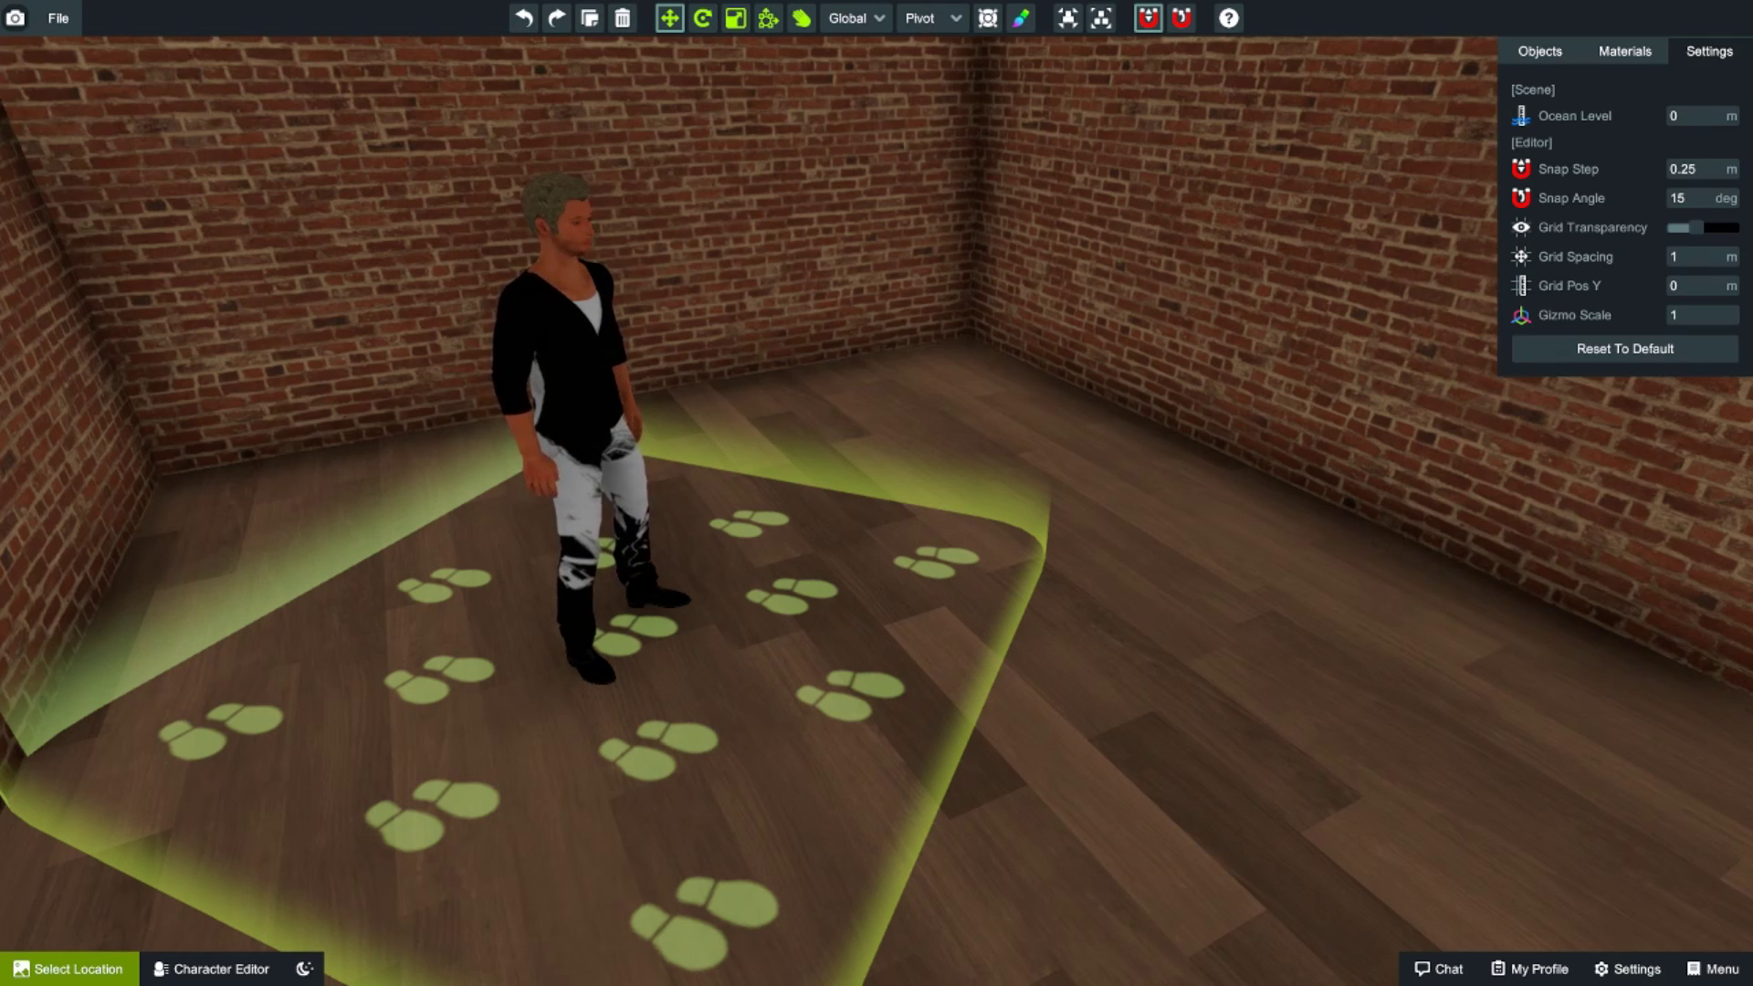
# - Select the green spawn area with the footprints and rotate it about its vertical axis on the wooden floor
pyautogui.moveTo(470, 617); pyautogui.dragTo(865, 700, button='right')
pyautogui.moveTo(838, 642); pyautogui.dragTo(506, 577, button='right')
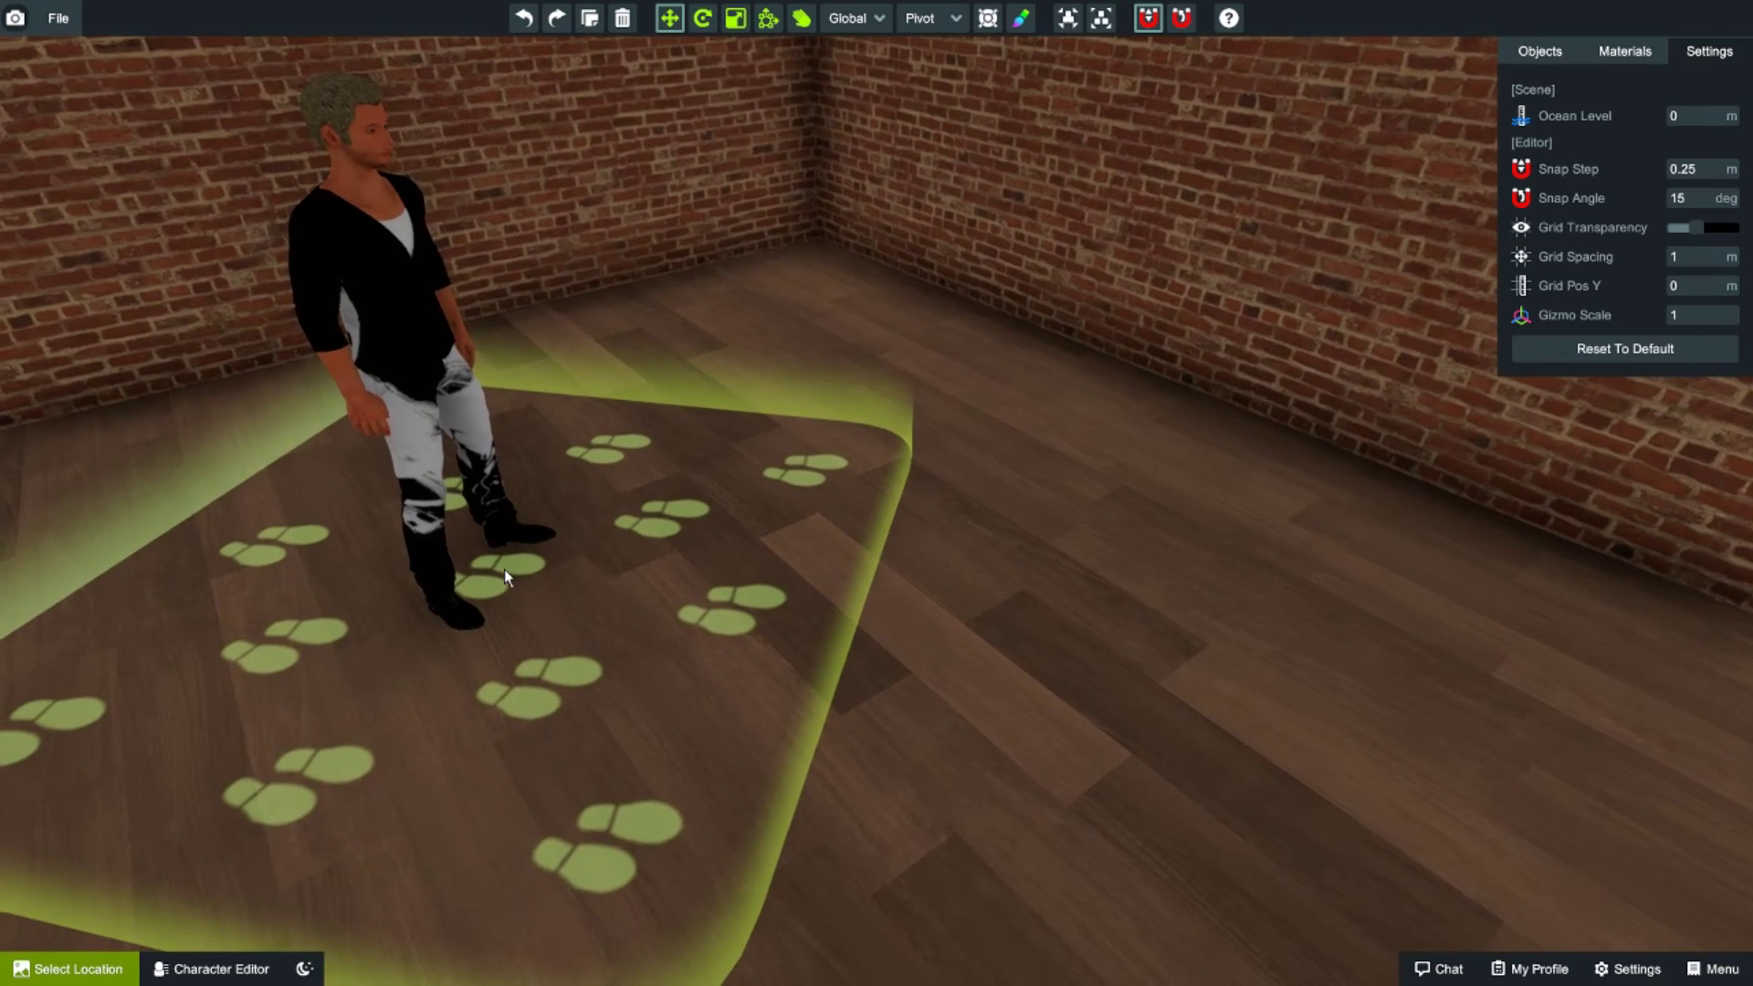
pyautogui.moveTo(1050, 629); pyautogui.dragTo(820, 649, button='right')
pyautogui.scroll(3, 819, 648)
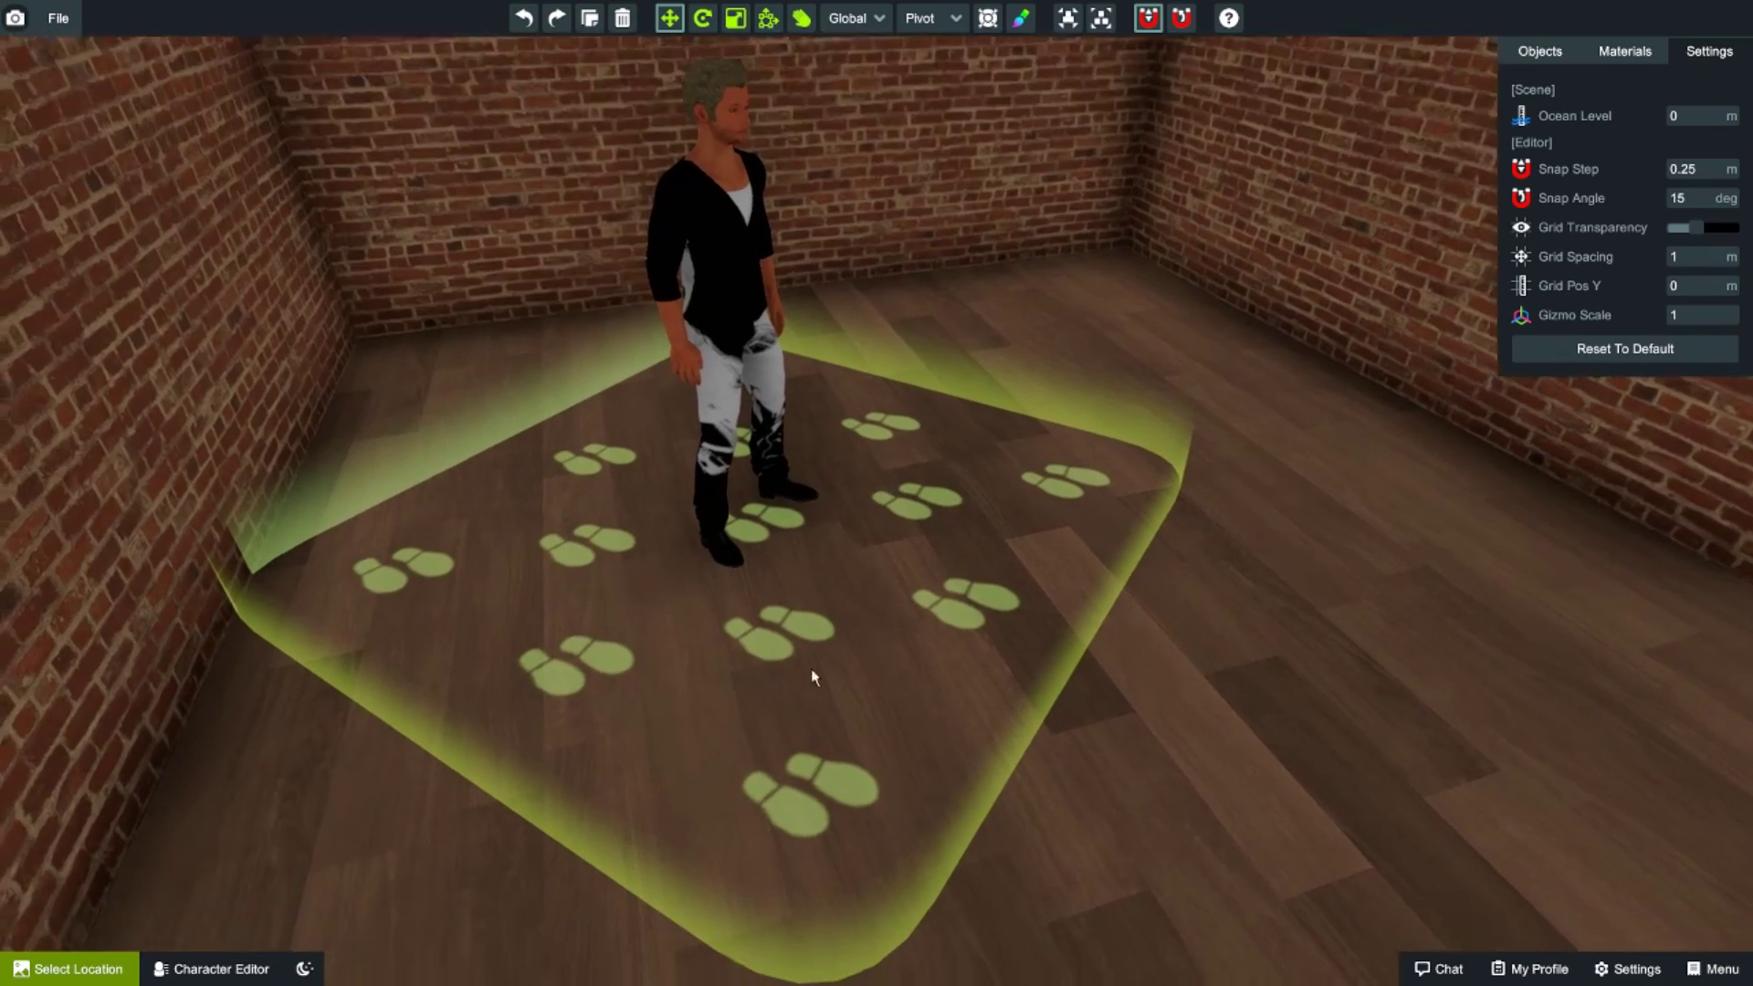
pyautogui.click(807, 608)
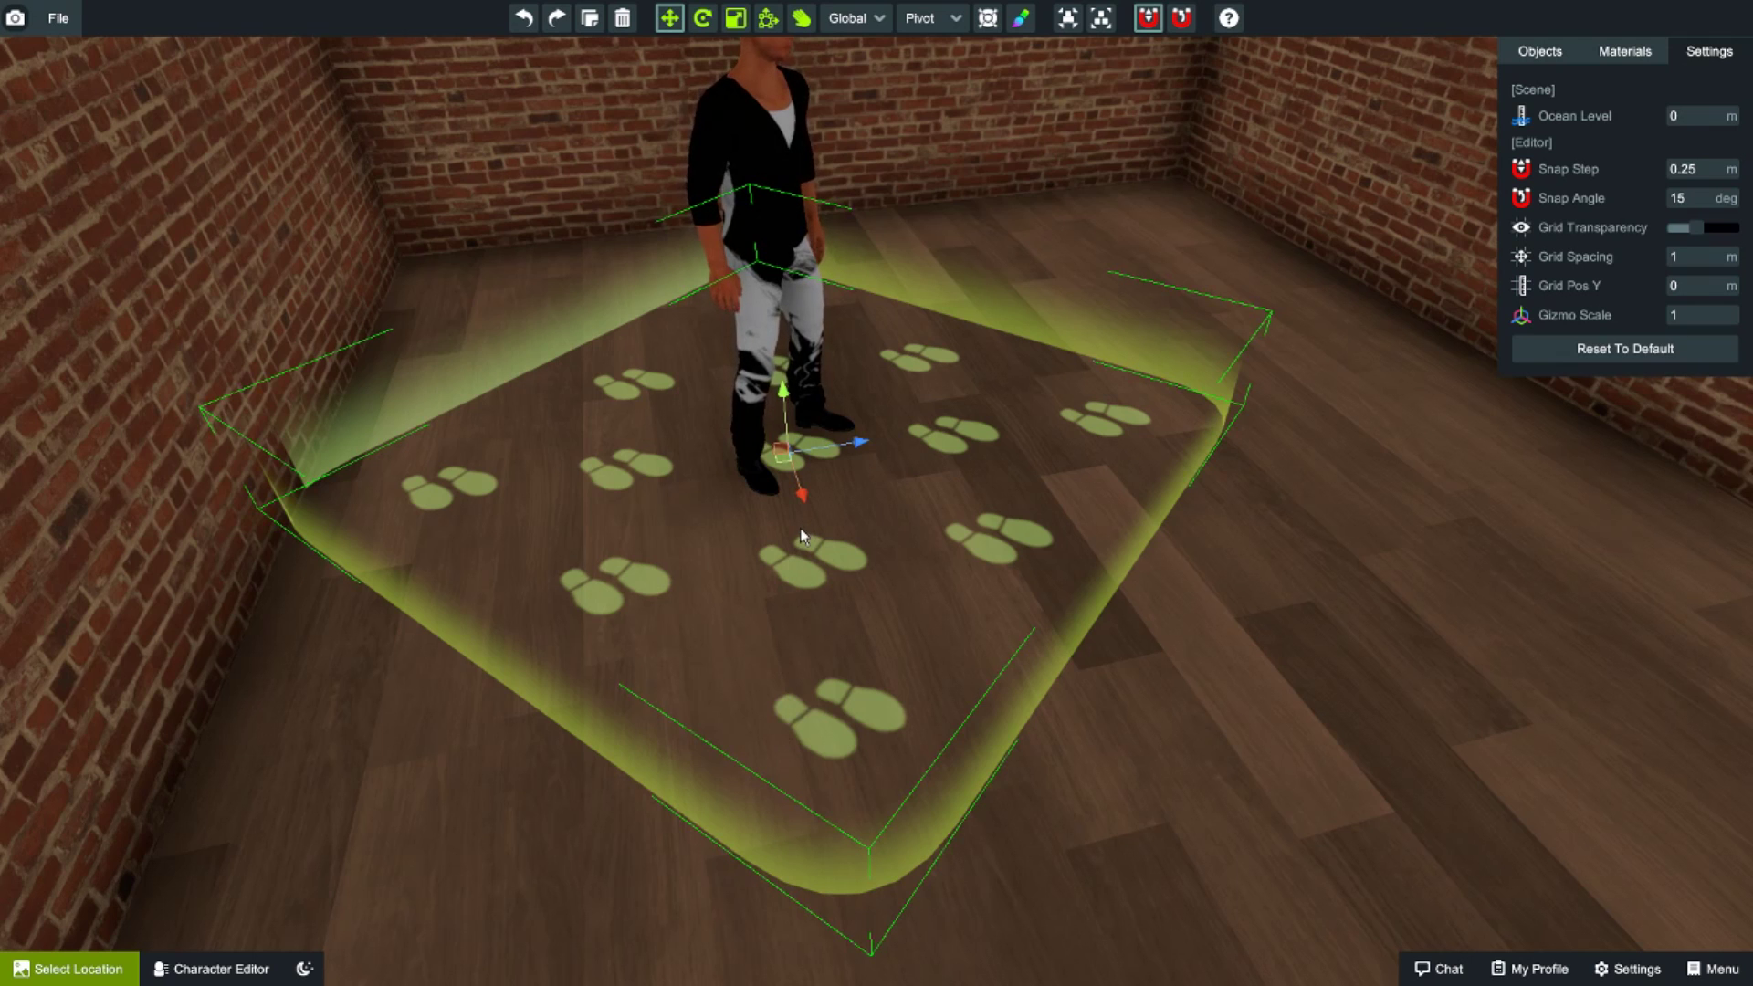
pyautogui.click(703, 19)
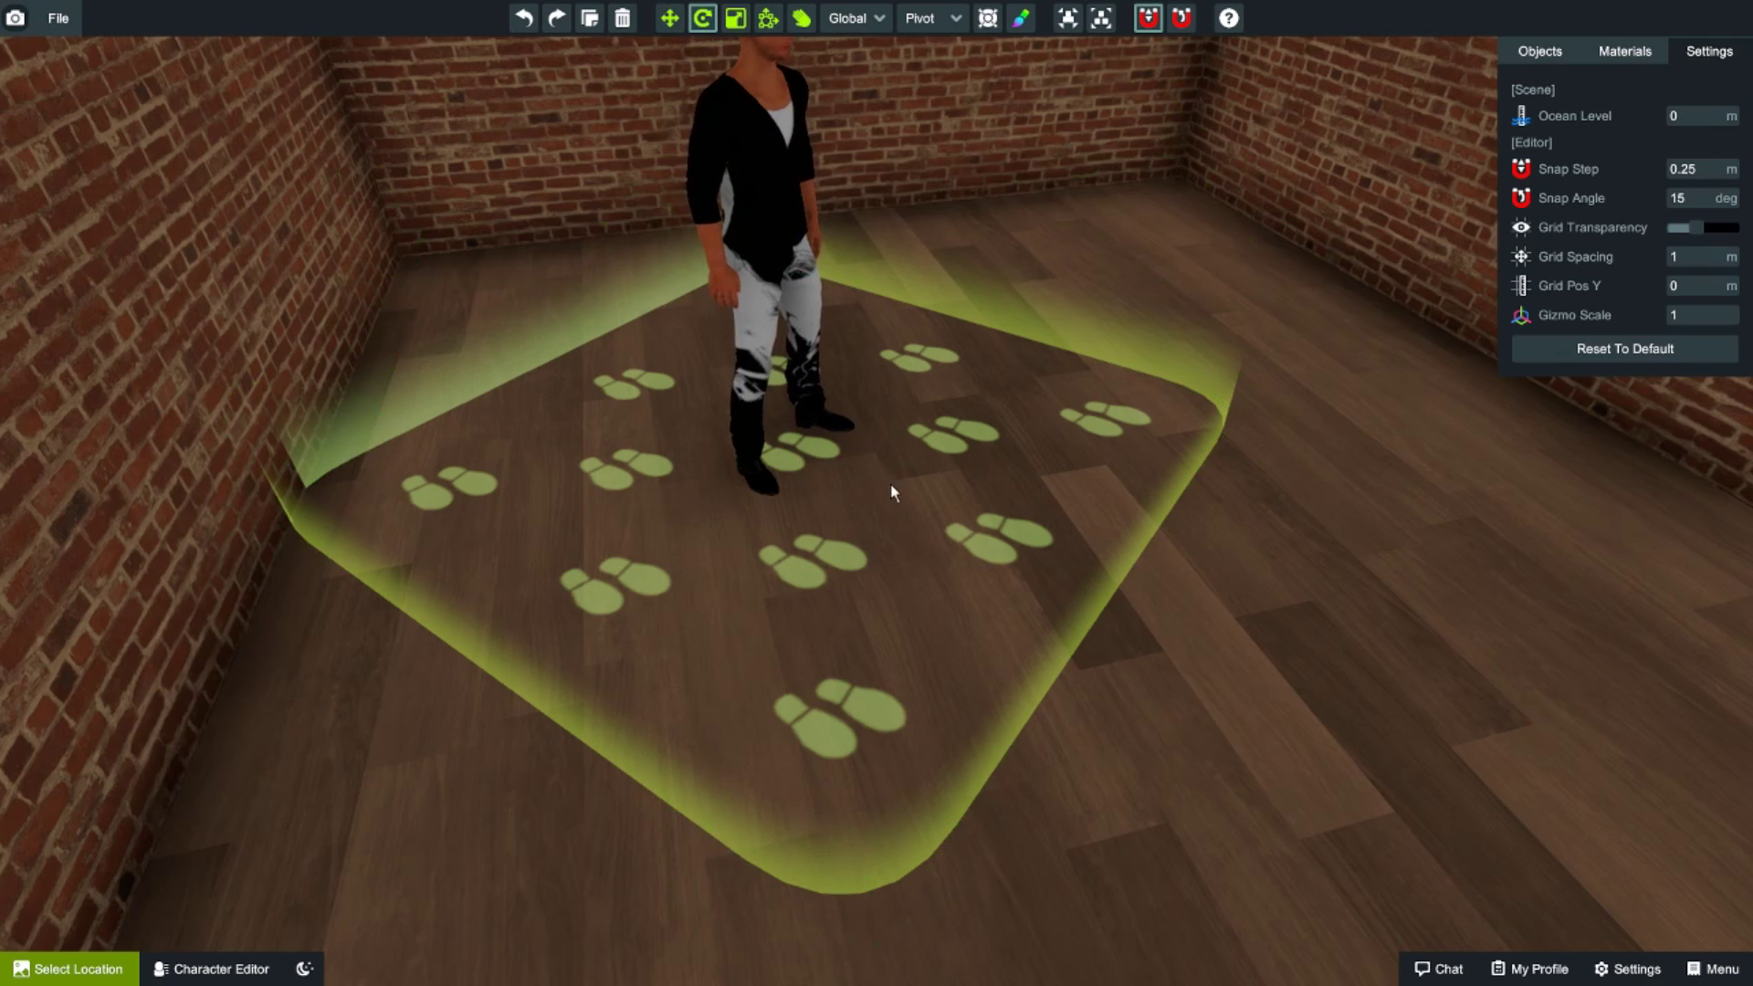
pyautogui.moveTo(840, 478); pyautogui.dragTo(508, 467)
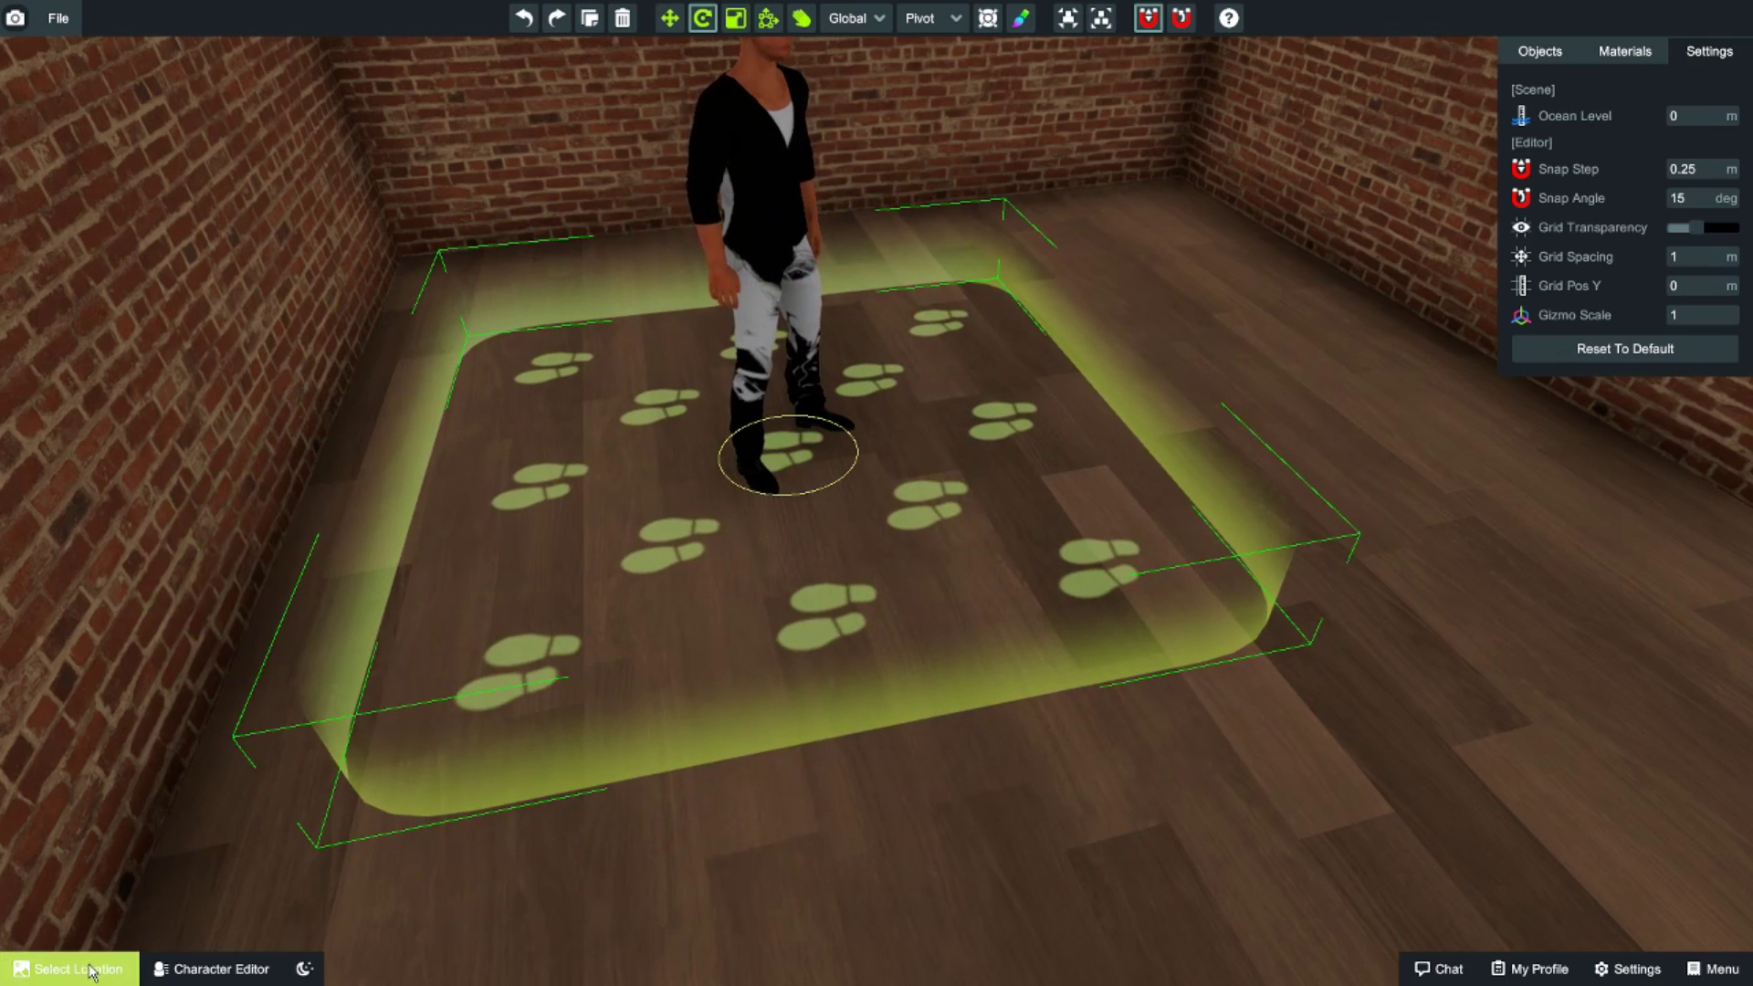
# - Enter My World to check the character's spawn direction, and return to customizing the world
pyautogui.click(73, 968)
pyautogui.click(169, 498)
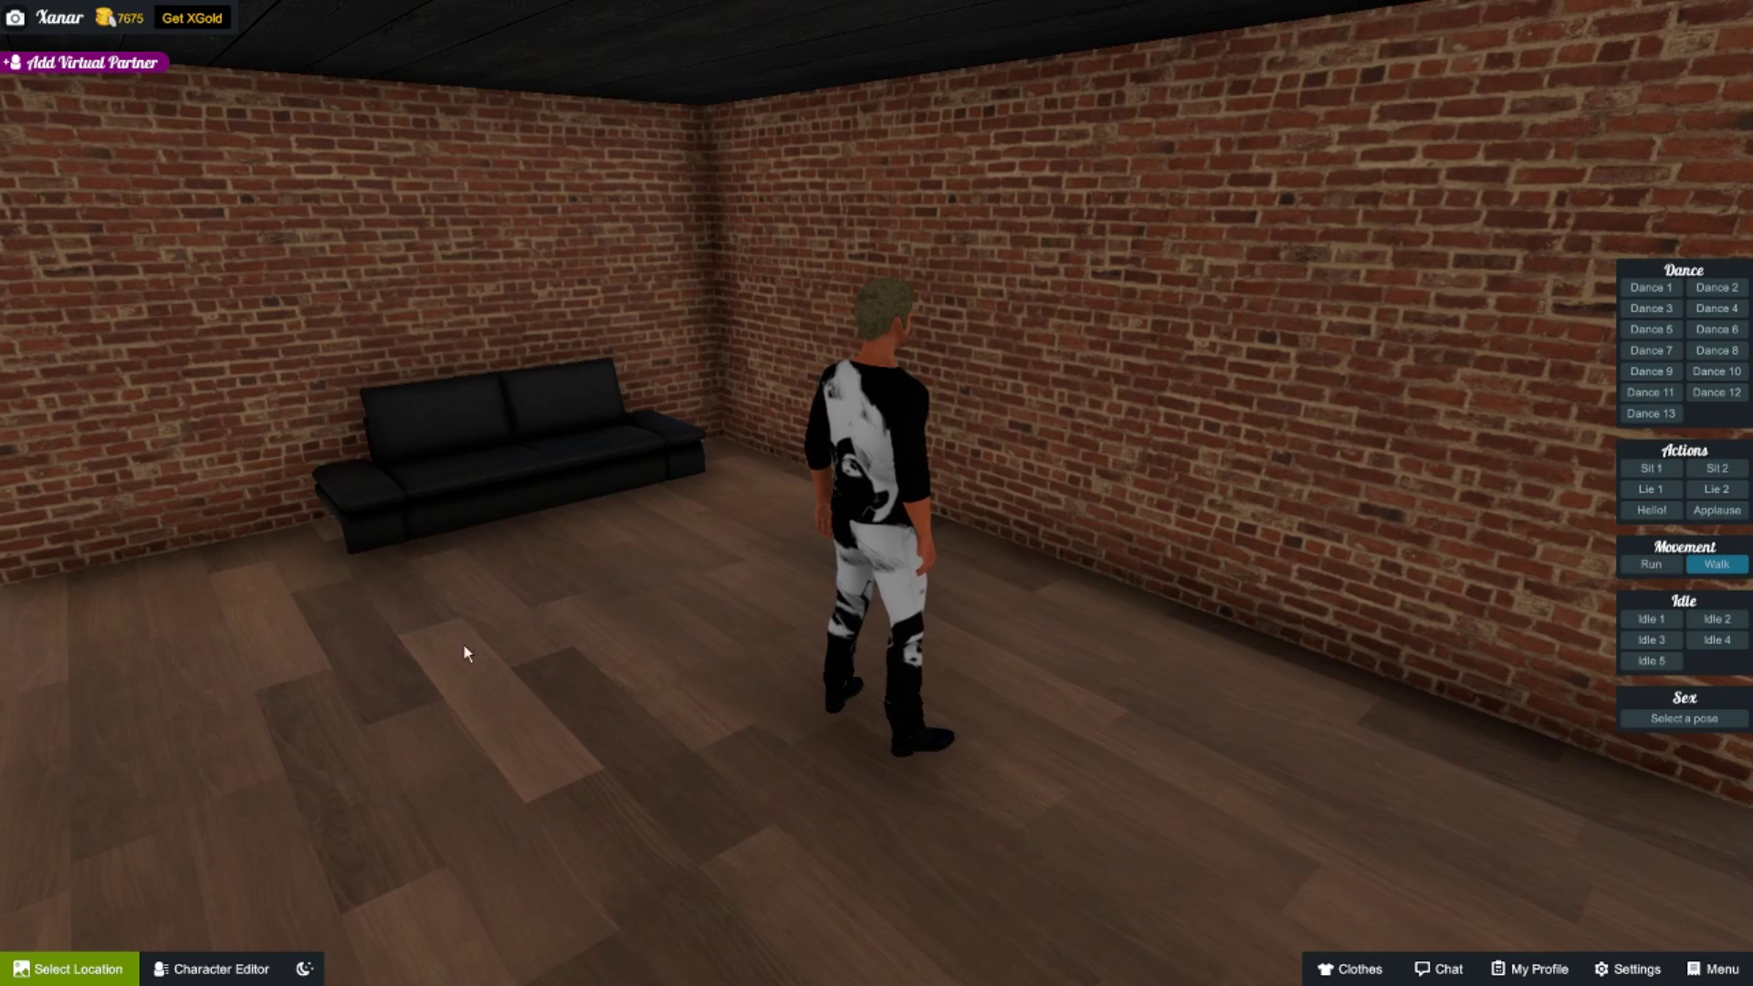
pyautogui.click(73, 968)
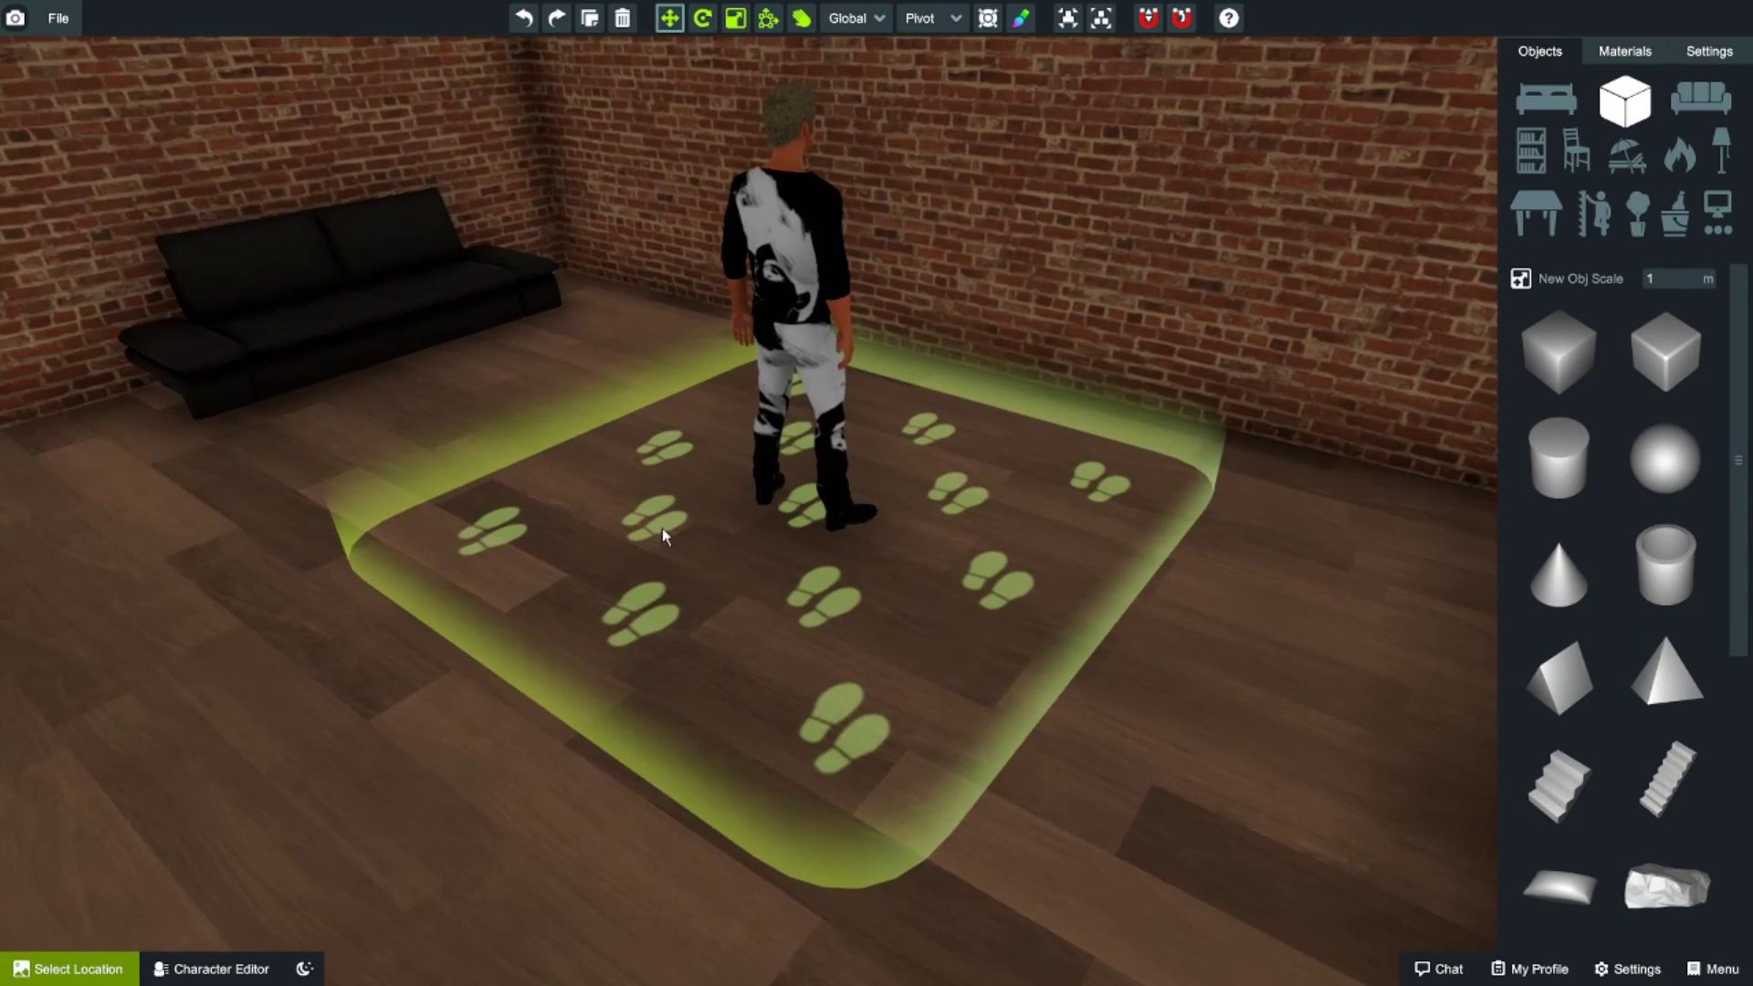
# - Move the spawn area across the floor into the corner between the brick wall and the black sofa
pyautogui.click(662, 533)
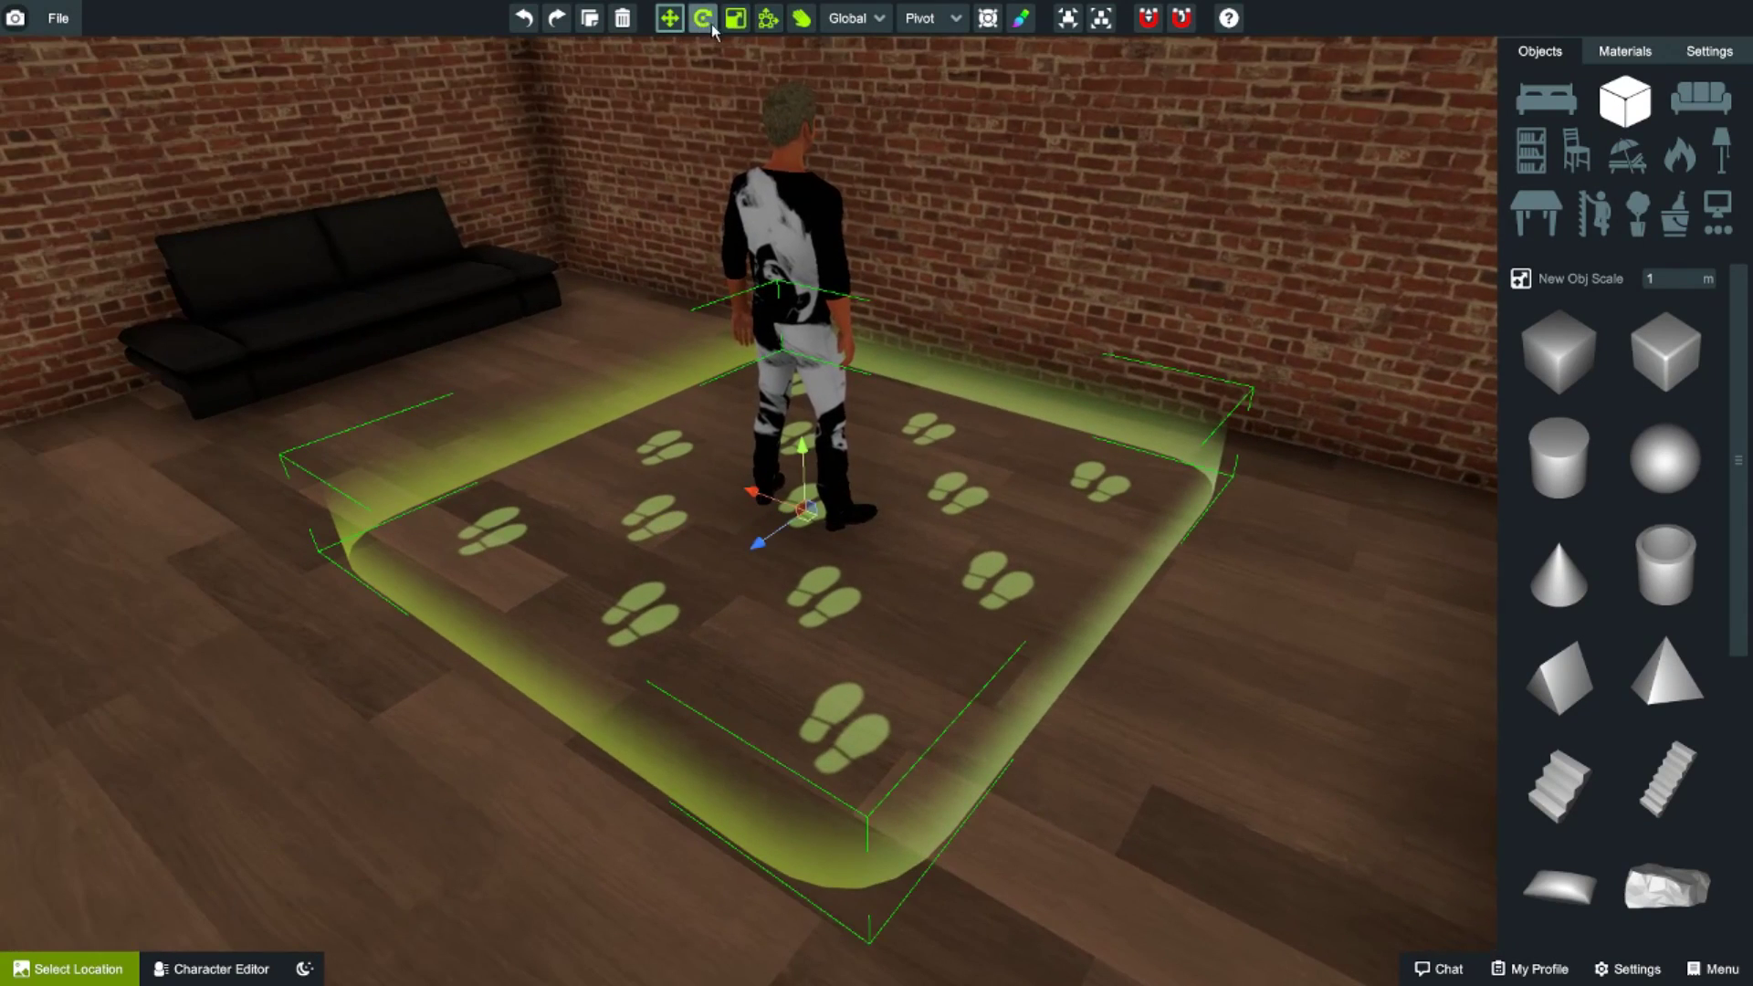
pyautogui.moveTo(787, 522); pyautogui.dragTo(298, 574)
pyautogui.moveTo(619, 505); pyautogui.dragTo(453, 535, button='right')
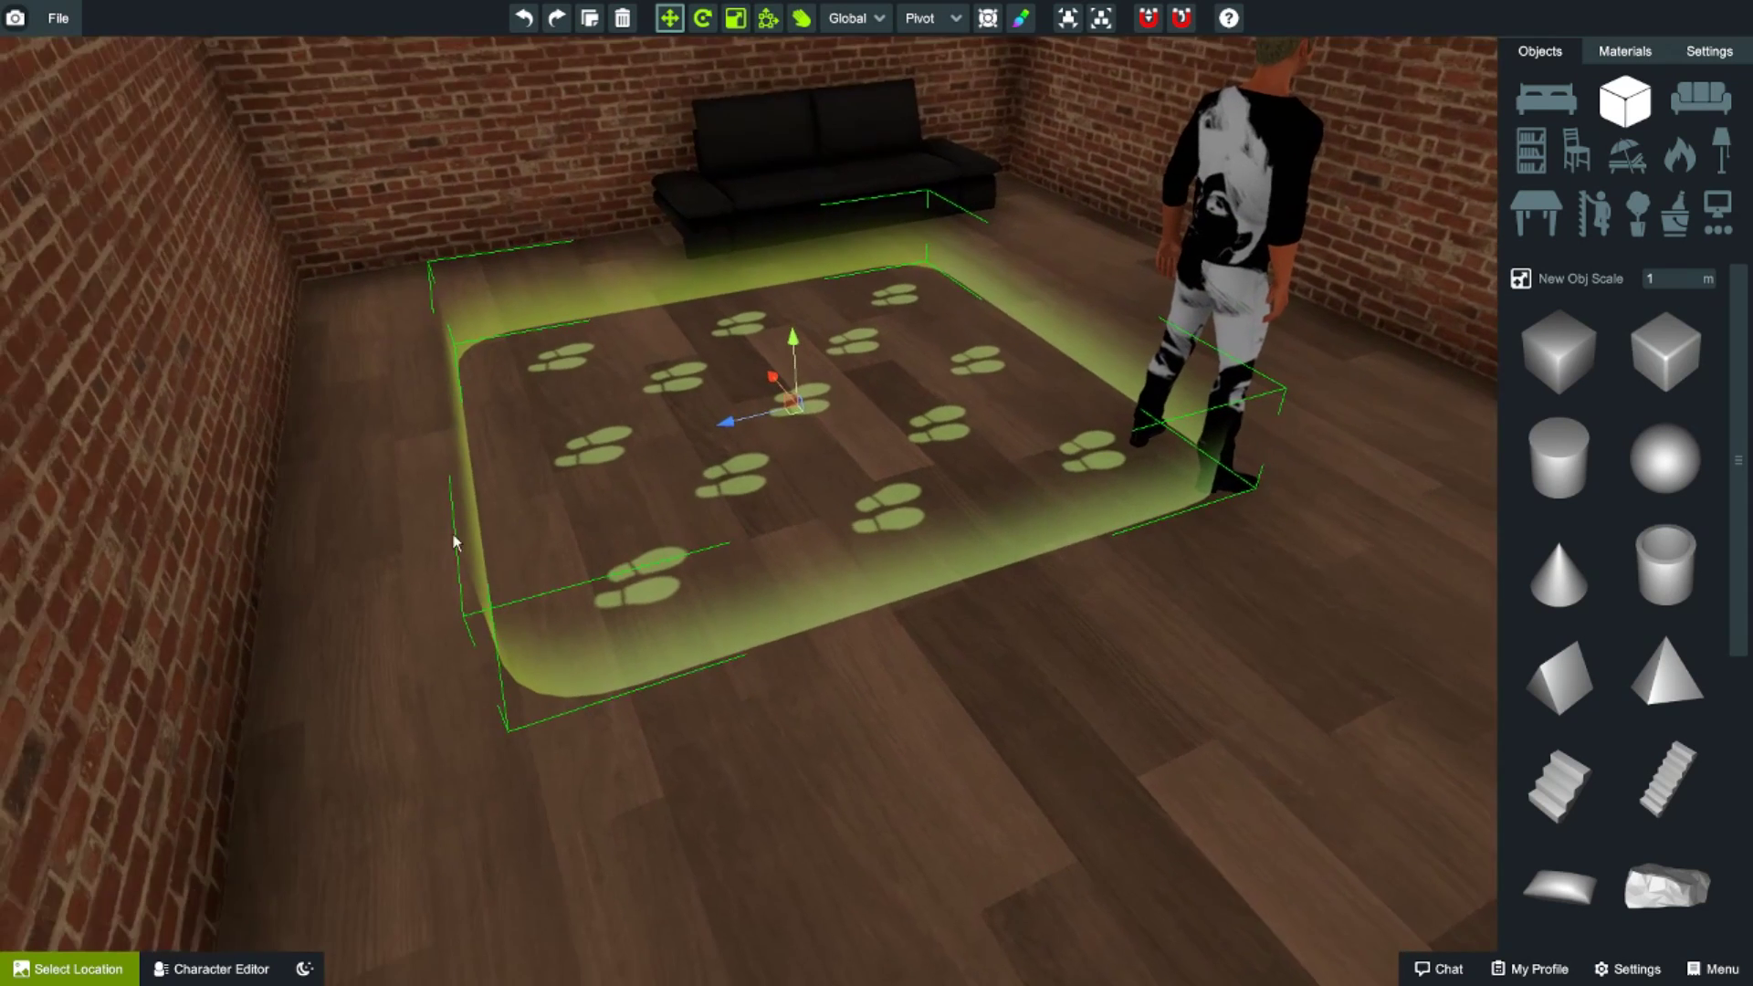
pyautogui.moveTo(728, 429); pyautogui.dragTo(567, 476)
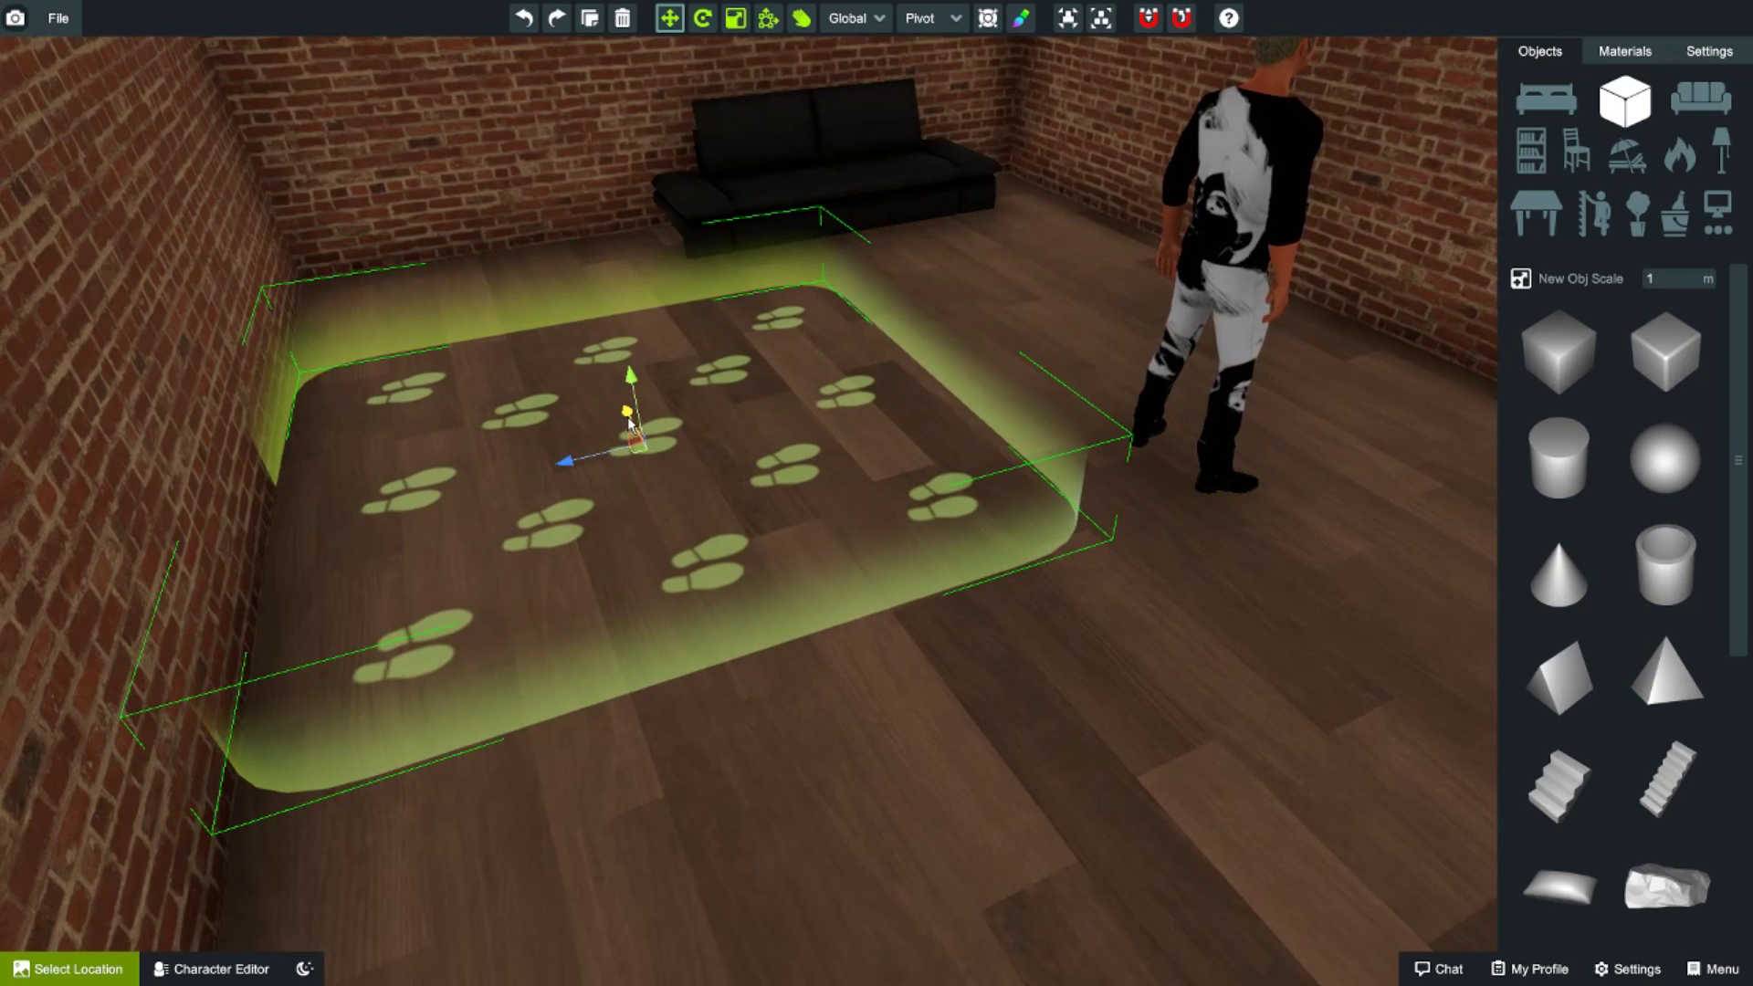
pyautogui.moveTo(629, 418); pyautogui.dragTo(564, 318)
pyautogui.moveTo(677, 563); pyautogui.dragTo(660, 506, button='right')
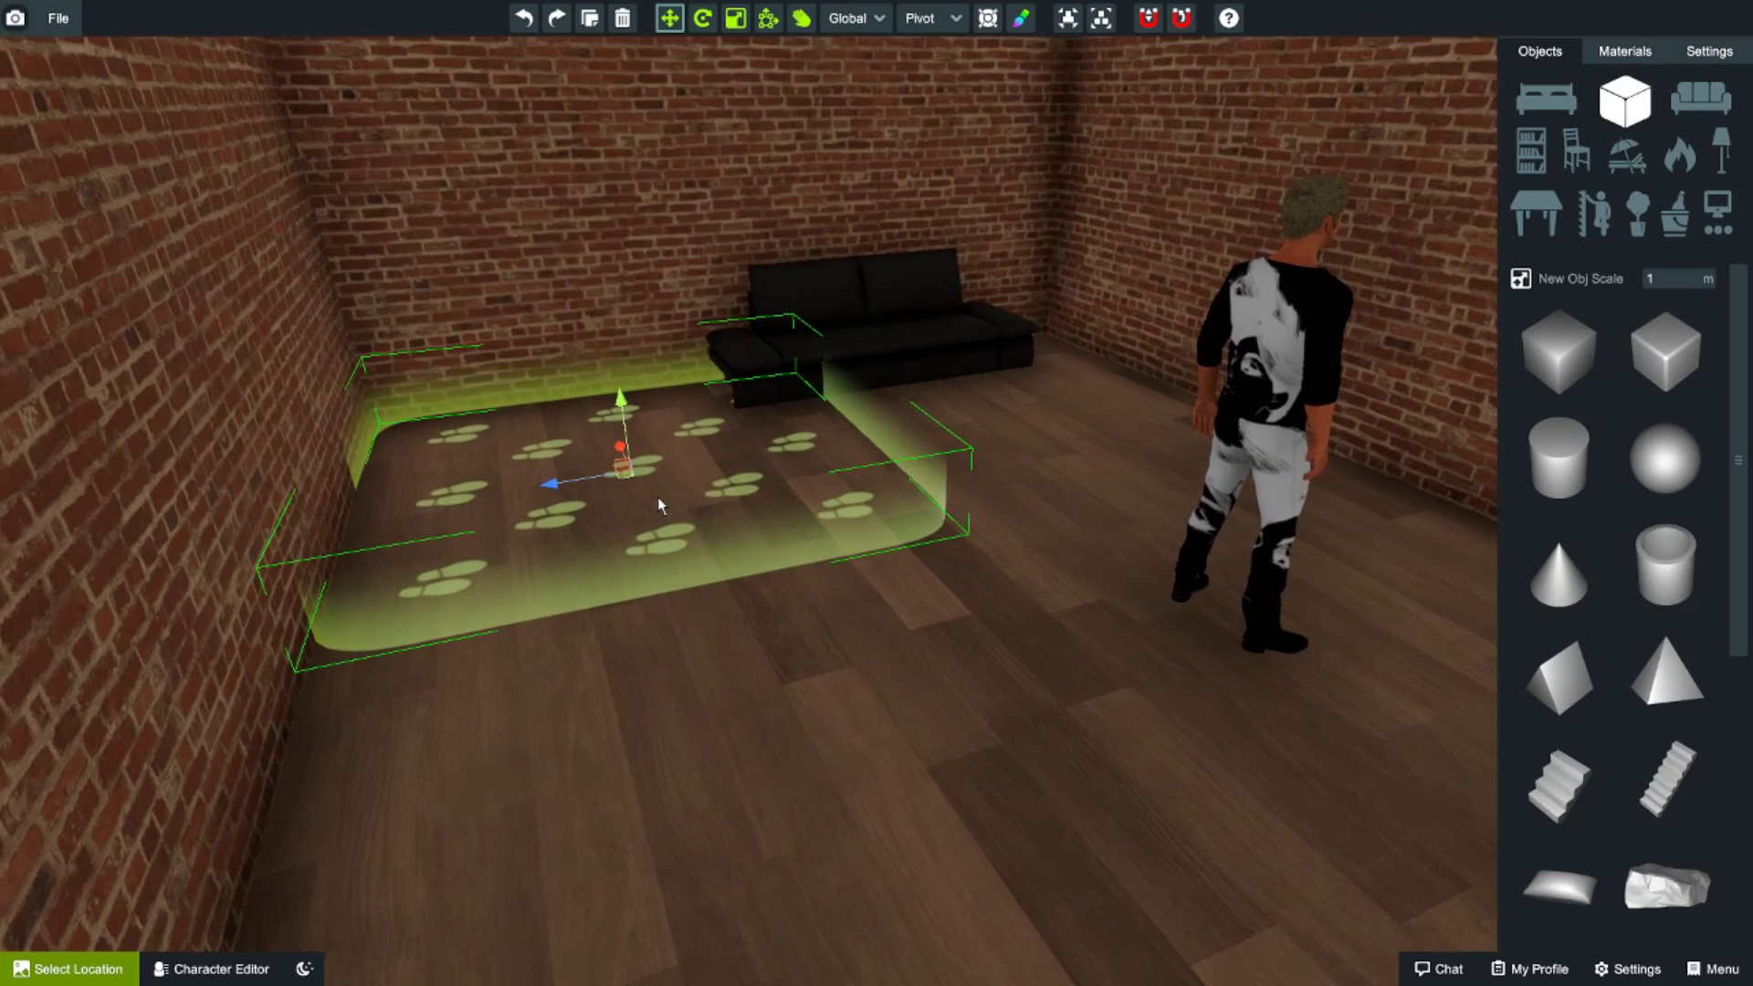
# - Enter My World and look around the room to check the relocated spawn position
pyautogui.click(71, 968)
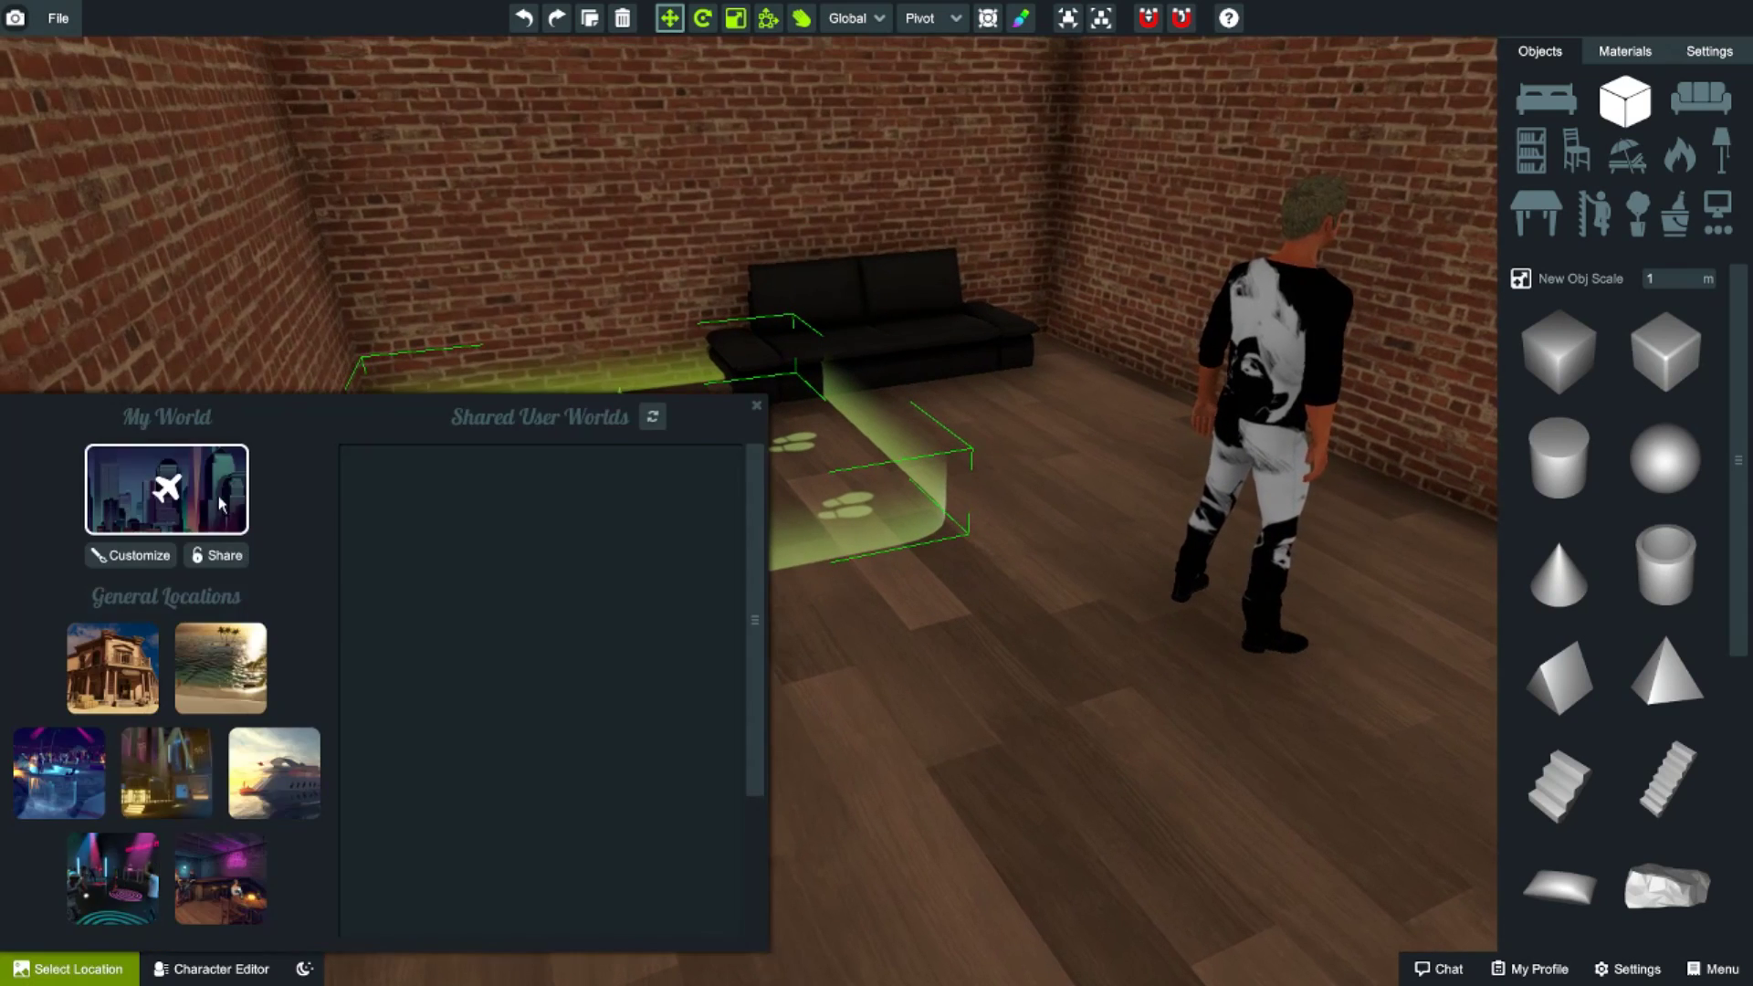
pyautogui.click(204, 497)
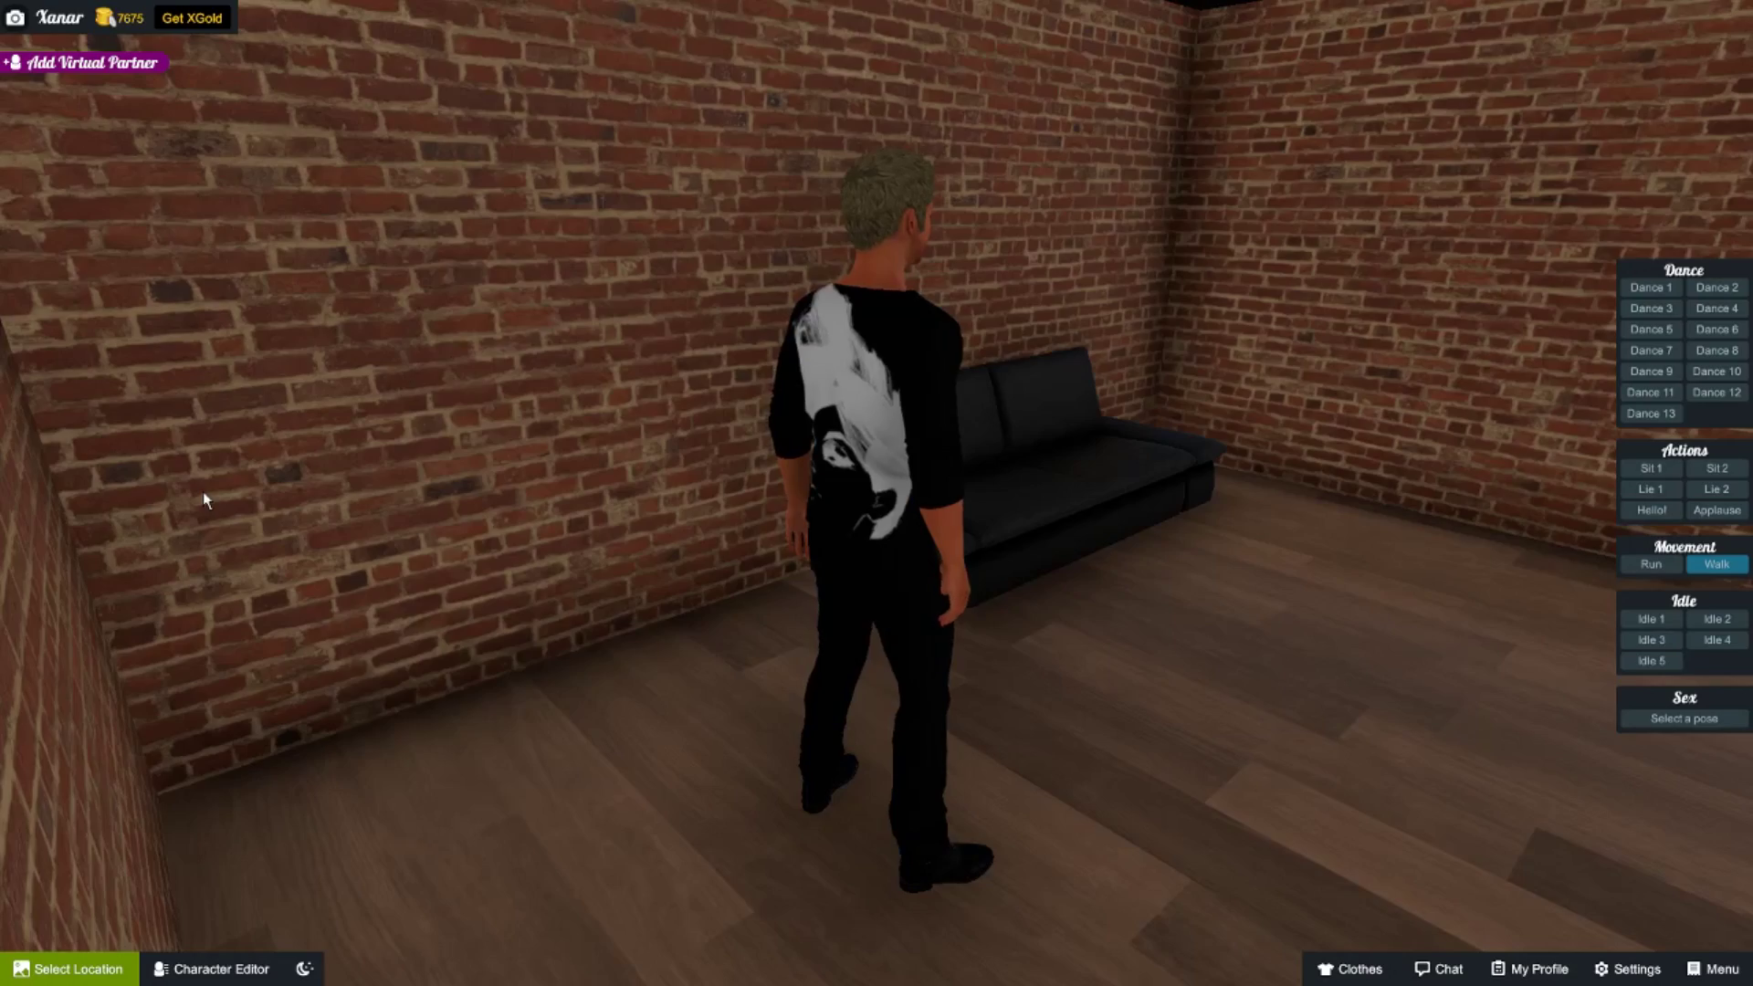
pyautogui.moveTo(676, 575); pyautogui.dragTo(974, 494, button='right')
pyautogui.moveTo(708, 500); pyautogui.dragTo(1158, 570, button='right')
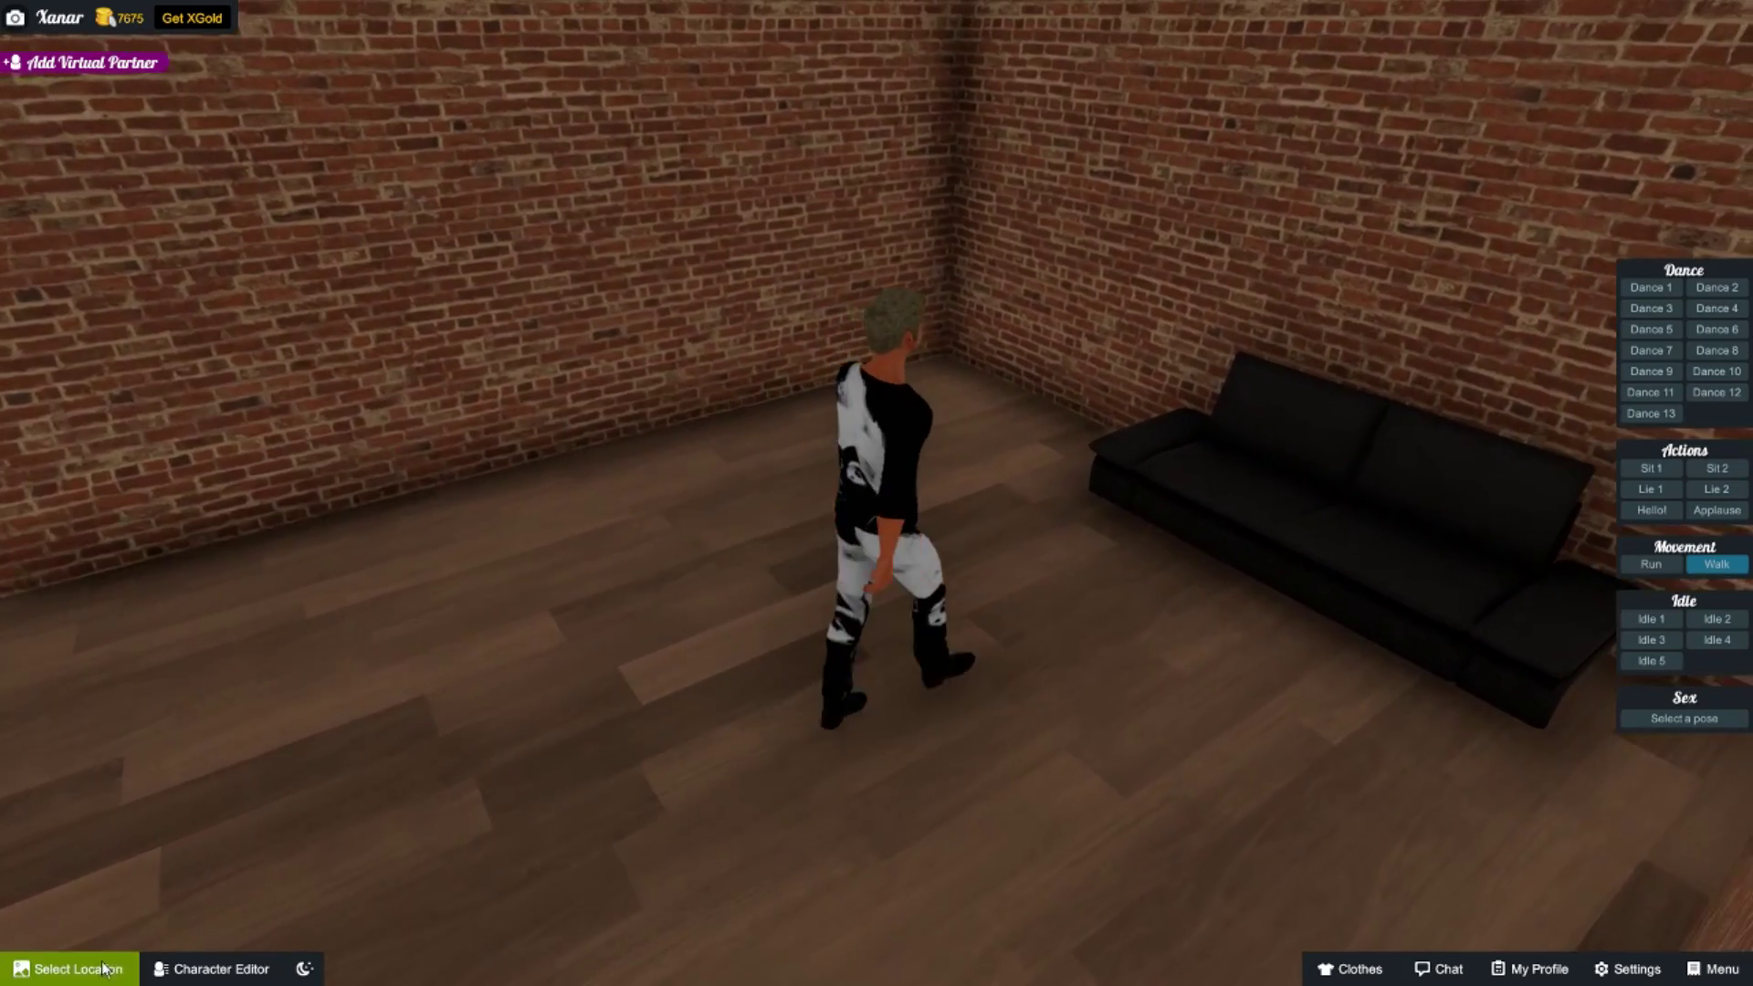
# - Re-enter My World to respawn the character at the spawn area, and reopen the world for customization
pyautogui.click(69, 969)
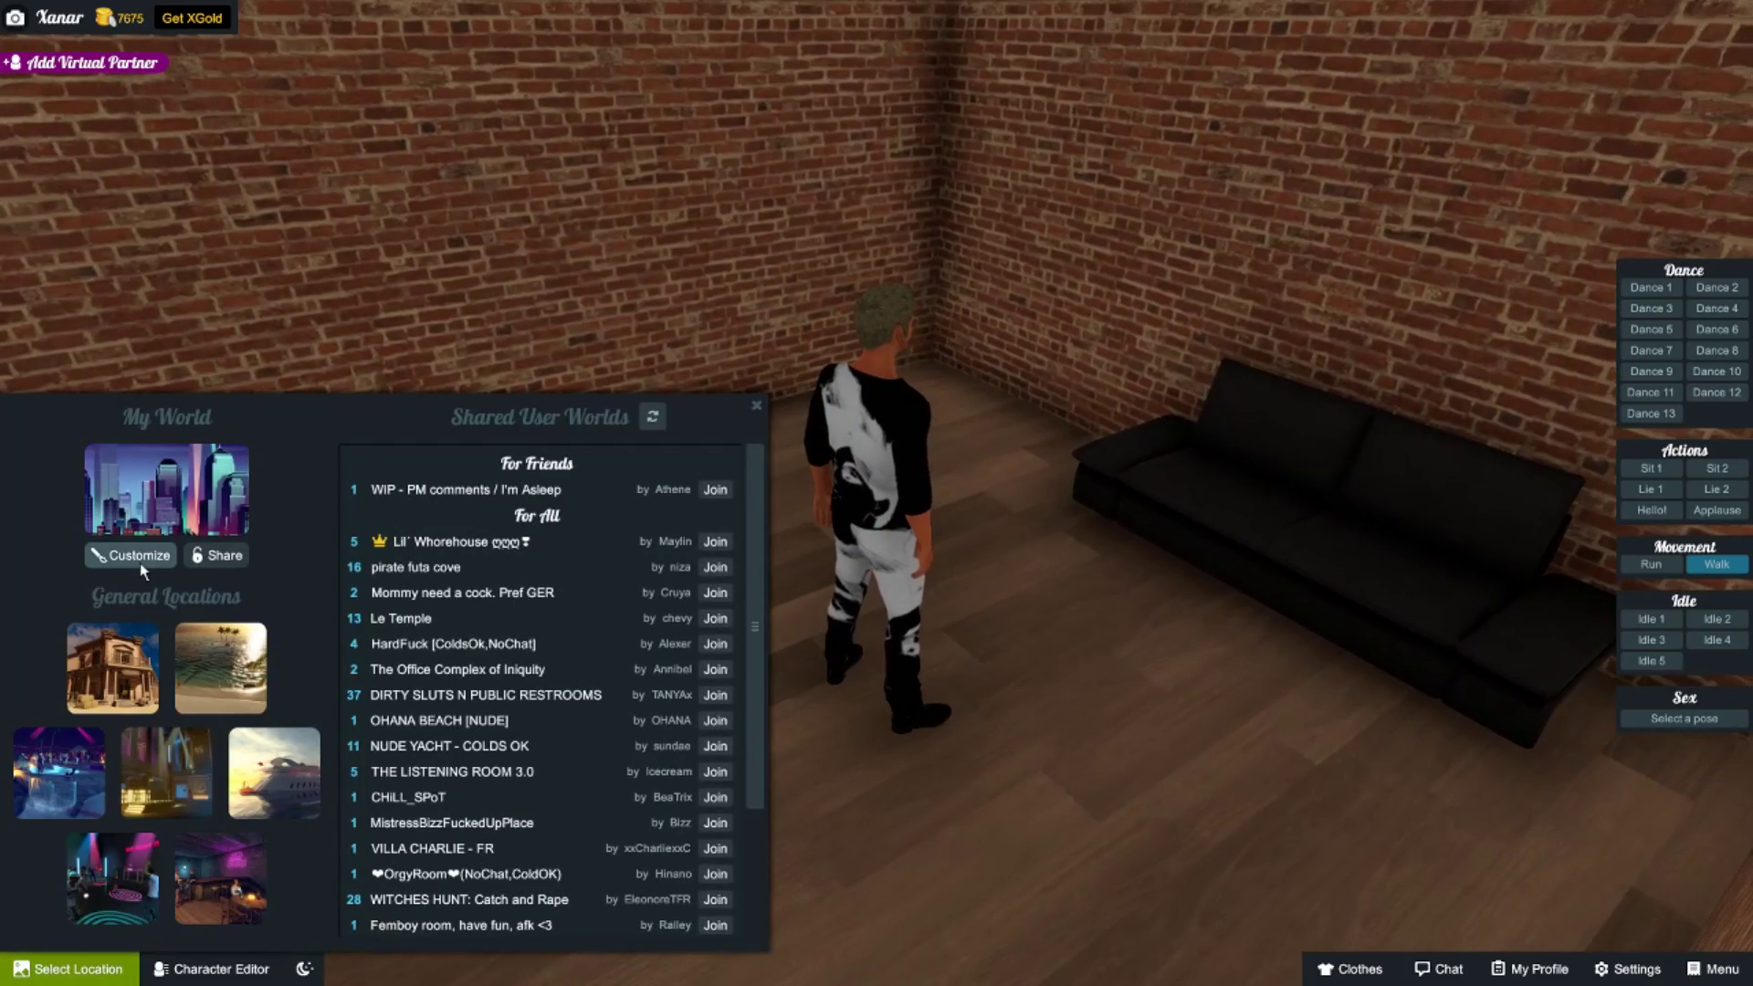
pyautogui.click(135, 480)
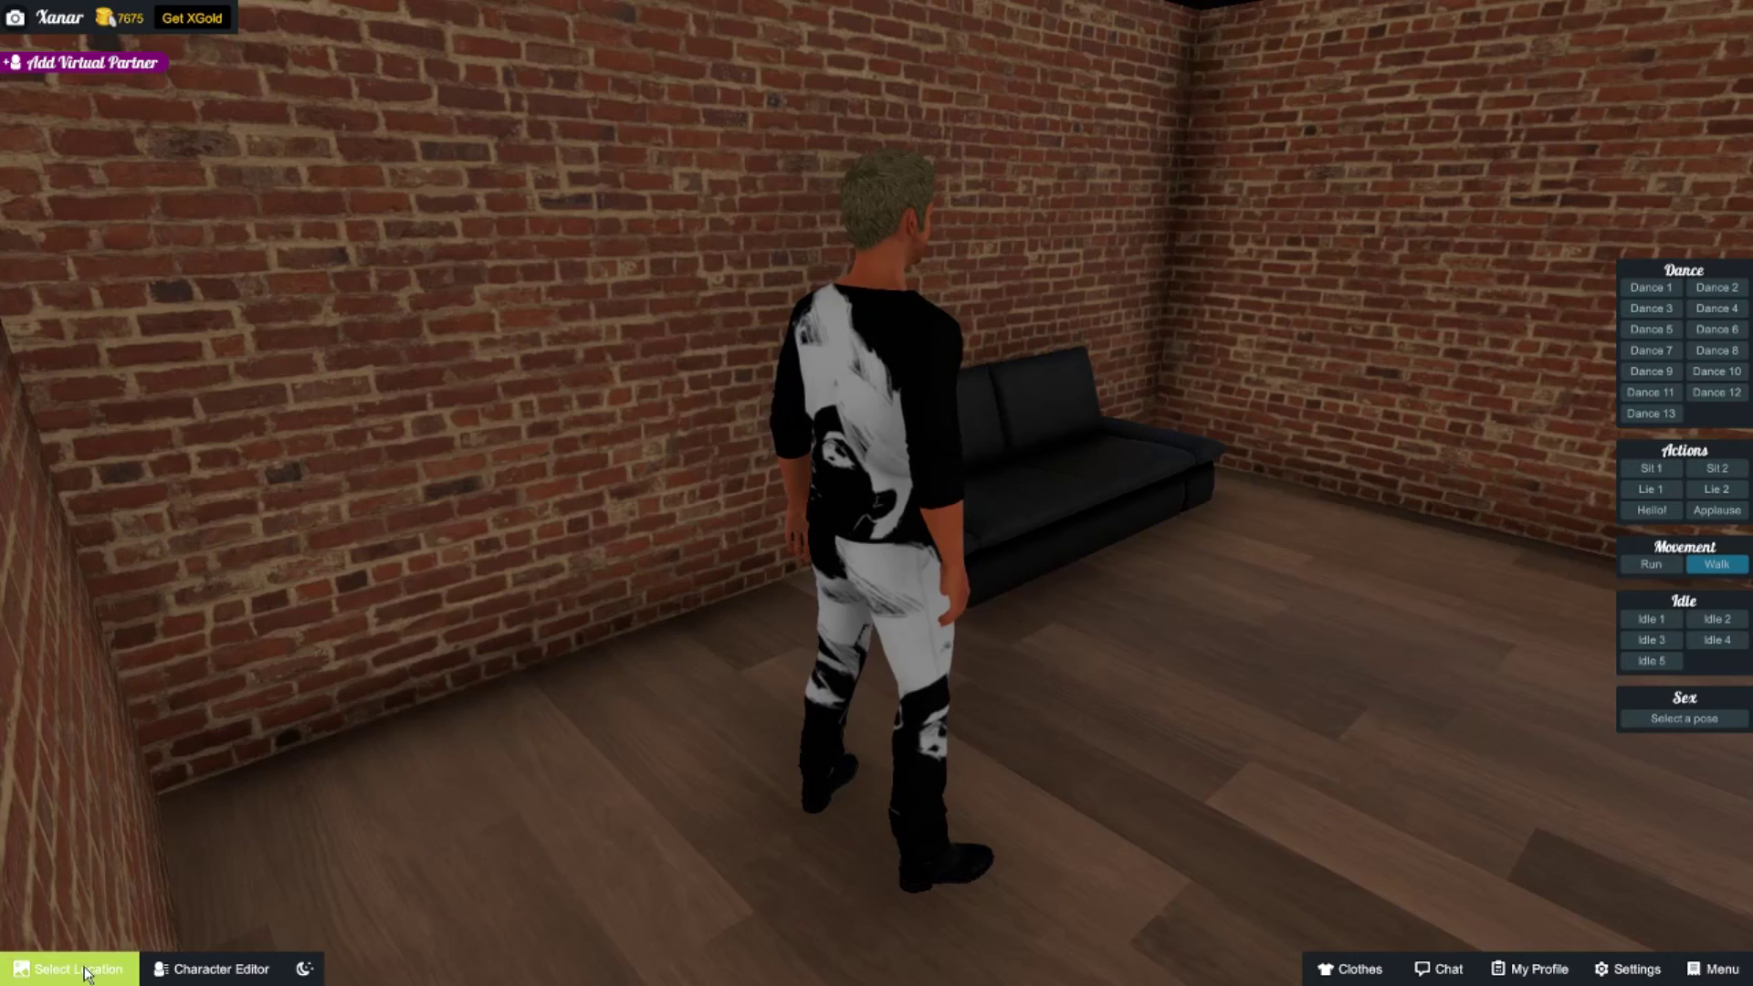
pyautogui.click(68, 968)
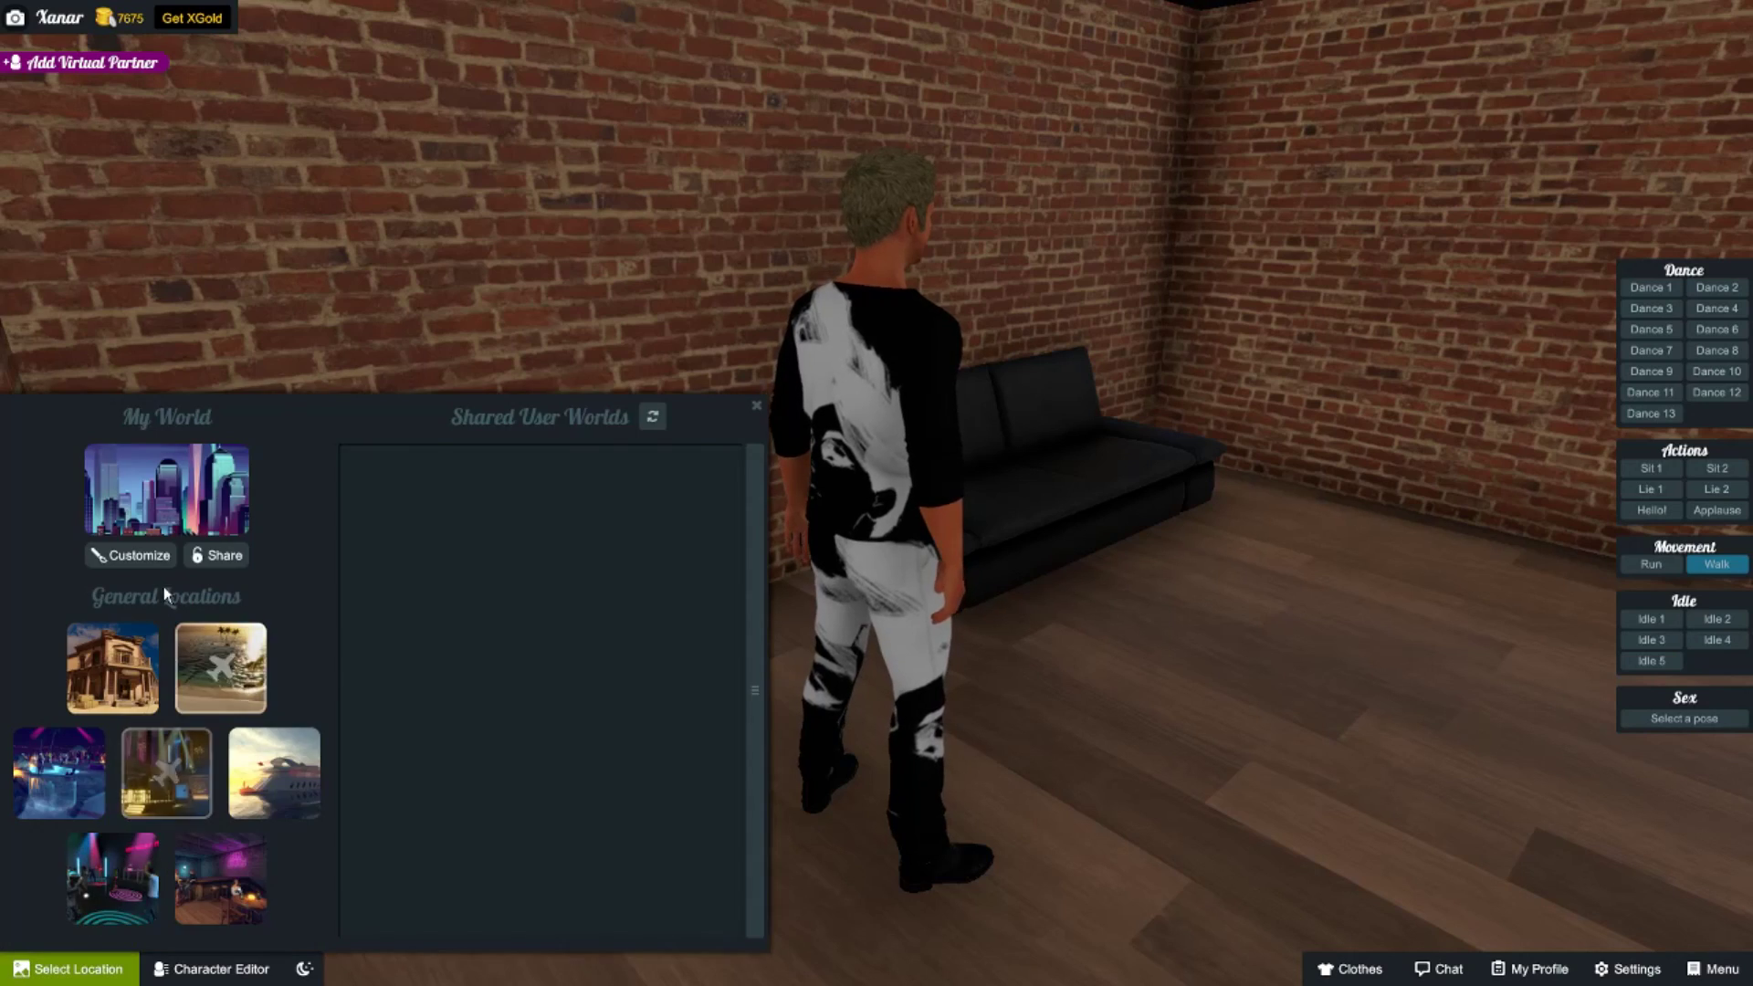
pyautogui.click(139, 555)
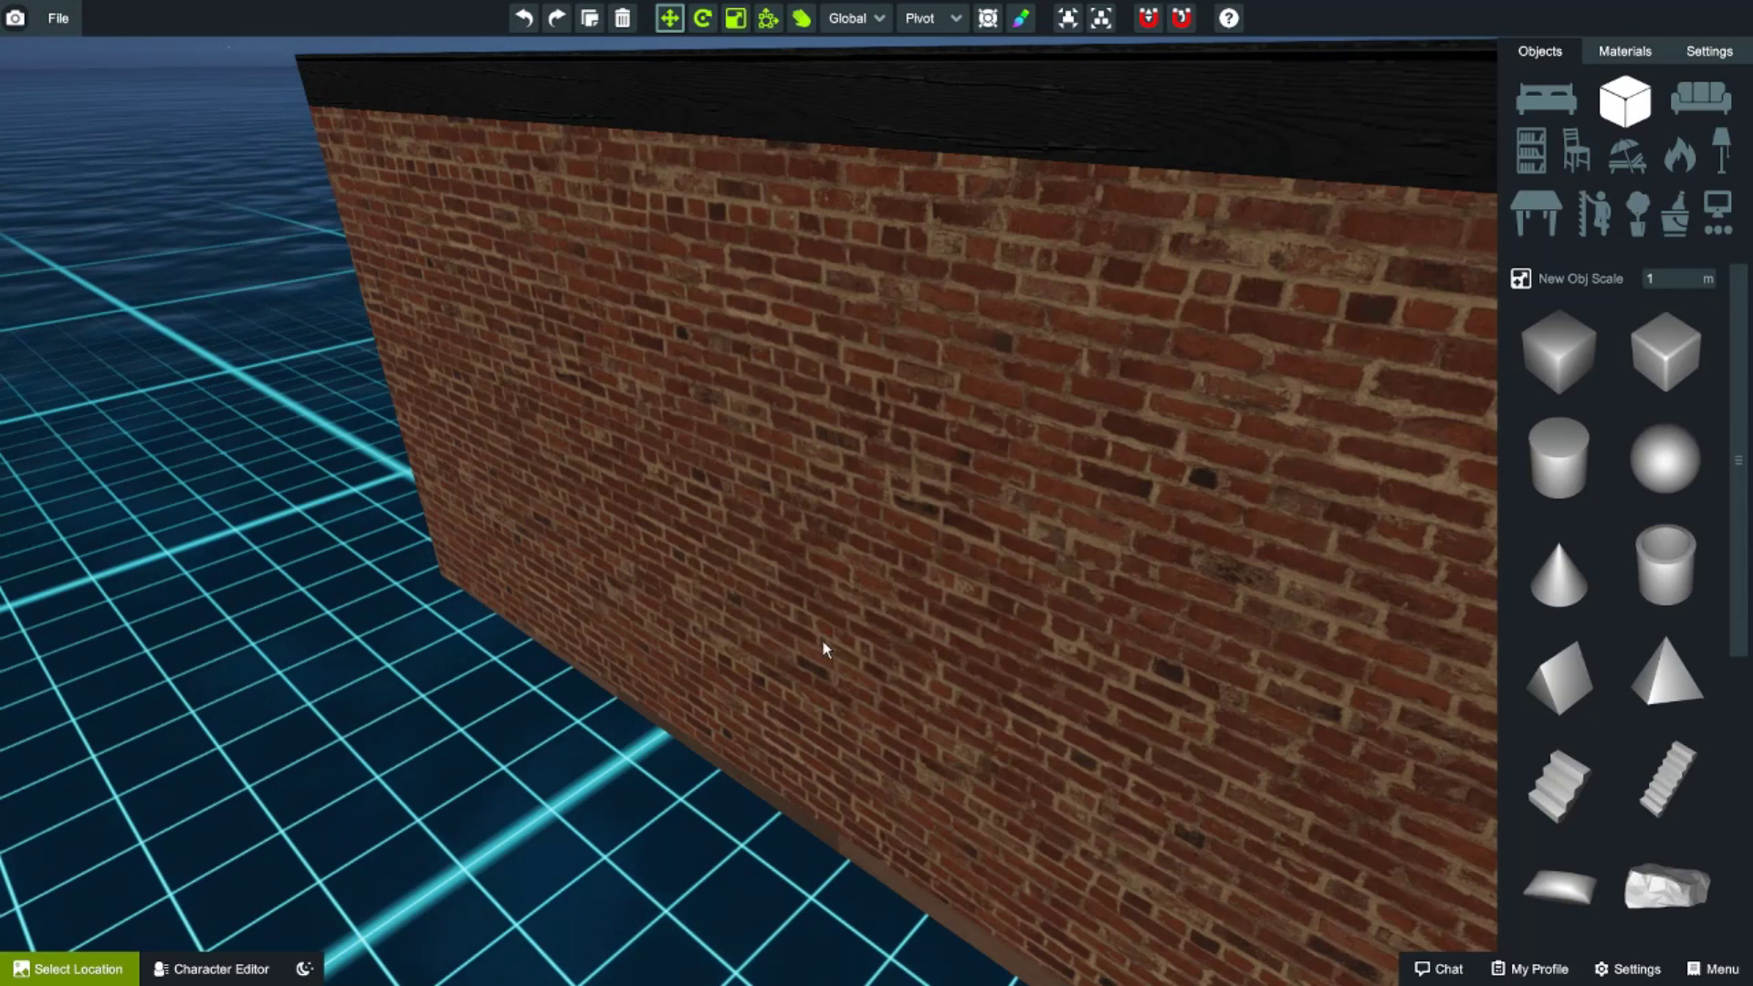
# - Apply the transparent glass material from Solid Colors to the long brick wall beside the spawn area
pyautogui.moveTo(821, 644); pyautogui.dragTo(583, 592, button='right')
pyautogui.press('w')
pyautogui.press('d')
pyautogui.moveTo(962, 607); pyautogui.dragTo(657, 606, button='right')
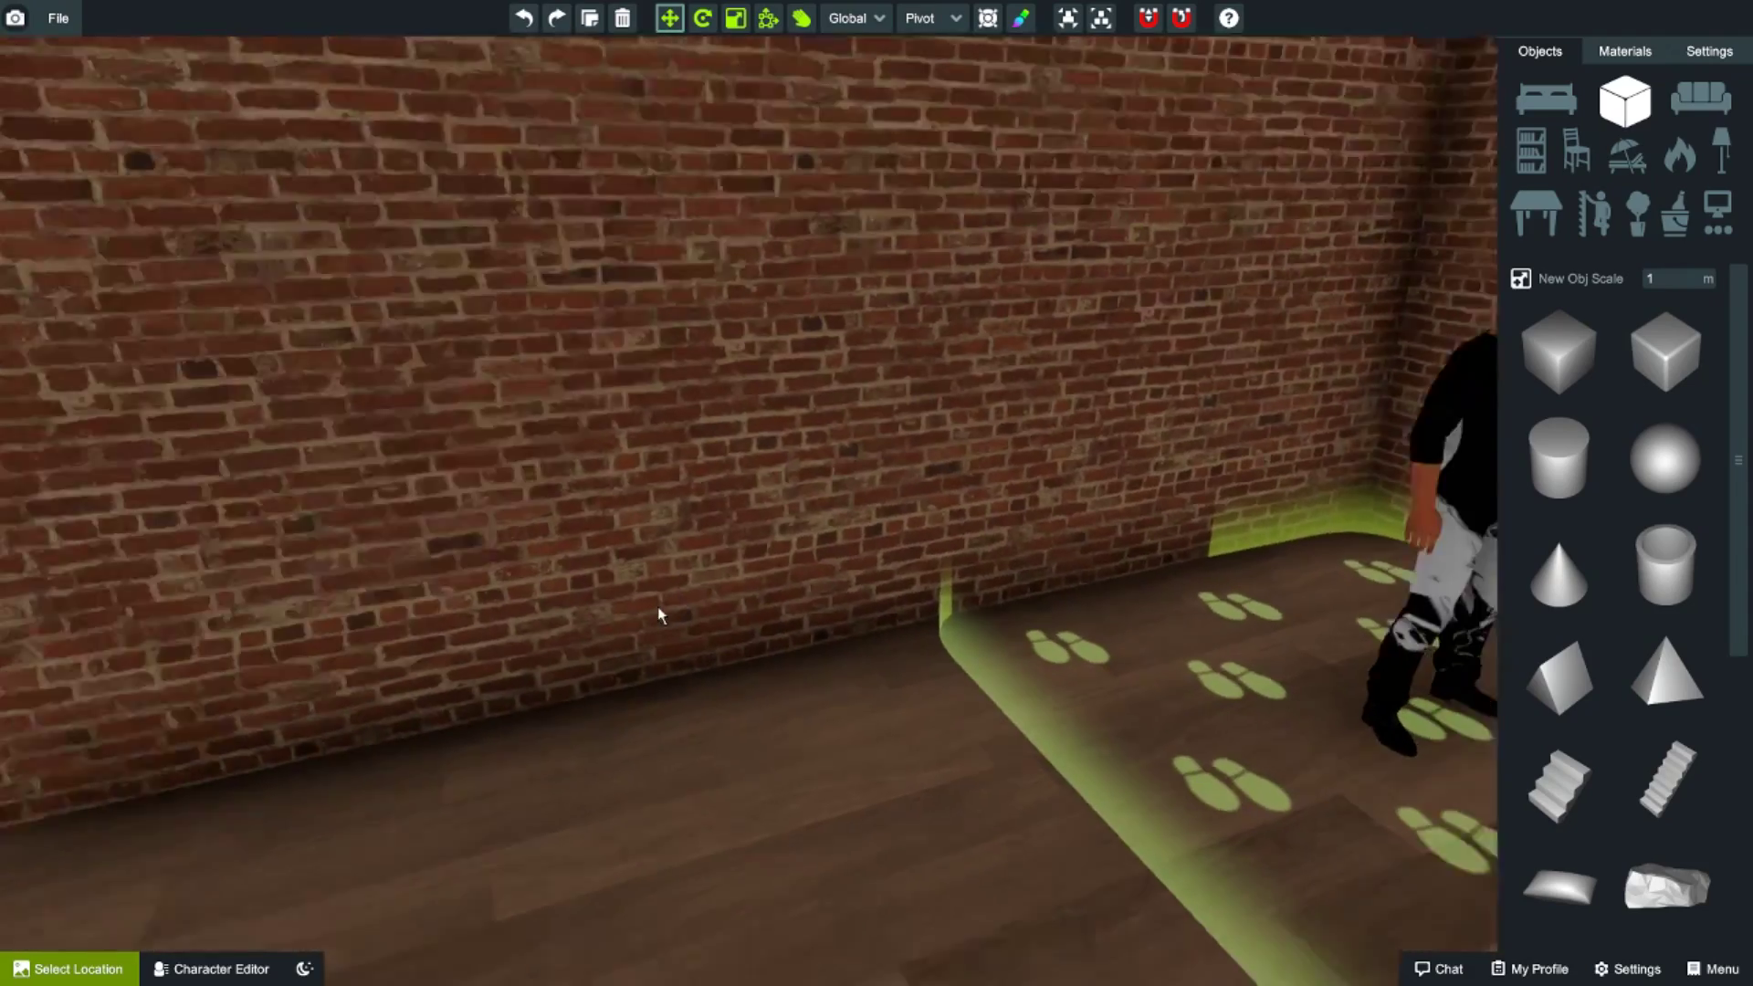
pyautogui.moveTo(1013, 602); pyautogui.dragTo(944, 605, button='right')
pyautogui.click(944, 605)
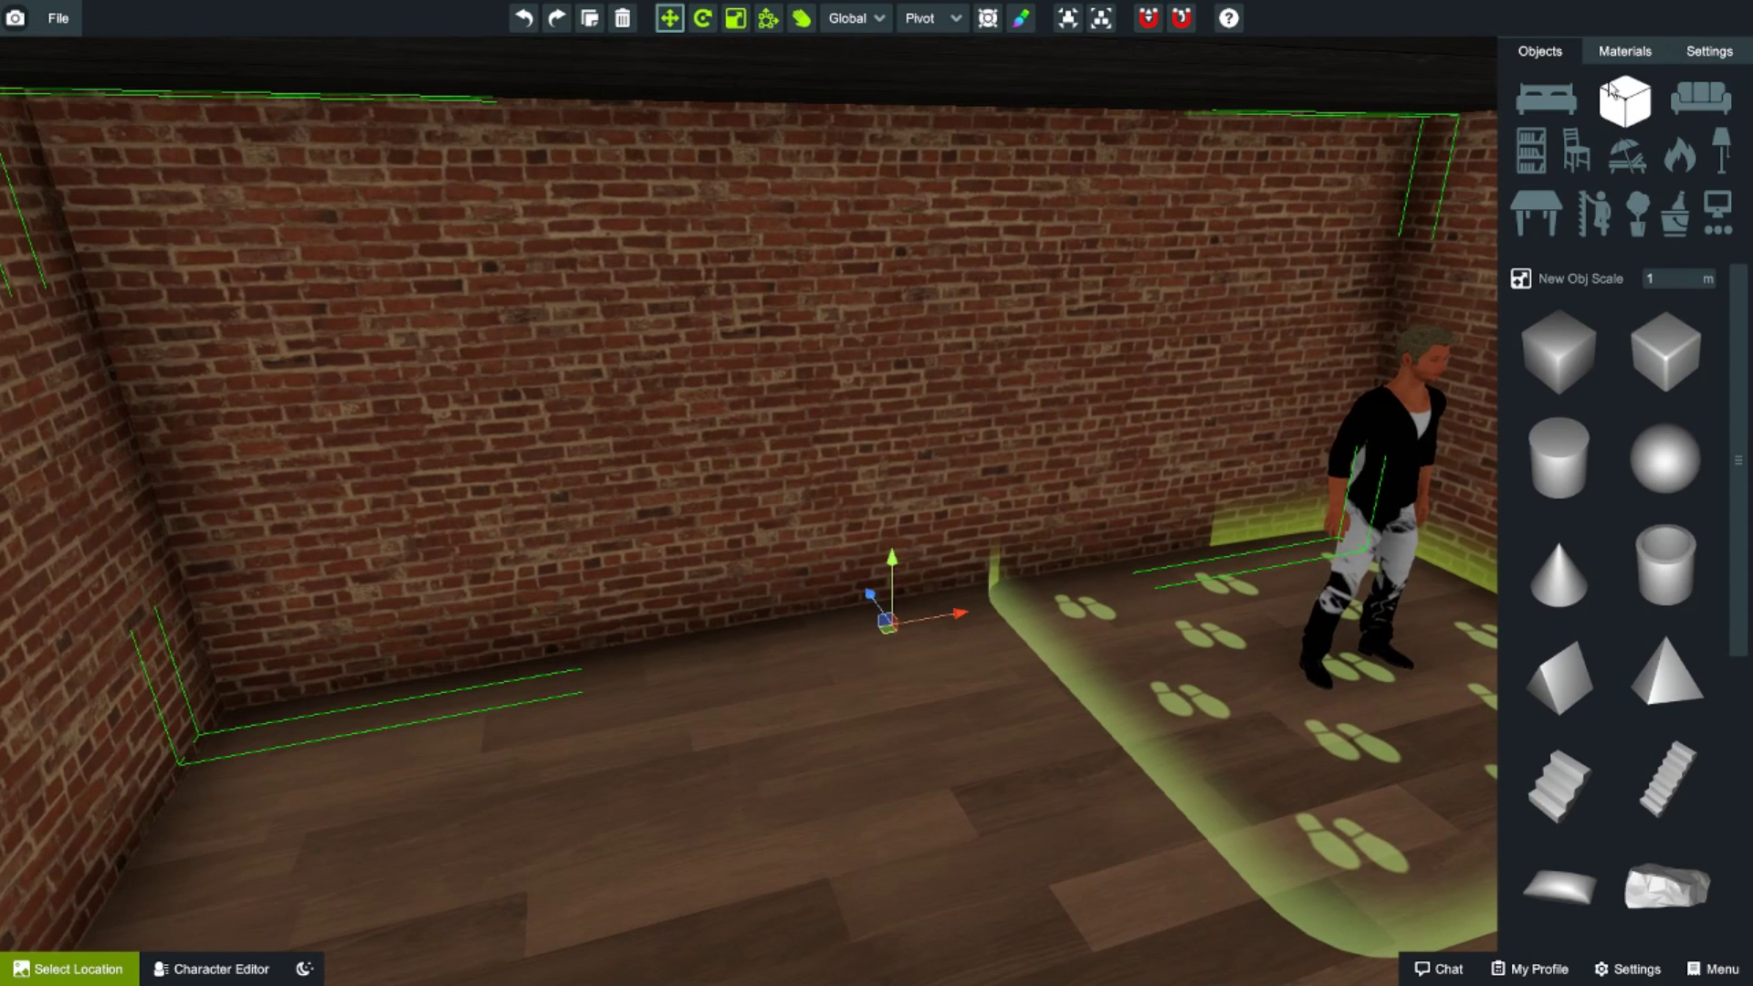
pyautogui.click(1625, 51)
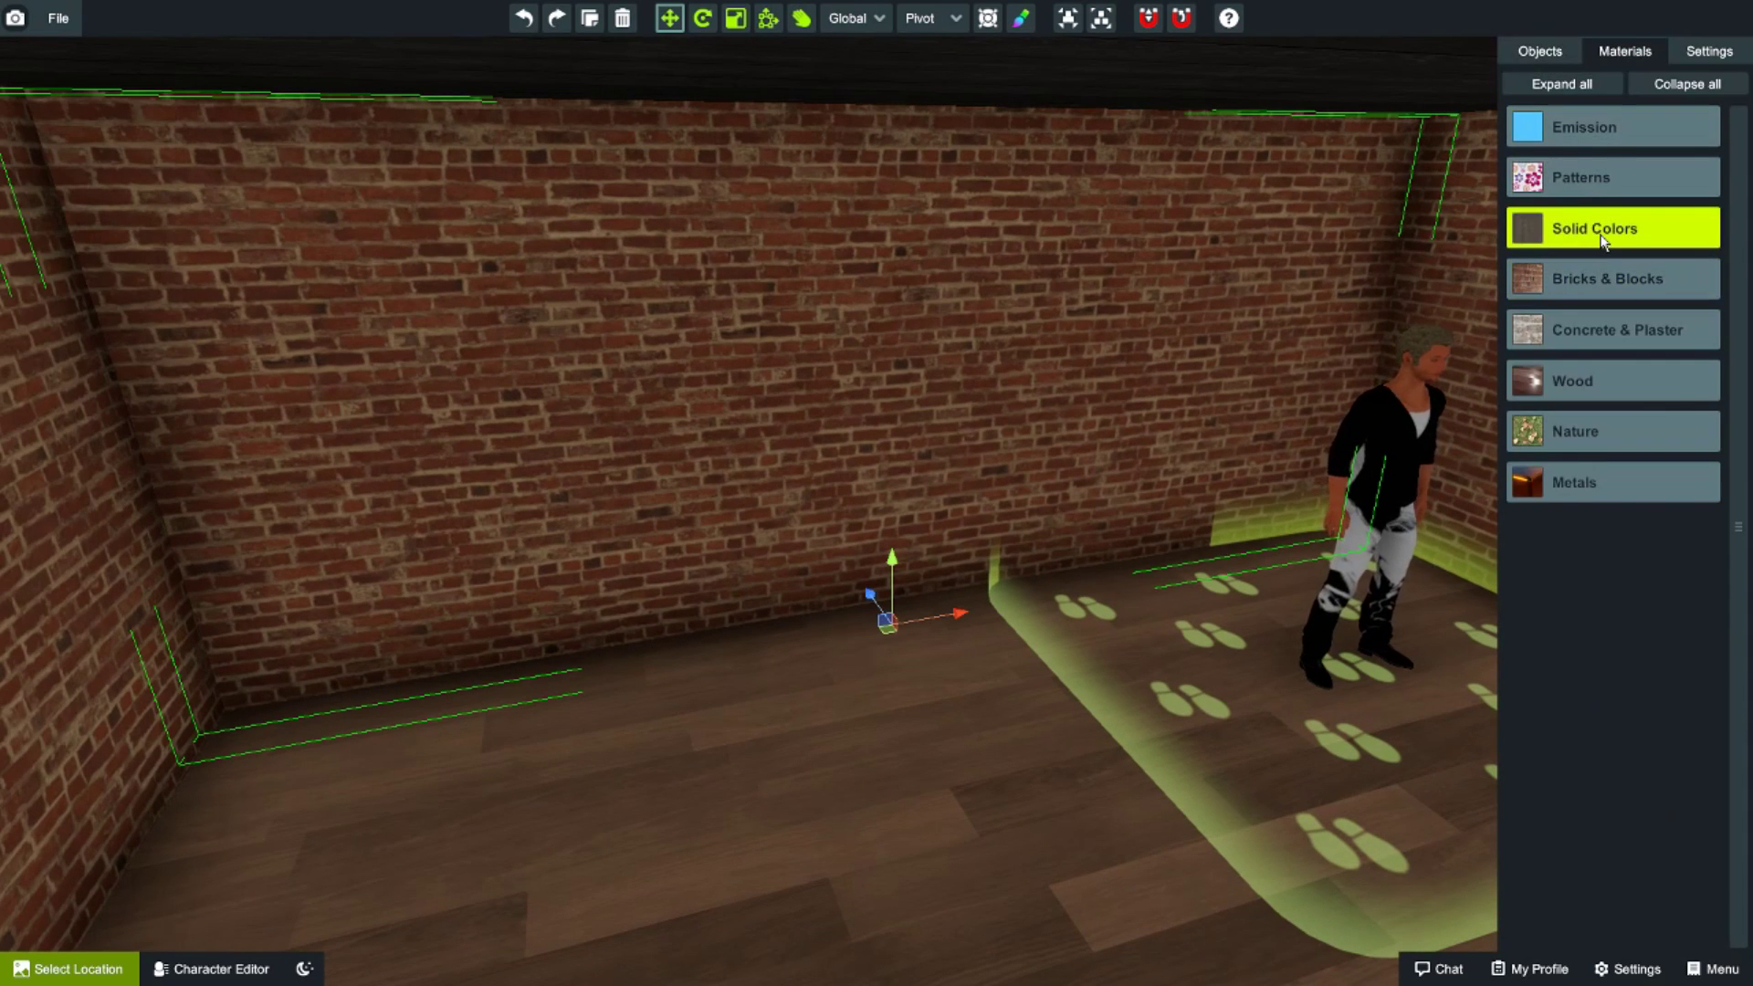
pyautogui.click(1602, 239)
pyautogui.click(1613, 286)
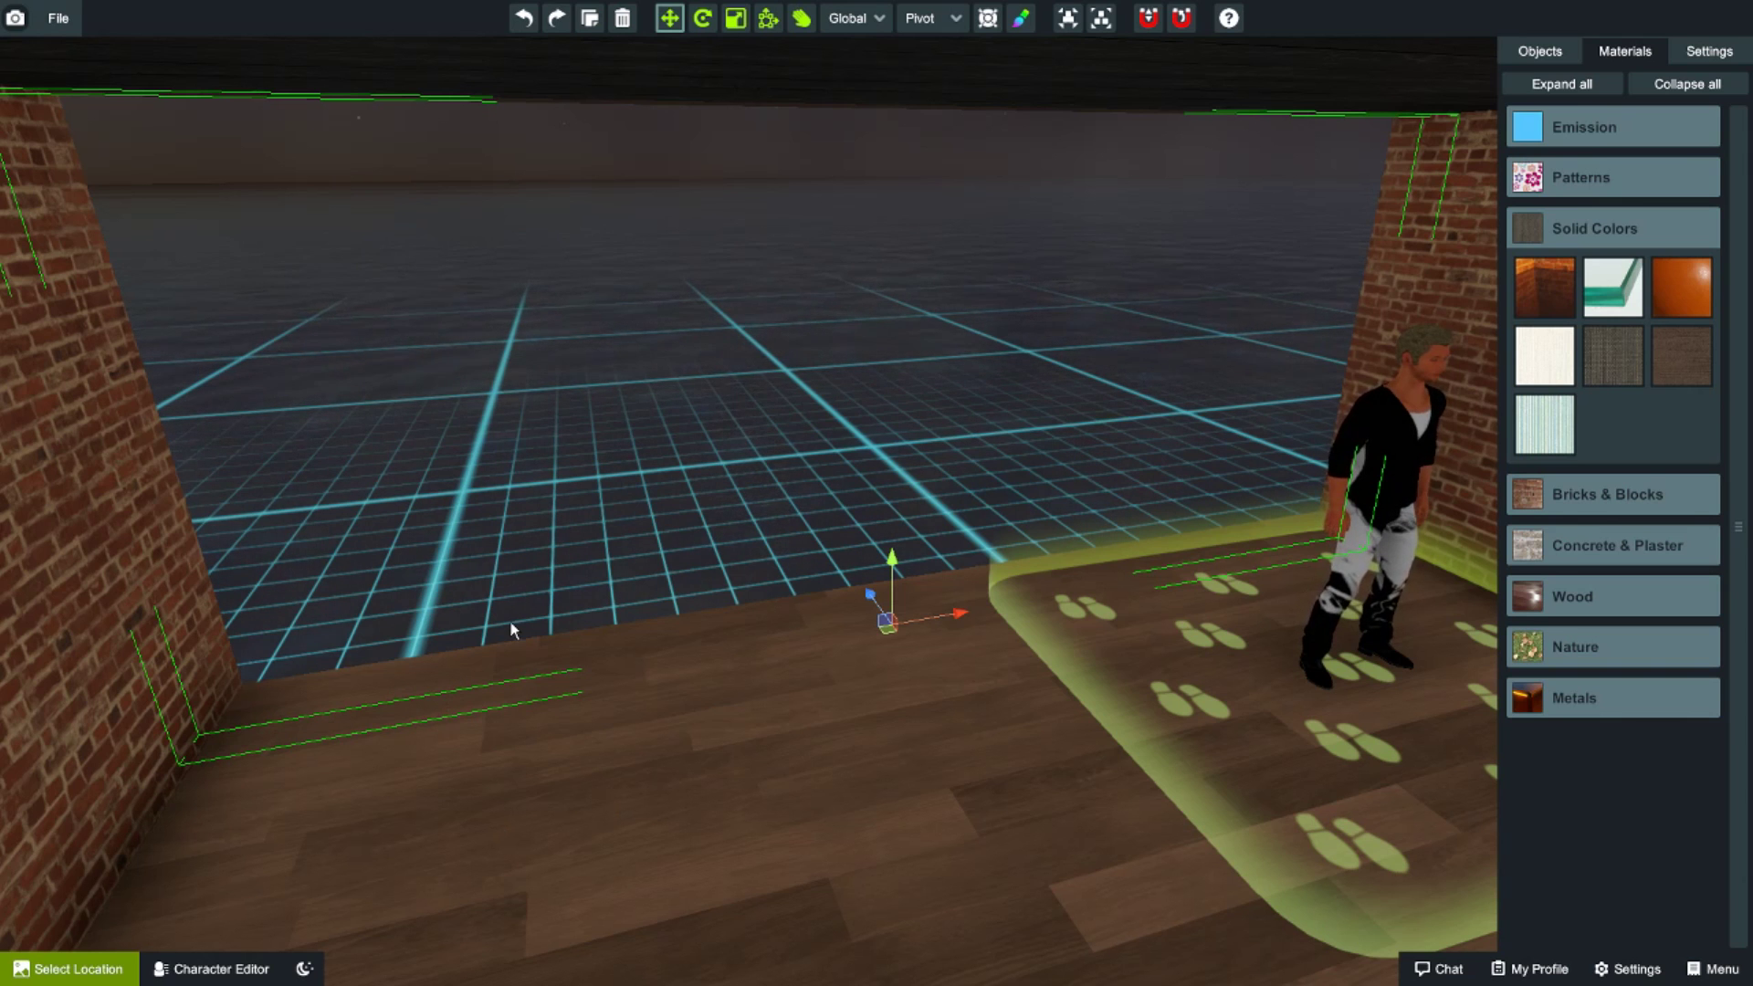
pyautogui.click(637, 495)
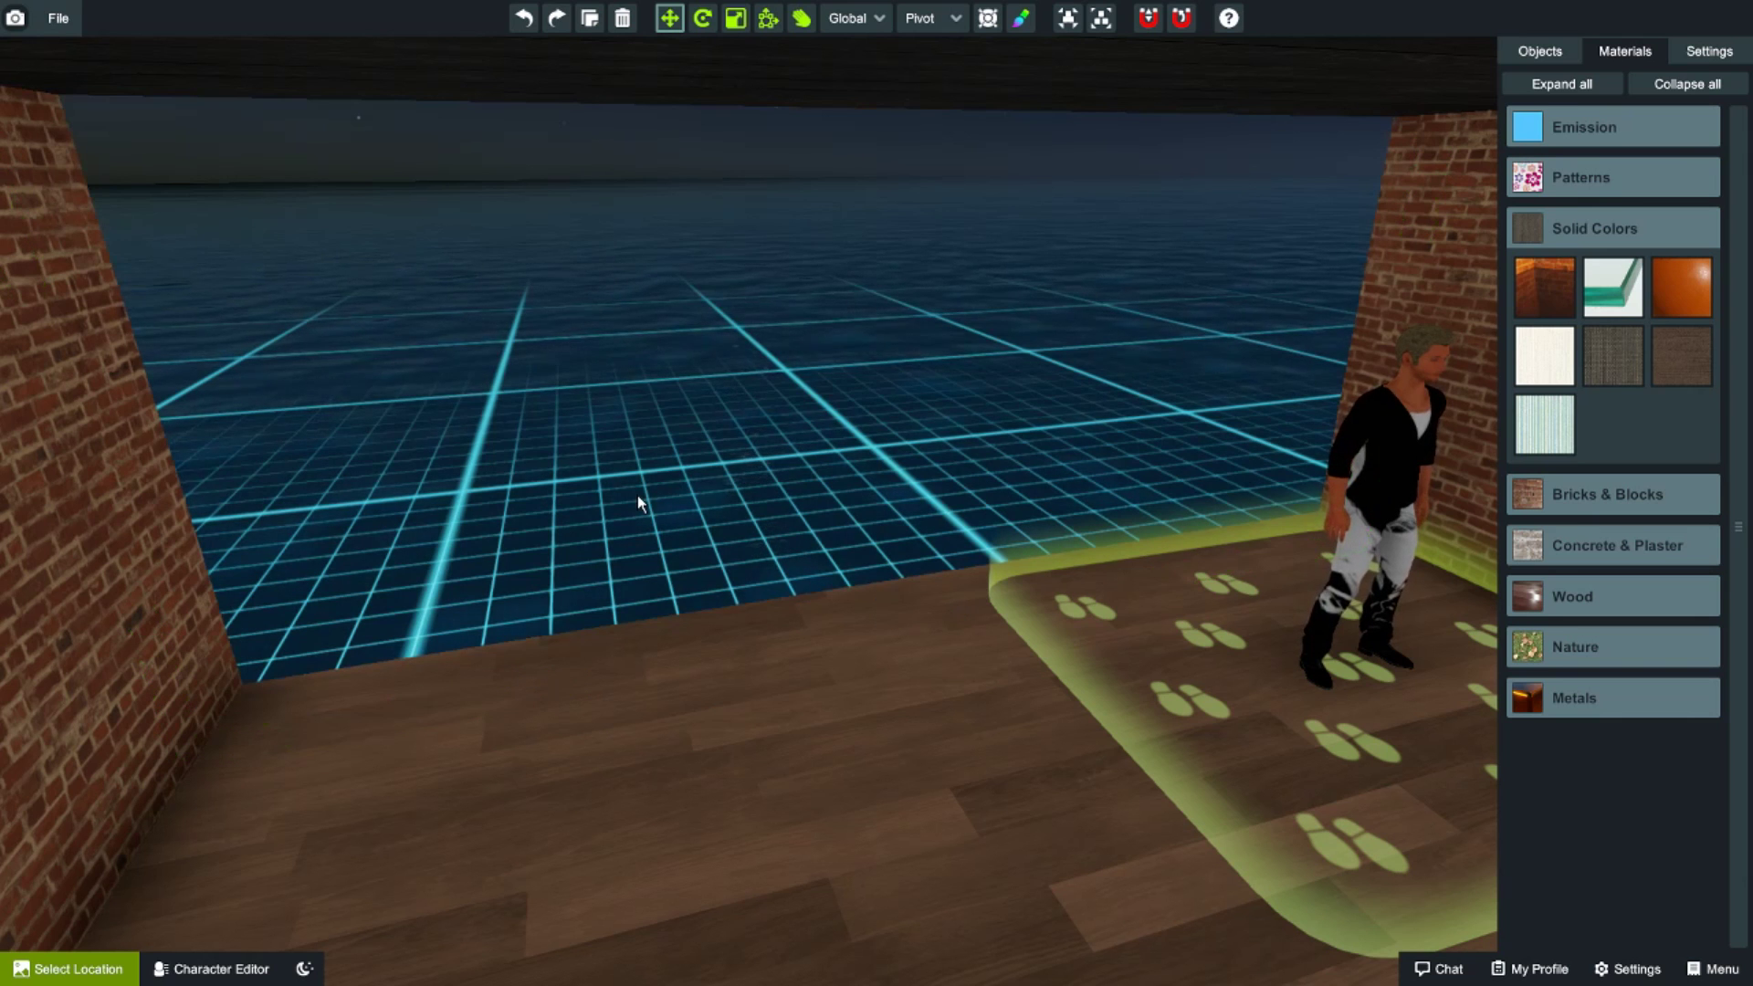
pyautogui.click(526, 22)
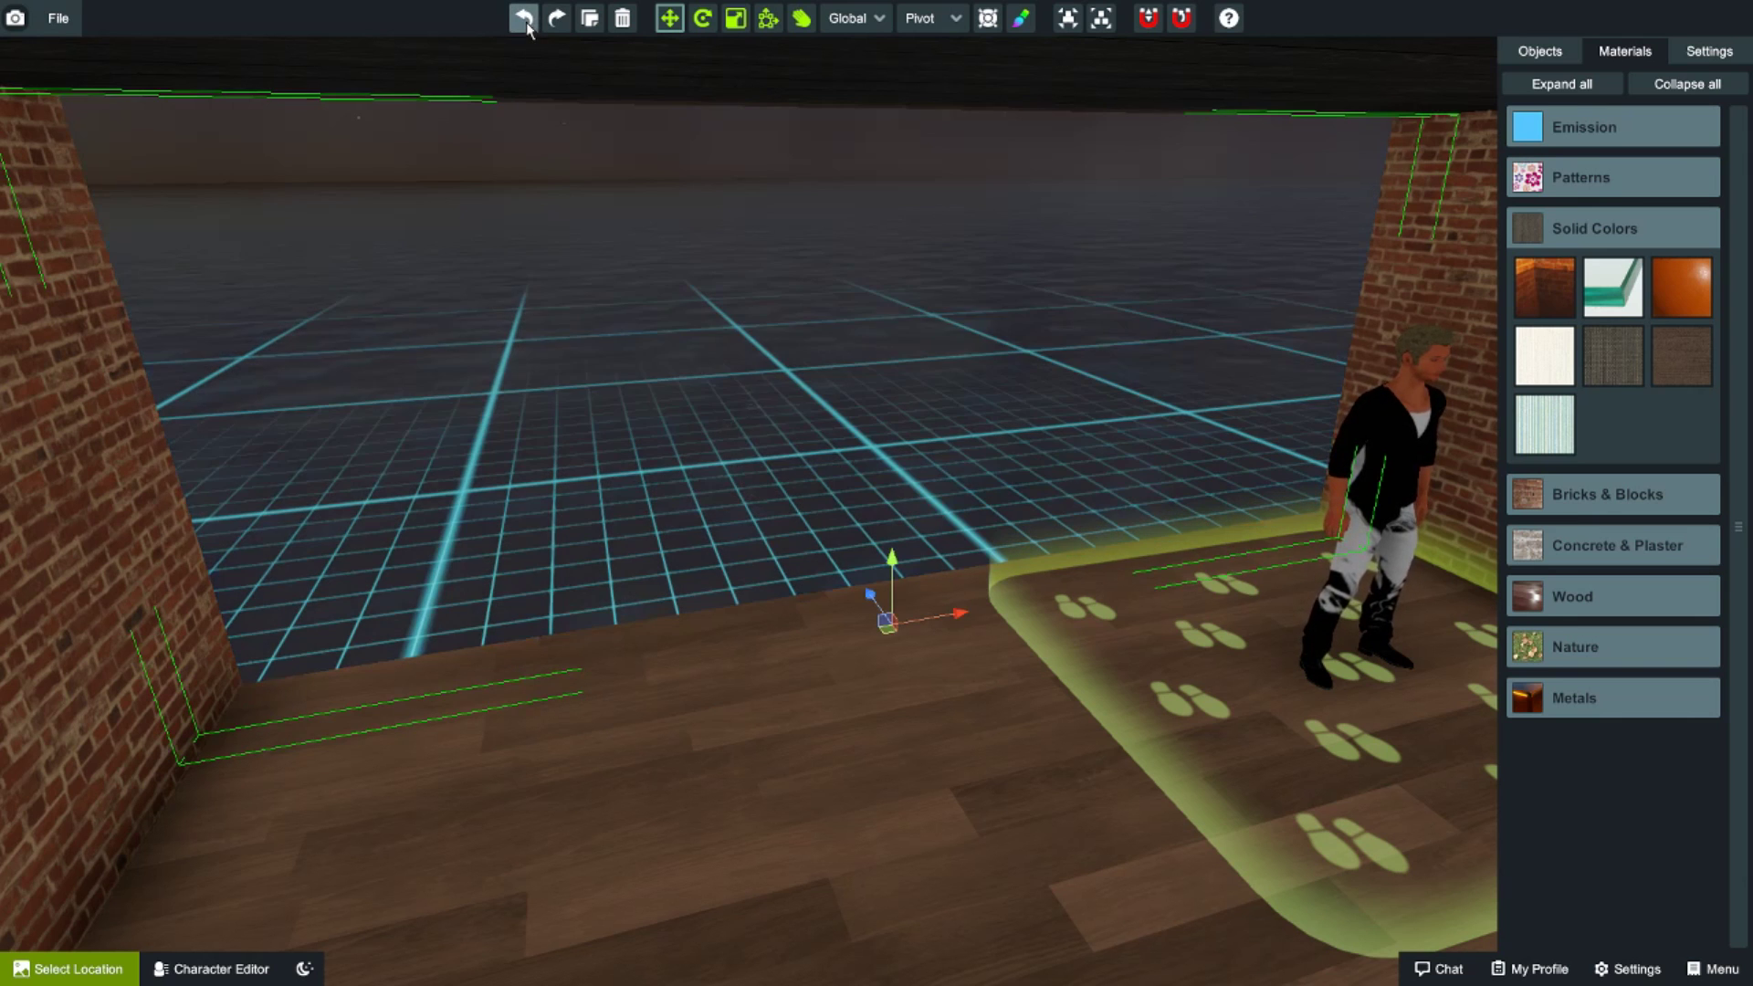
# - Enter My World, examine the glass wall from beside the character, and return to customizing the world
pyautogui.click(69, 967)
pyautogui.click(174, 459)
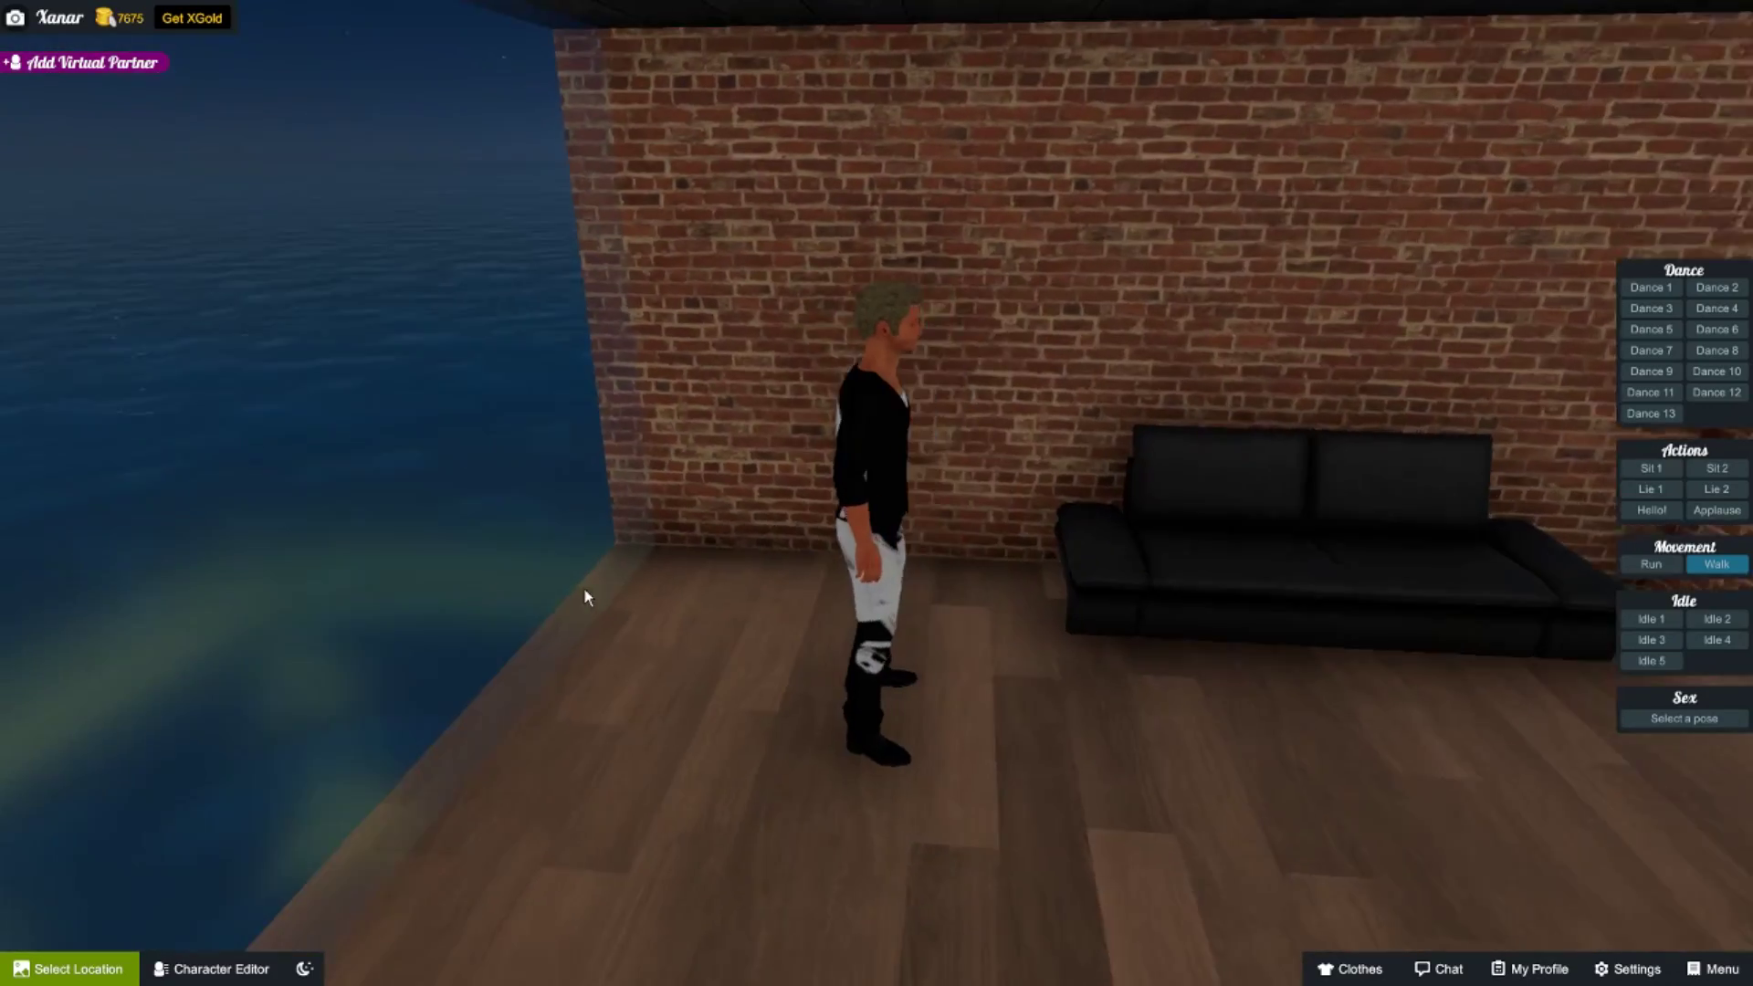
pyautogui.moveTo(585, 589); pyautogui.dragTo(524, 805)
pyautogui.click(590, 695)
pyautogui.moveTo(940, 674); pyautogui.dragTo(781, 626)
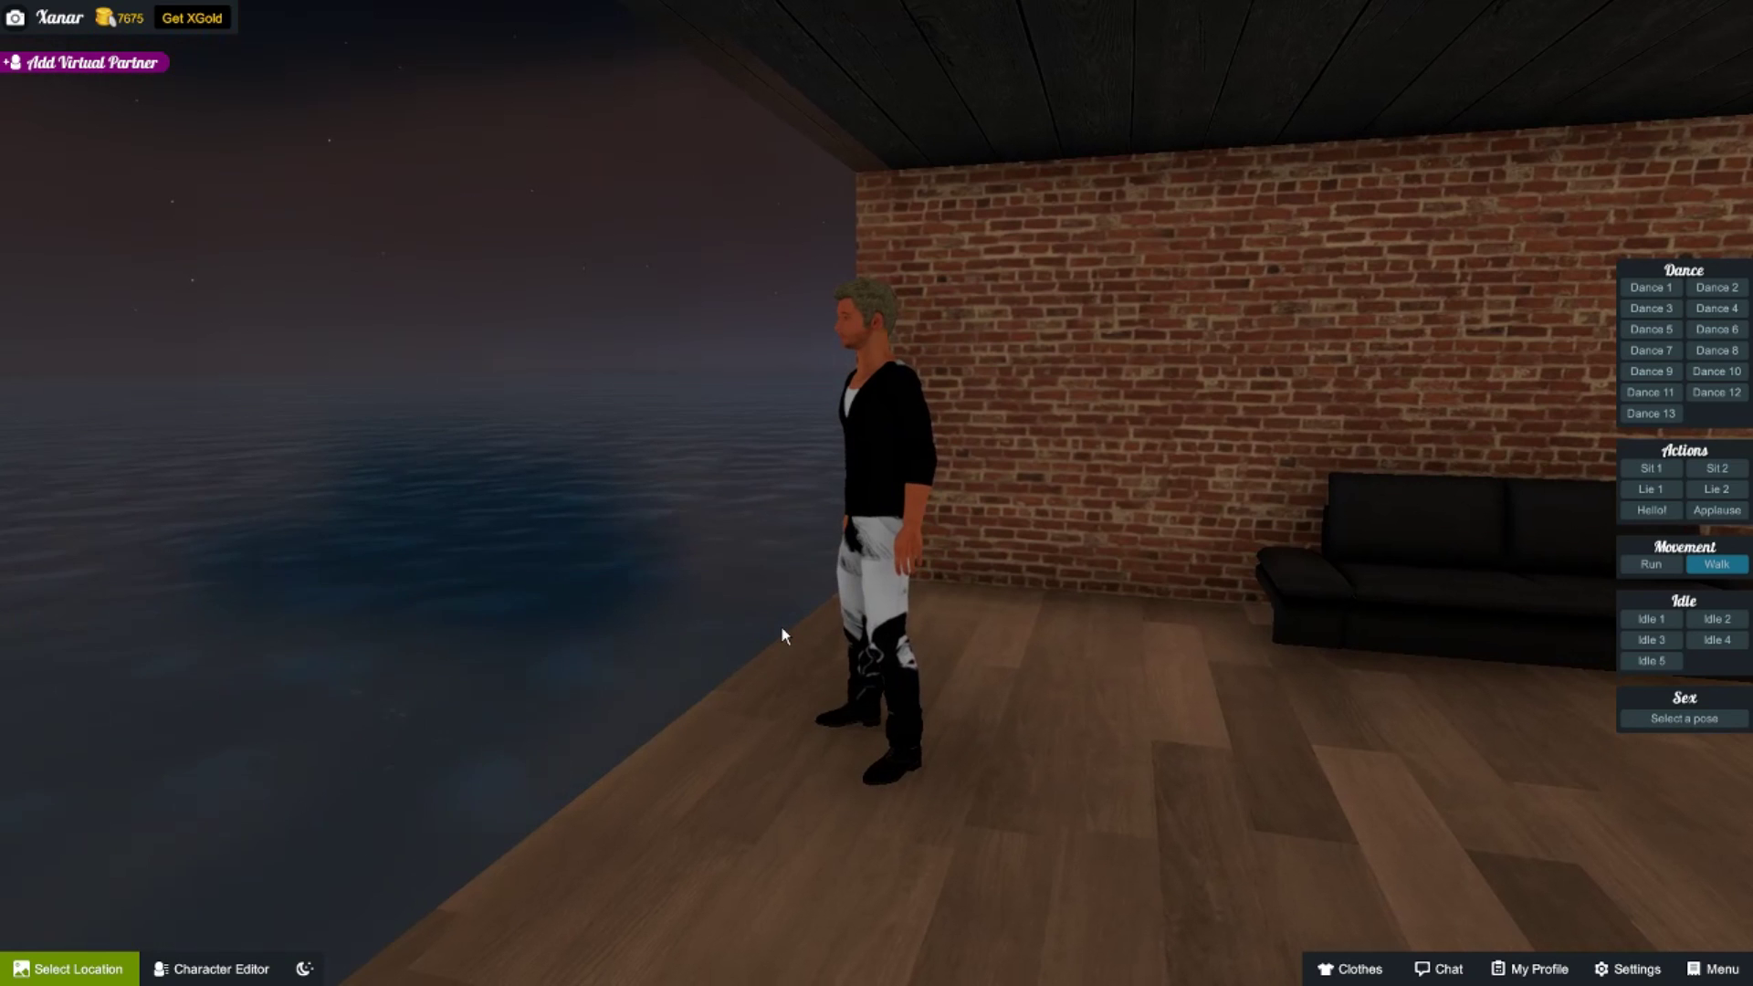
pyautogui.click(73, 967)
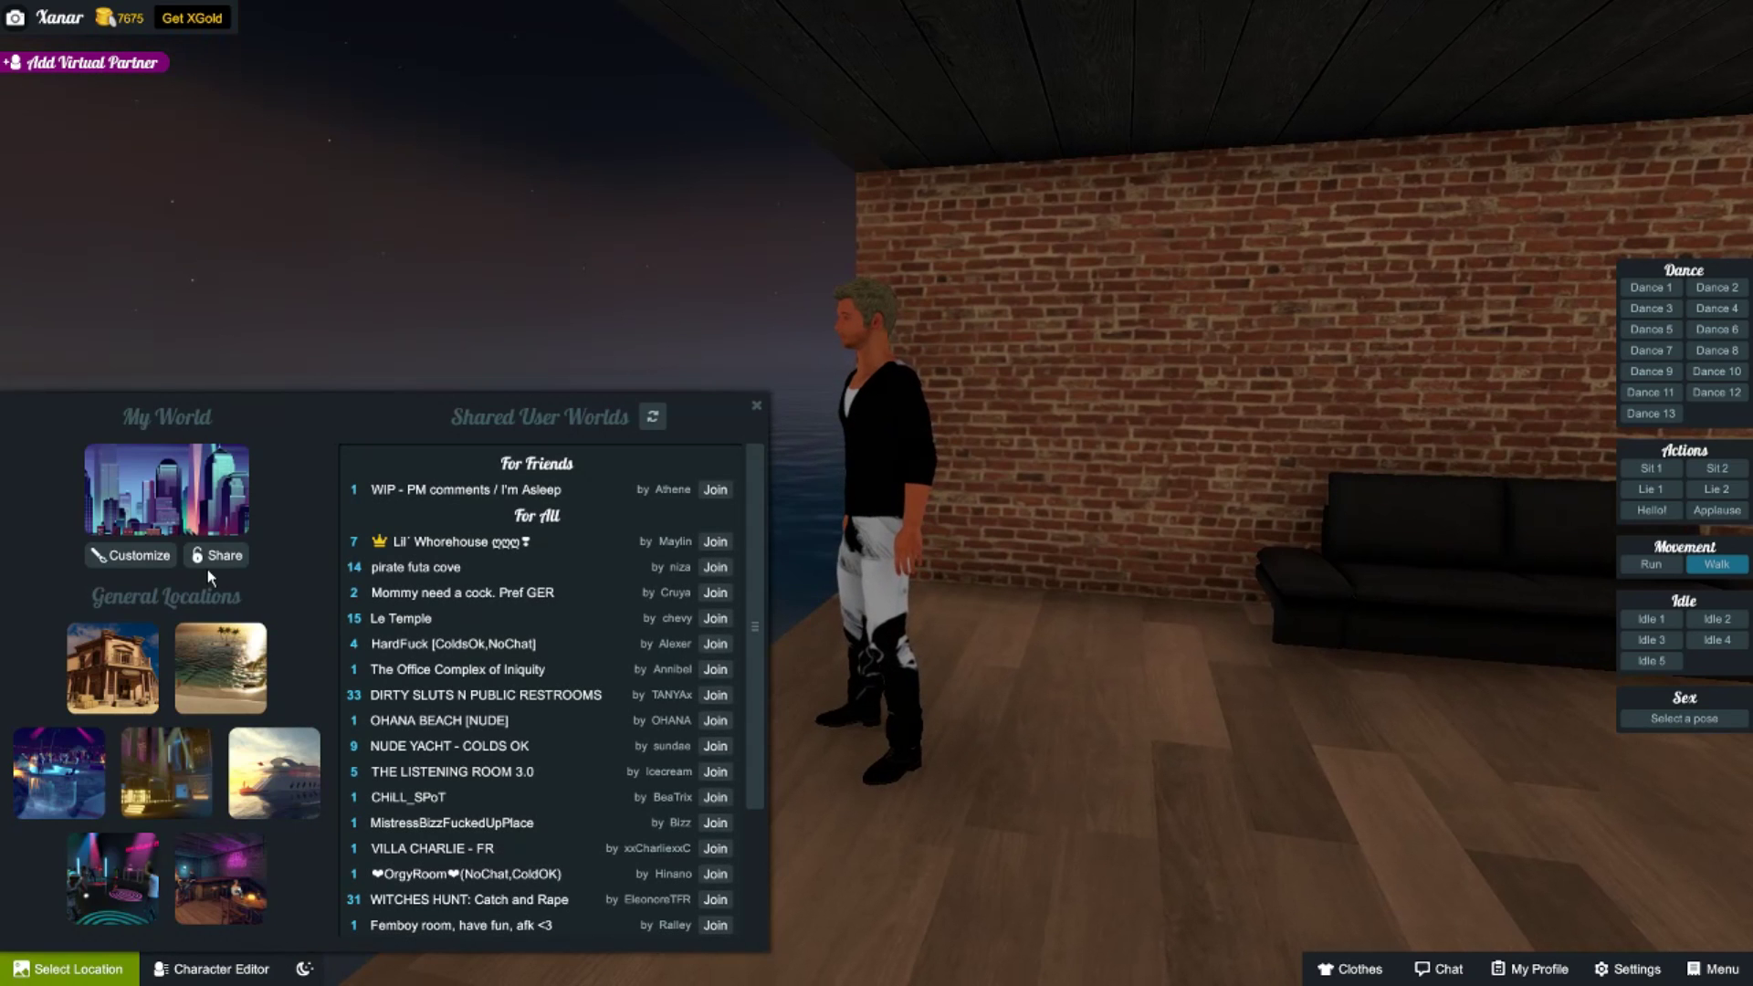
pyautogui.click(162, 558)
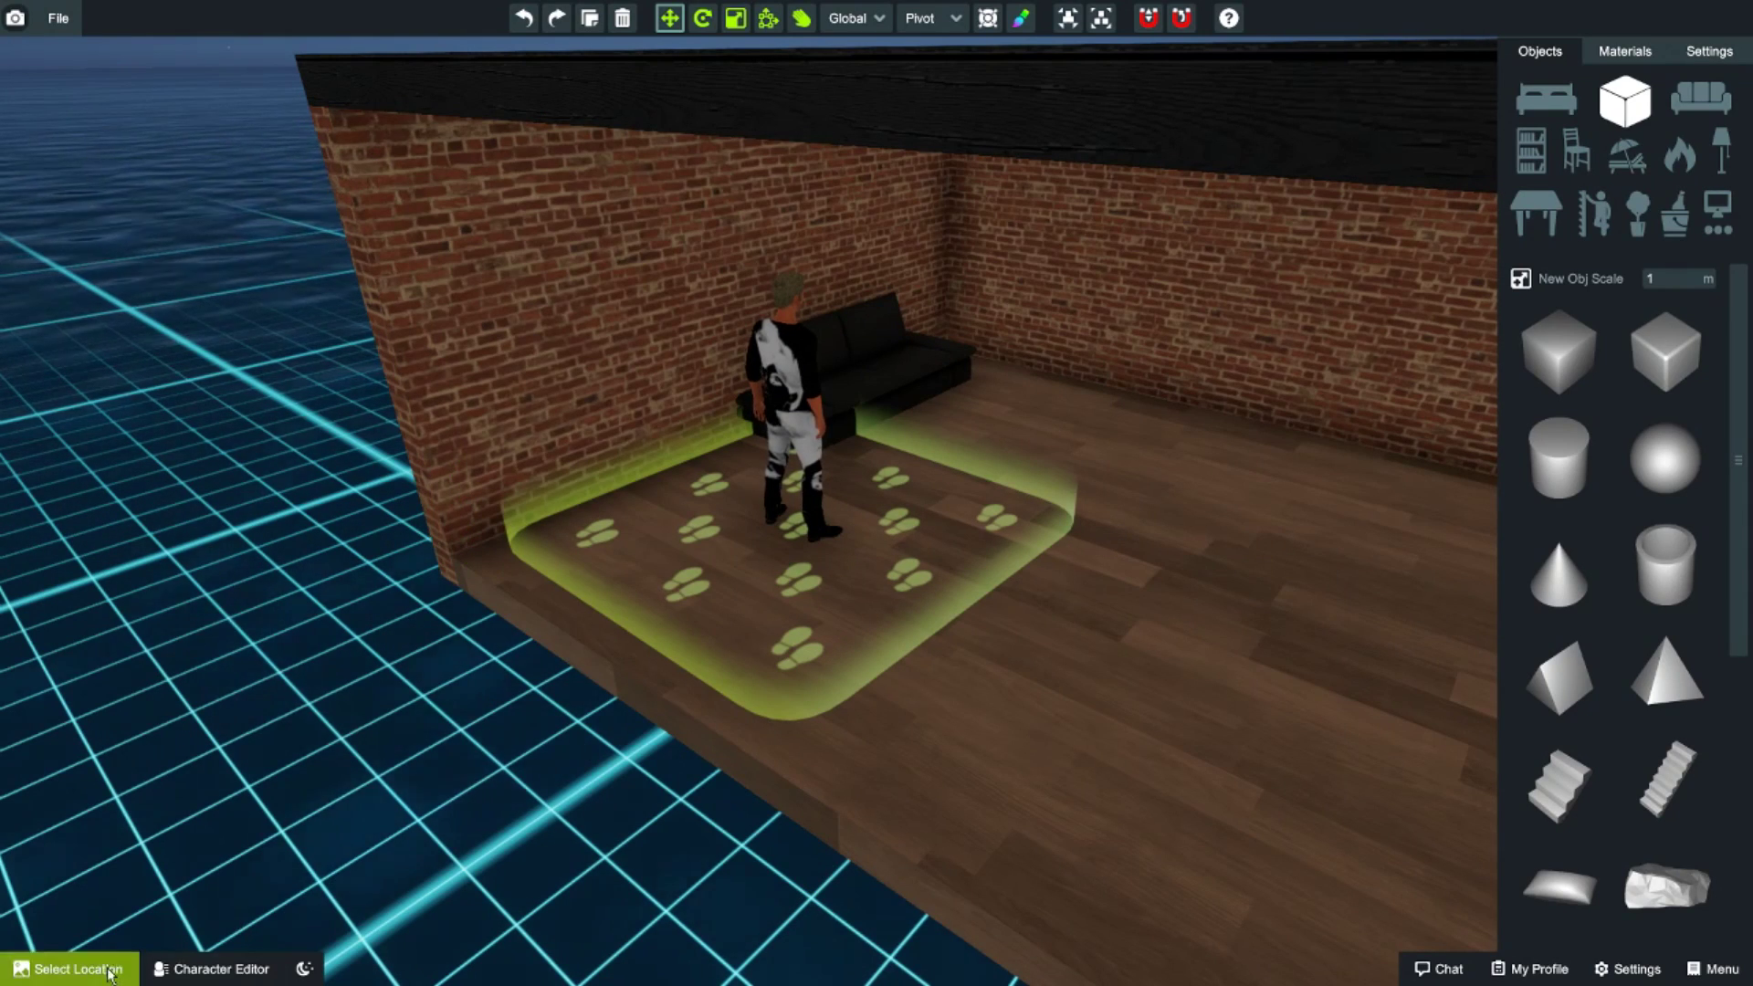
# - Visit My World again, examine the room around the spawn point and sofa, and reopen customization
pyautogui.click(71, 969)
pyautogui.click(177, 517)
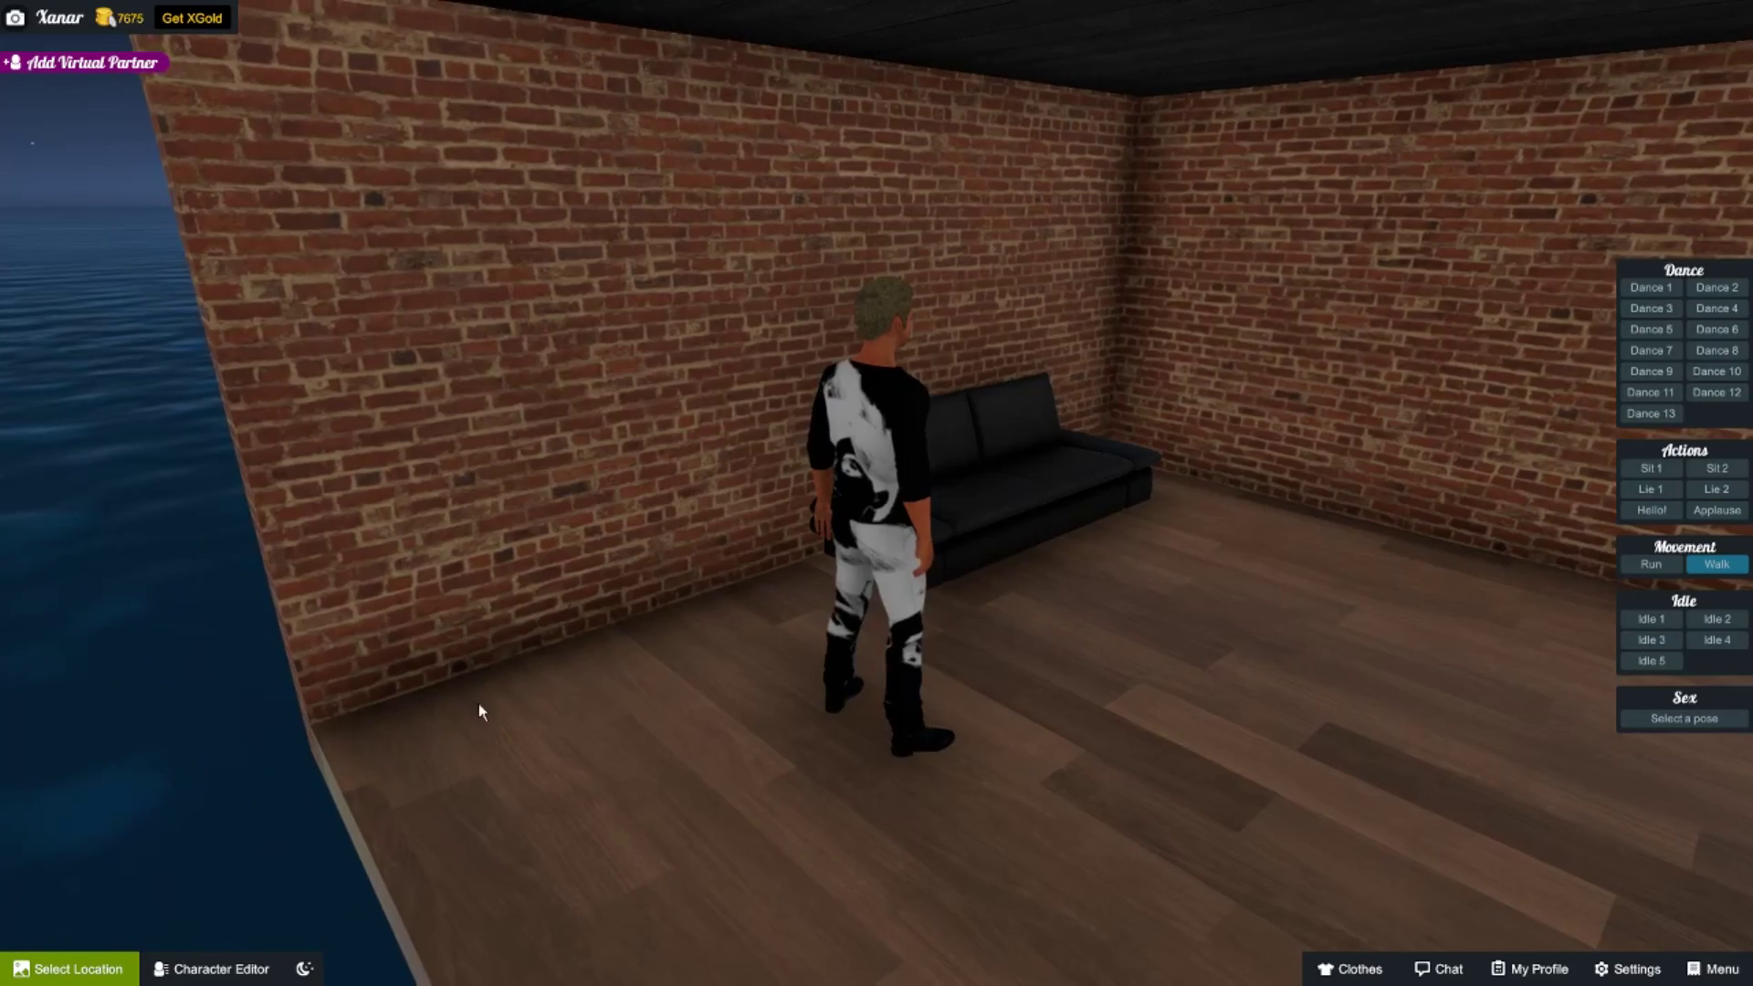
pyautogui.moveTo(478, 703); pyautogui.dragTo(460, 651)
pyautogui.scroll(-5, 639, 680)
pyautogui.scroll(5, 639, 683)
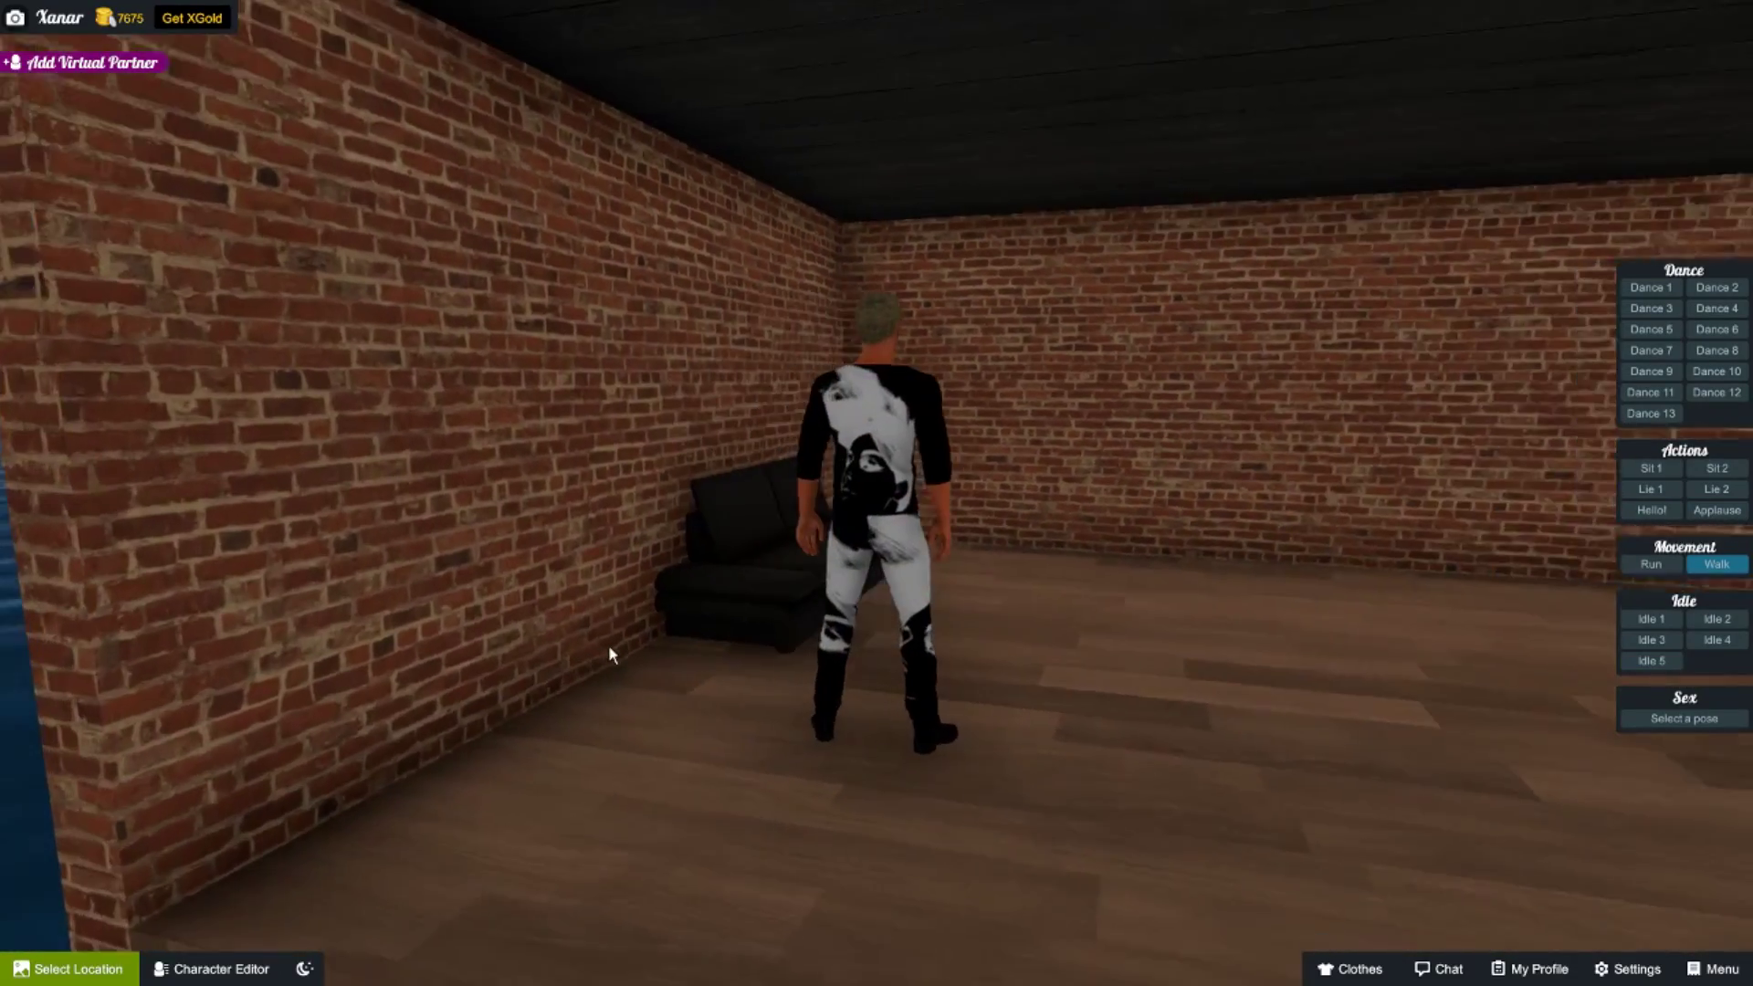
pyautogui.moveTo(610, 653); pyautogui.dragTo(513, 685)
pyautogui.click(115, 971)
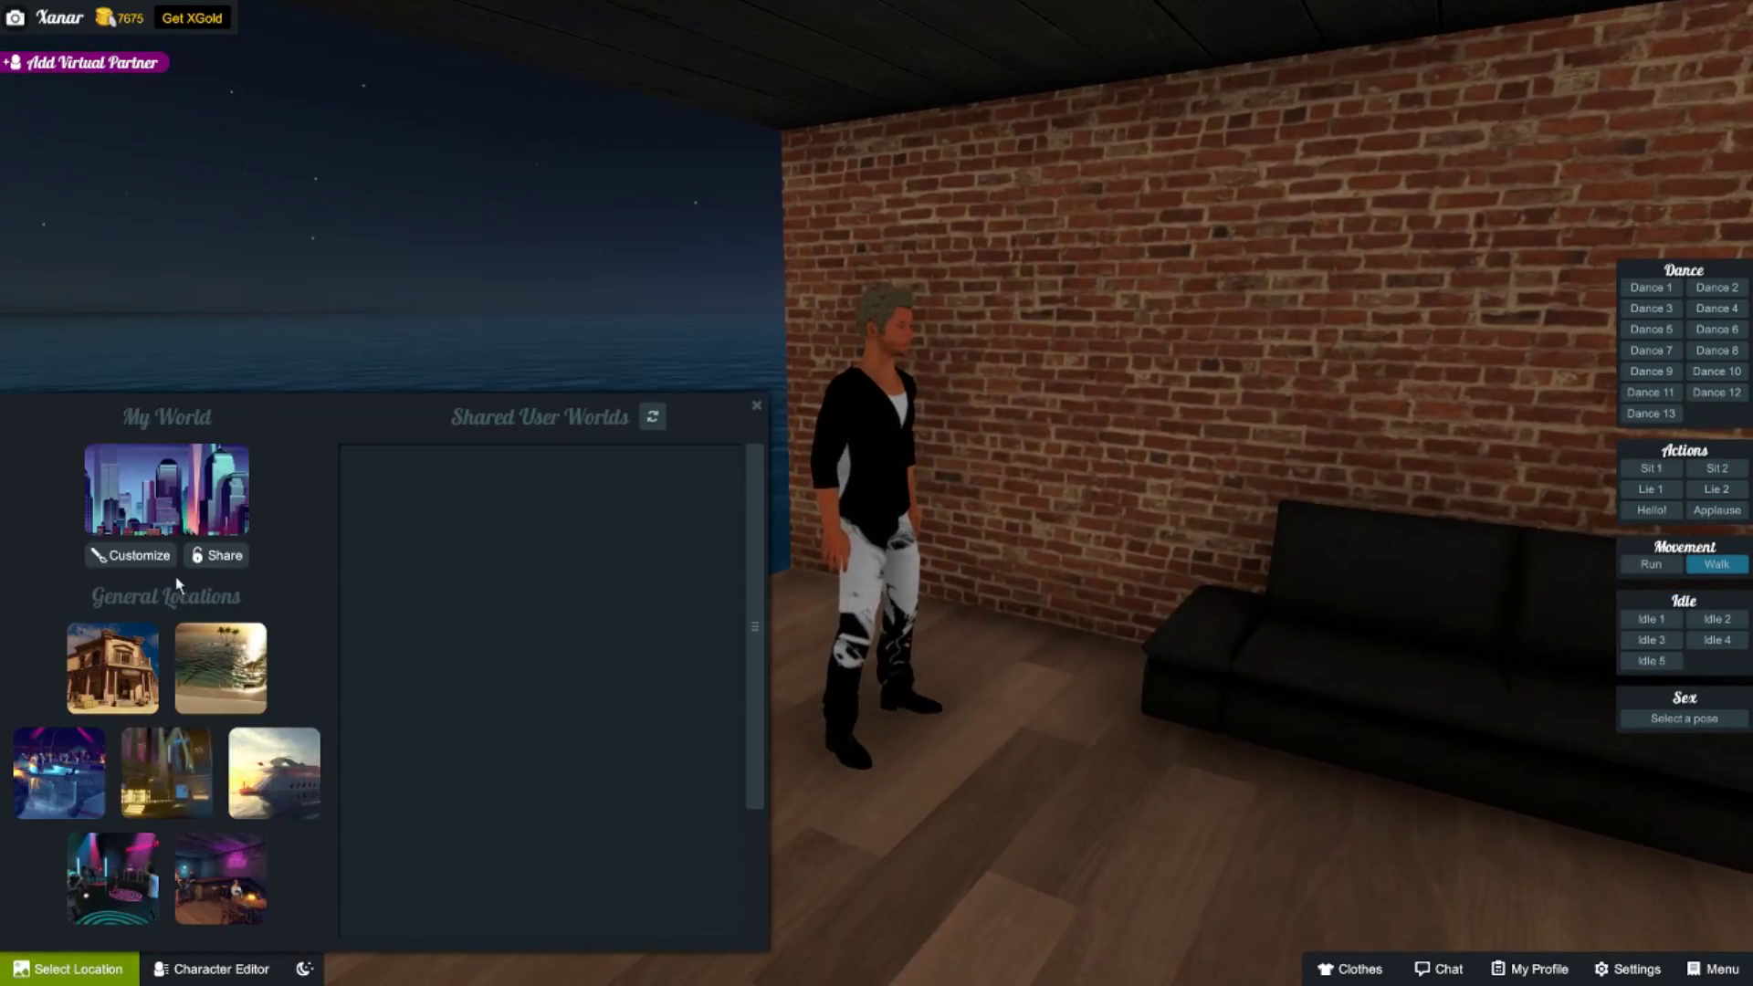
pyautogui.click(135, 556)
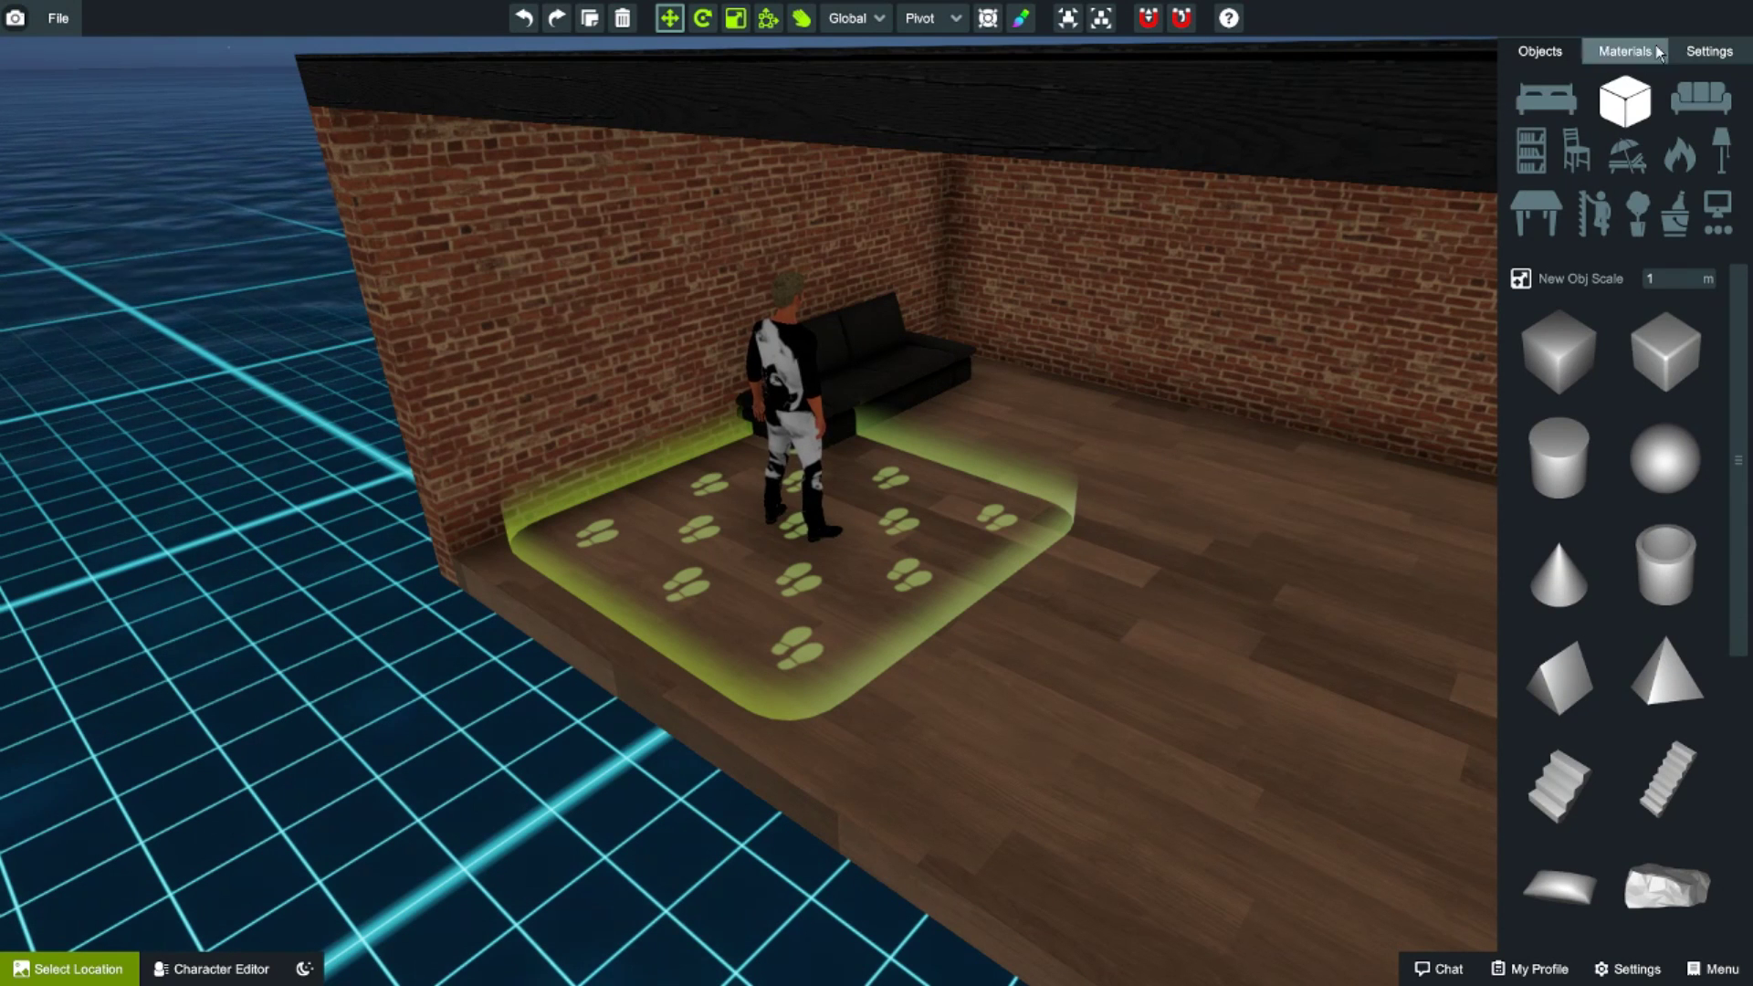
# - Show the editor settings and open the Snap Step and Snap Angle values for editing
pyautogui.click(1709, 52)
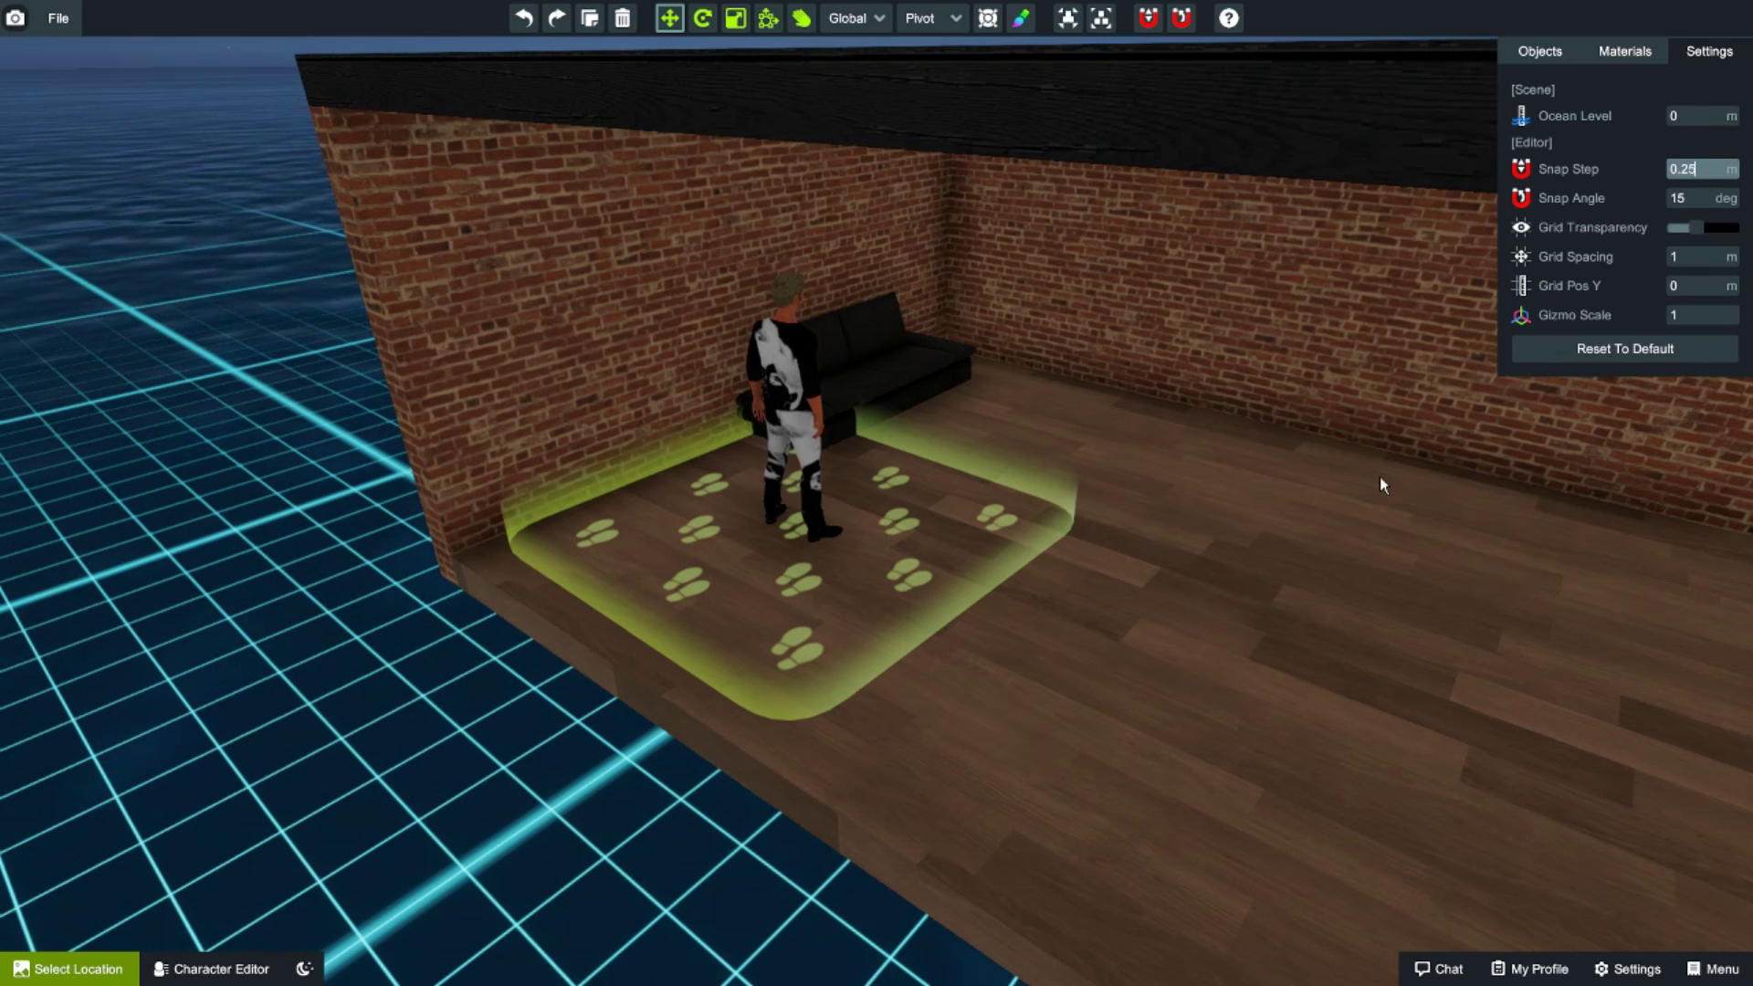
pyautogui.moveTo(1219, 616); pyautogui.dragTo(1356, 611, button='right')
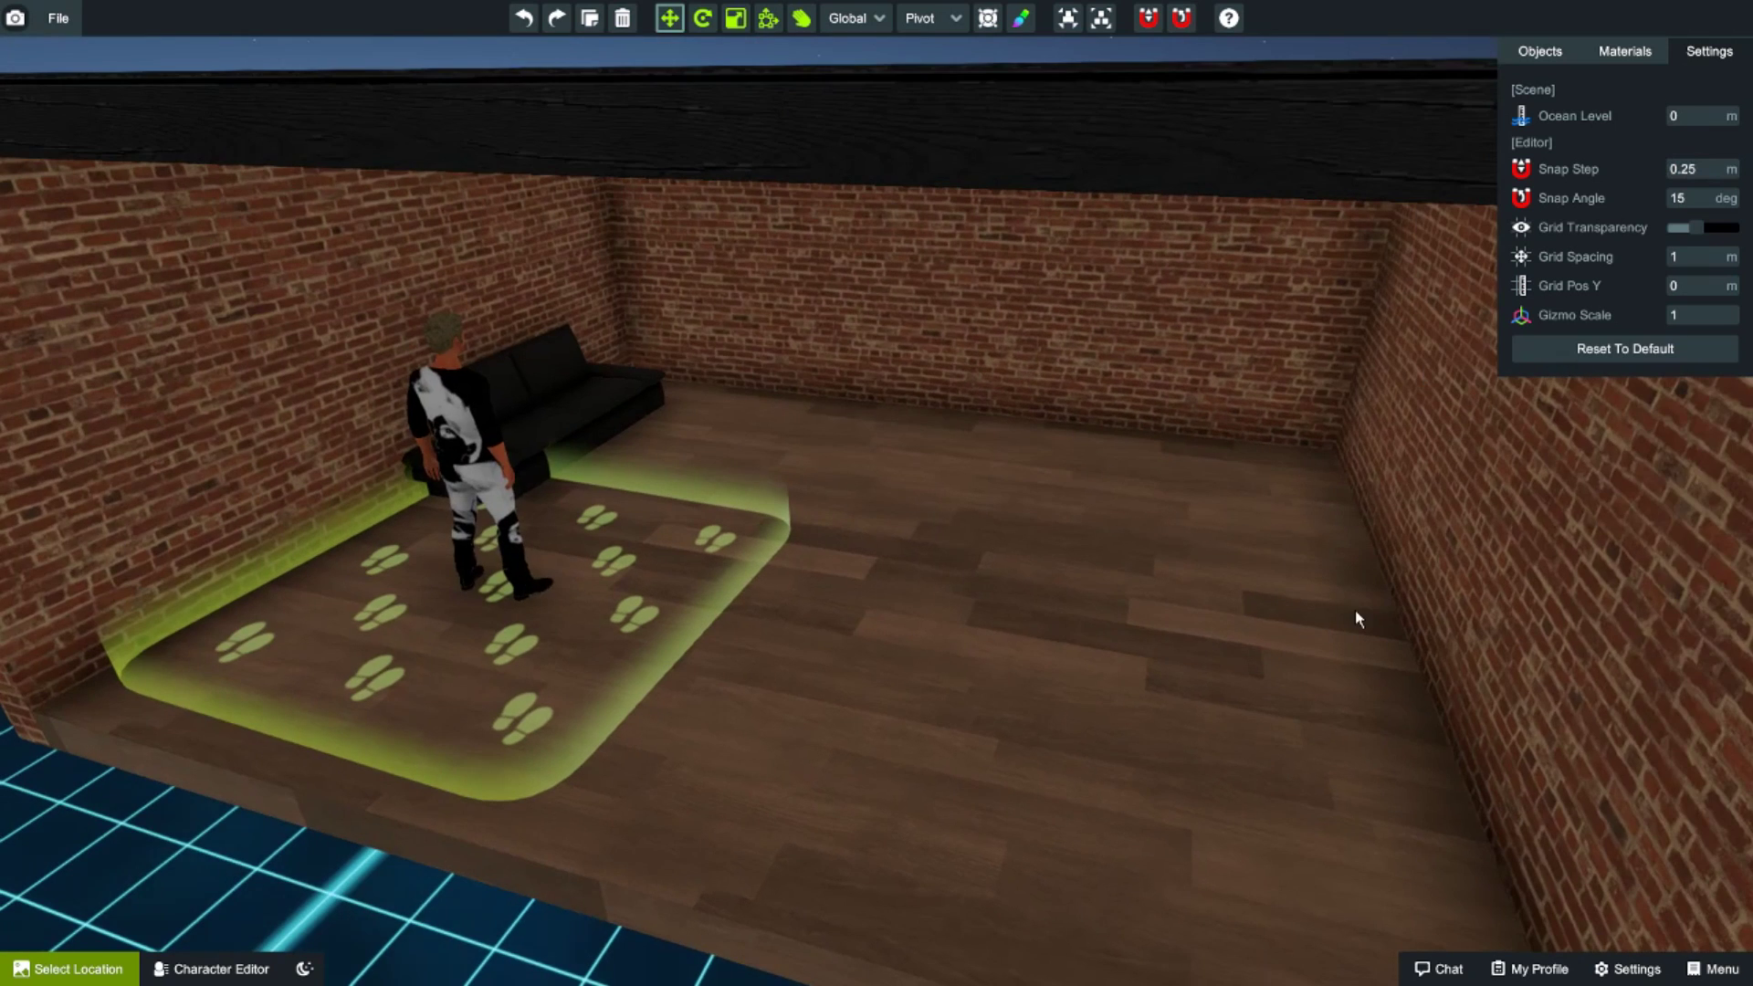
pyautogui.click(1685, 199)
pyautogui.moveTo(1081, 481); pyautogui.dragTo(961, 514, button='right')
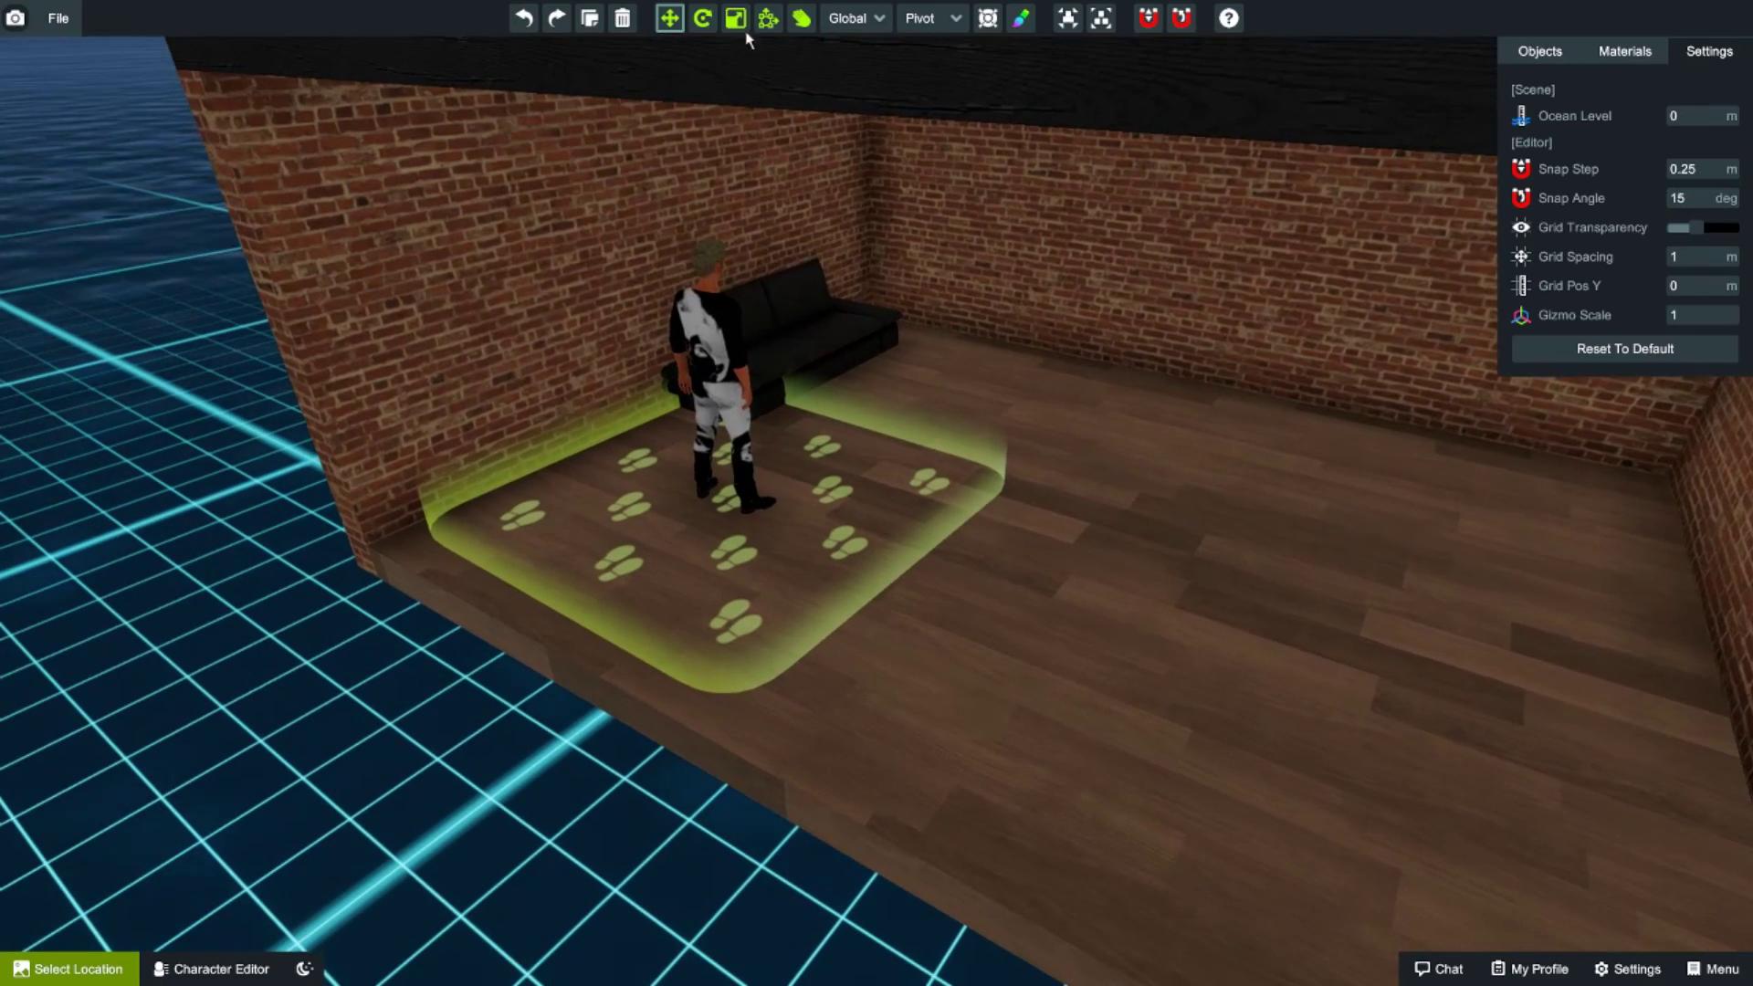
# - Try to duplicate the back brick wall without snapping and move the copy to the room's open side
pyautogui.click(1016, 267)
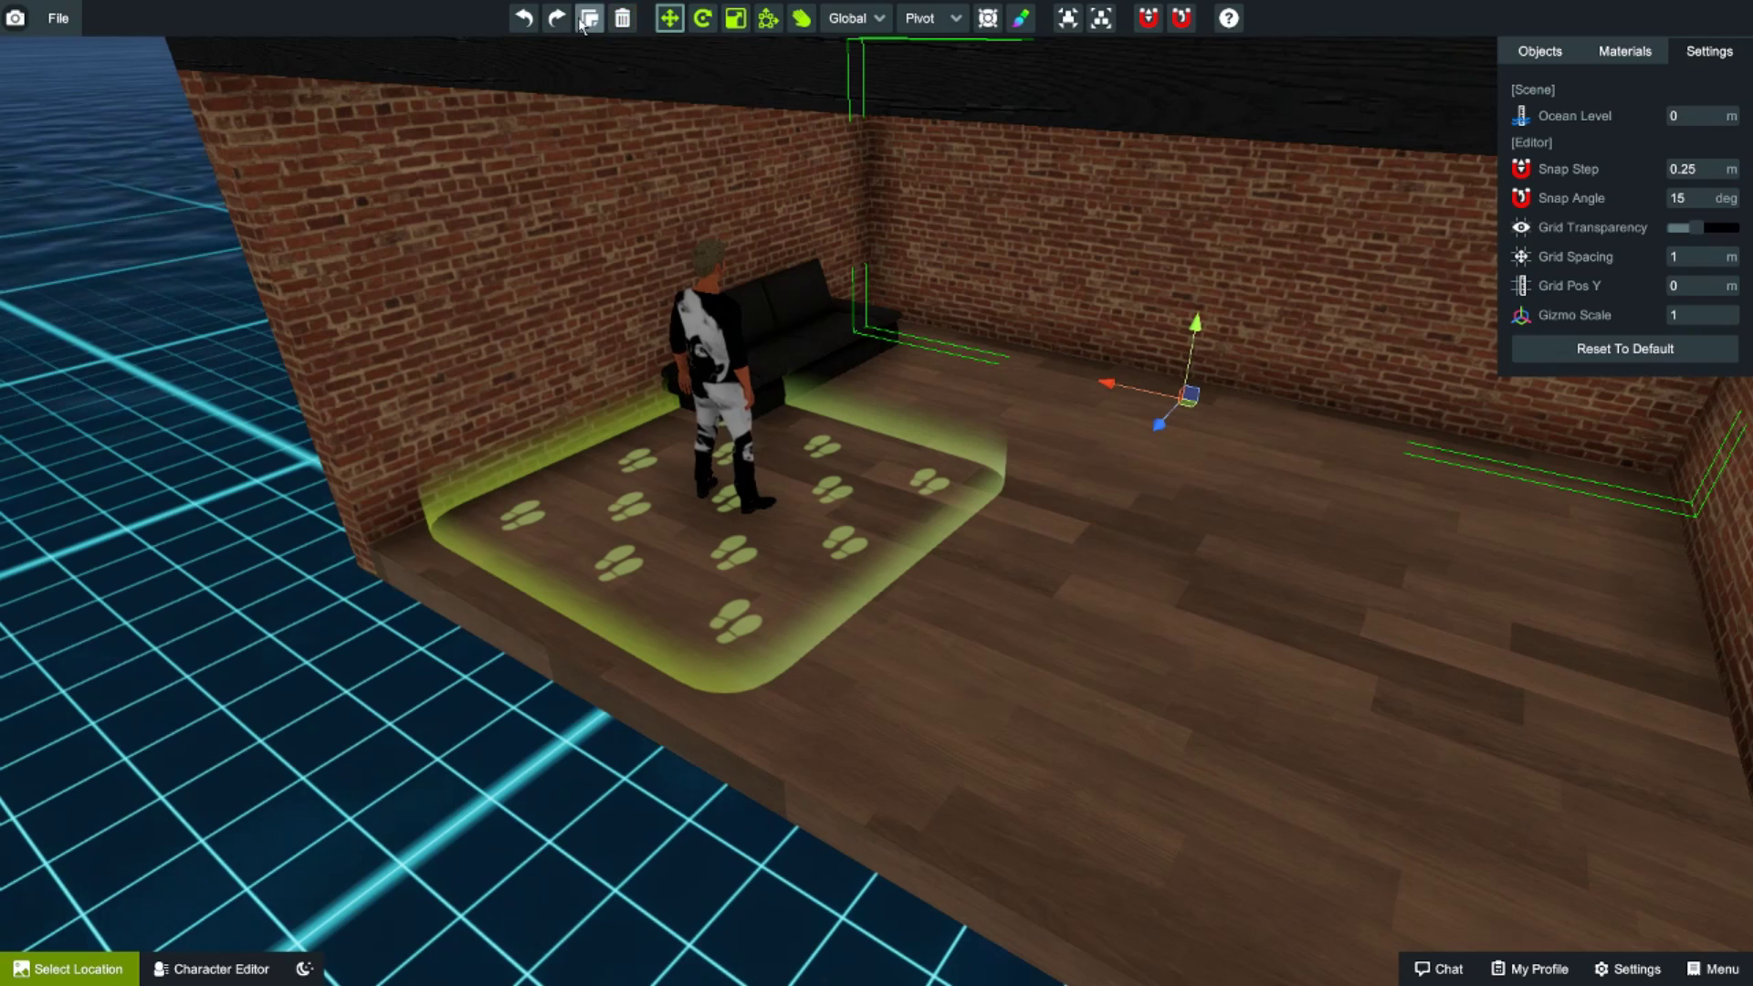
pyautogui.moveTo(1159, 429)
pyautogui.mouseDown()
pyautogui.moveTo(693, 811)
pyautogui.moveTo(716, 794)
pyautogui.moveTo(684, 781)
pyautogui.moveTo(911, 650)
pyautogui.moveTo(819, 699)
pyautogui.moveTo(886, 694)
pyautogui.moveTo(916, 611)
pyautogui.moveTo(710, 722)
pyautogui.moveTo(685, 759)
pyautogui.mouseUp()
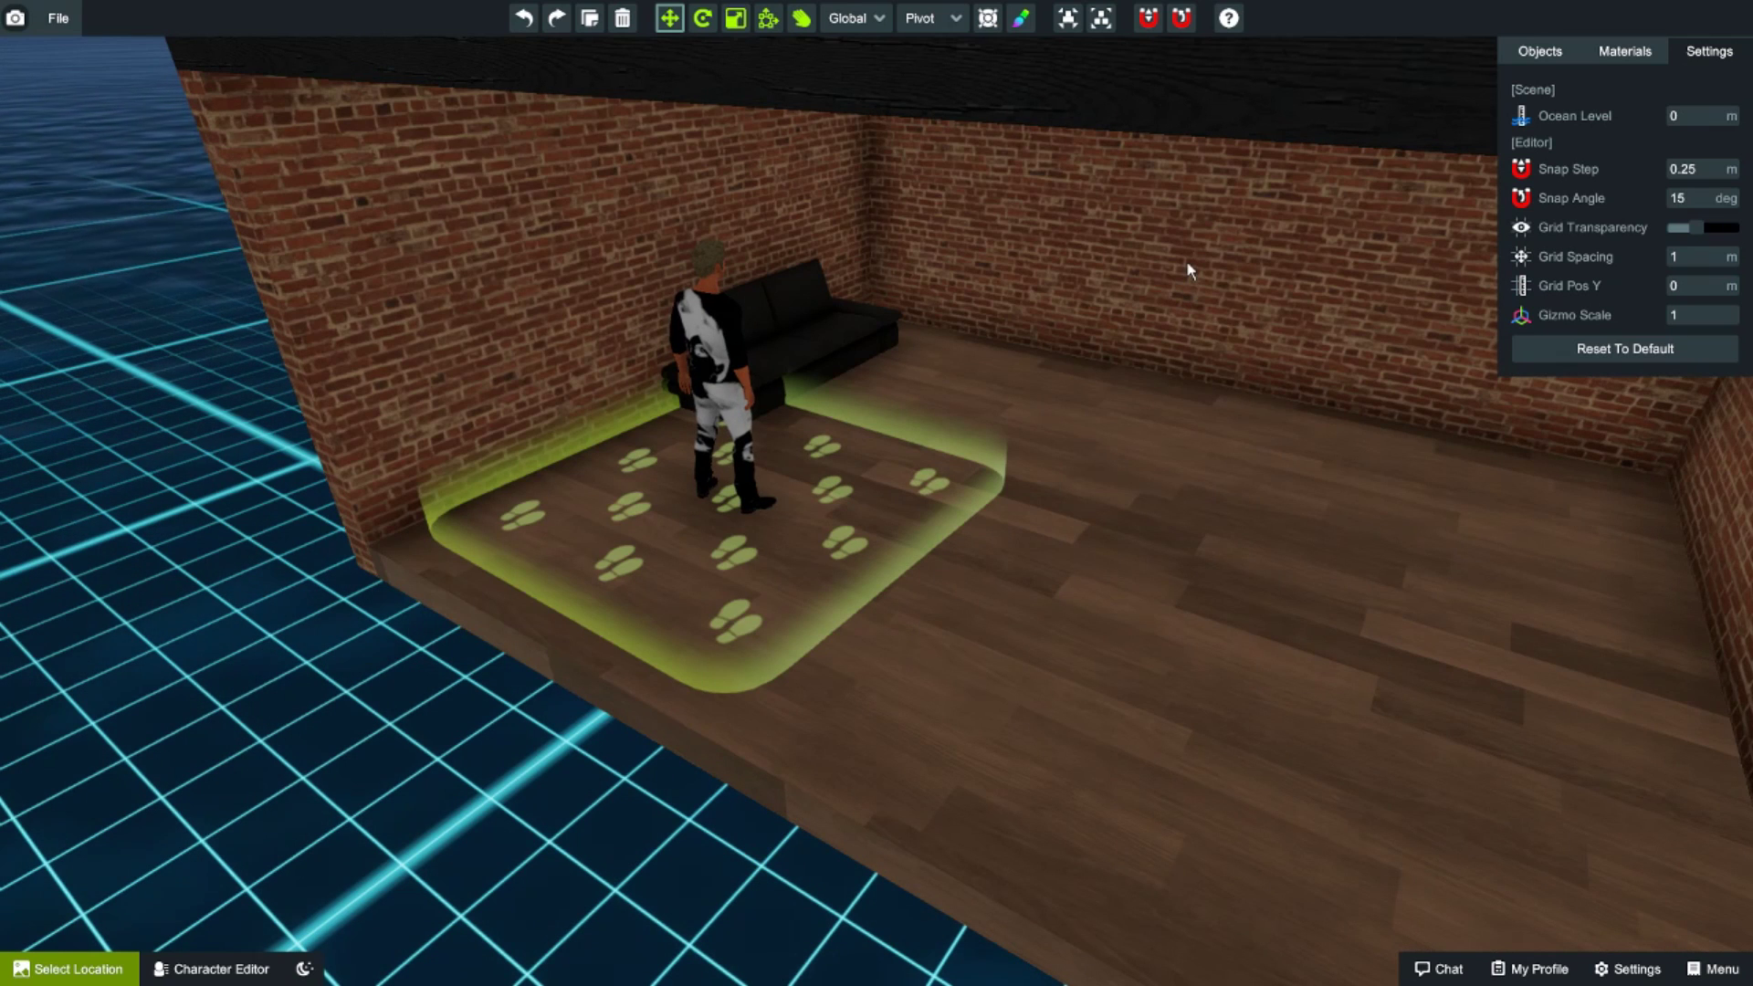
# - Turn on step and angle snapping, and close the room's open side with a duplicate of the back brick wall
pyautogui.click(1189, 270)
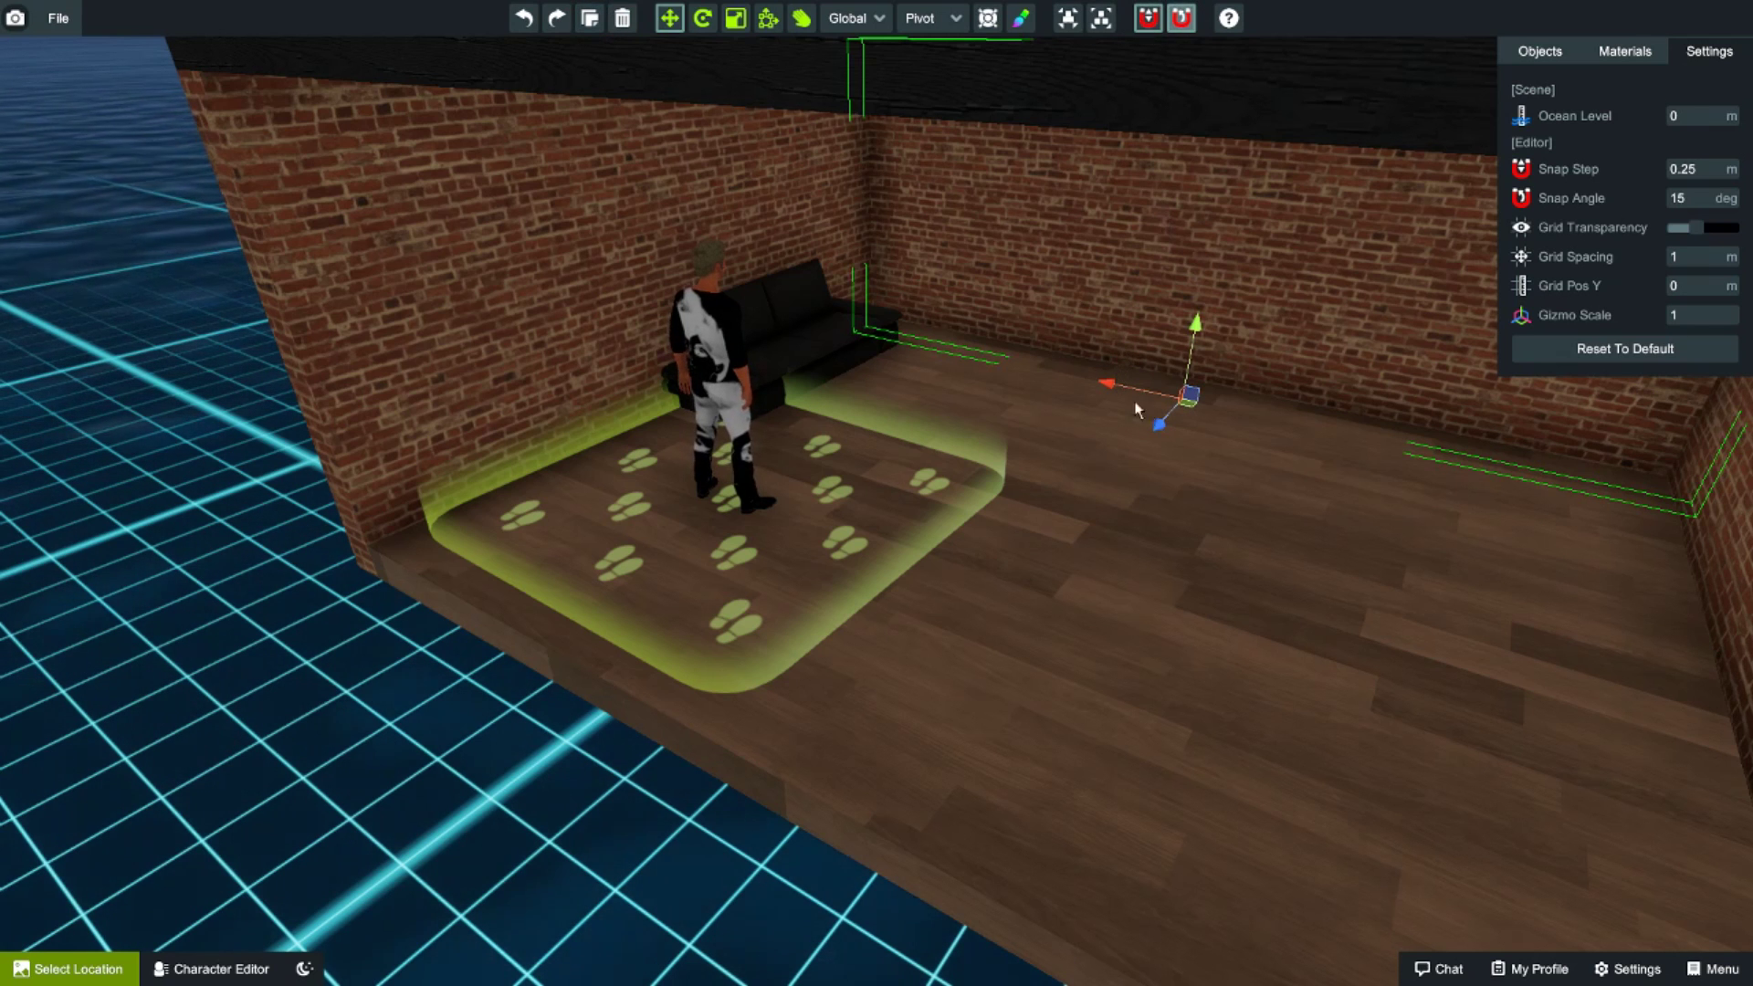
pyautogui.moveTo(1161, 427); pyautogui.dragTo(678, 773)
pyautogui.moveTo(433, 780); pyautogui.dragTo(379, 815, button='right')
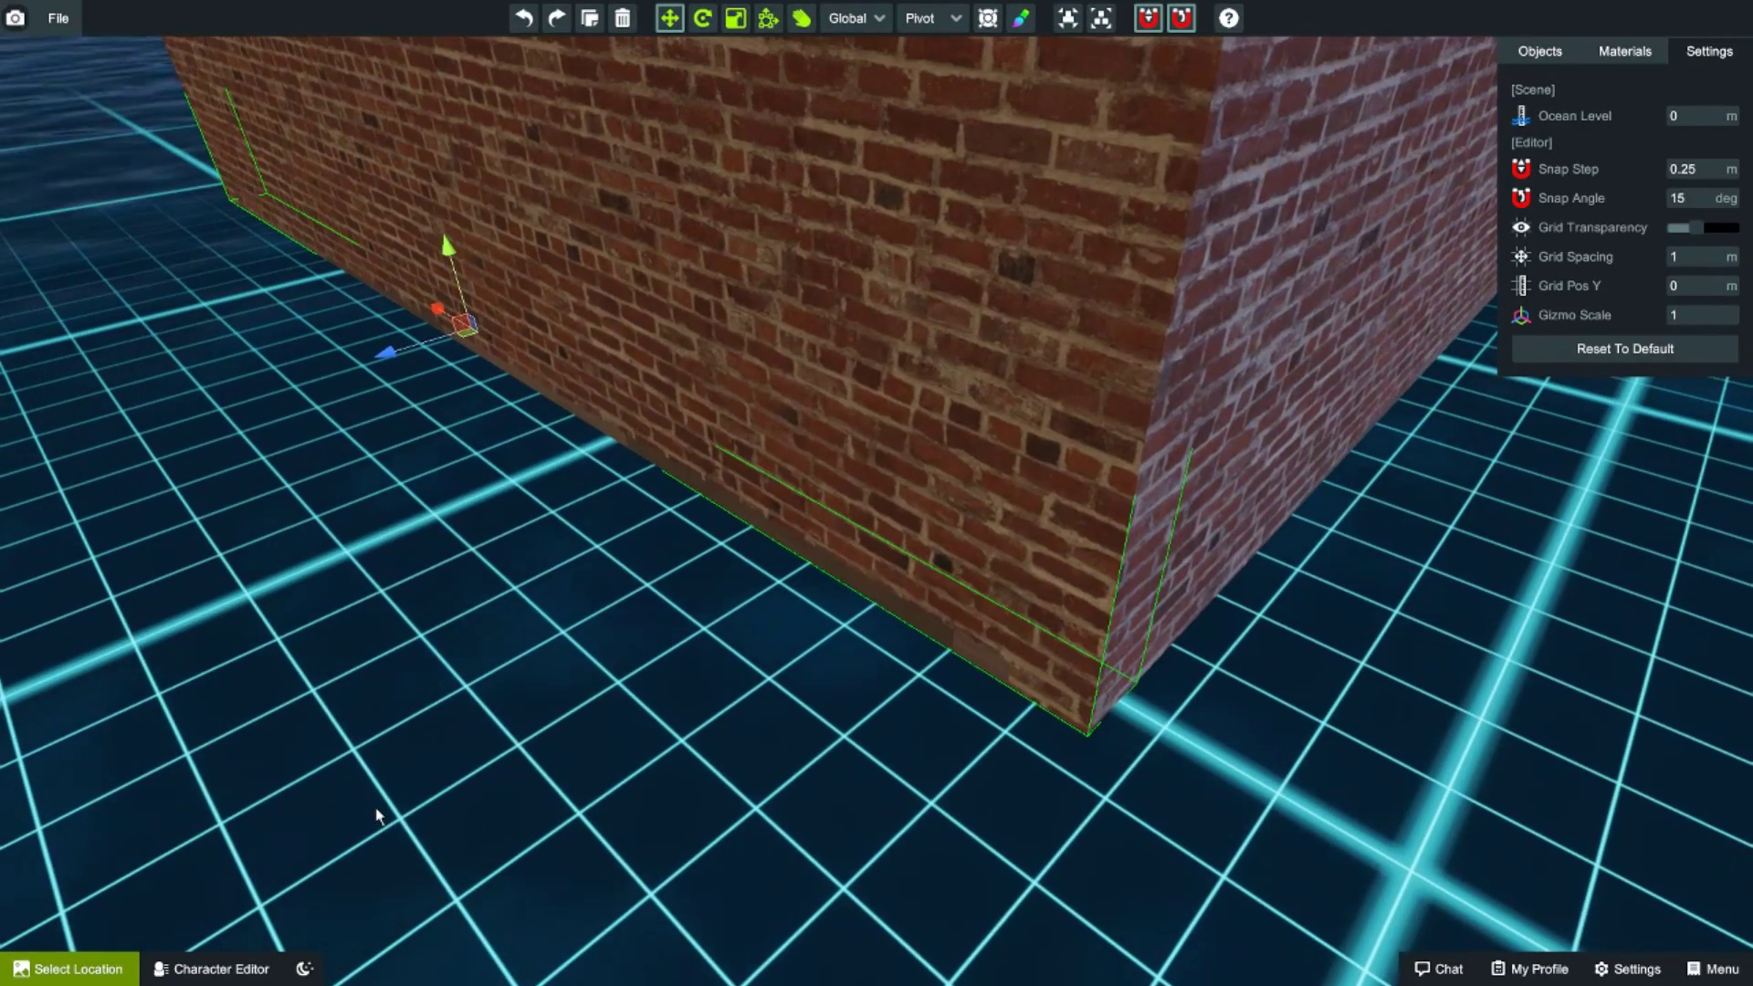
# - From beneath the room, select the wooden floor and lower it slightly relative to the brick walls
pyautogui.moveTo(909, 586); pyautogui.dragTo(473, 369, button='right')
pyautogui.press('s')
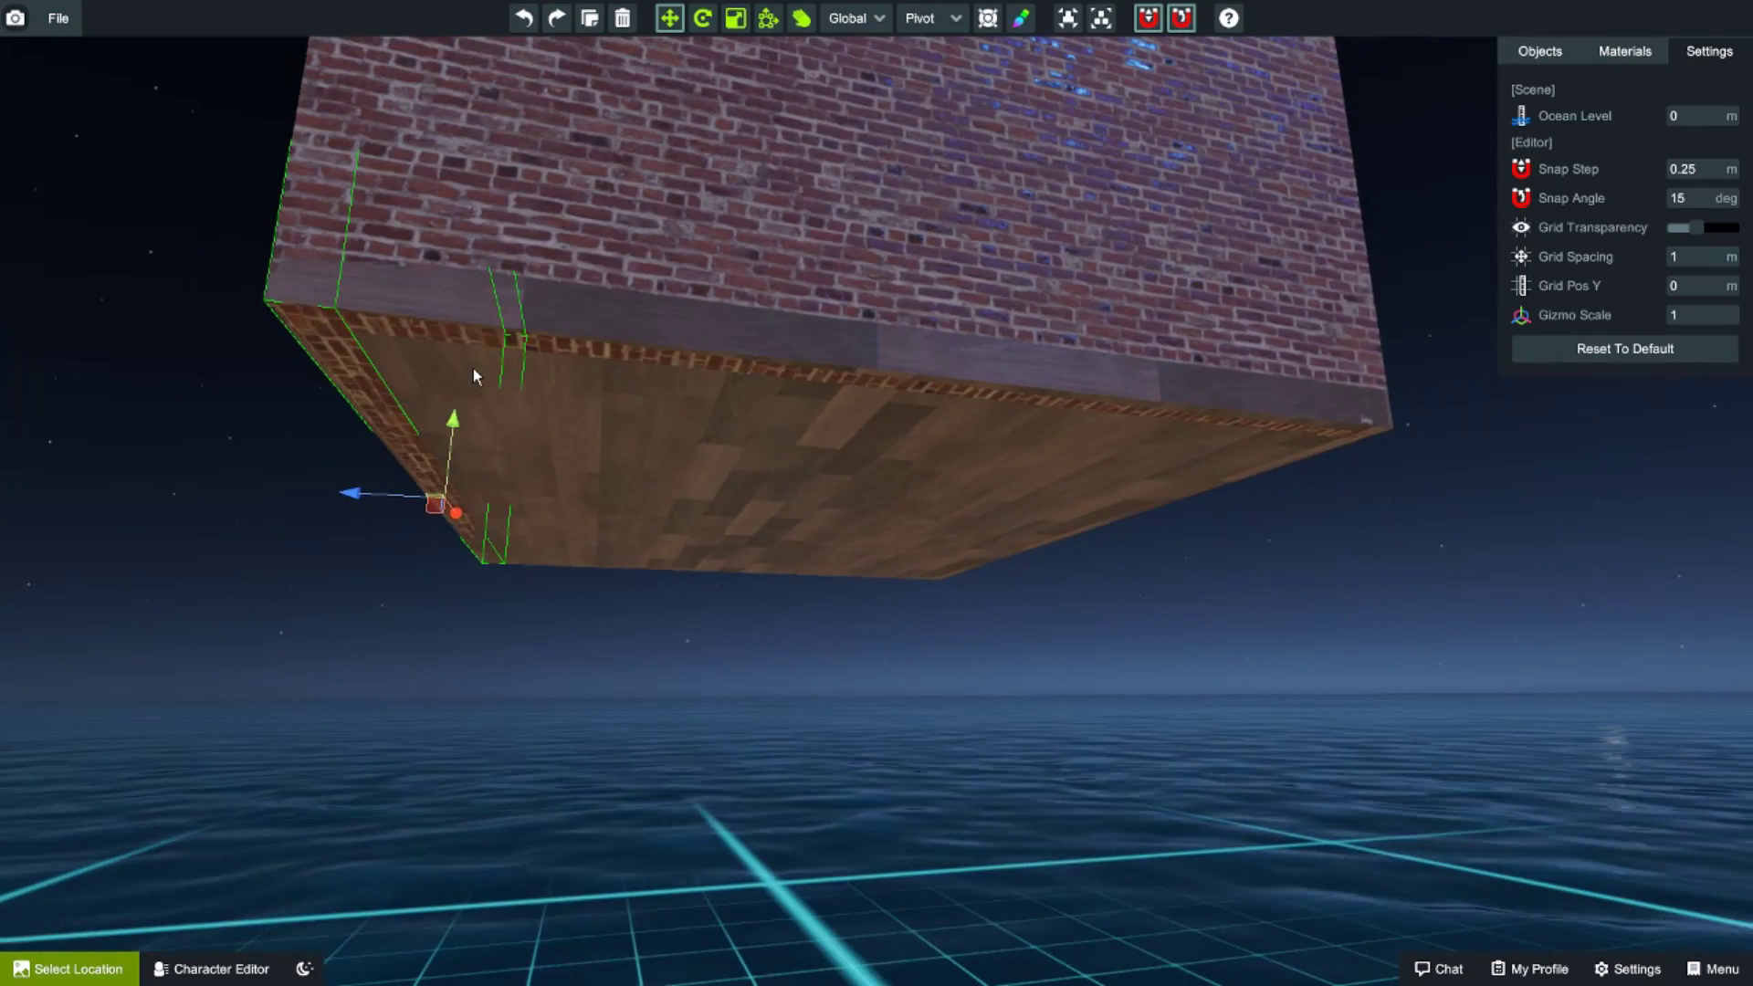
pyautogui.moveTo(905, 685); pyautogui.dragTo(892, 634, button='right')
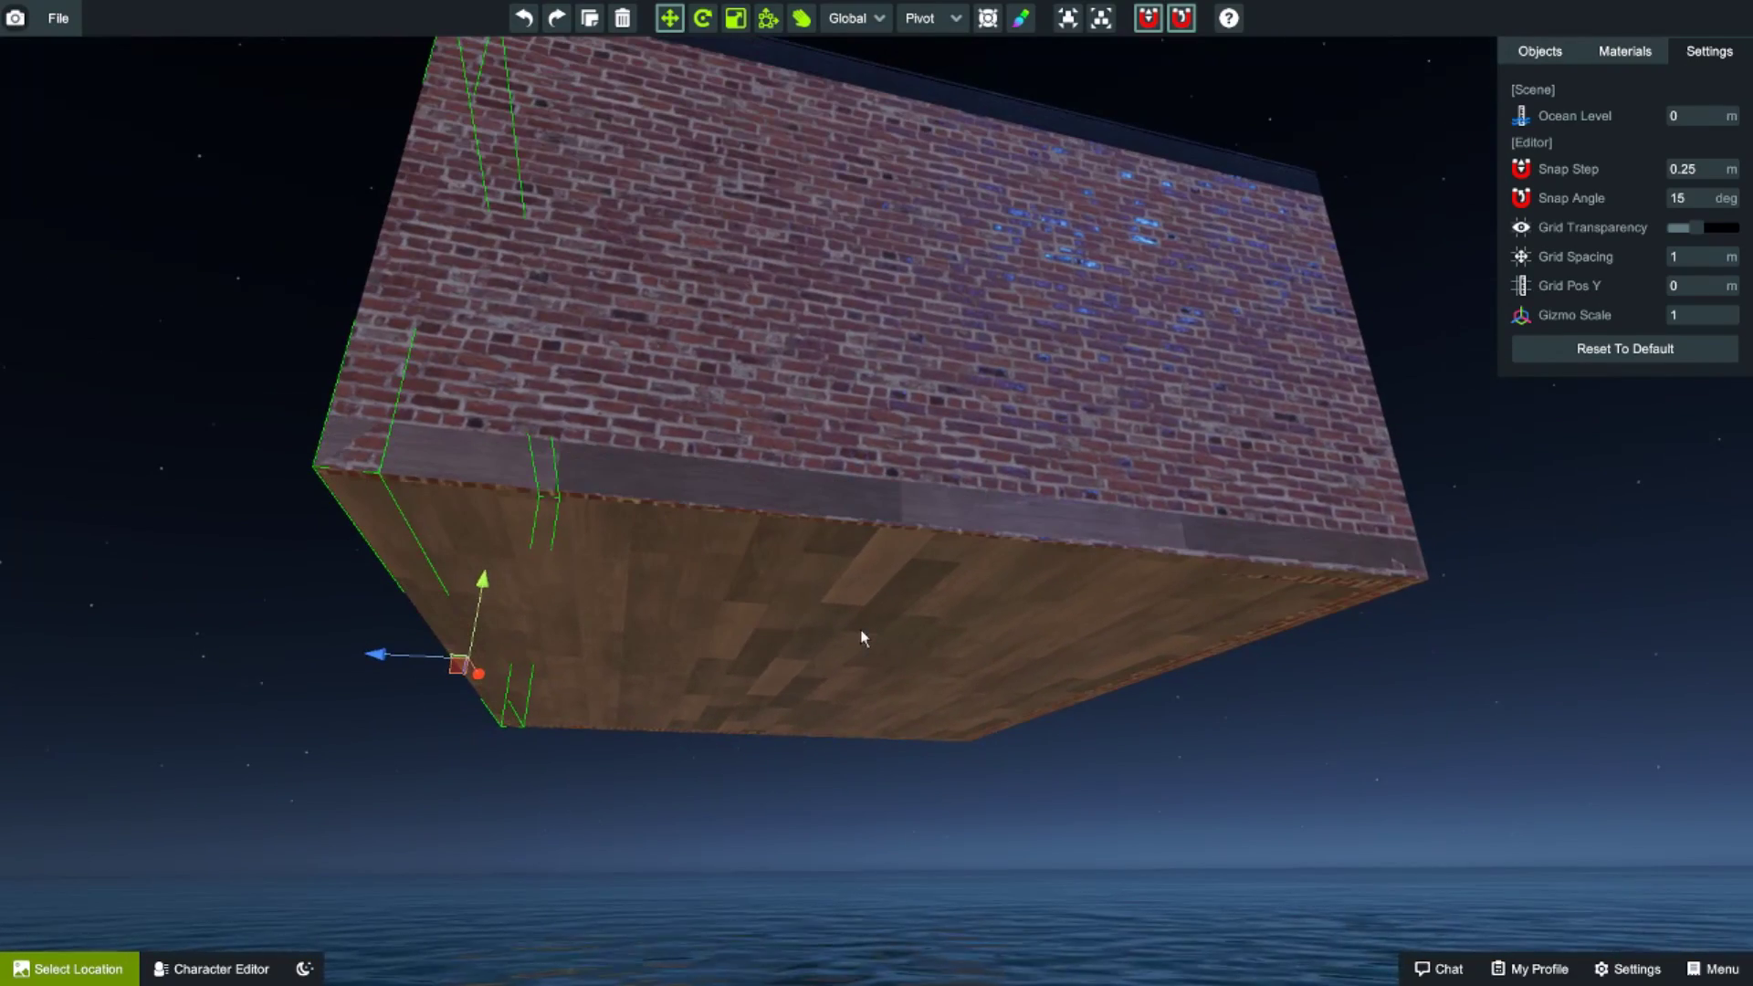
pyautogui.click(860, 629)
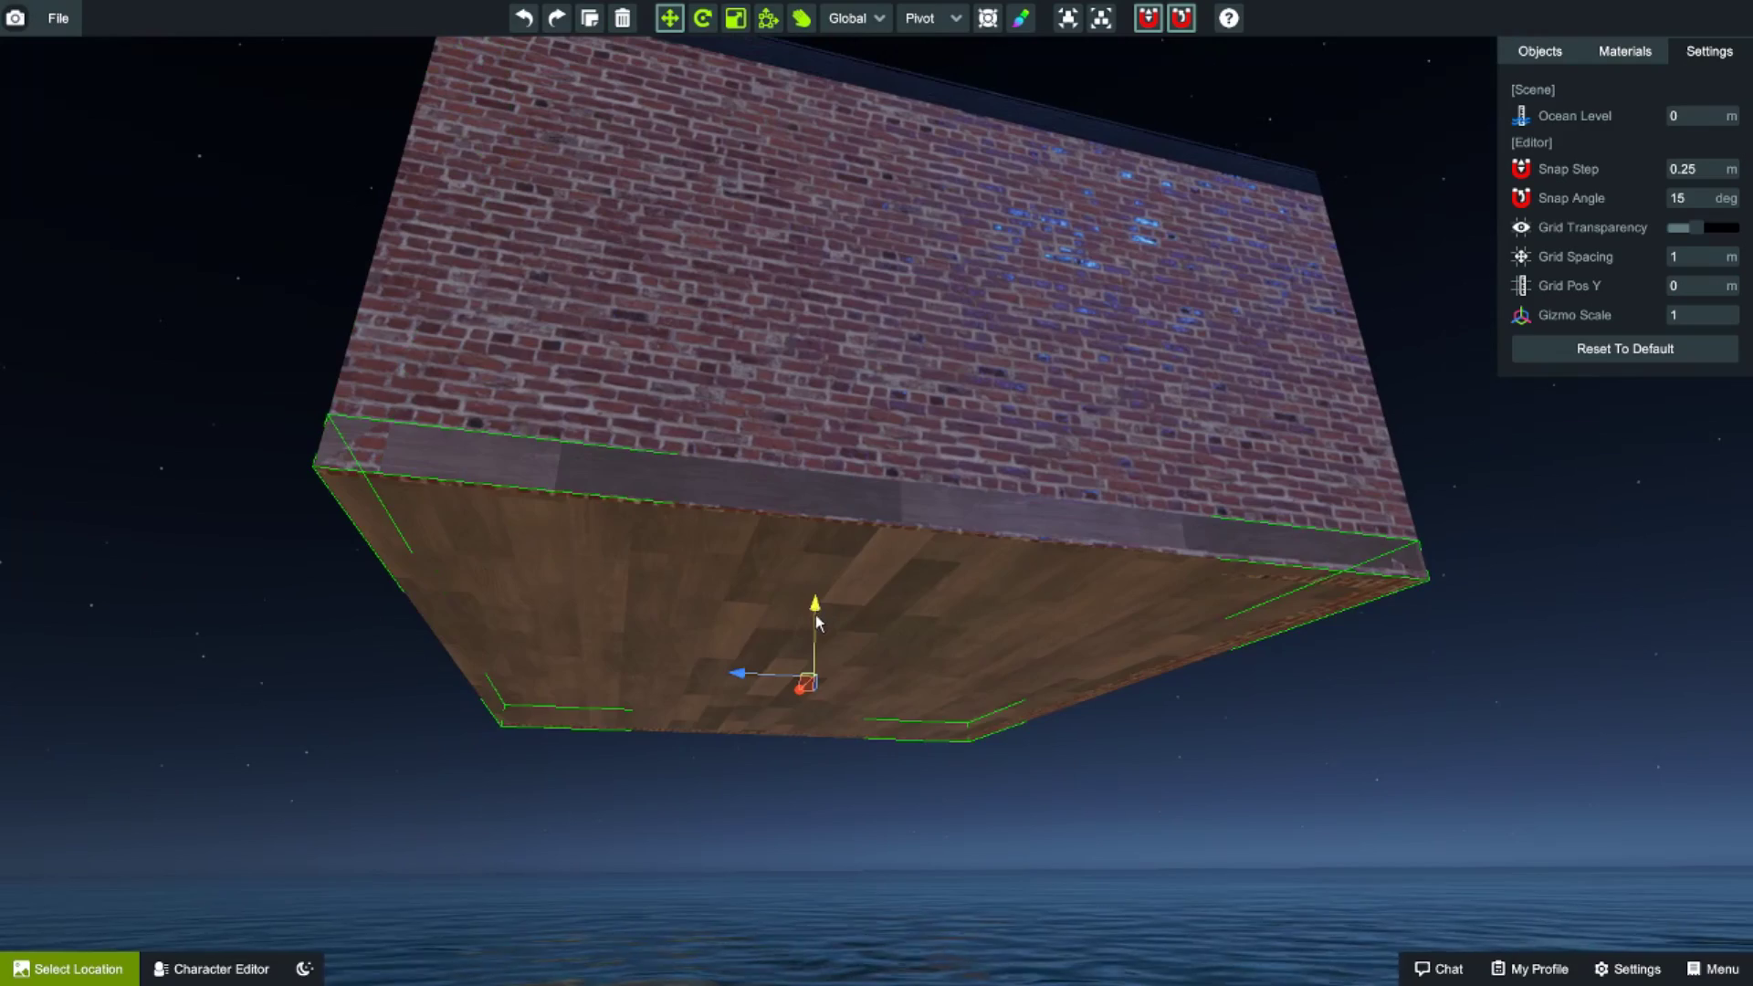
pyautogui.moveTo(817, 607); pyautogui.dragTo(817, 636)
# - Inside the room, select the spawn area and adjust its height to sit on the lowered floor
pyautogui.moveTo(873, 756); pyautogui.dragTo(814, 940, button='right')
pyautogui.press('w')
pyautogui.press('w')
pyautogui.press('s')
pyautogui.press('w')
pyautogui.click(856, 820)
pyautogui.moveTo(1156, 603); pyautogui.dragTo(1128, 703, button='right')
pyautogui.click(1017, 533)
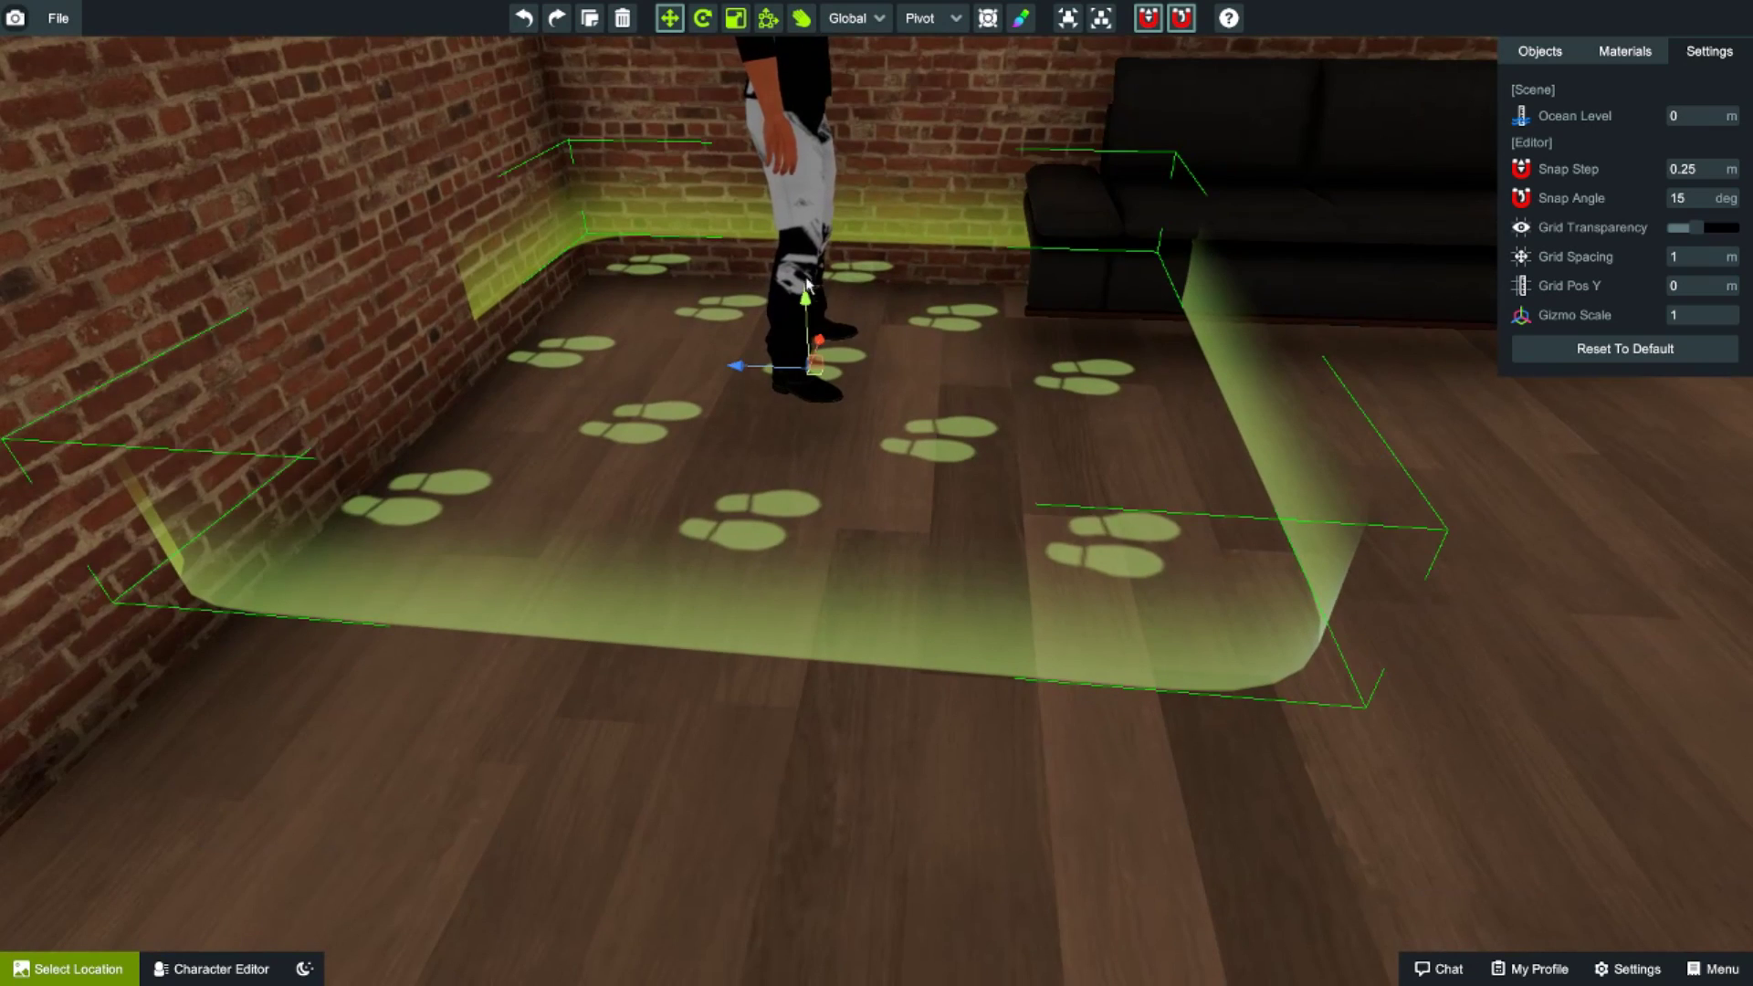
pyautogui.moveTo(807, 352)
pyautogui.mouseDown()
pyautogui.moveTo(792, 431)
pyautogui.moveTo(807, 356)
pyautogui.mouseUp()
pyautogui.moveTo(1338, 399); pyautogui.dragTo(1345, 345, button='right')
# - Delete the black sofa beside the spawn area
pyautogui.click(1090, 339)
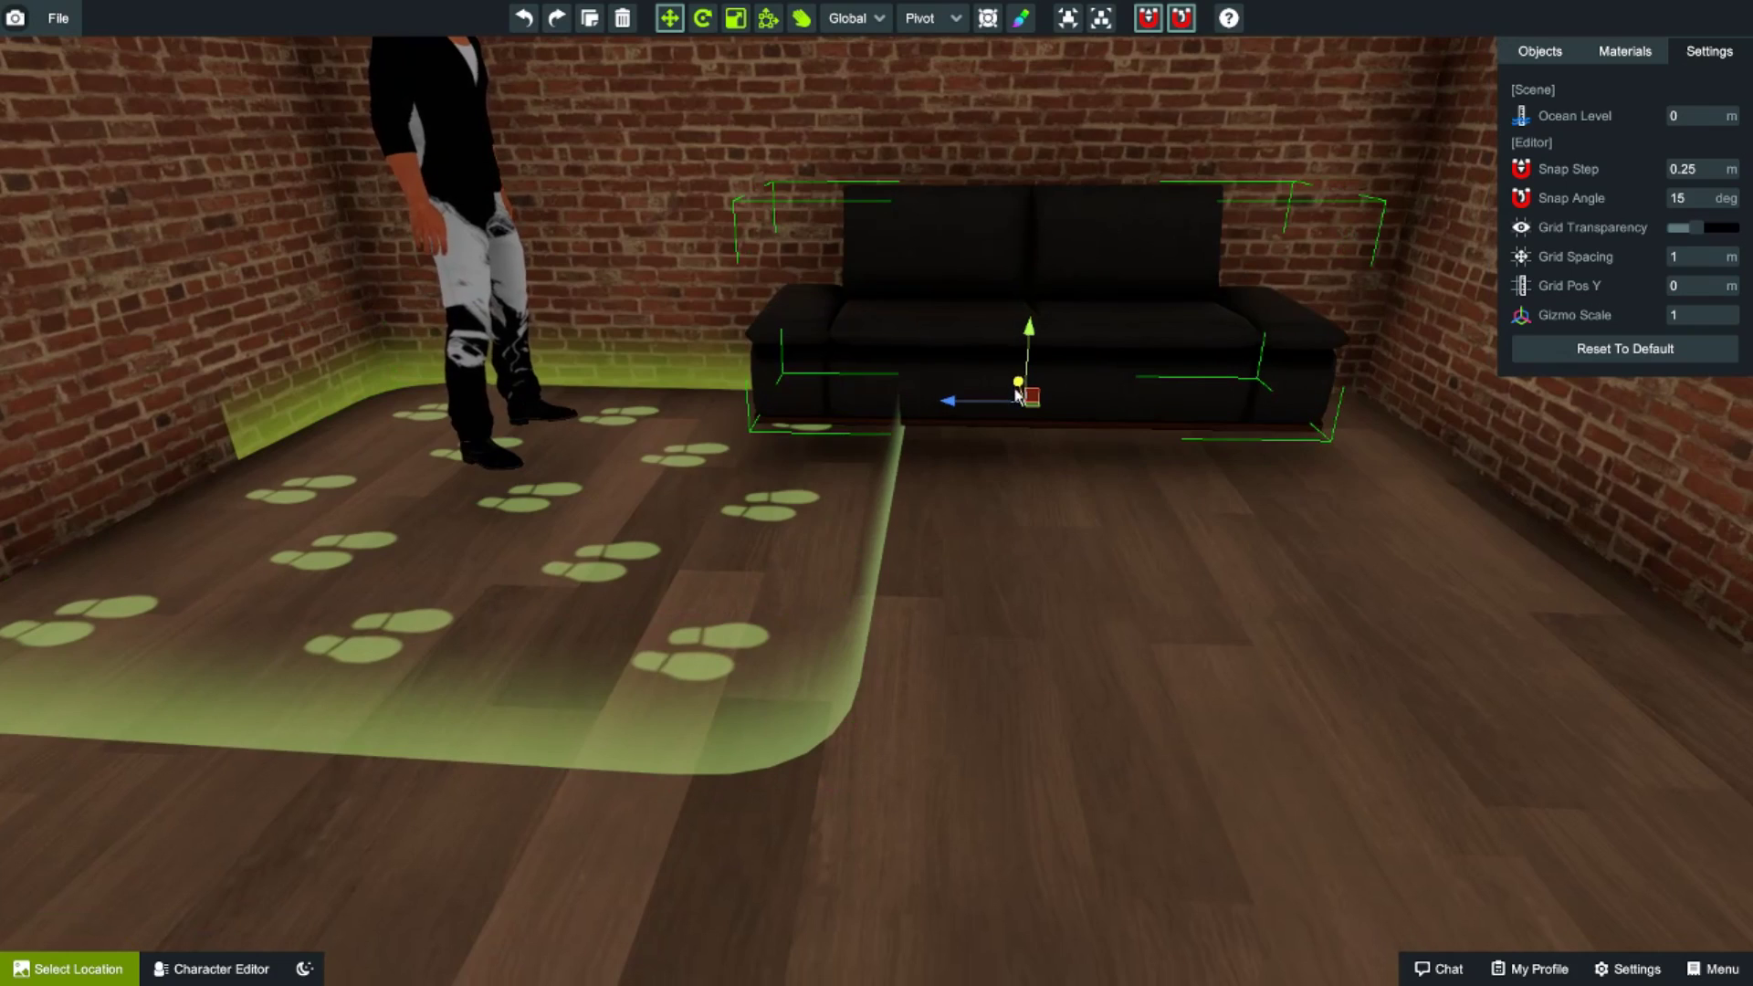
pyautogui.press('Delete')
pyautogui.moveTo(1081, 480); pyautogui.dragTo(1633, 440, button='right')
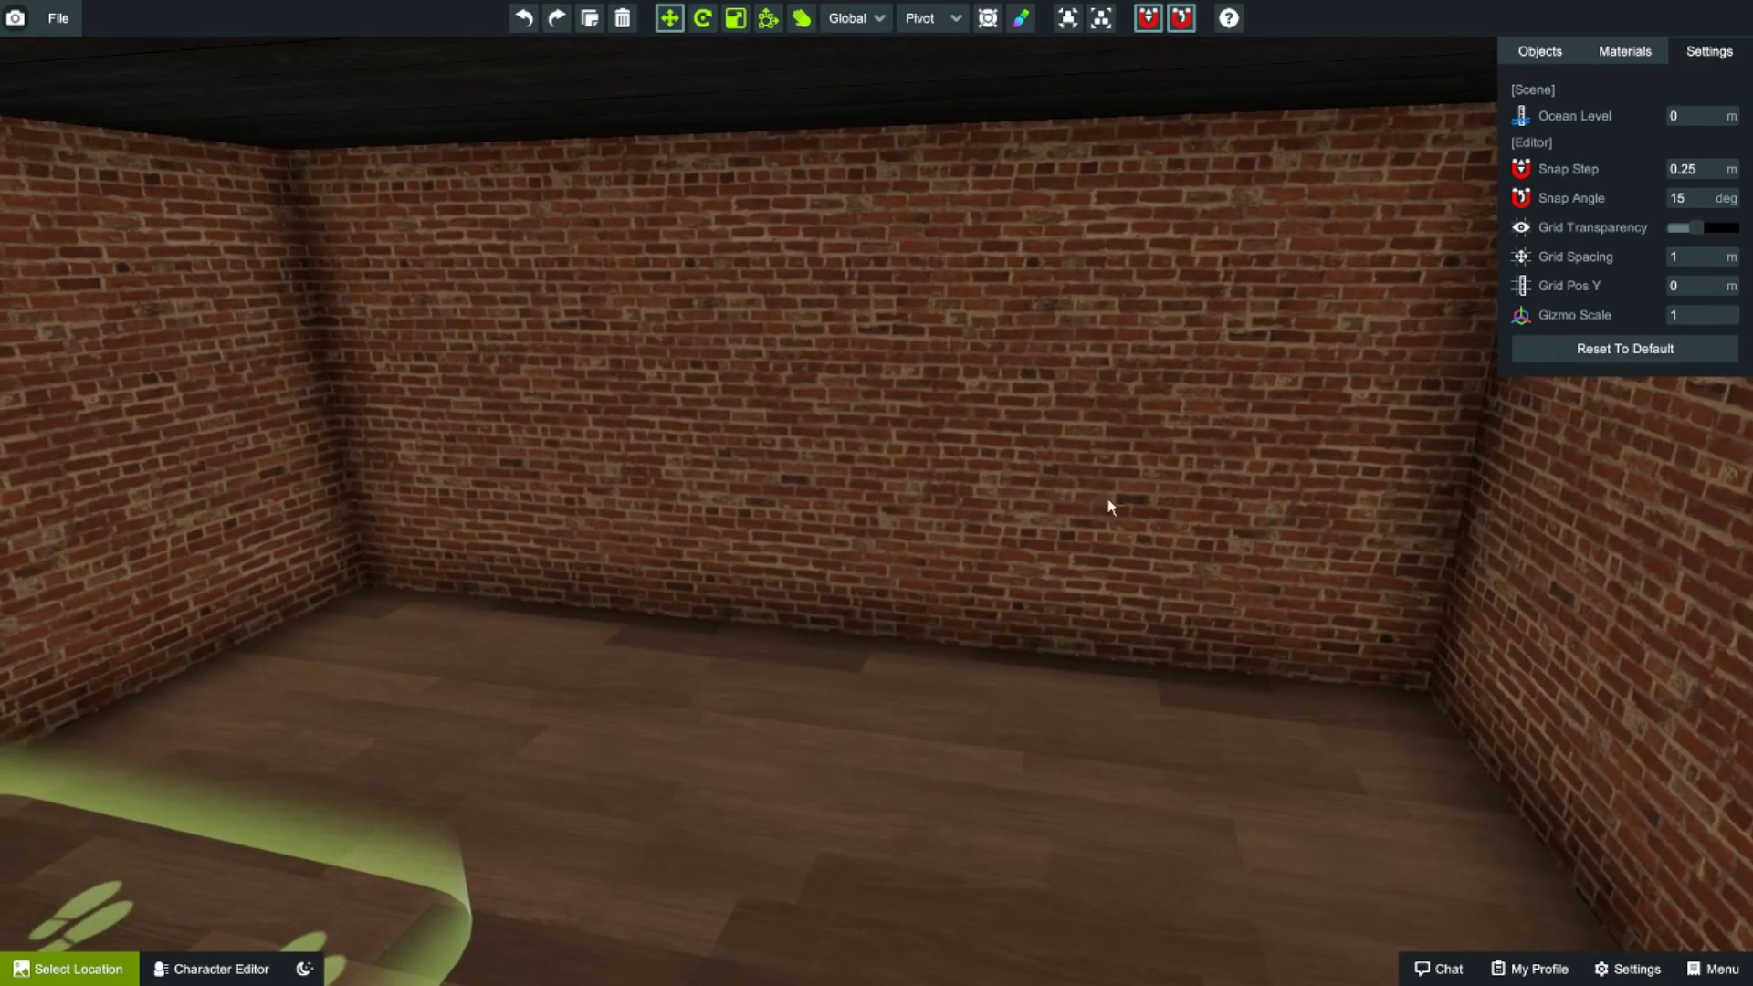
# - Shrink the long back brick wall from its top edge down to a low wall along the floor
pyautogui.moveTo(927, 721); pyautogui.dragTo(857, 706, button='right')
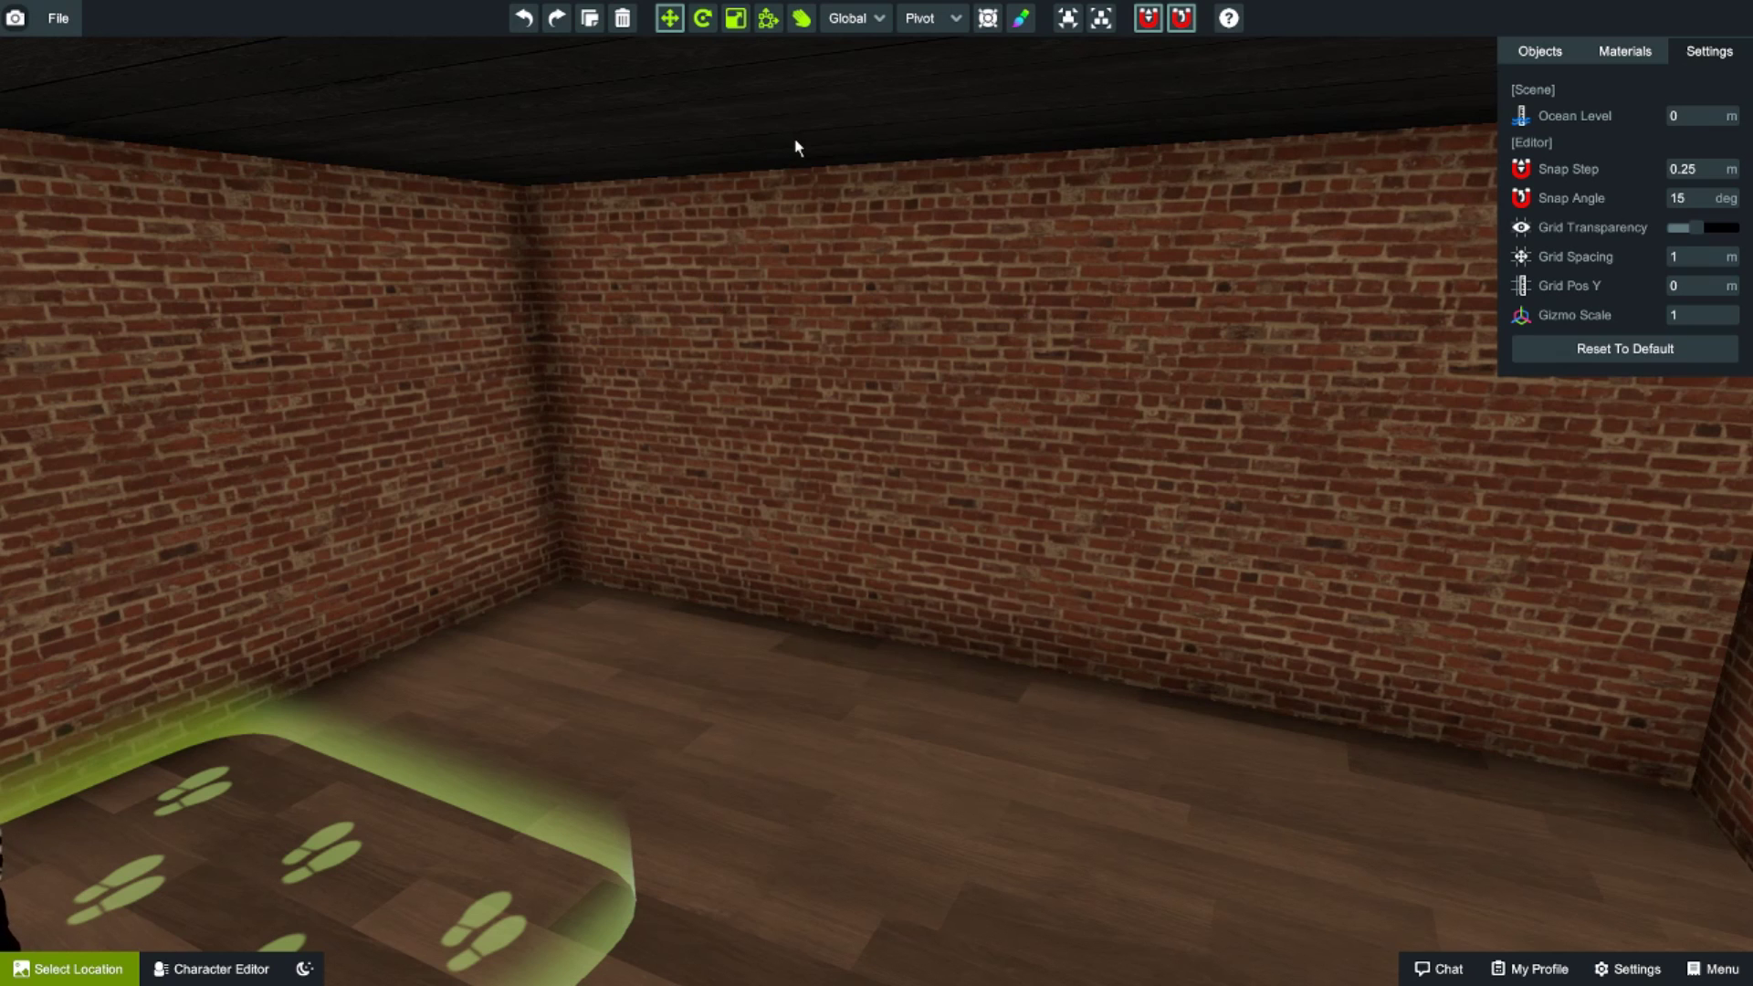
pyautogui.moveTo(861, 649); pyautogui.dragTo(943, 719, button='right')
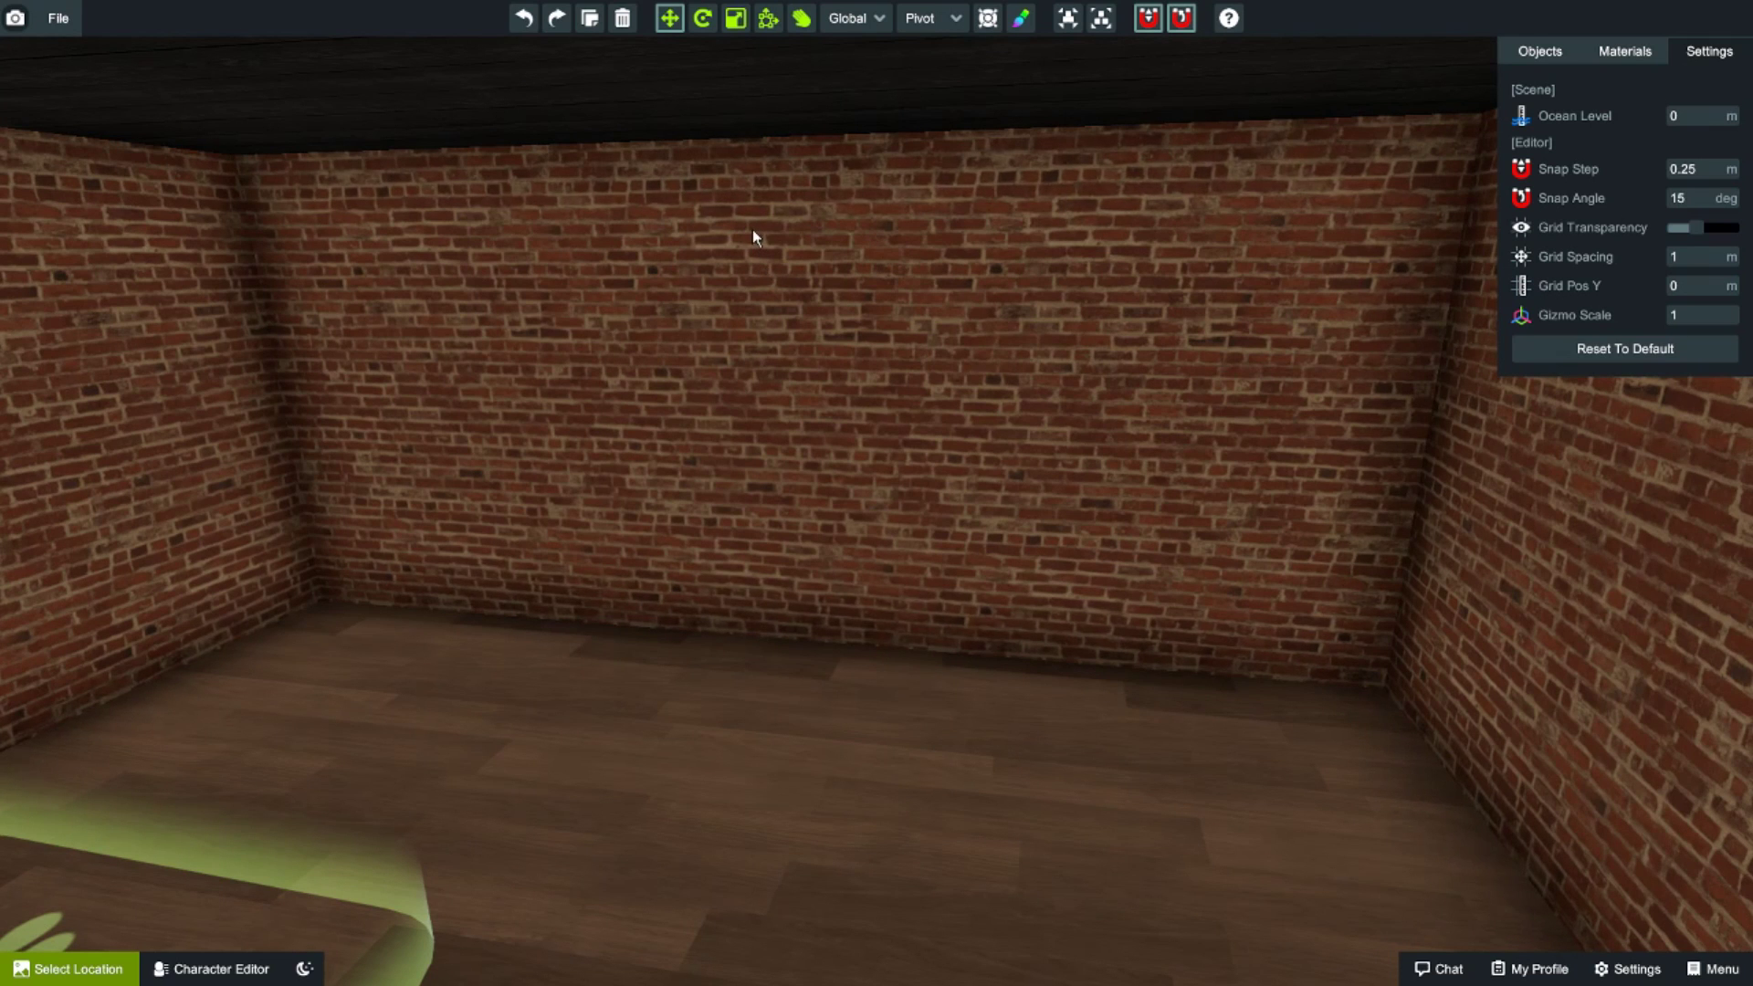
pyautogui.moveTo(966, 650); pyautogui.dragTo(925, 728, button='right')
pyautogui.click(1039, 496)
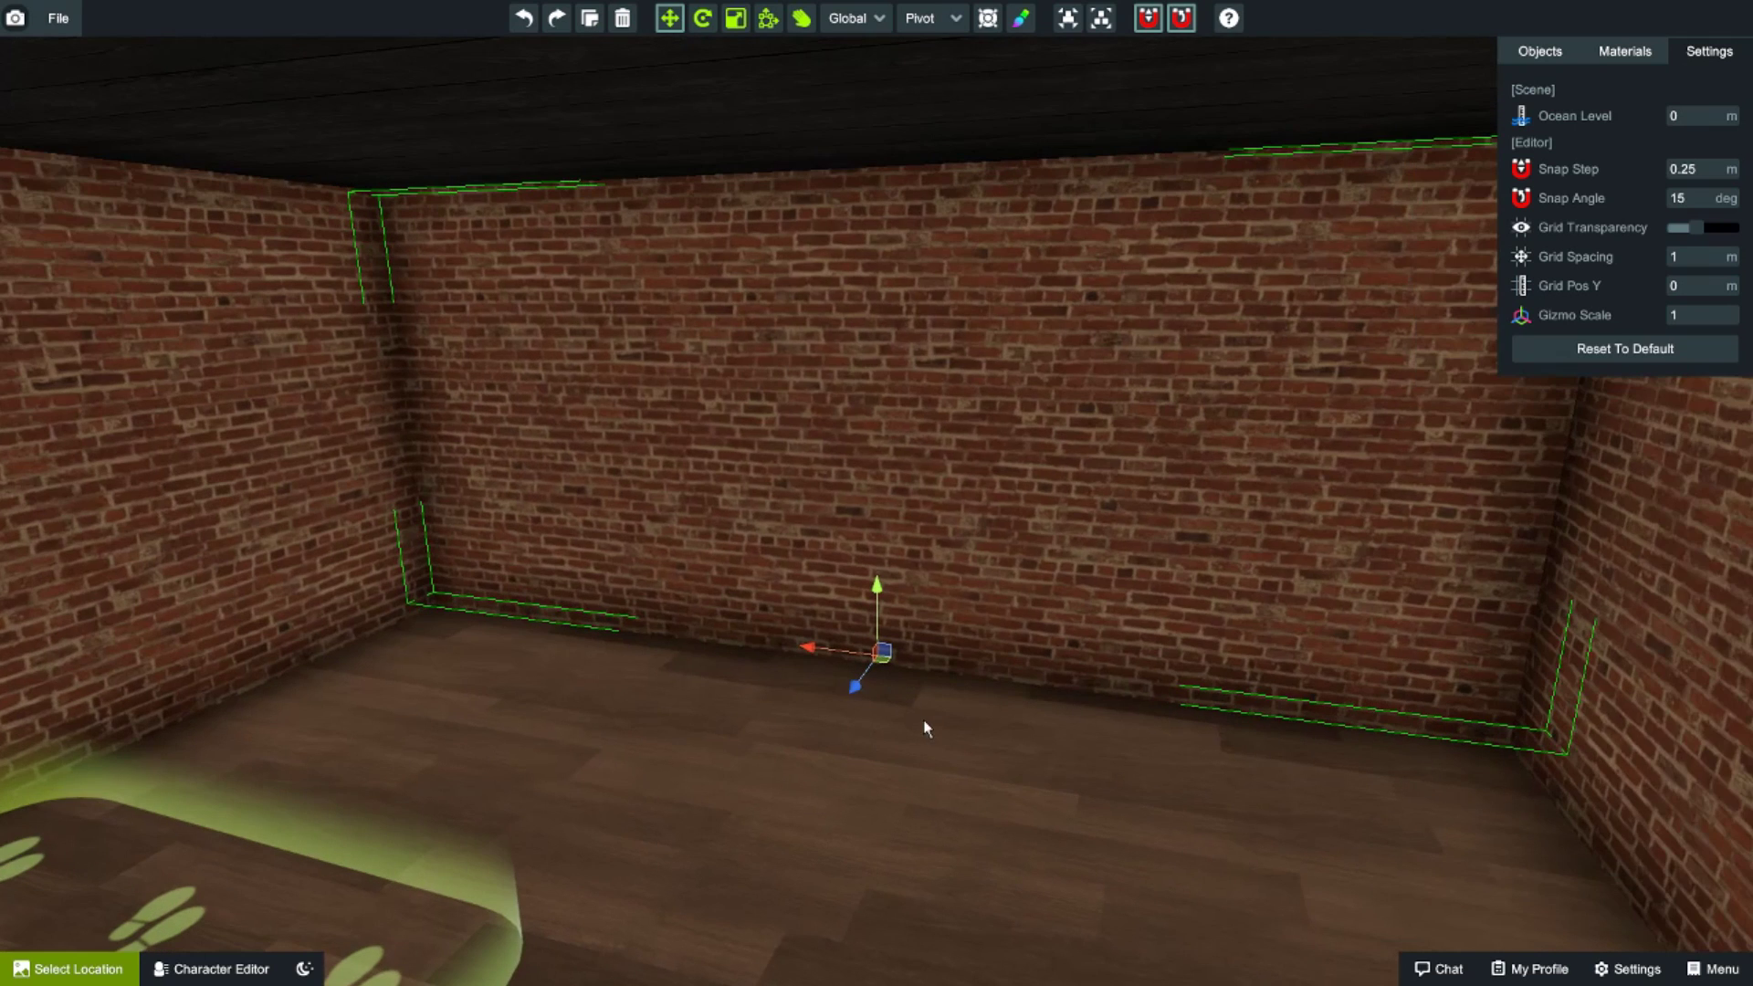
pyautogui.click(772, 24)
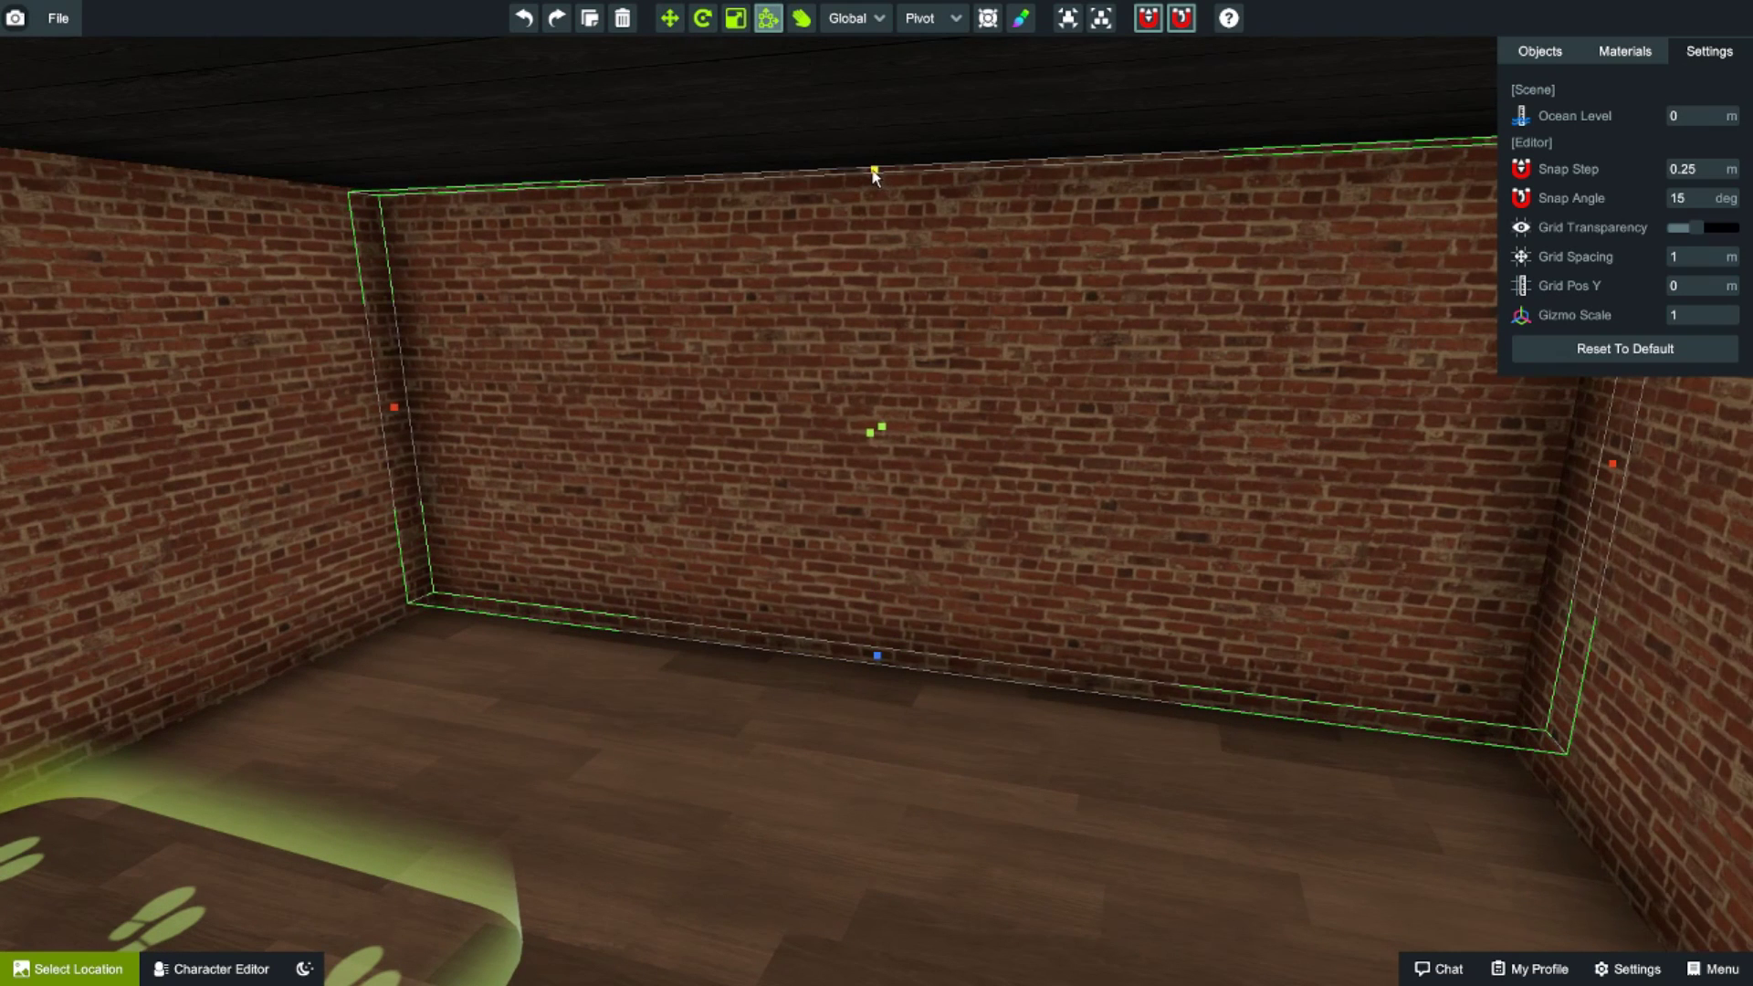
pyautogui.moveTo(873, 166); pyautogui.dragTo(867, 542)
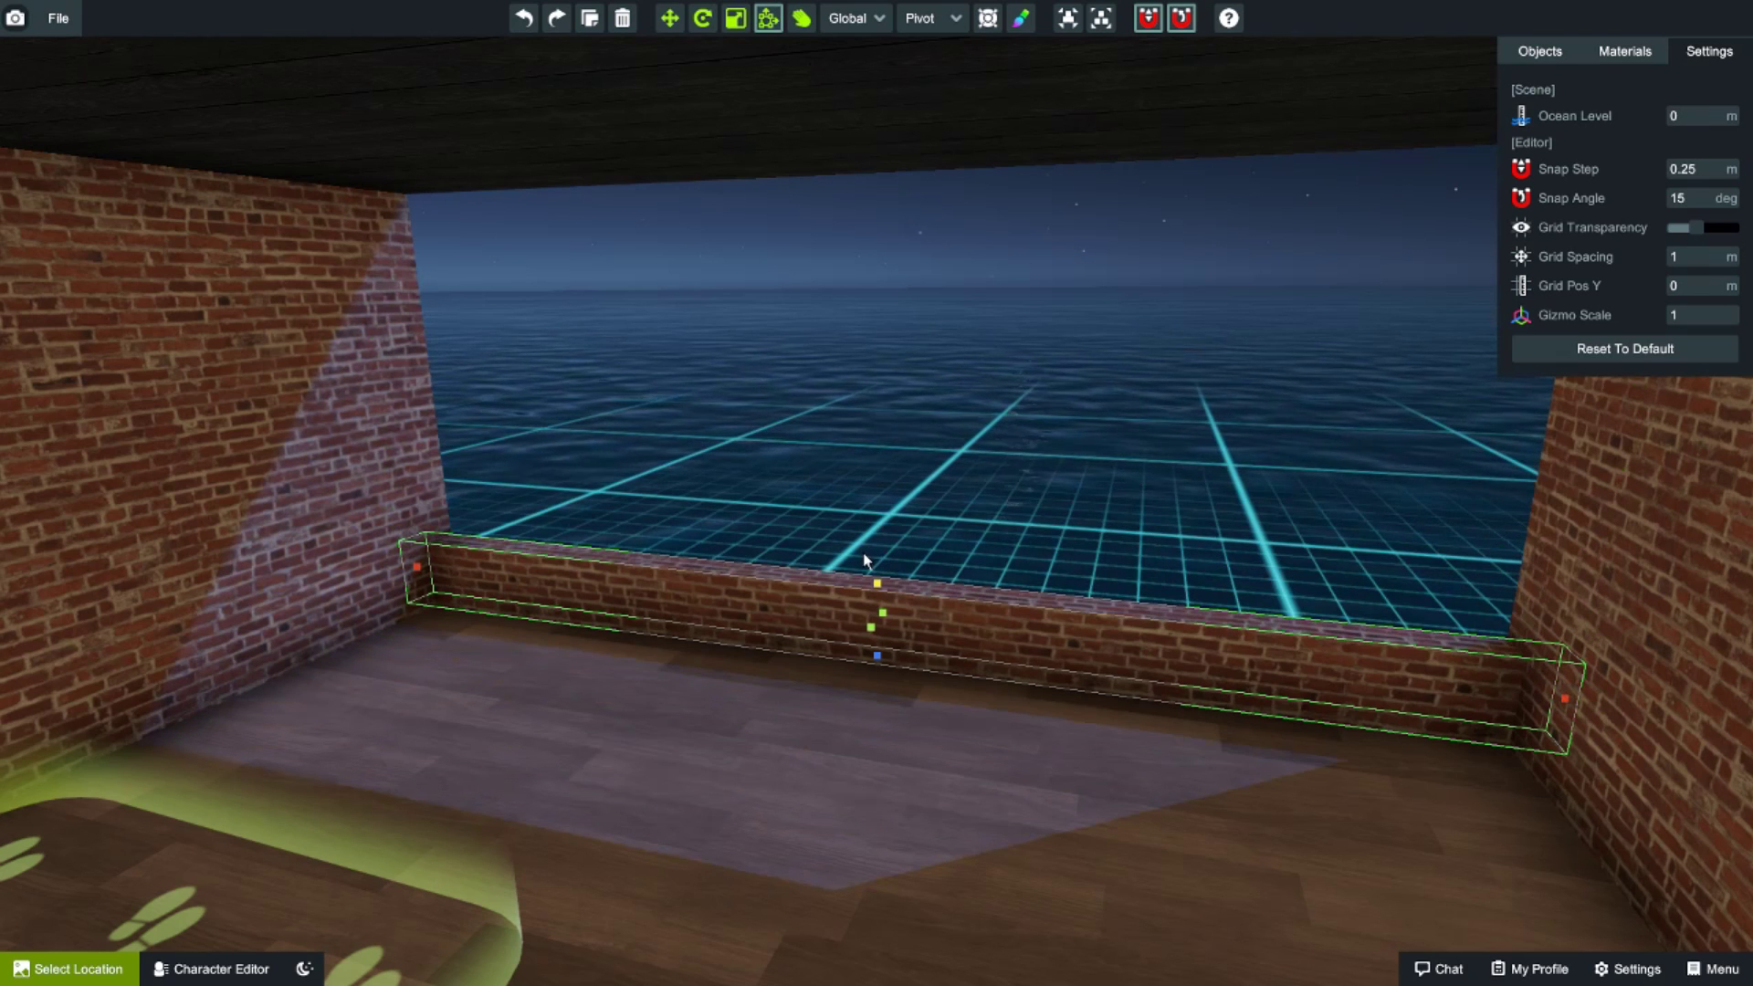
pyautogui.moveTo(880, 774); pyautogui.dragTo(904, 785, button='right')
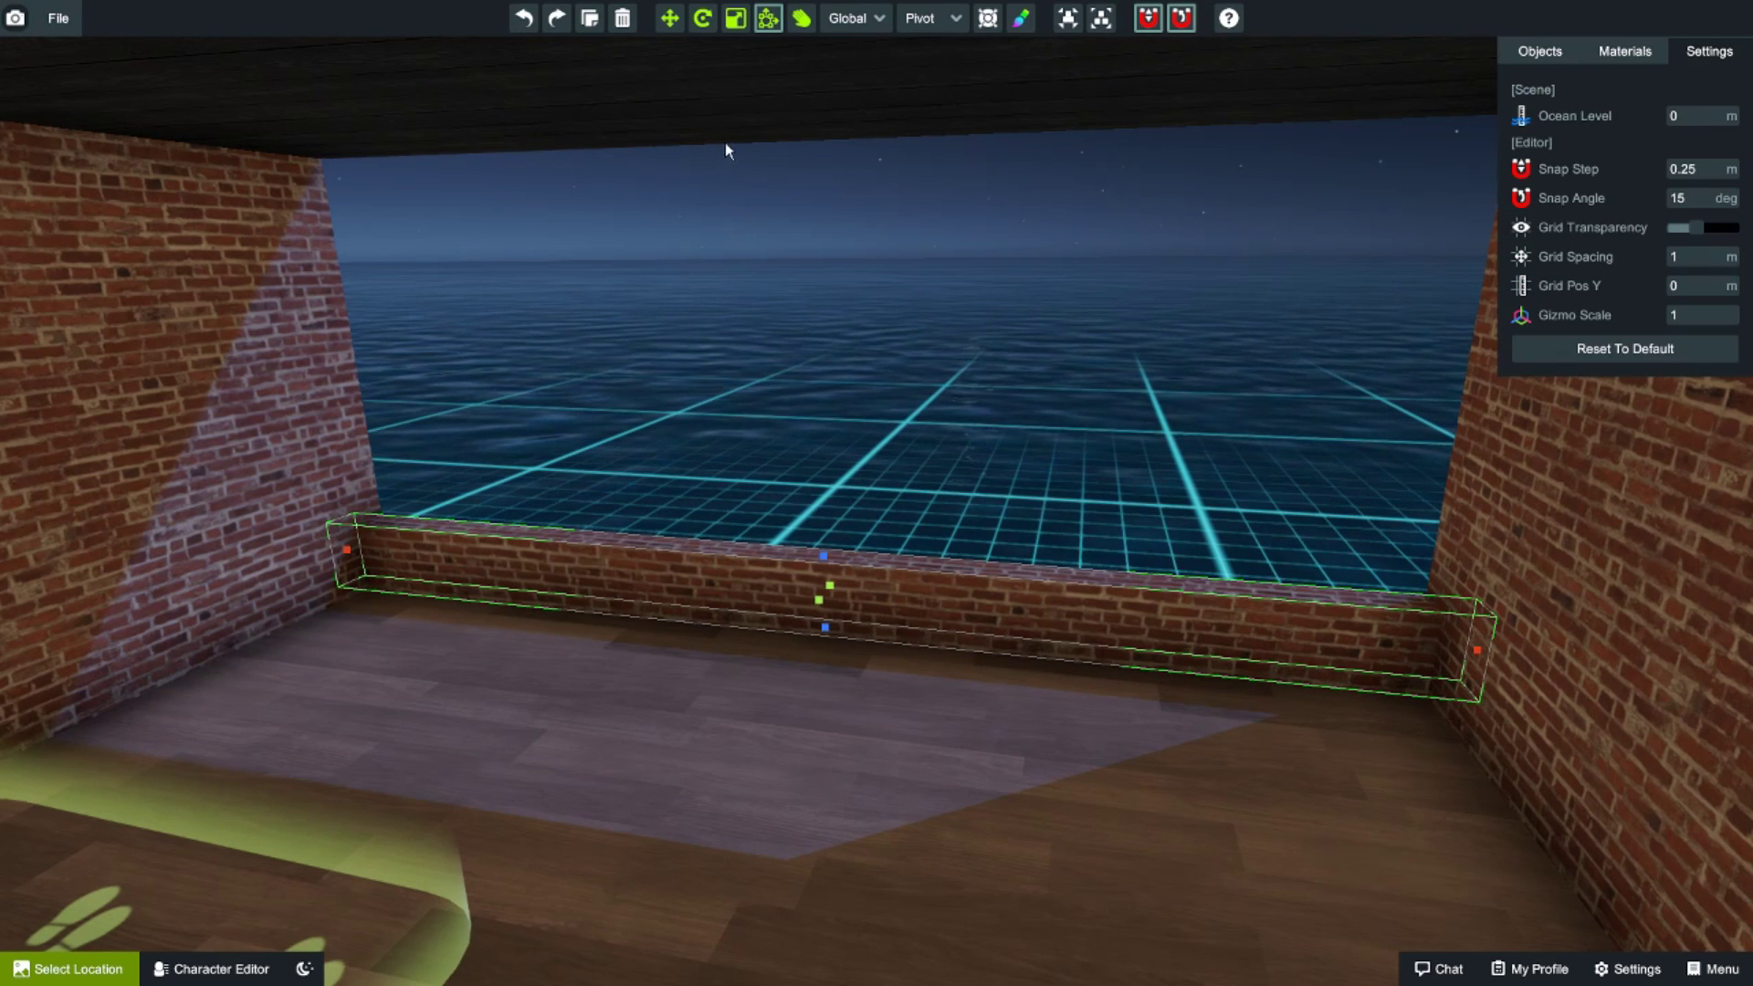
# - Duplicate the low brick wall and raise the copy to meet the ceiling
pyautogui.click(589, 18)
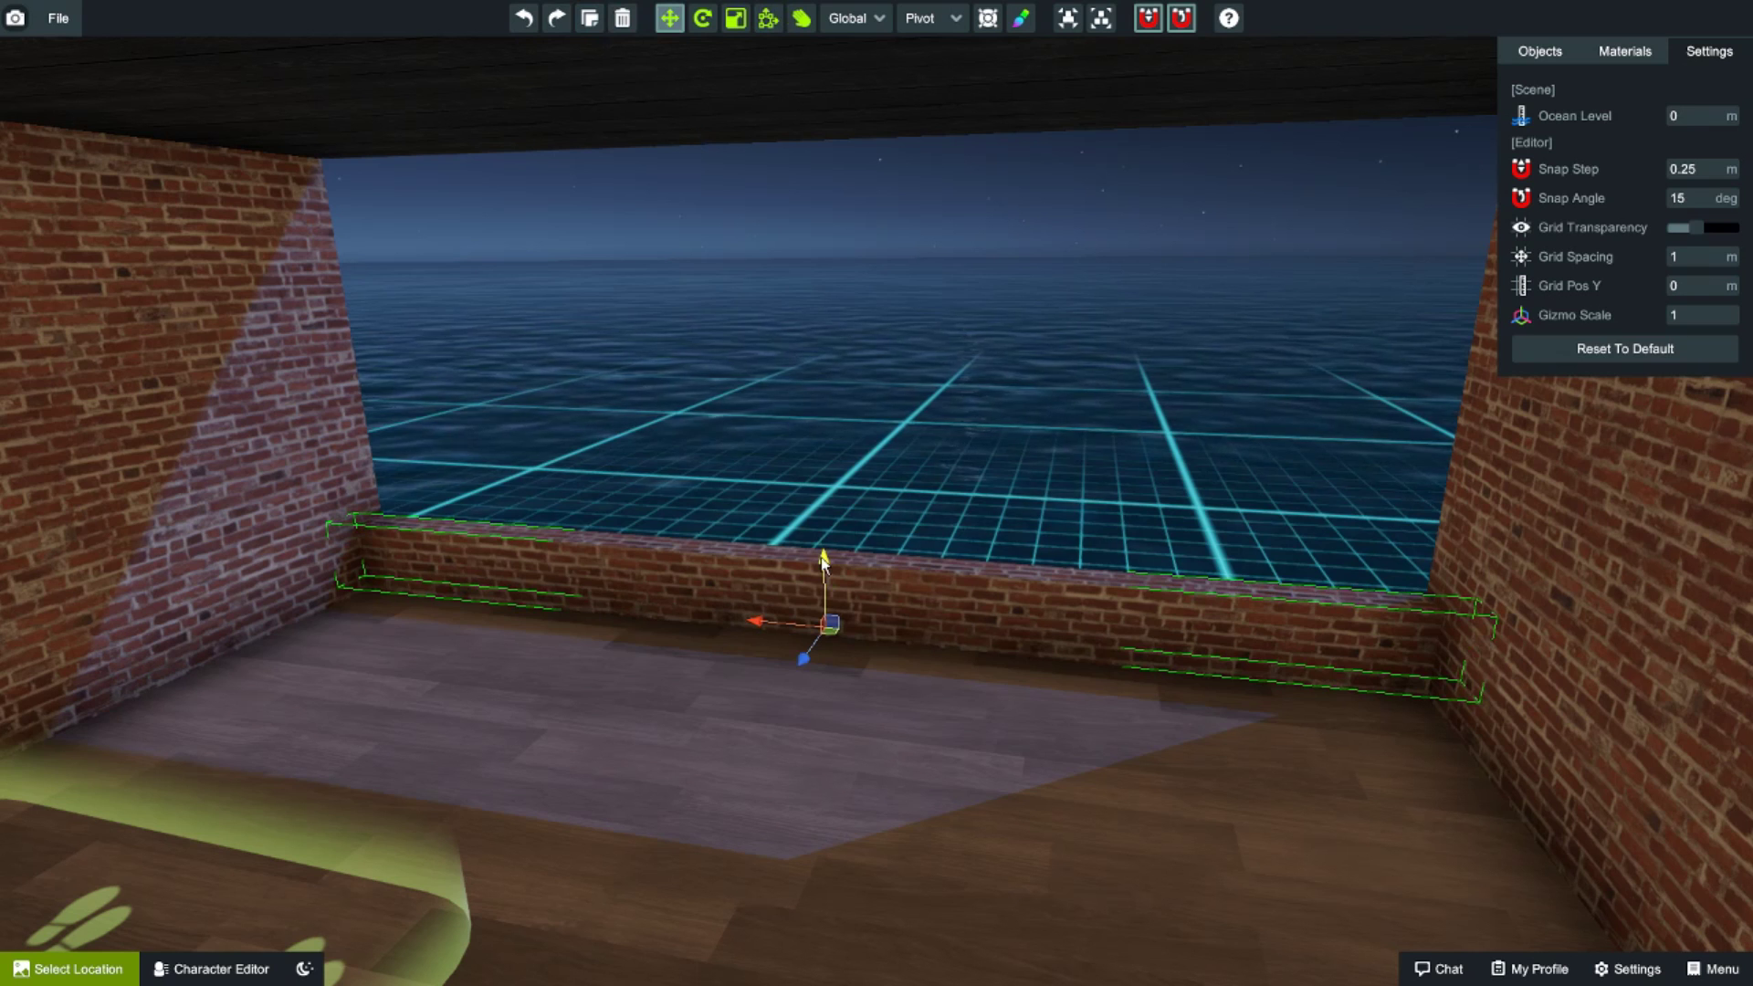
pyautogui.moveTo(823, 548); pyautogui.dragTo(825, 133)
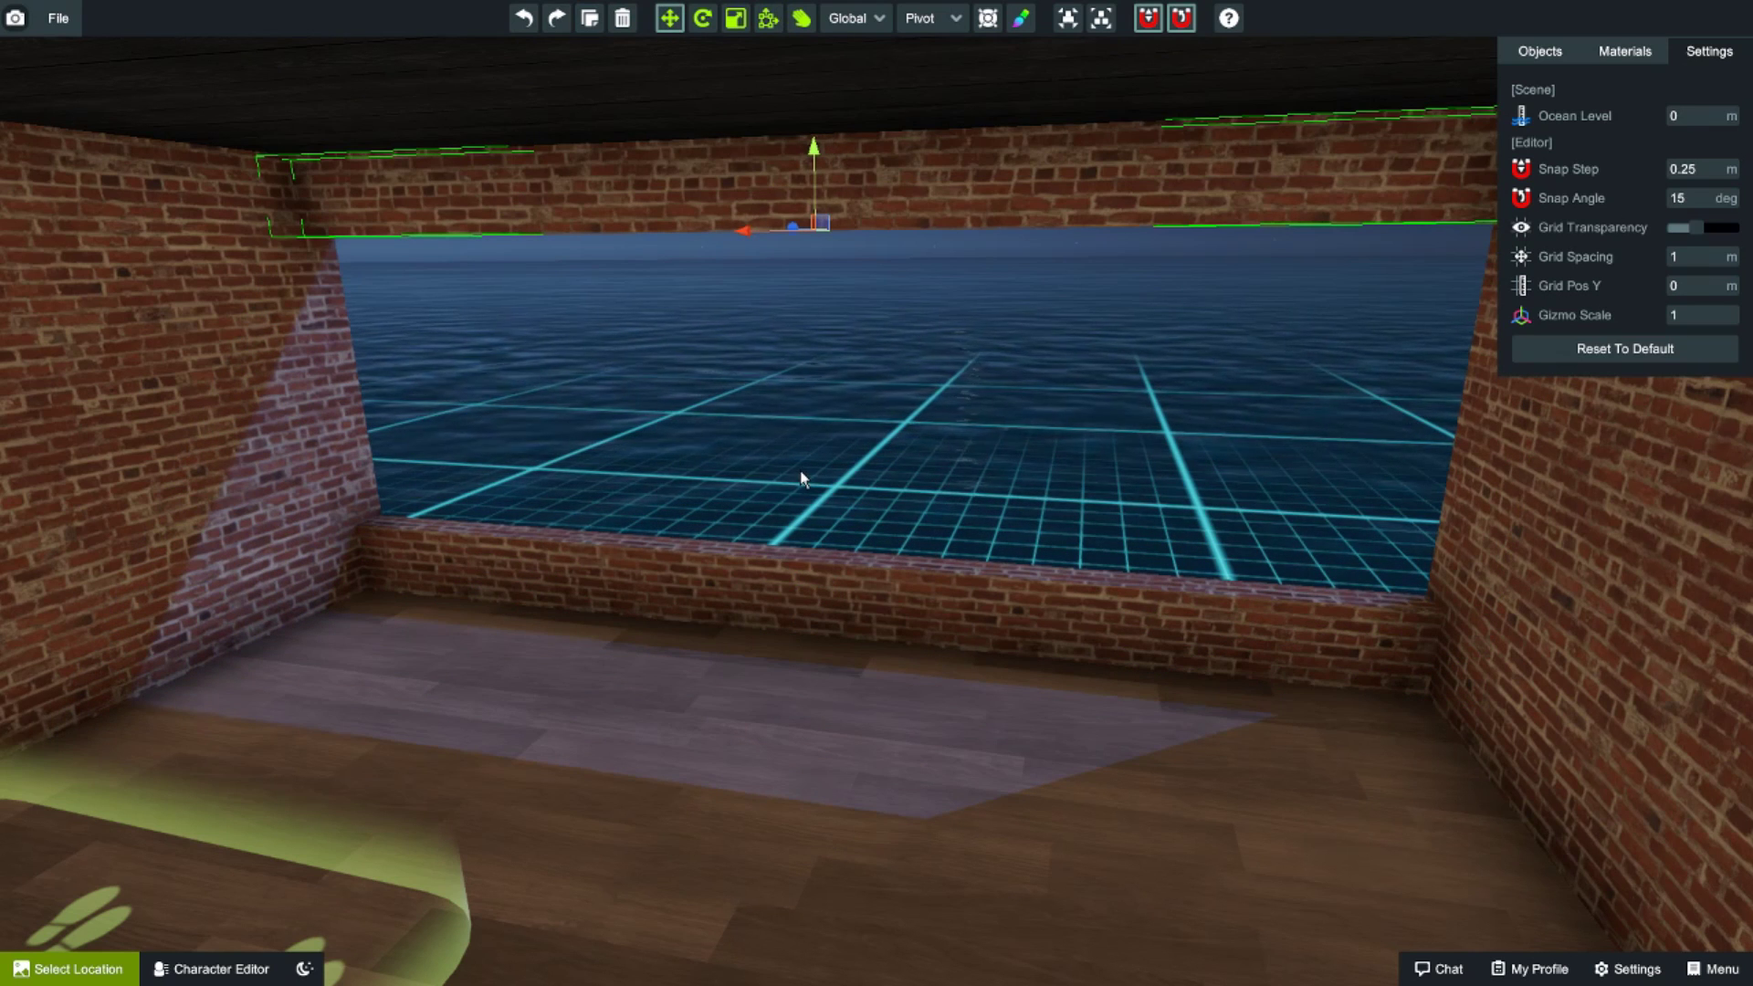
pyautogui.moveTo(906, 392); pyautogui.dragTo(832, 585, button='right')
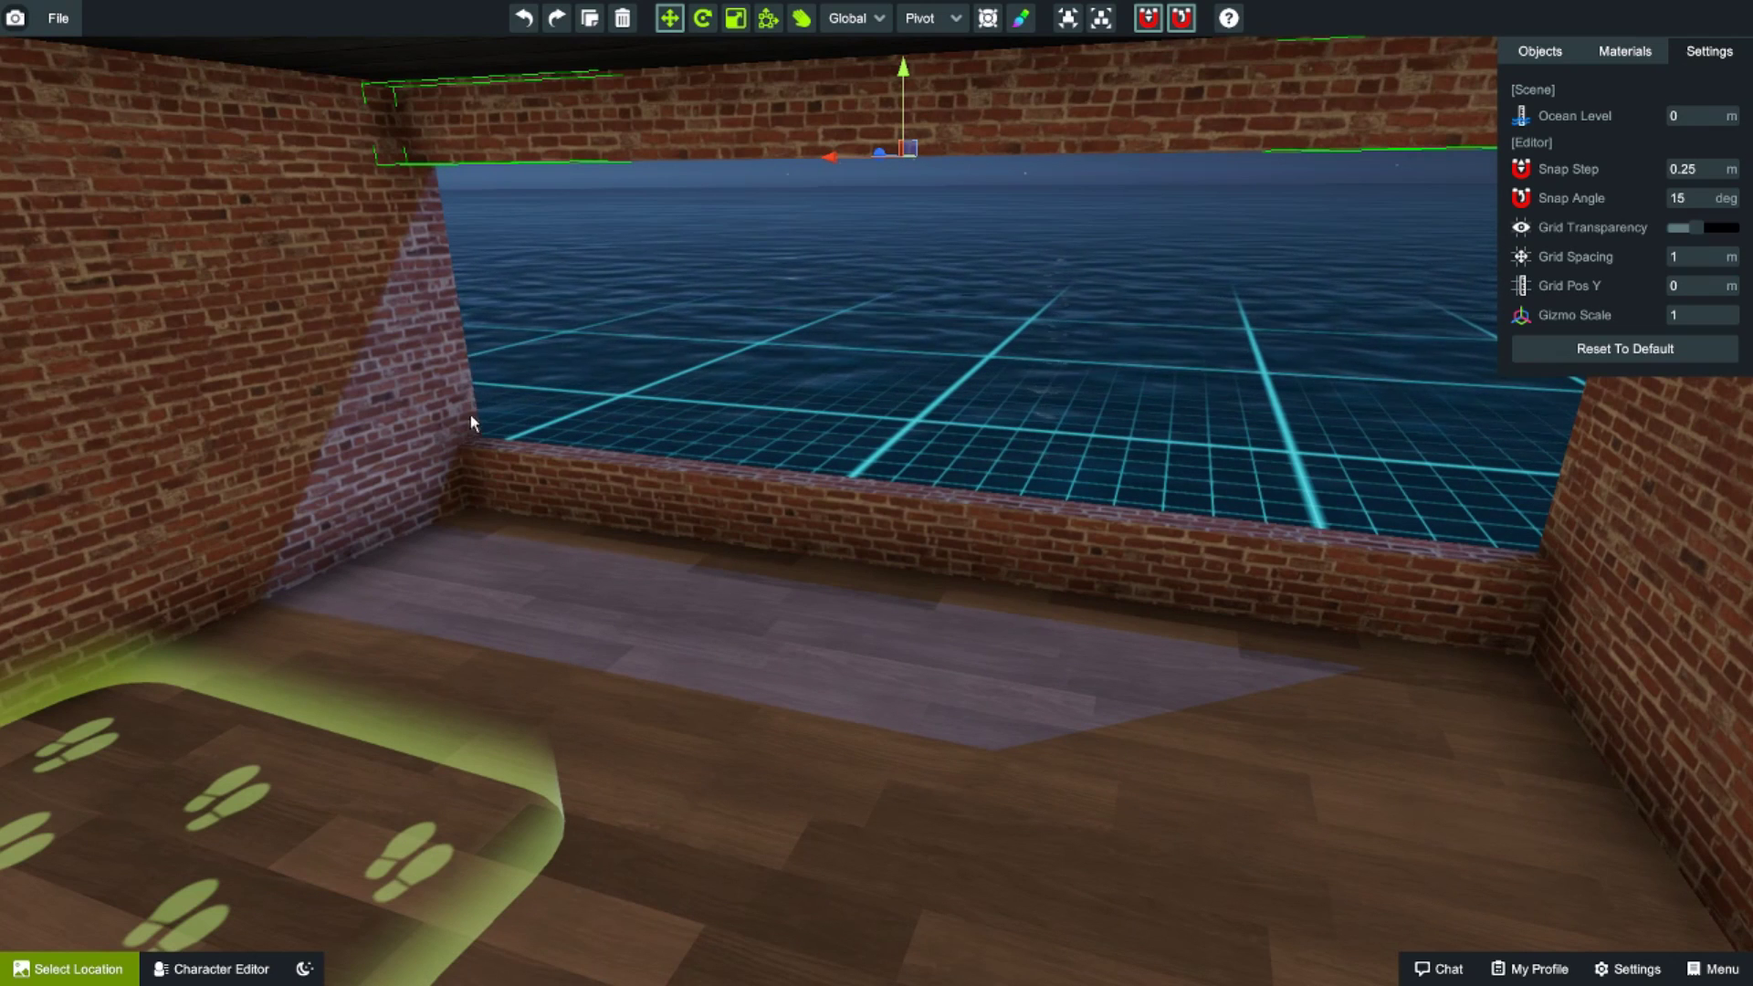
pyautogui.moveTo(1384, 265); pyautogui.dragTo(1190, 297, button='right')
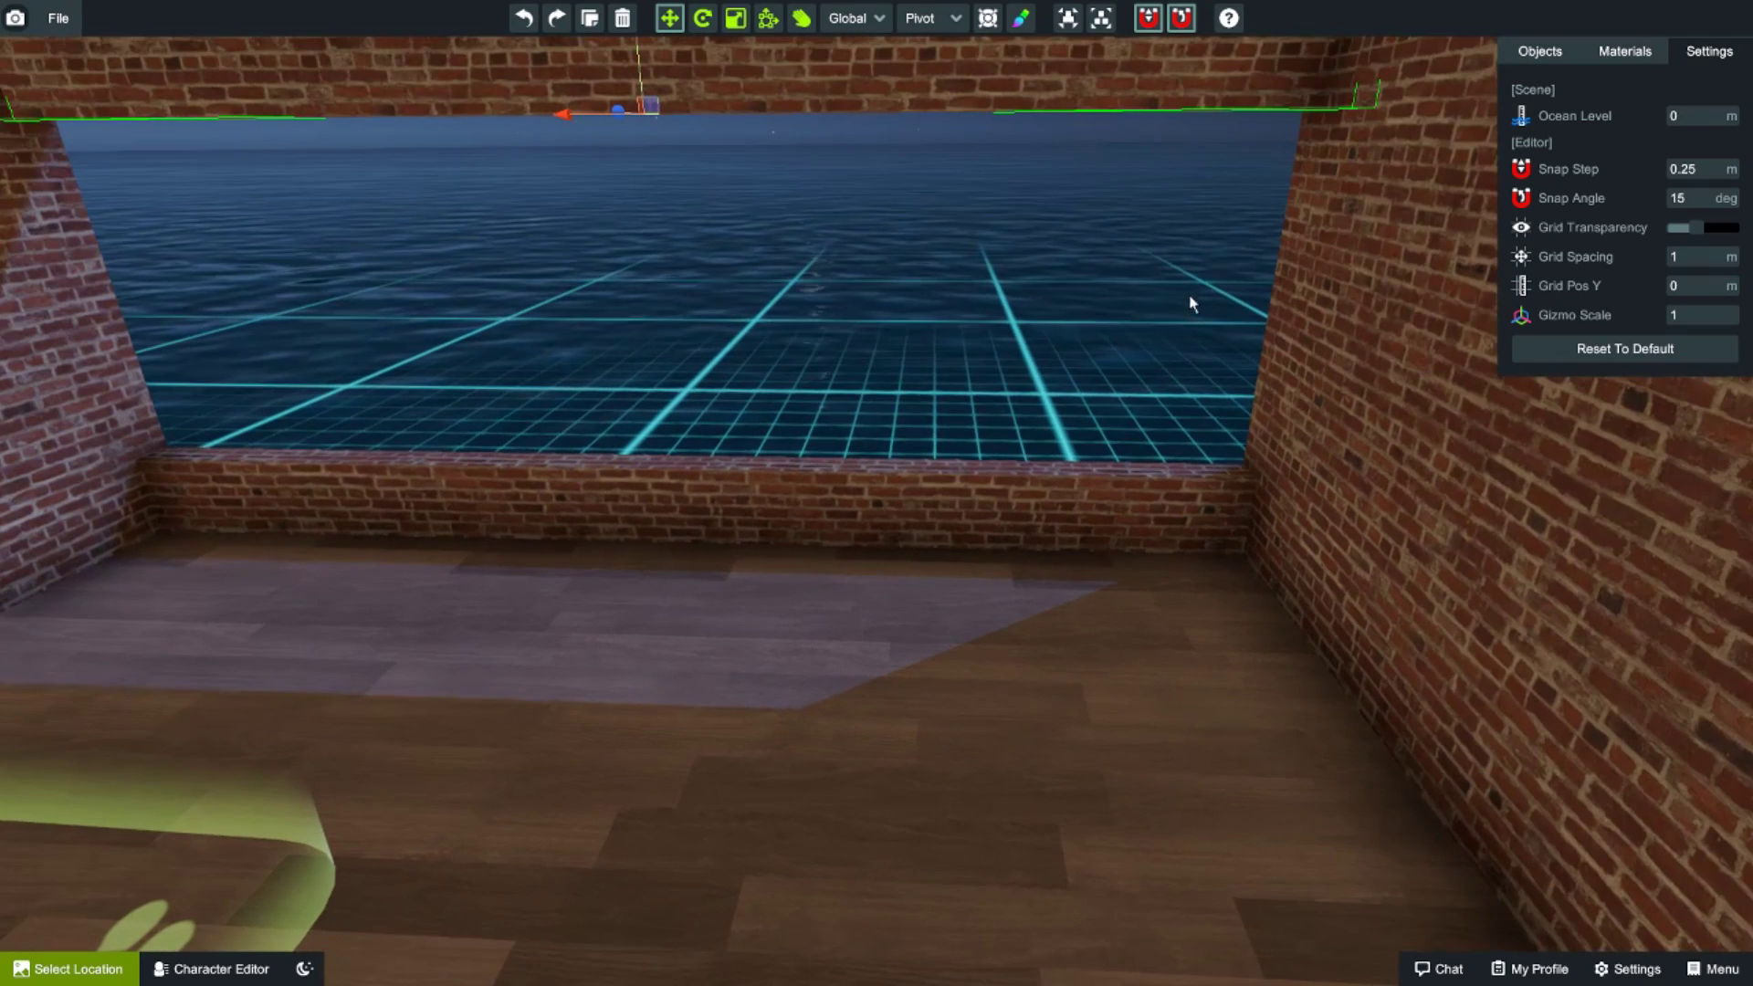
pyautogui.moveTo(1248, 206); pyautogui.dragTo(1099, 371, button='right')
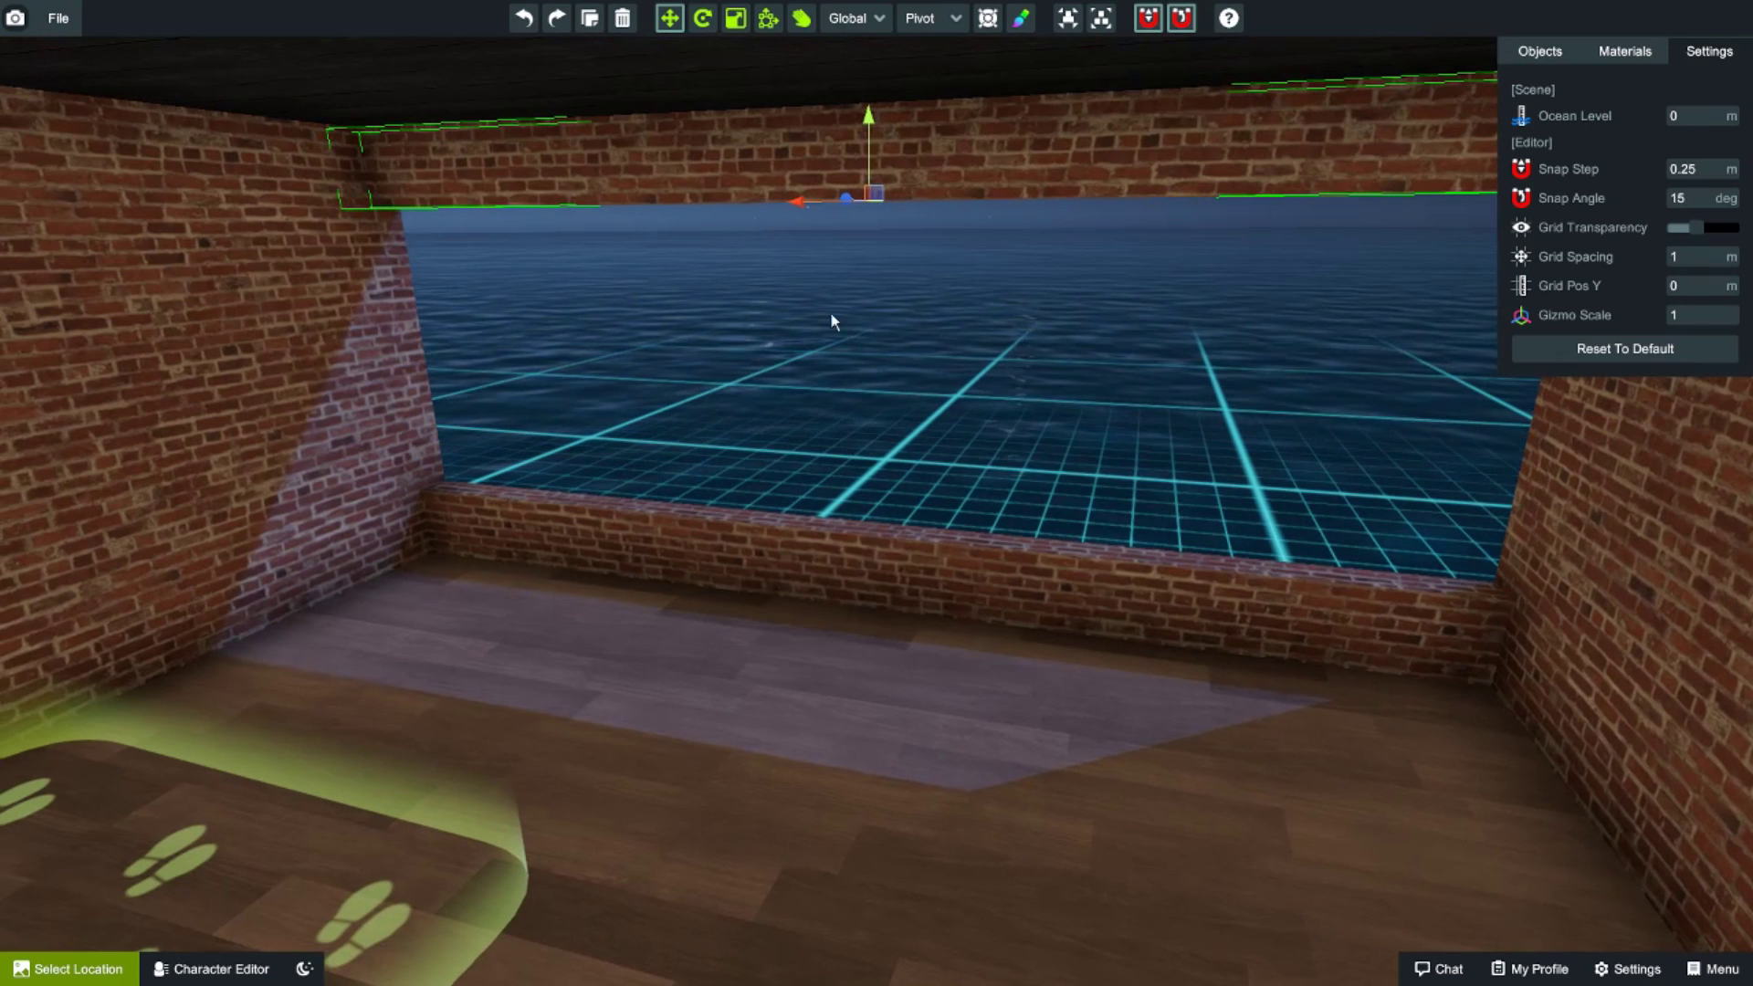
# - Duplicate the upper brick strip directly beneath itself and shorten the copy to a block in the corner nearest the spawn area
pyautogui.click(591, 27)
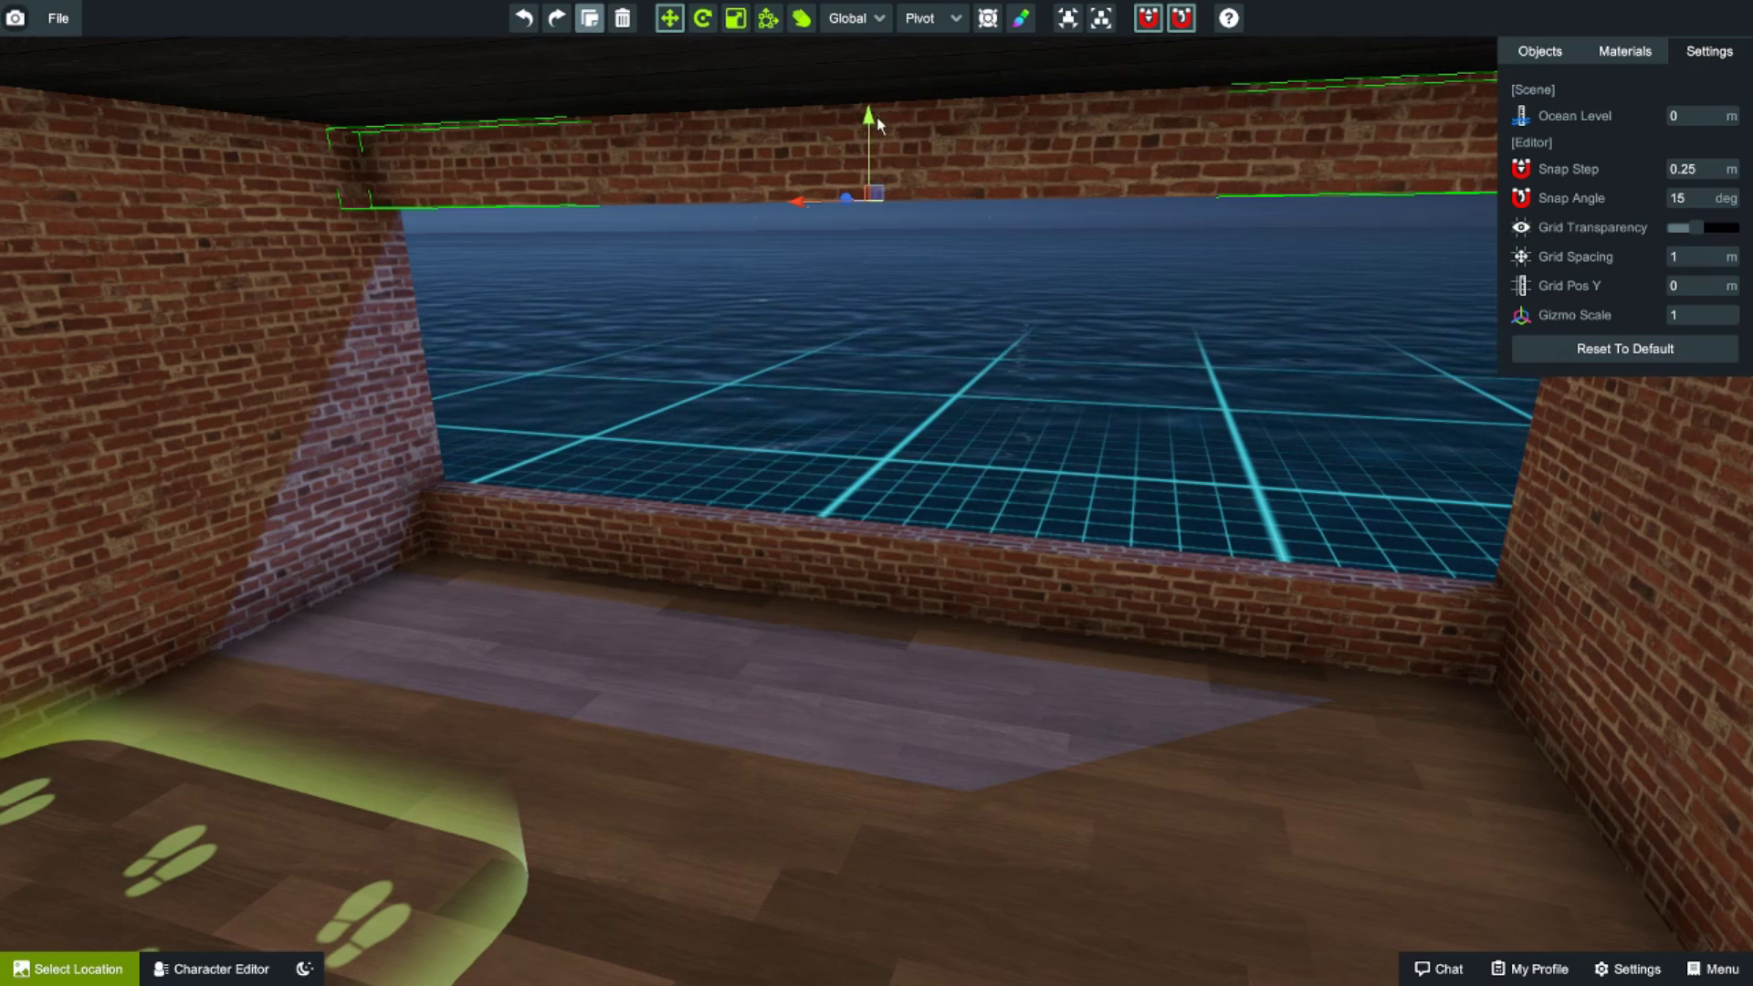
pyautogui.moveTo(868, 119); pyautogui.dragTo(869, 193)
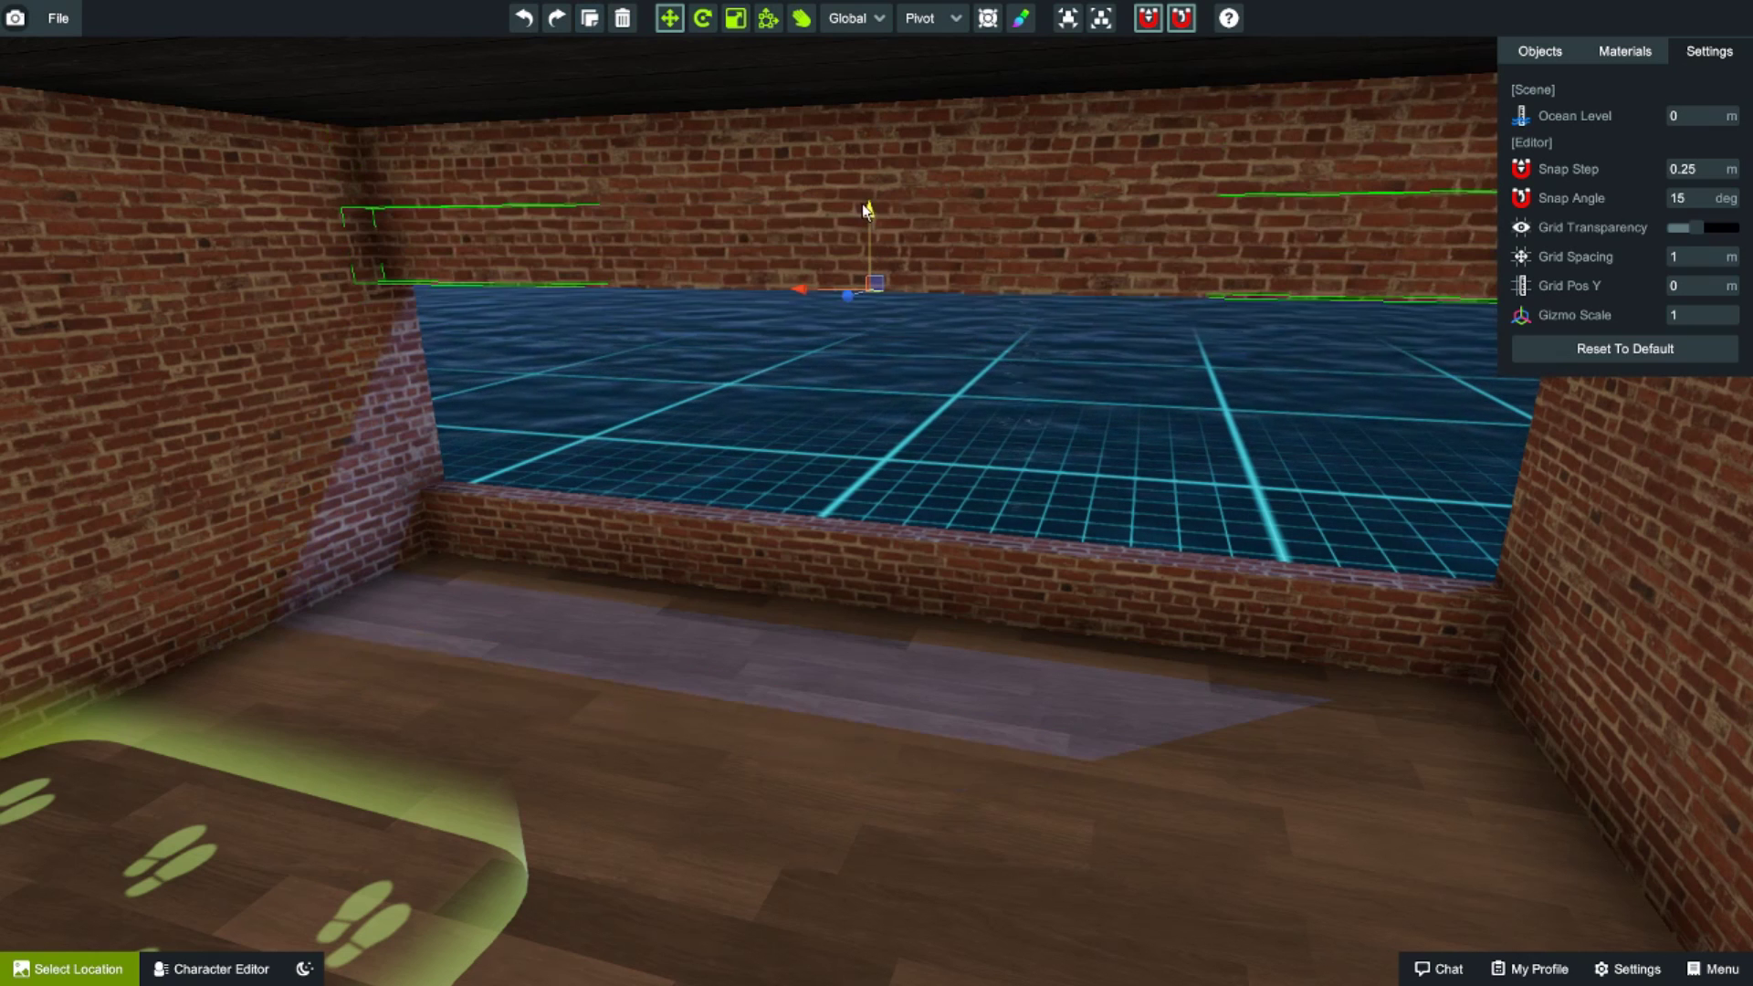
pyautogui.click(766, 23)
pyautogui.moveTo(644, 378); pyautogui.dragTo(827, 357, button='right')
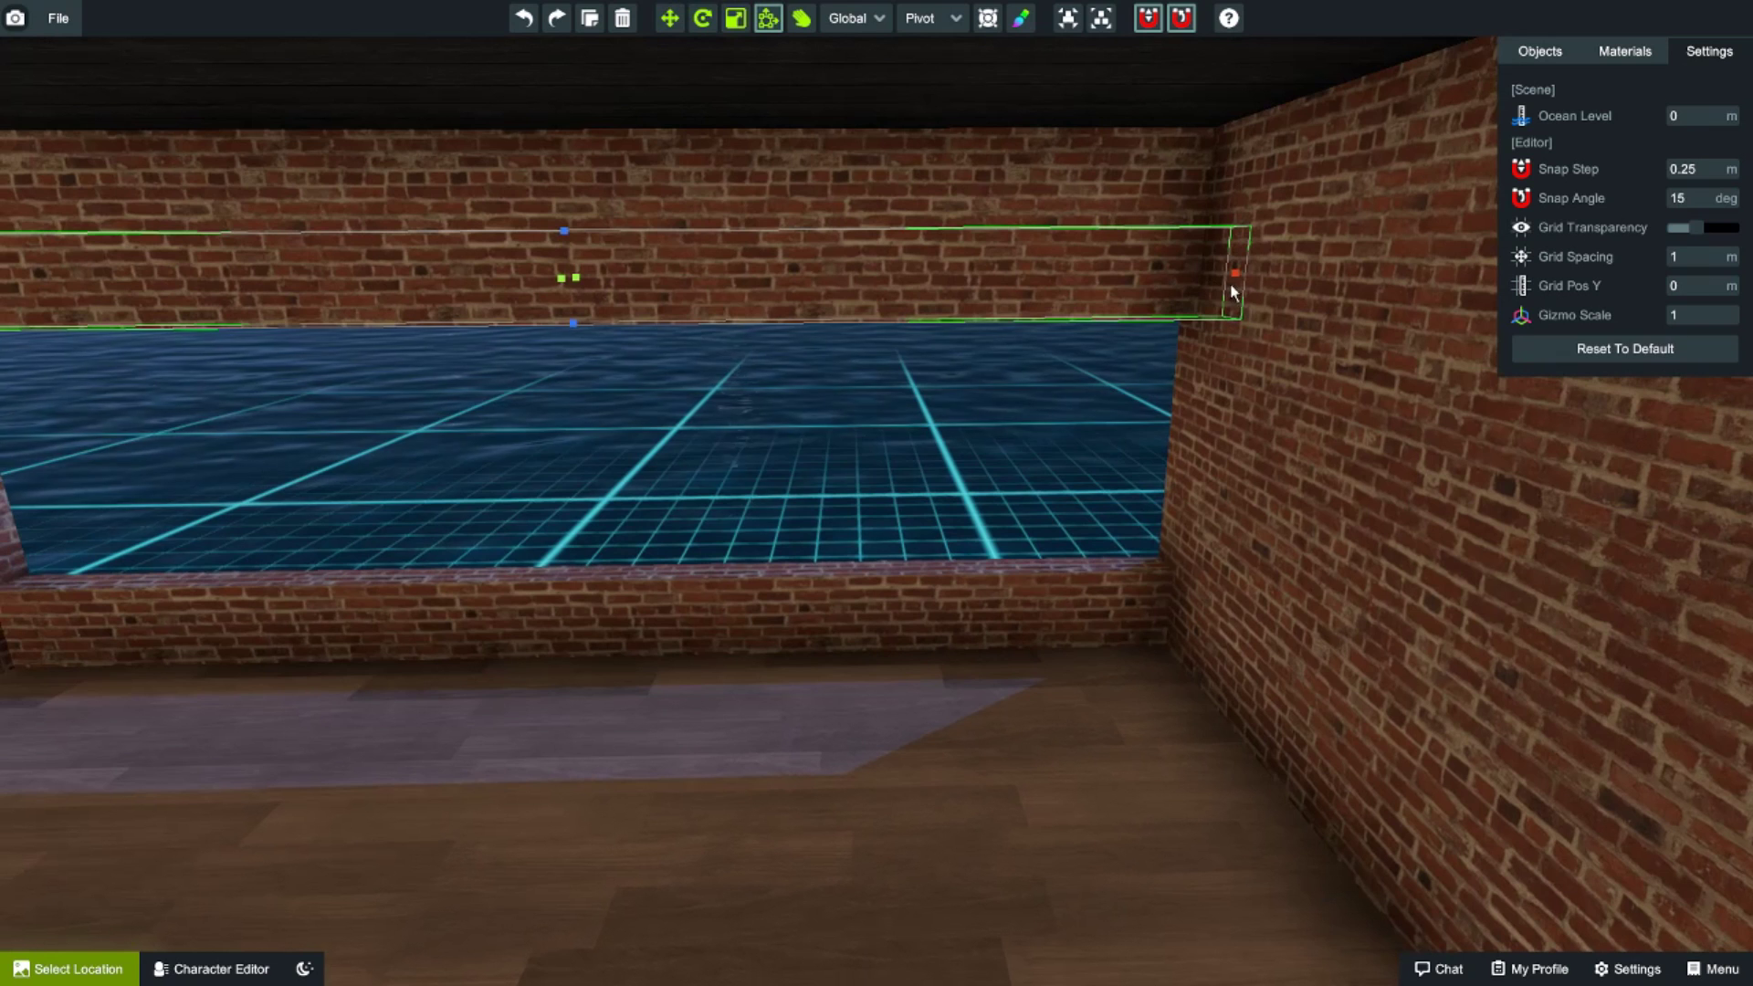
pyautogui.moveTo(1235, 274); pyautogui.dragTo(627, 298)
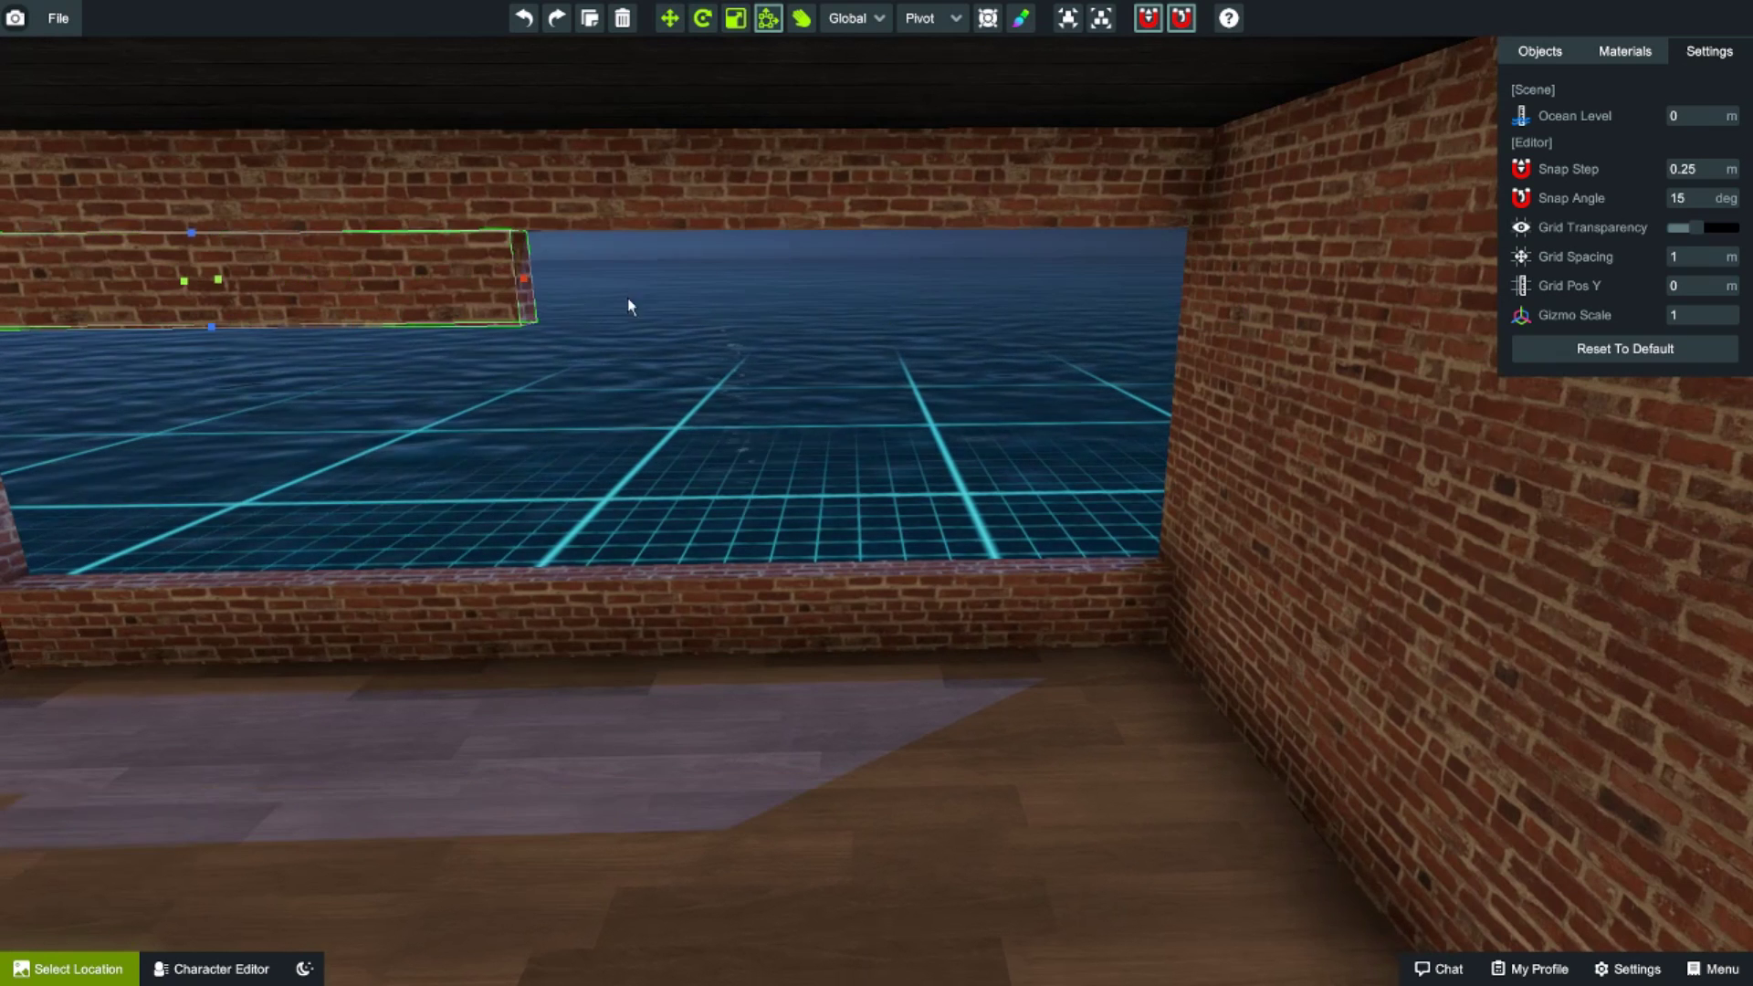
pyautogui.moveTo(627, 298); pyautogui.dragTo(765, 293, button='right')
pyautogui.moveTo(950, 271); pyautogui.dragTo(708, 271)
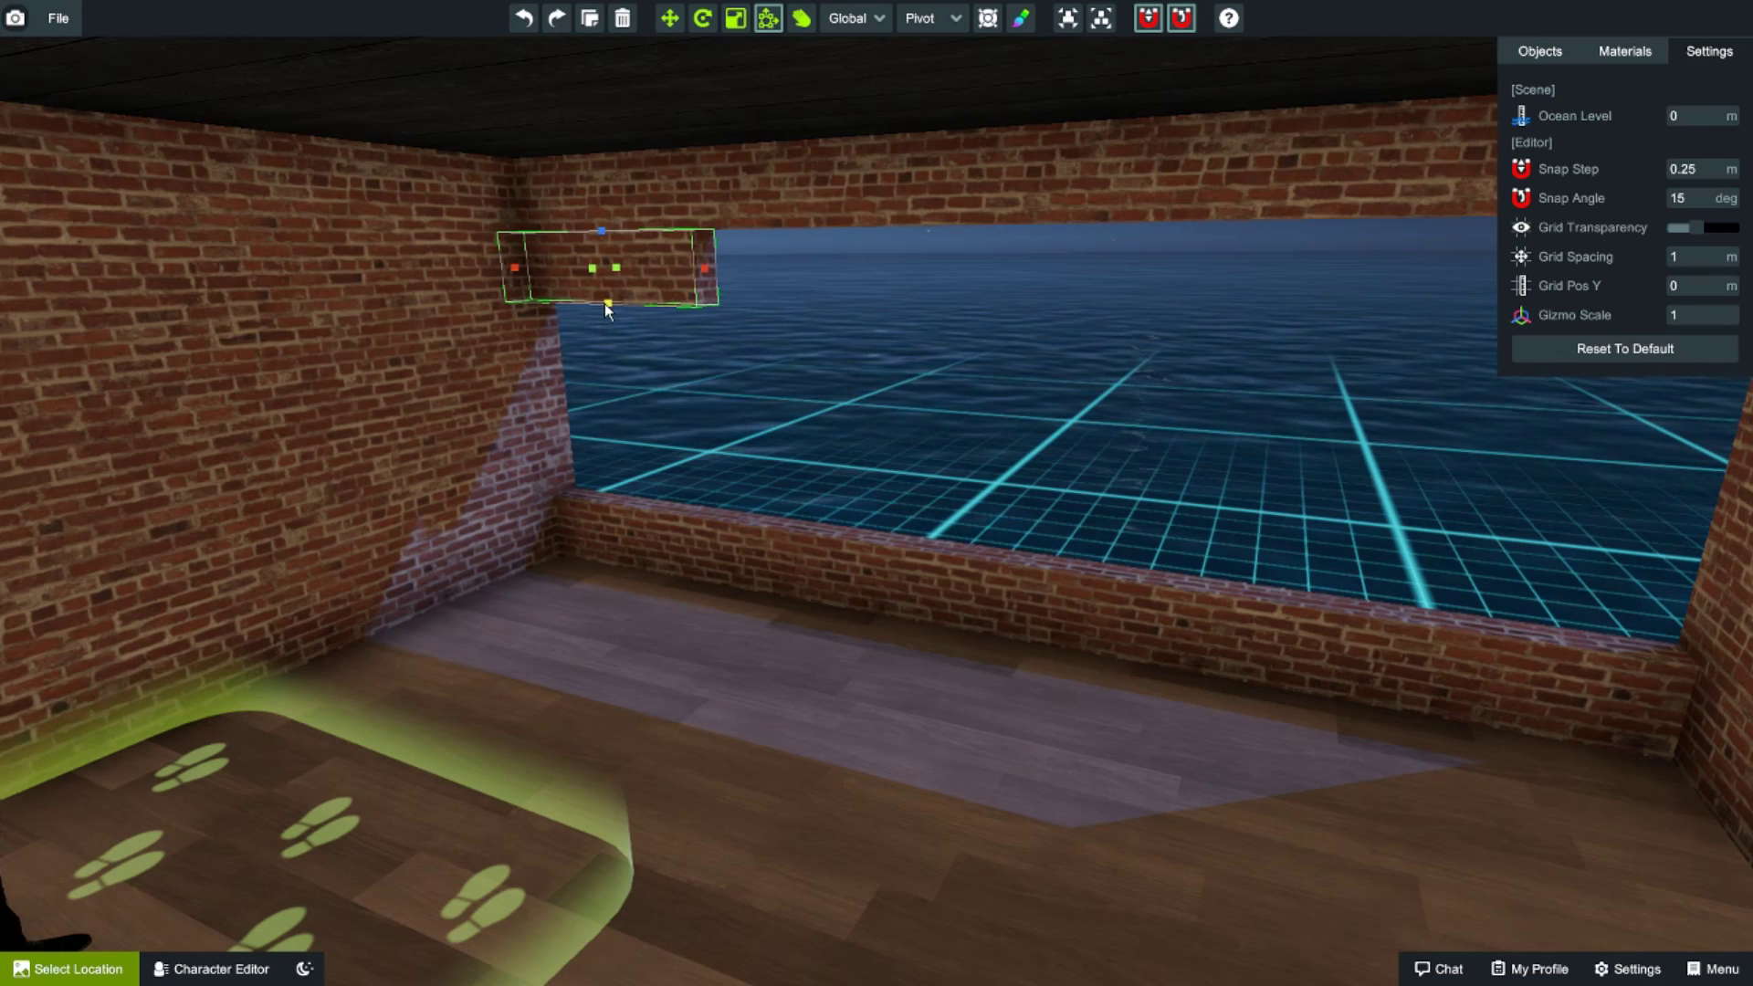
# - Extend the corner block down to the low wall and narrow it slightly to form one side of the window opening
pyautogui.moveTo(608, 302); pyautogui.dragTo(595, 507)
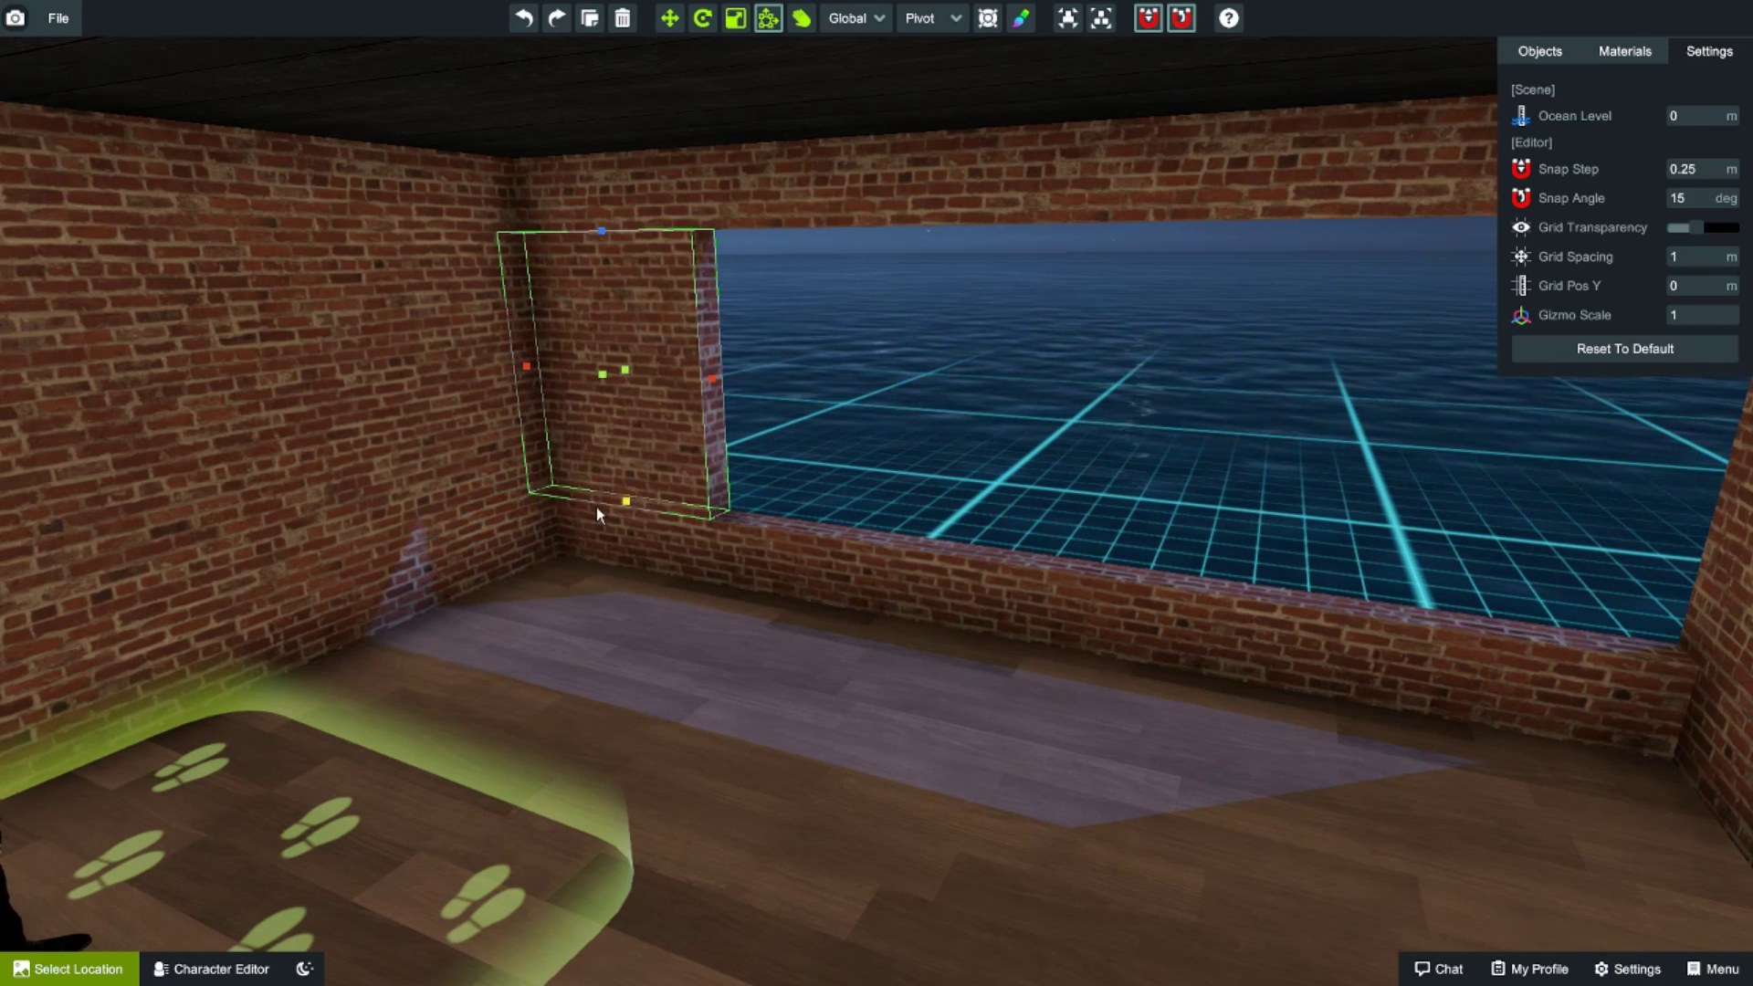
pyautogui.moveTo(712, 381); pyautogui.dragTo(682, 380)
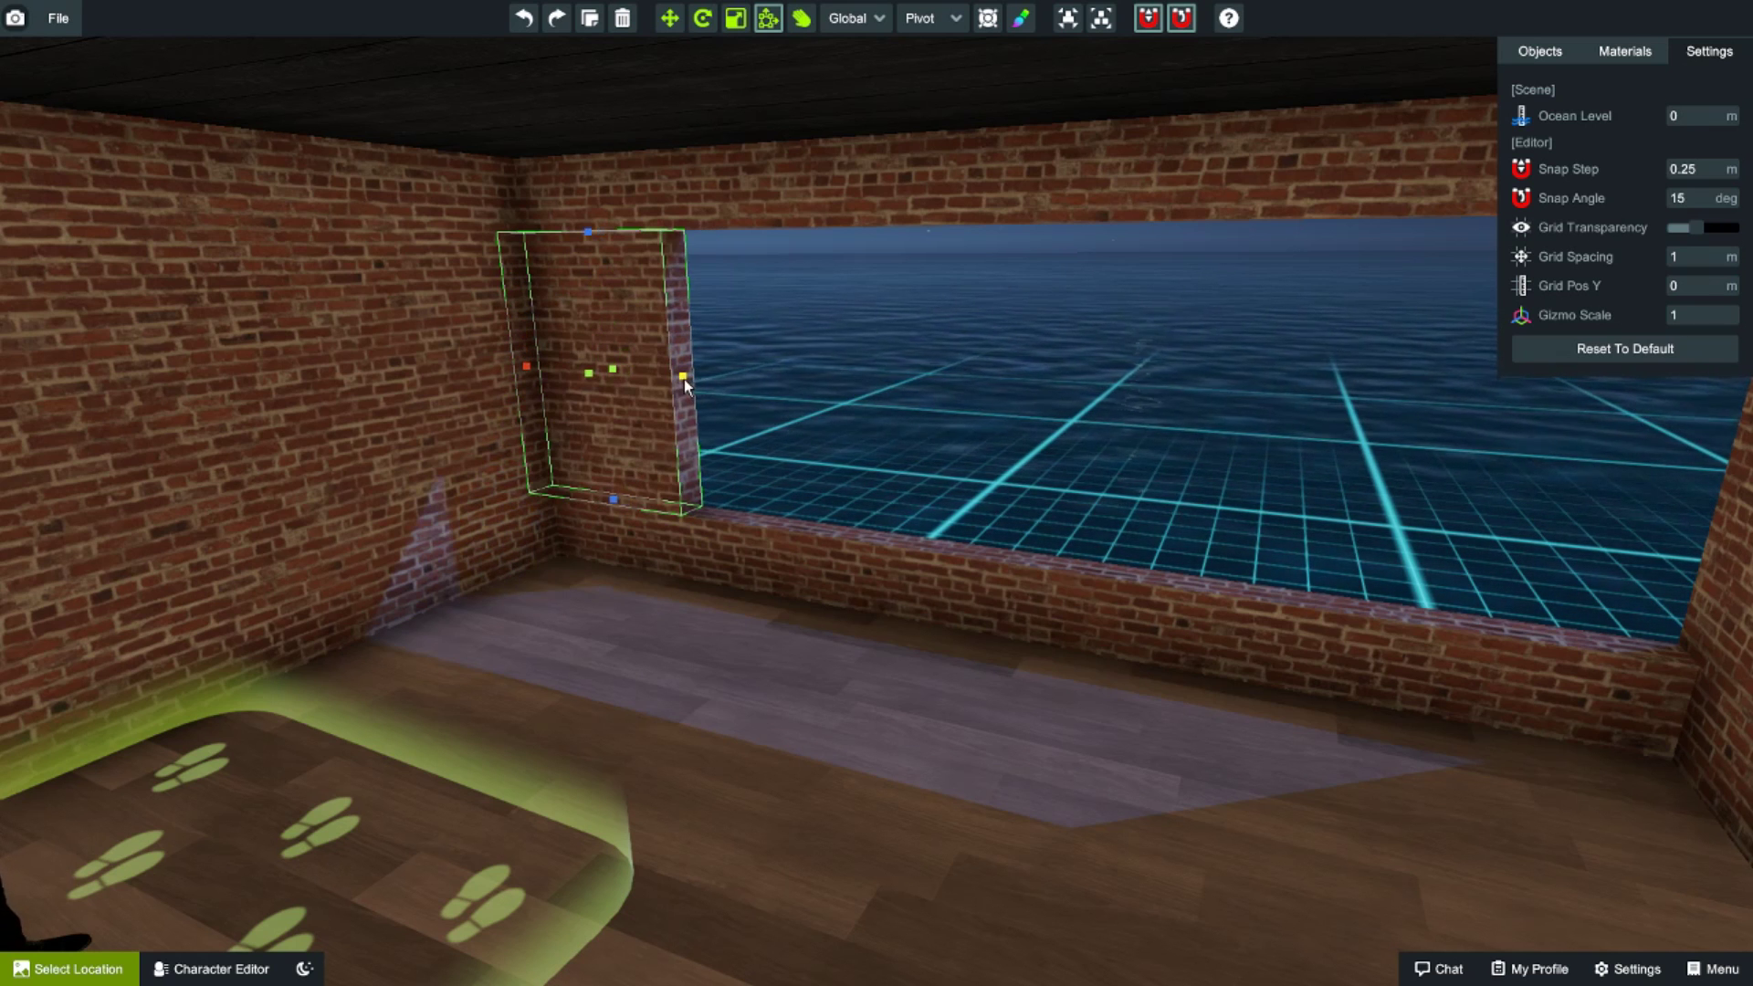
pyautogui.moveTo(860, 426); pyautogui.dragTo(883, 425, button='right')
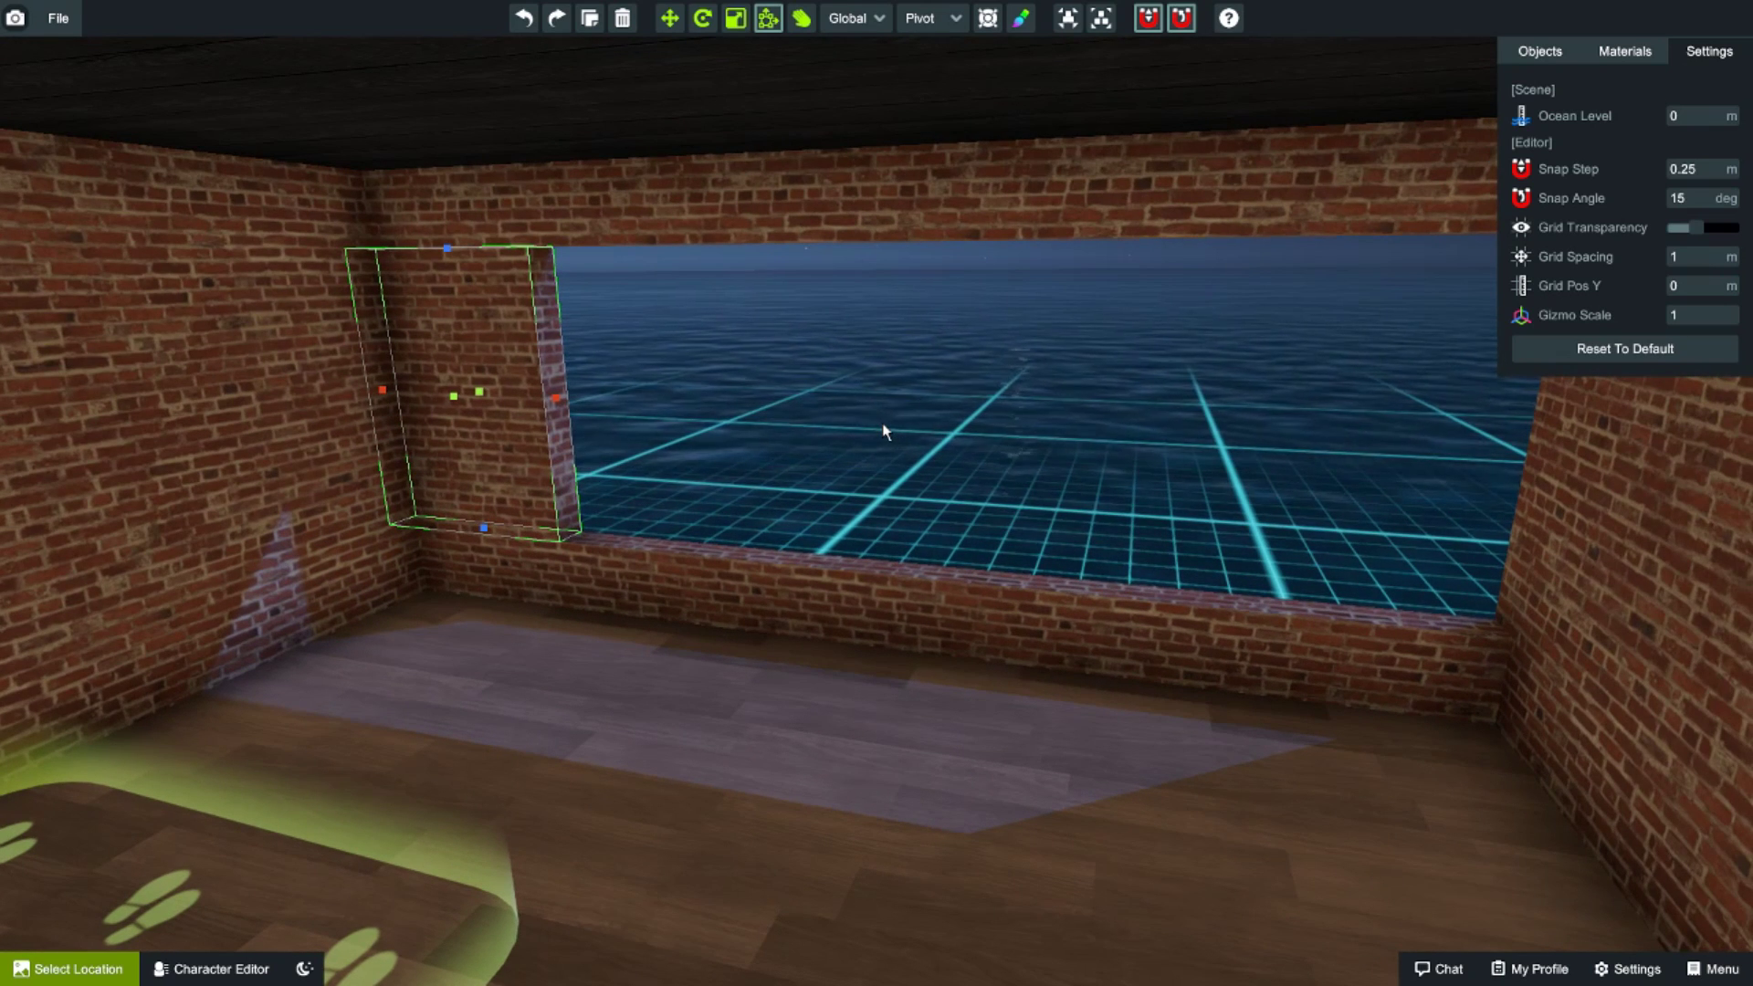
# - Duplicate the window's side wall piece and move the copy along the wall to the opposite corner
pyautogui.moveTo(812, 277)
pyautogui.mouseDown(button='right')
pyautogui.moveTo(953, 276)
pyautogui.moveTo(783, 287)
pyautogui.mouseUp(button='right')
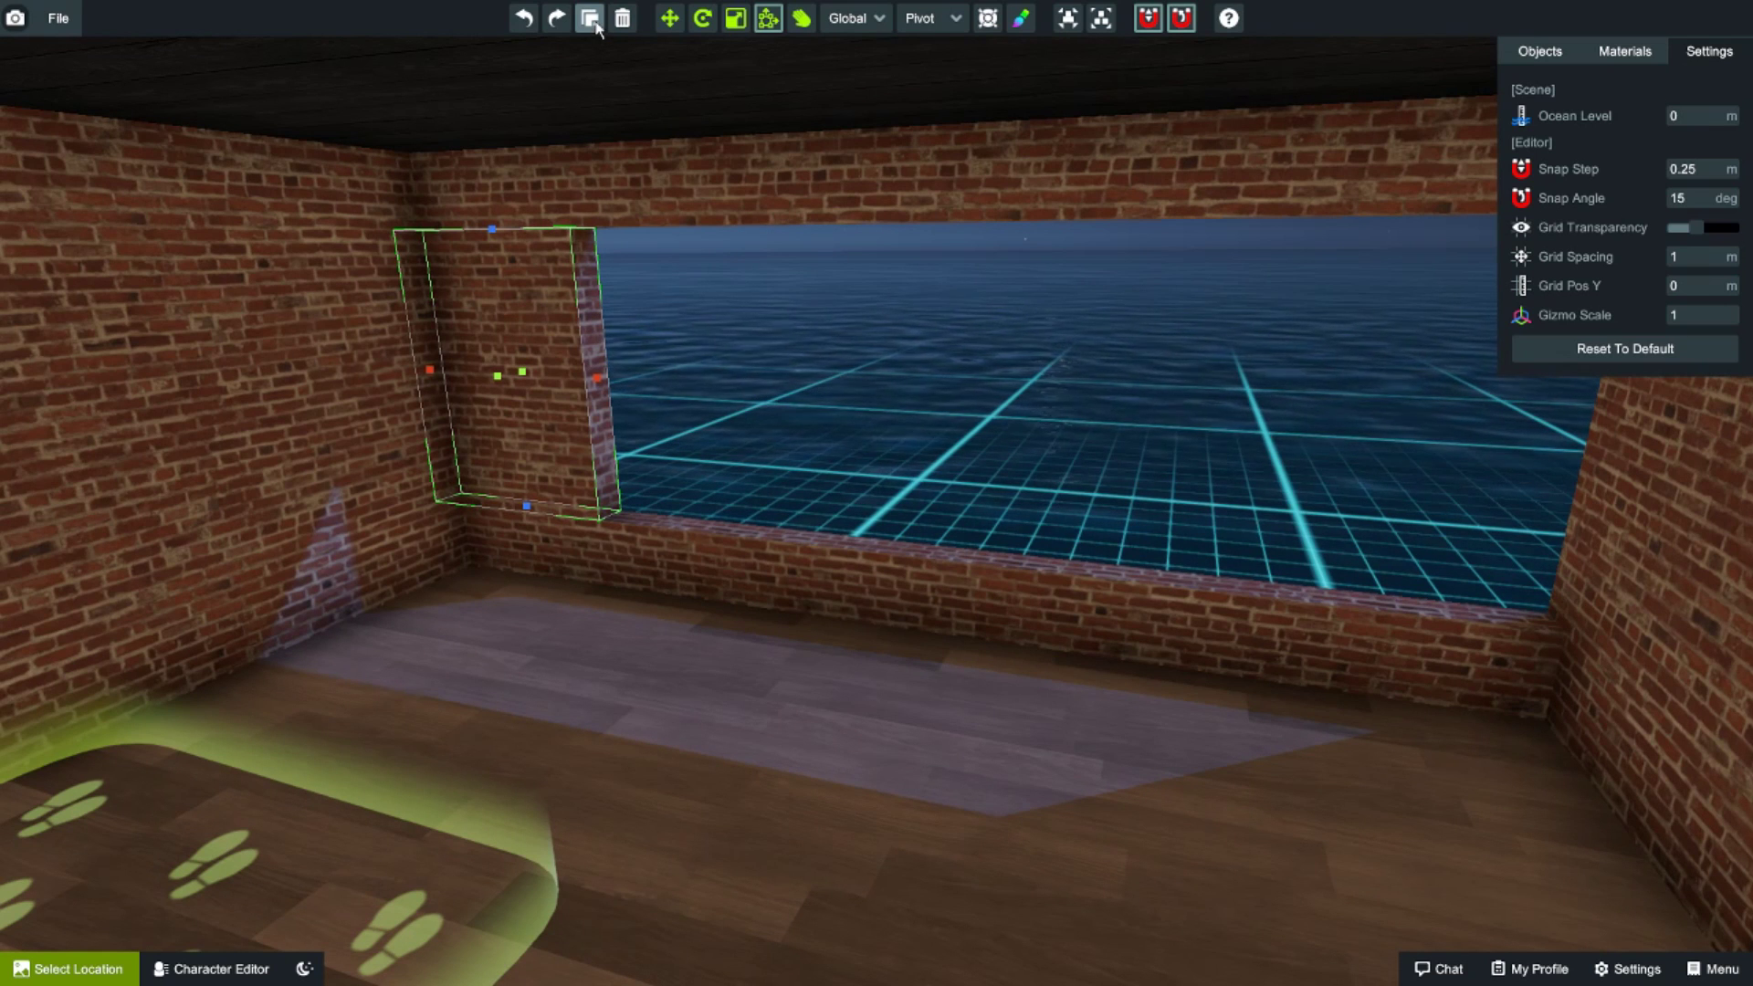
pyautogui.click(669, 19)
pyautogui.moveTo(466, 500); pyautogui.dragTo(1278, 589)
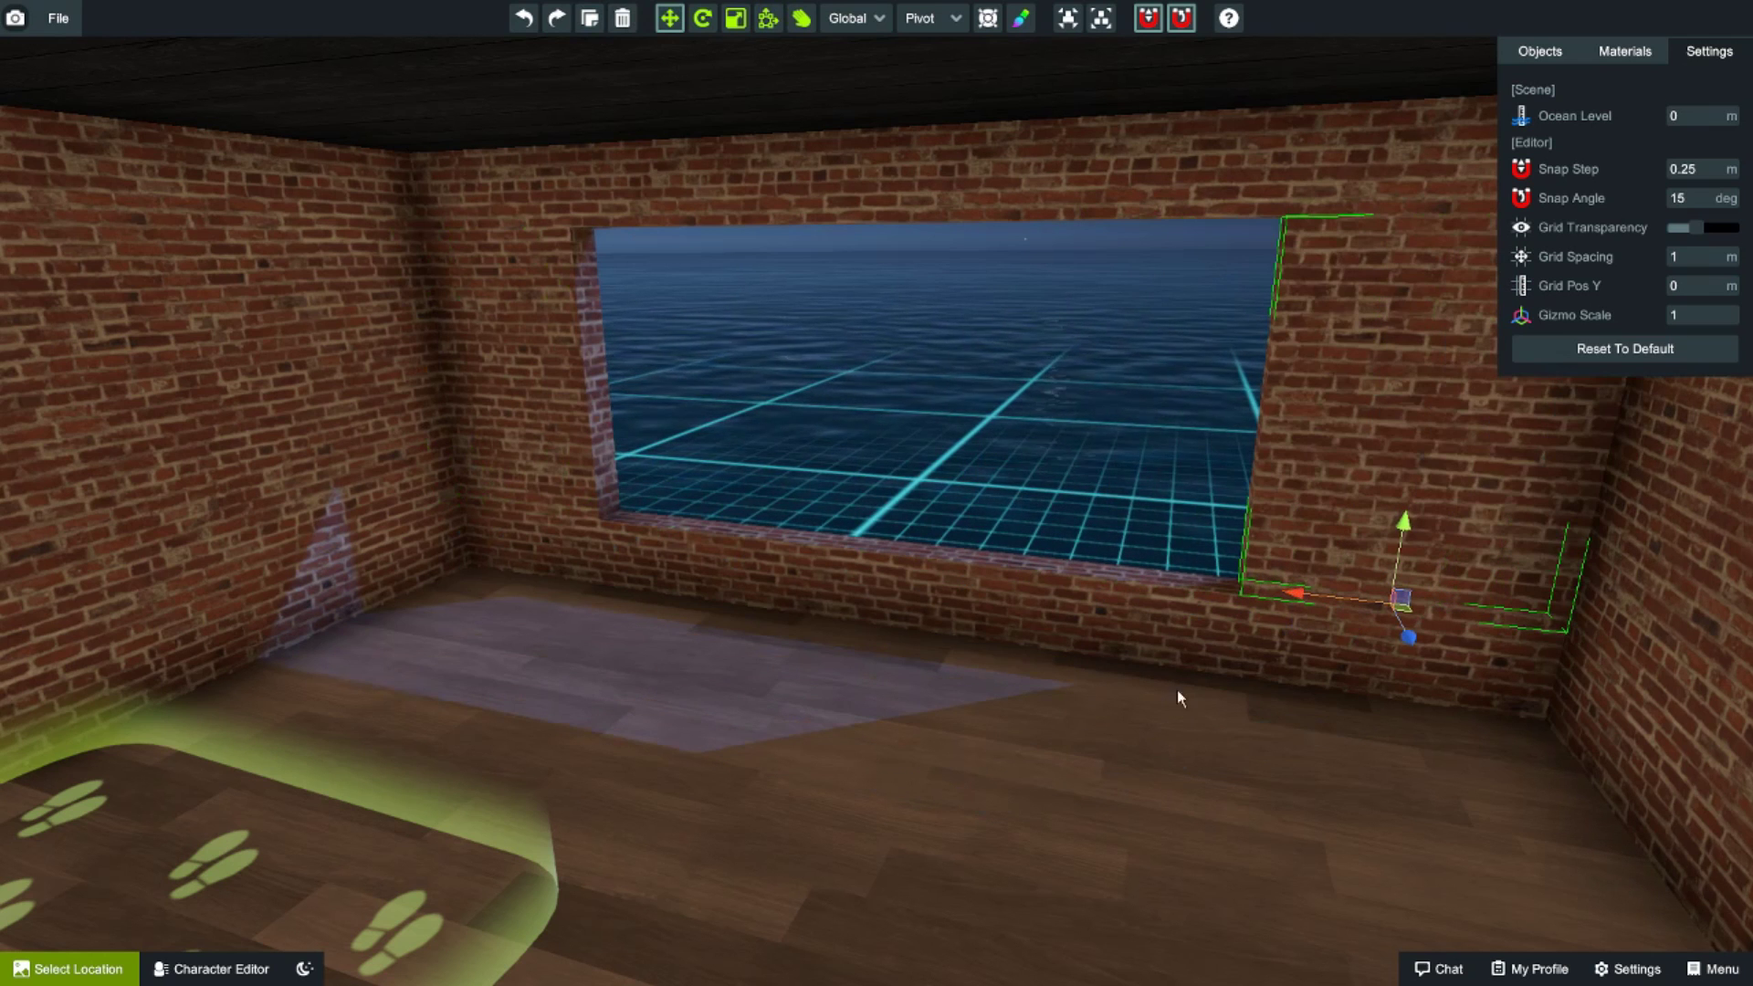
pyautogui.moveTo(1005, 751); pyautogui.dragTo(1060, 742, button='right')
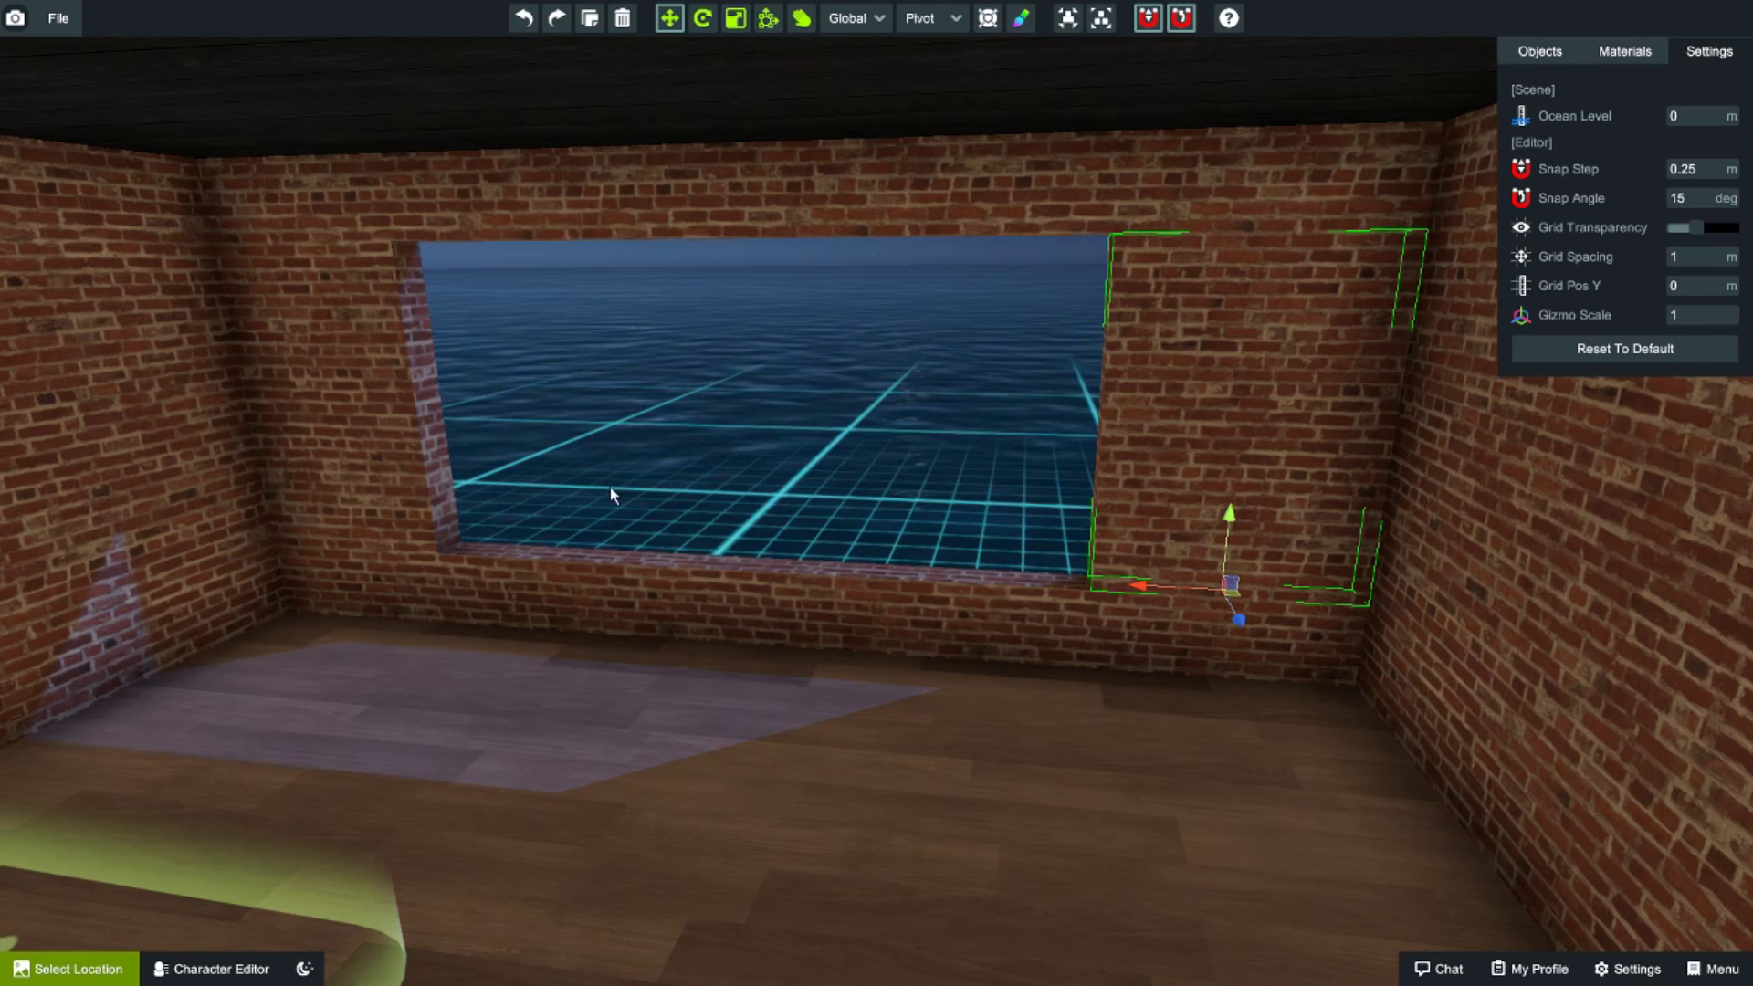
# - Enter the world and examine the window opening, brick walls and floor around the character's spawn area
pyautogui.moveTo(948, 717); pyautogui.dragTo(838, 754, button='right')
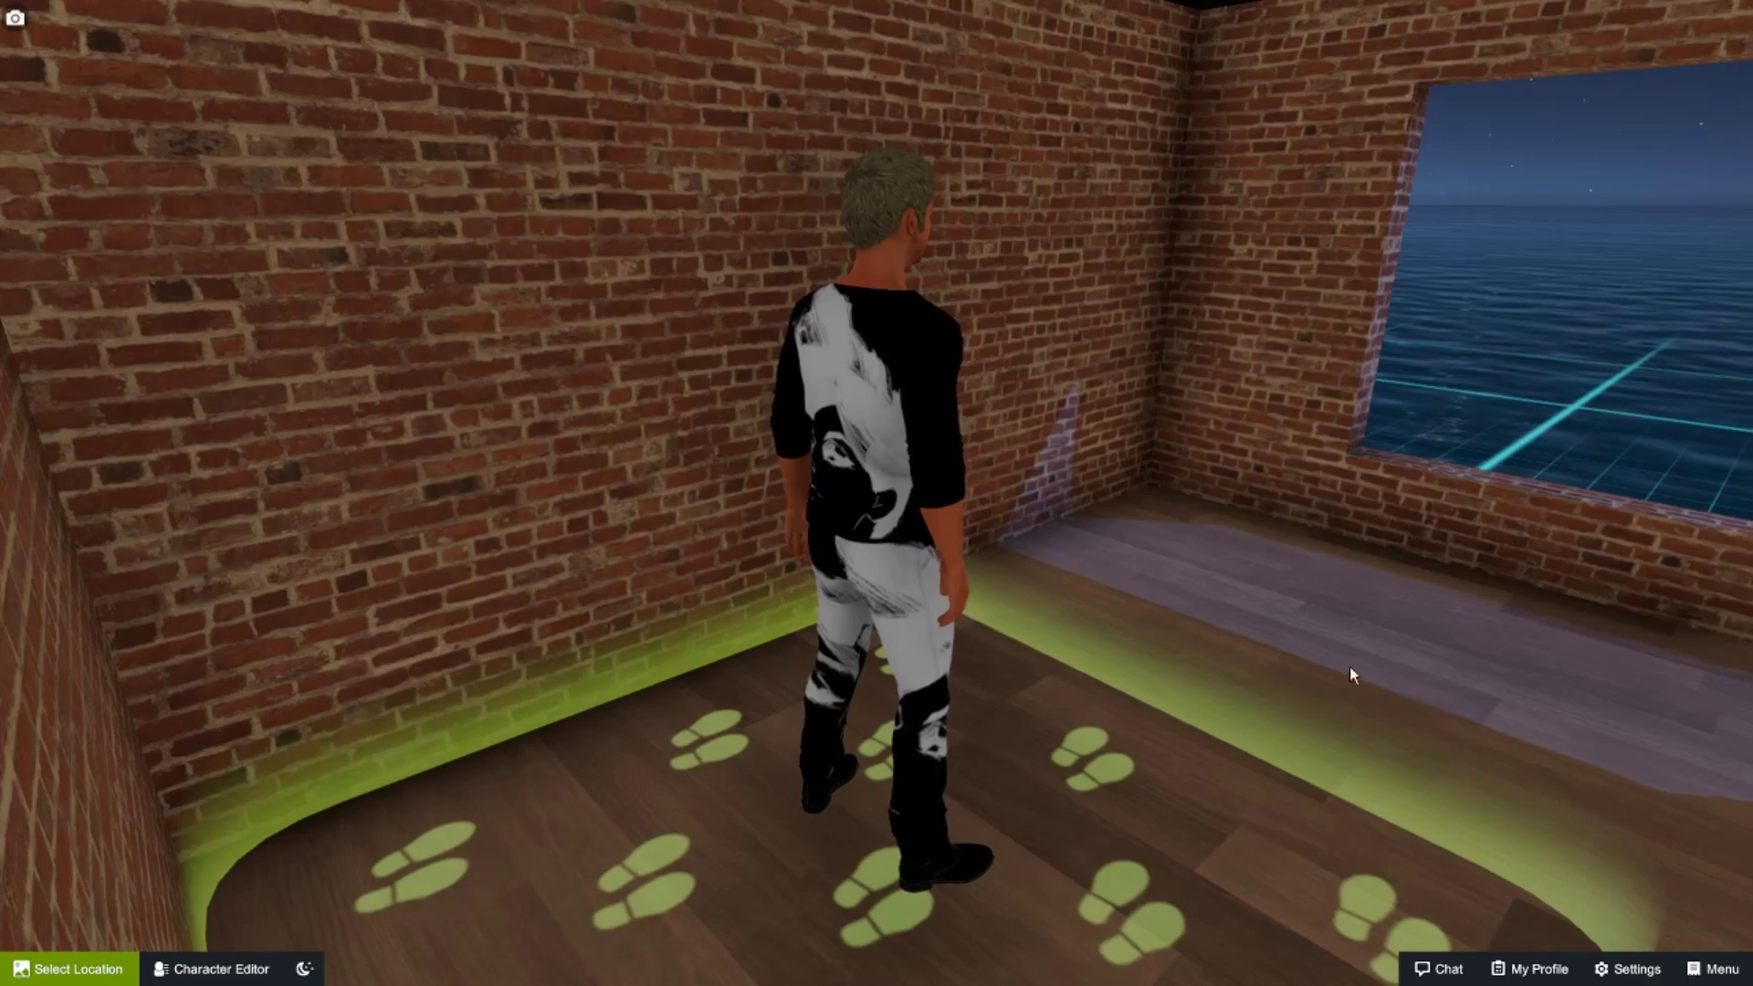
pyautogui.moveTo(952, 670); pyautogui.dragTo(1223, 519, button='right')
pyautogui.moveTo(1078, 464); pyautogui.dragTo(1452, 466, button='right')
pyautogui.moveTo(482, 524); pyautogui.dragTo(712, 661, button='right')
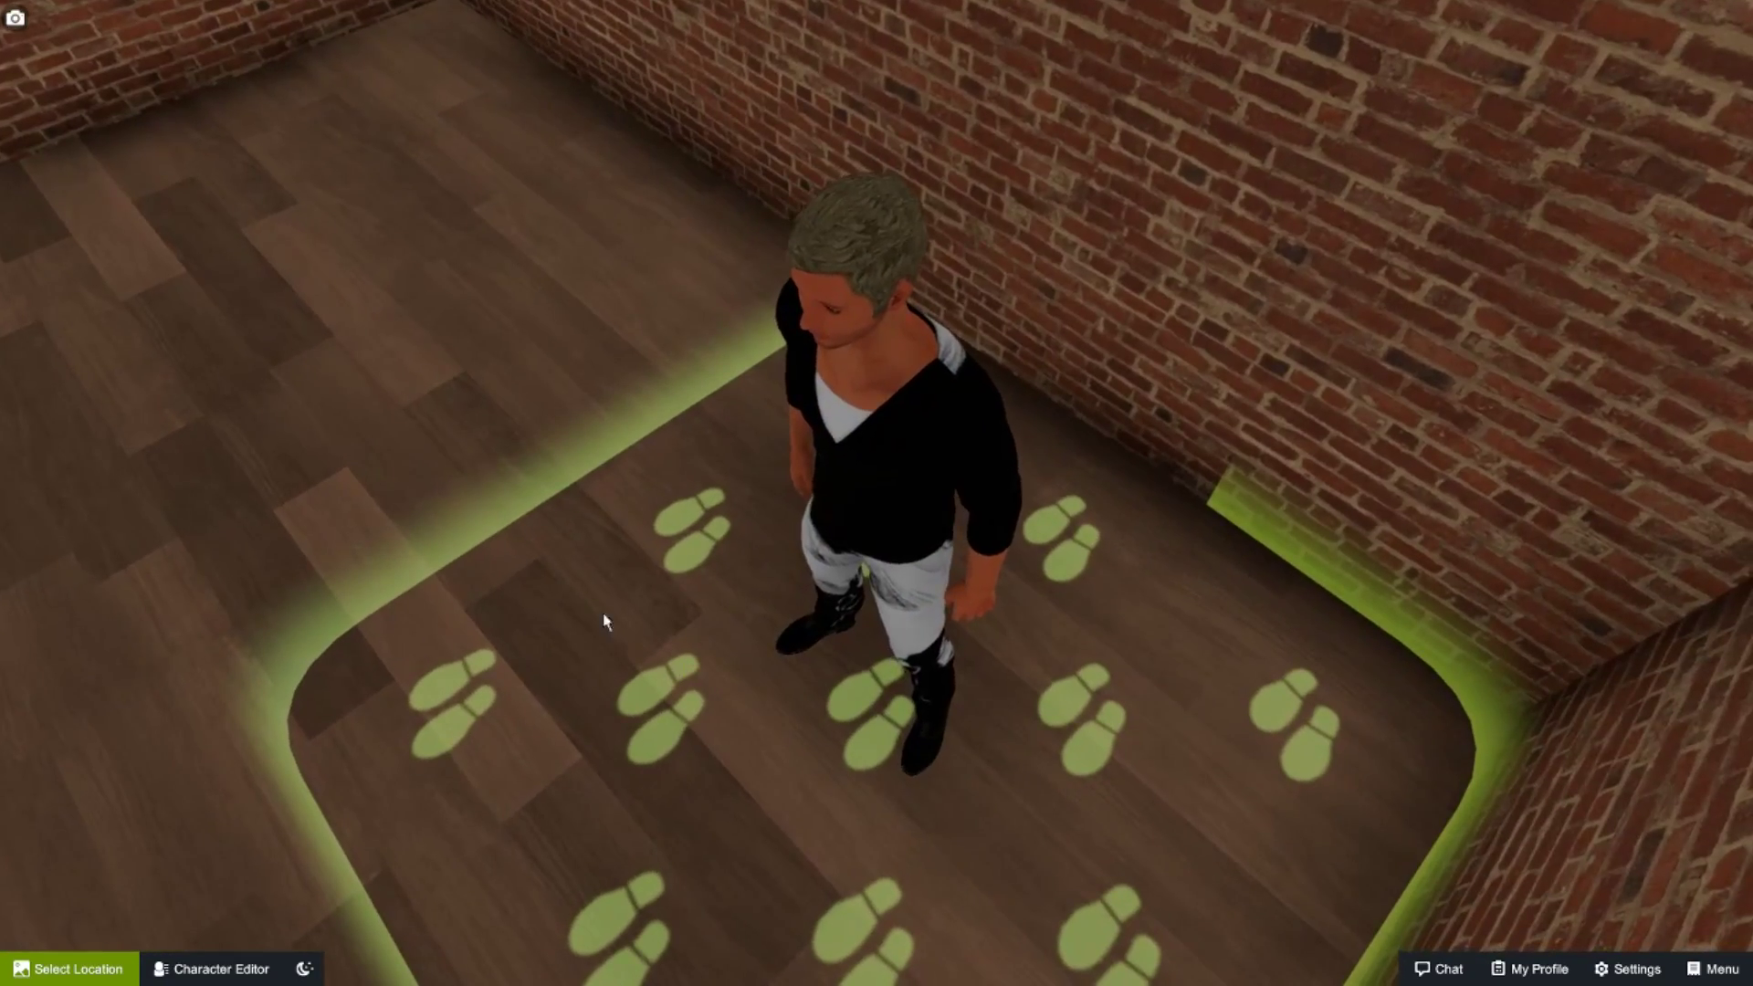
pyautogui.moveTo(721, 493); pyautogui.dragTo(610, 342, button='right')
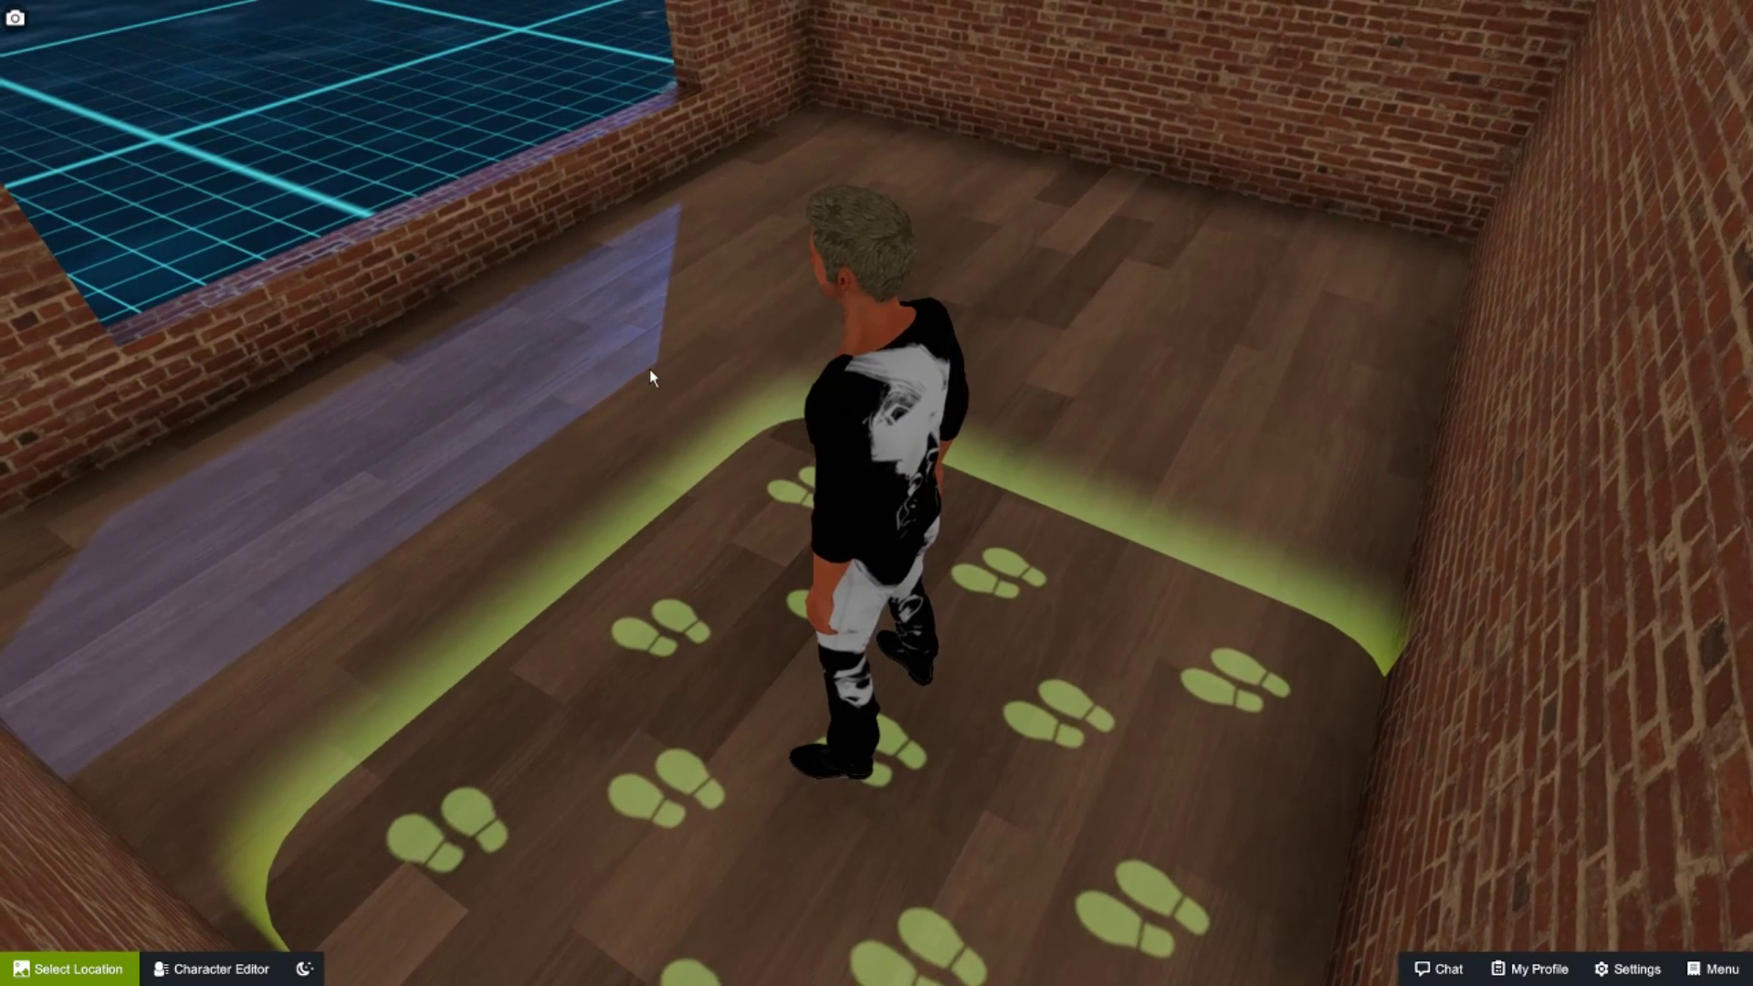
# - Return to the editing tools and examine the window opening from inside the room
pyautogui.press('Tab')
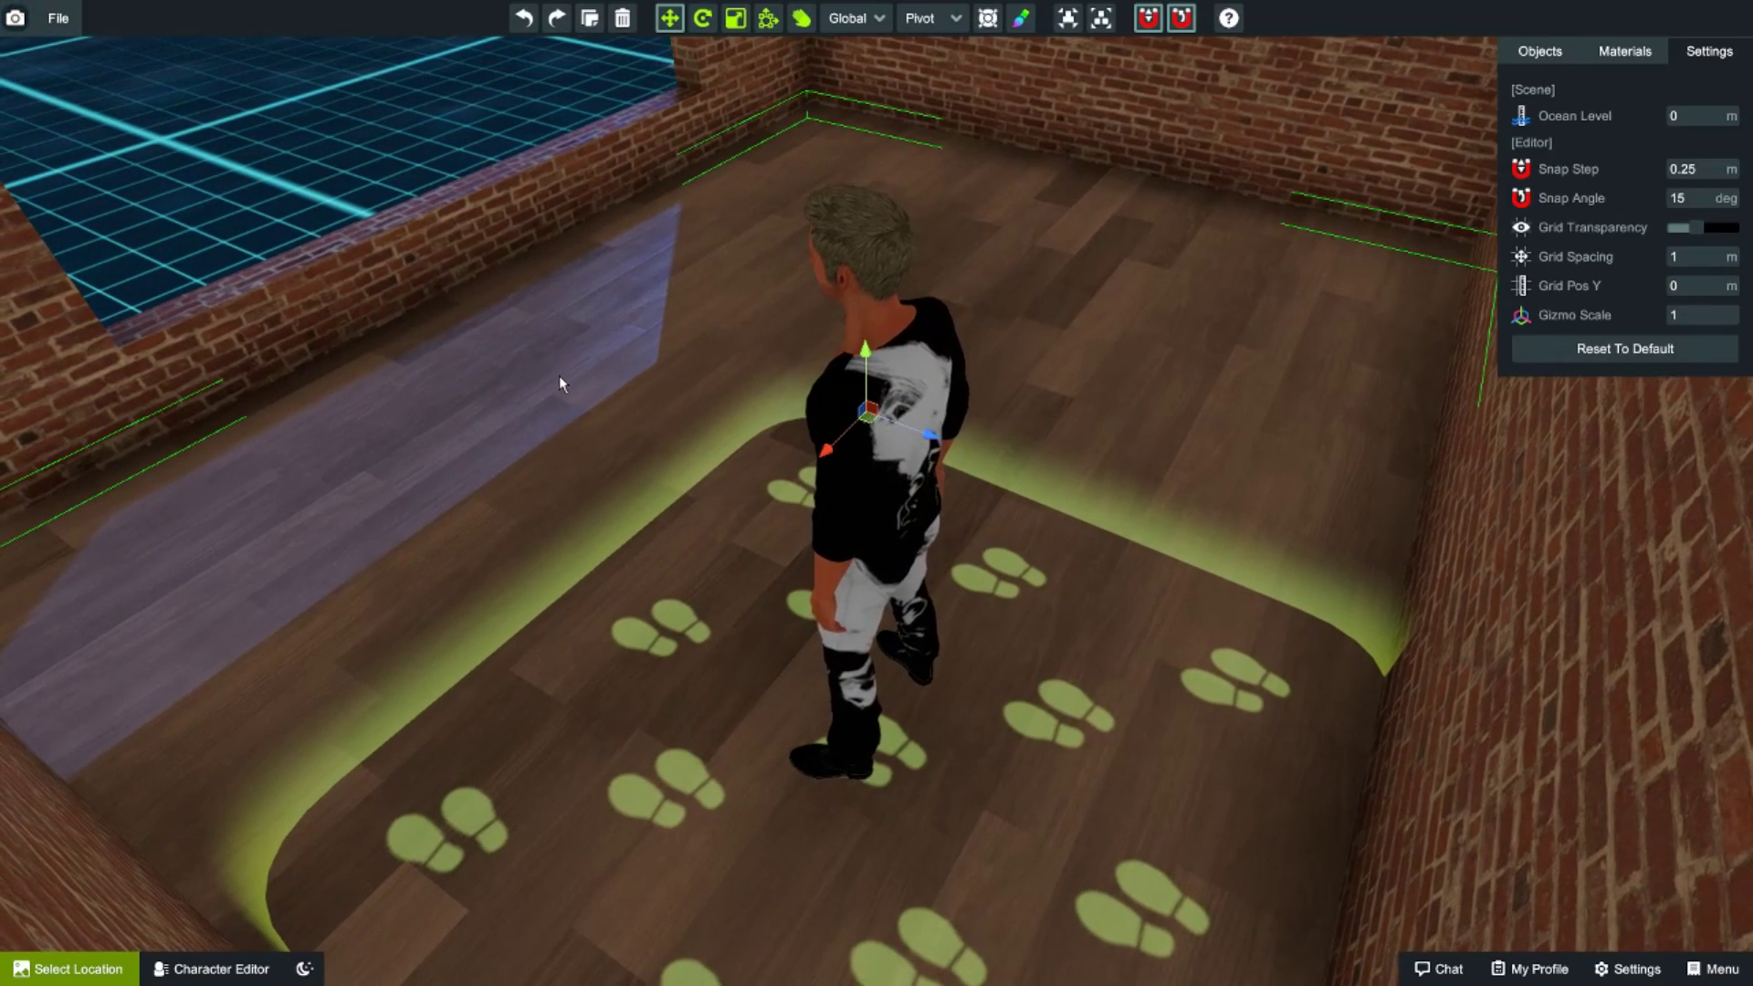
pyautogui.press('Tab')
pyautogui.moveTo(554, 375); pyautogui.dragTo(1037, 325, button='right')
pyautogui.press('Tab')
pyautogui.moveTo(418, 374); pyautogui.dragTo(4, 342, button='right')
pyautogui.press('w')
pyautogui.press('s')
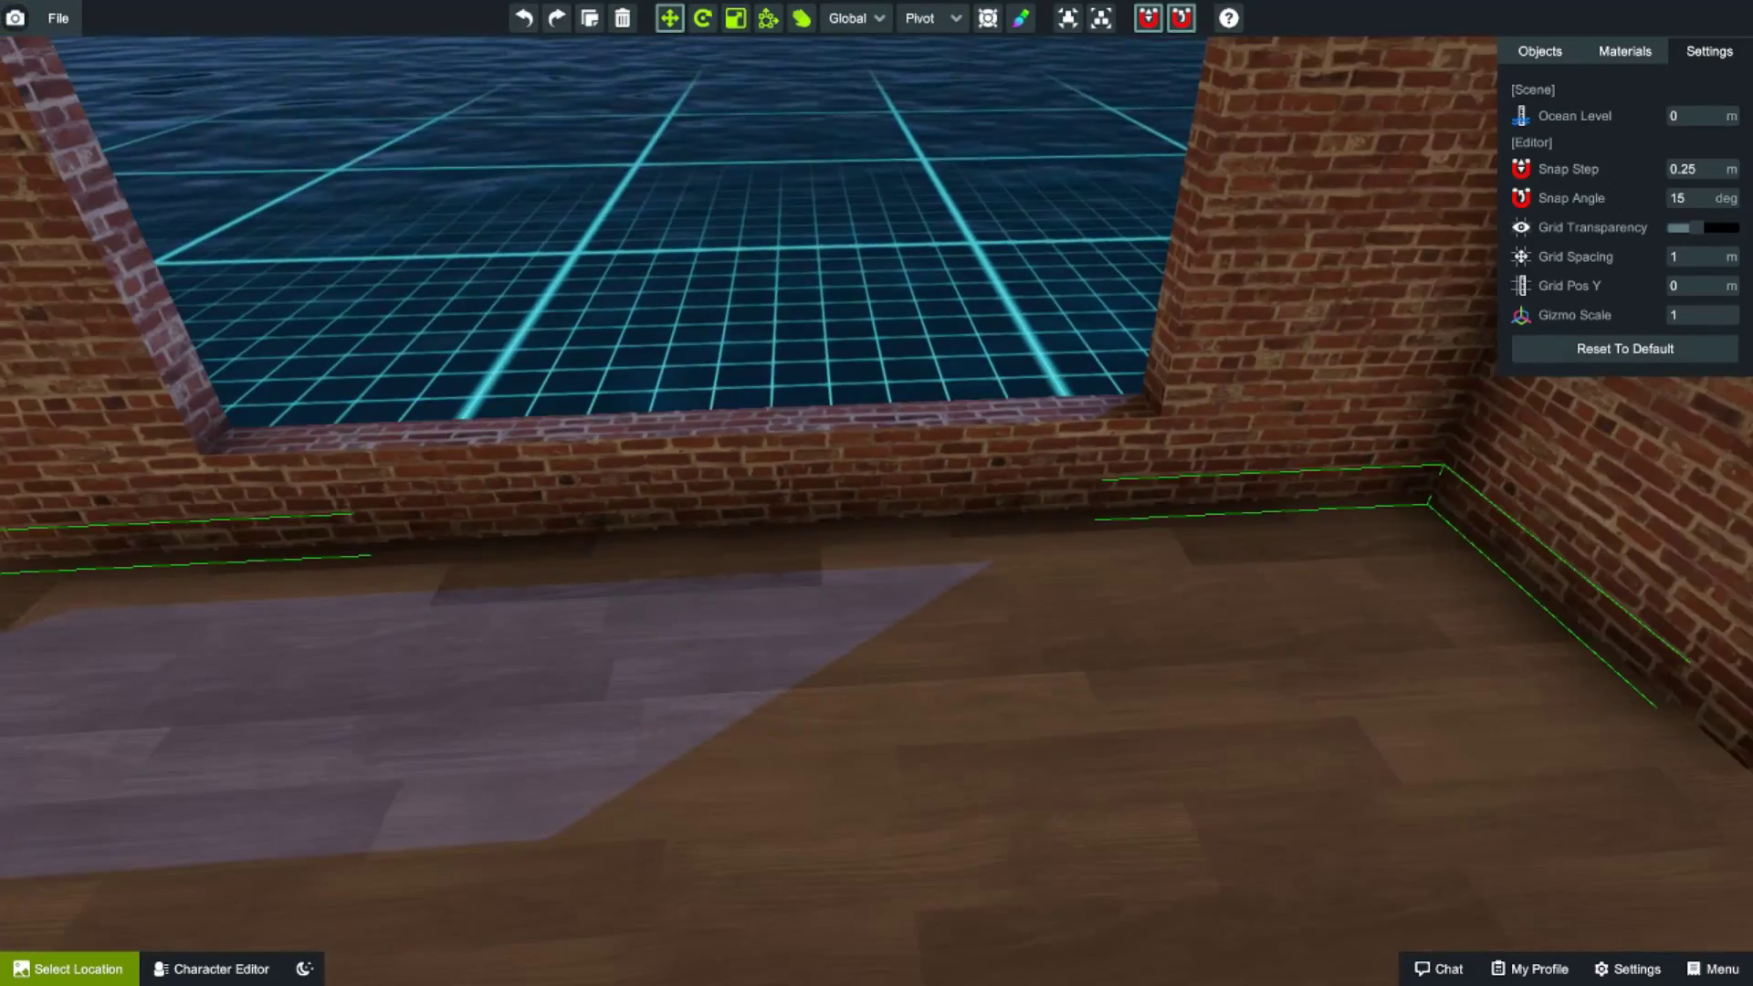
pyautogui.moveTo(900, 624); pyautogui.dragTo(818, 570, button='right')
pyautogui.moveTo(563, 507); pyautogui.dragTo(717, 727, button='right')
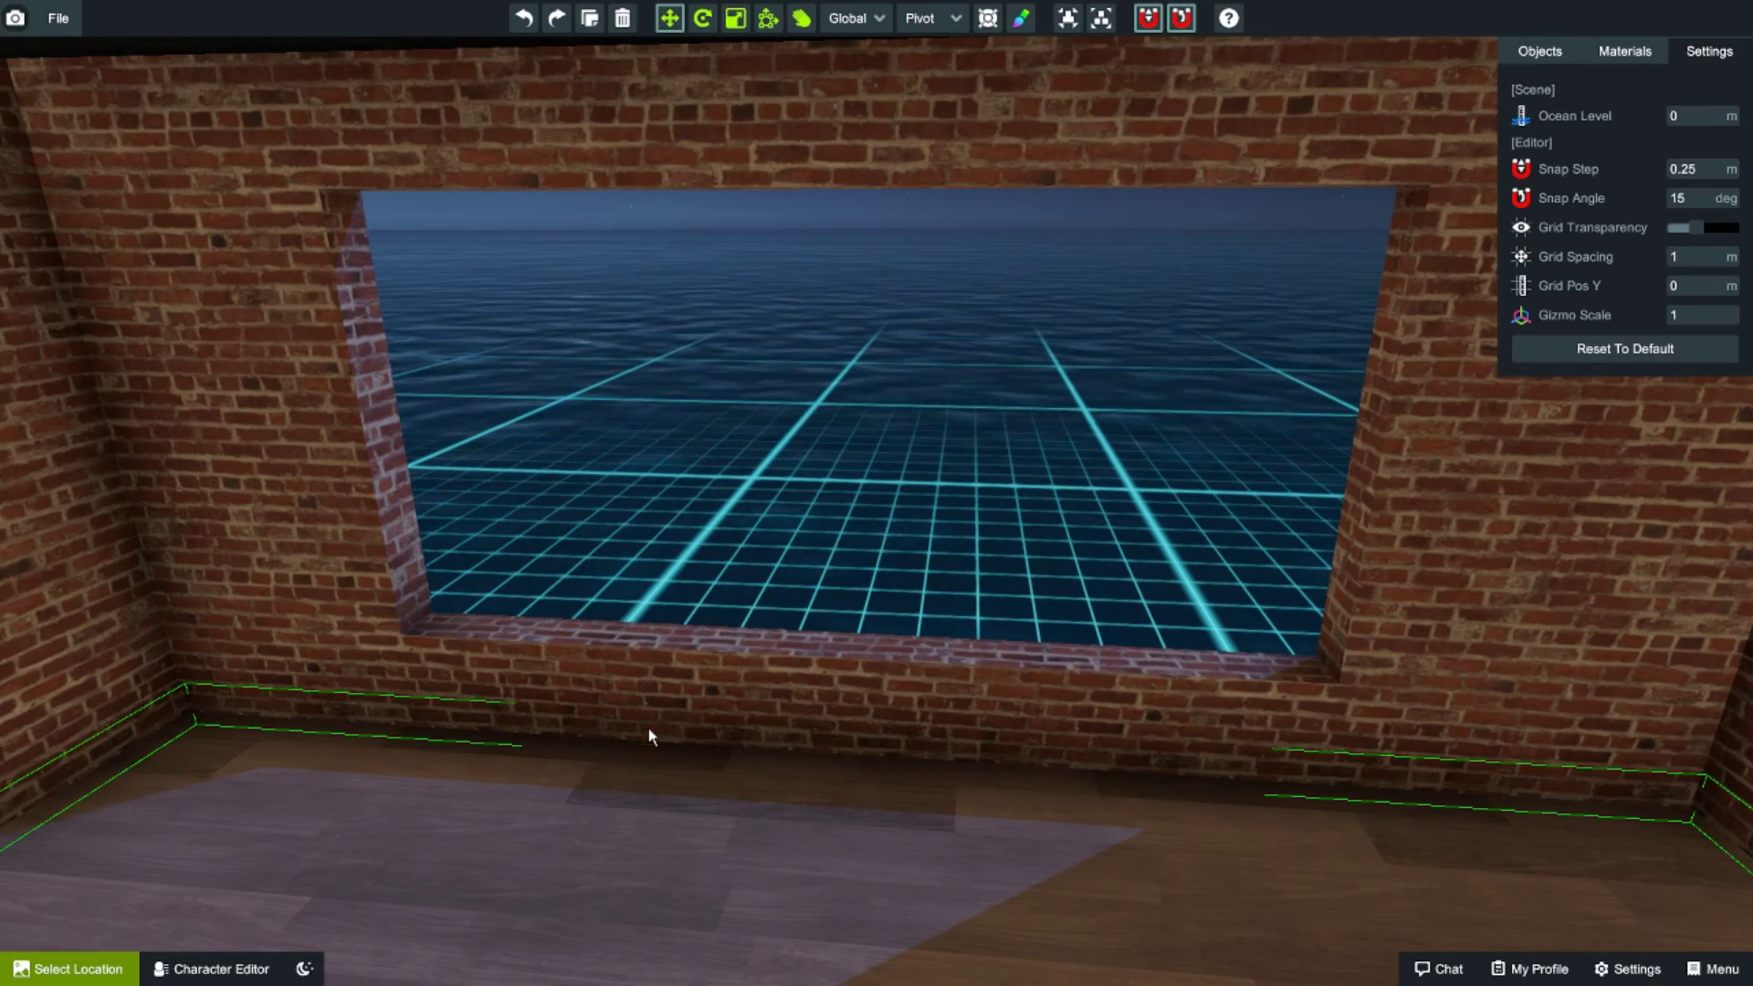
pyautogui.moveTo(693, 856); pyautogui.dragTo(622, 863, button='right')
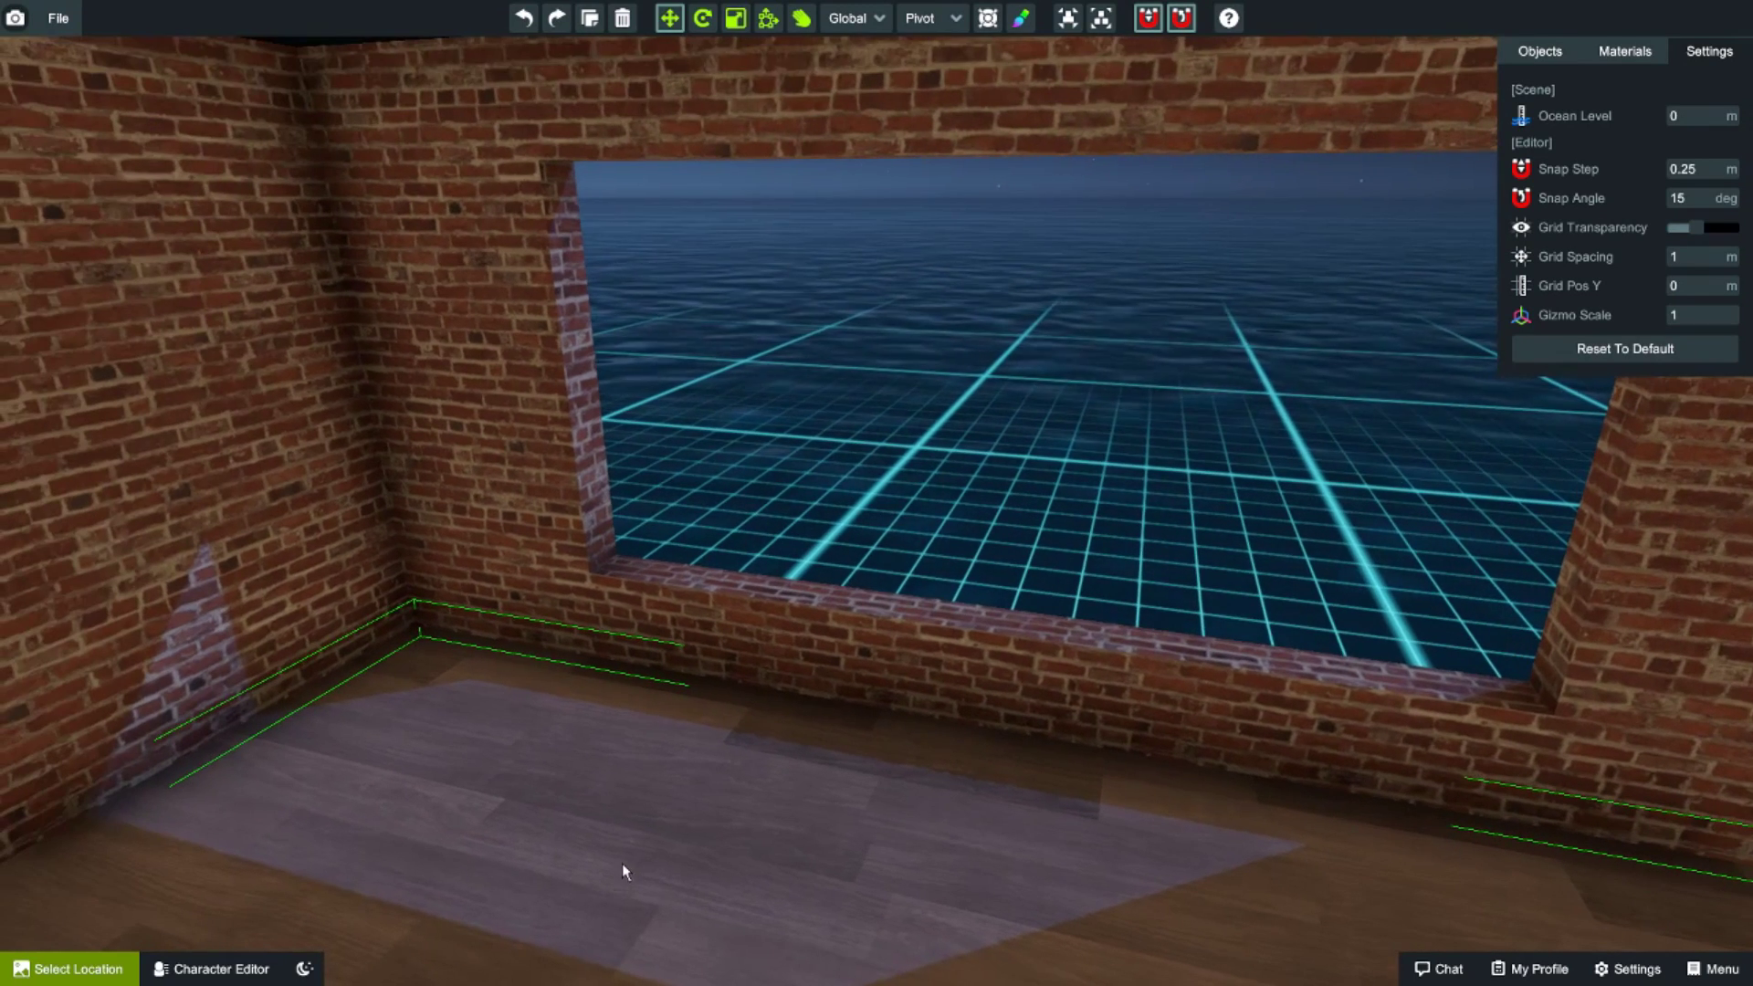
# - Fill the window opening with a duplicate of its side wall piece, moved in beside the original and stretched to the opposite side
pyautogui.click(489, 356)
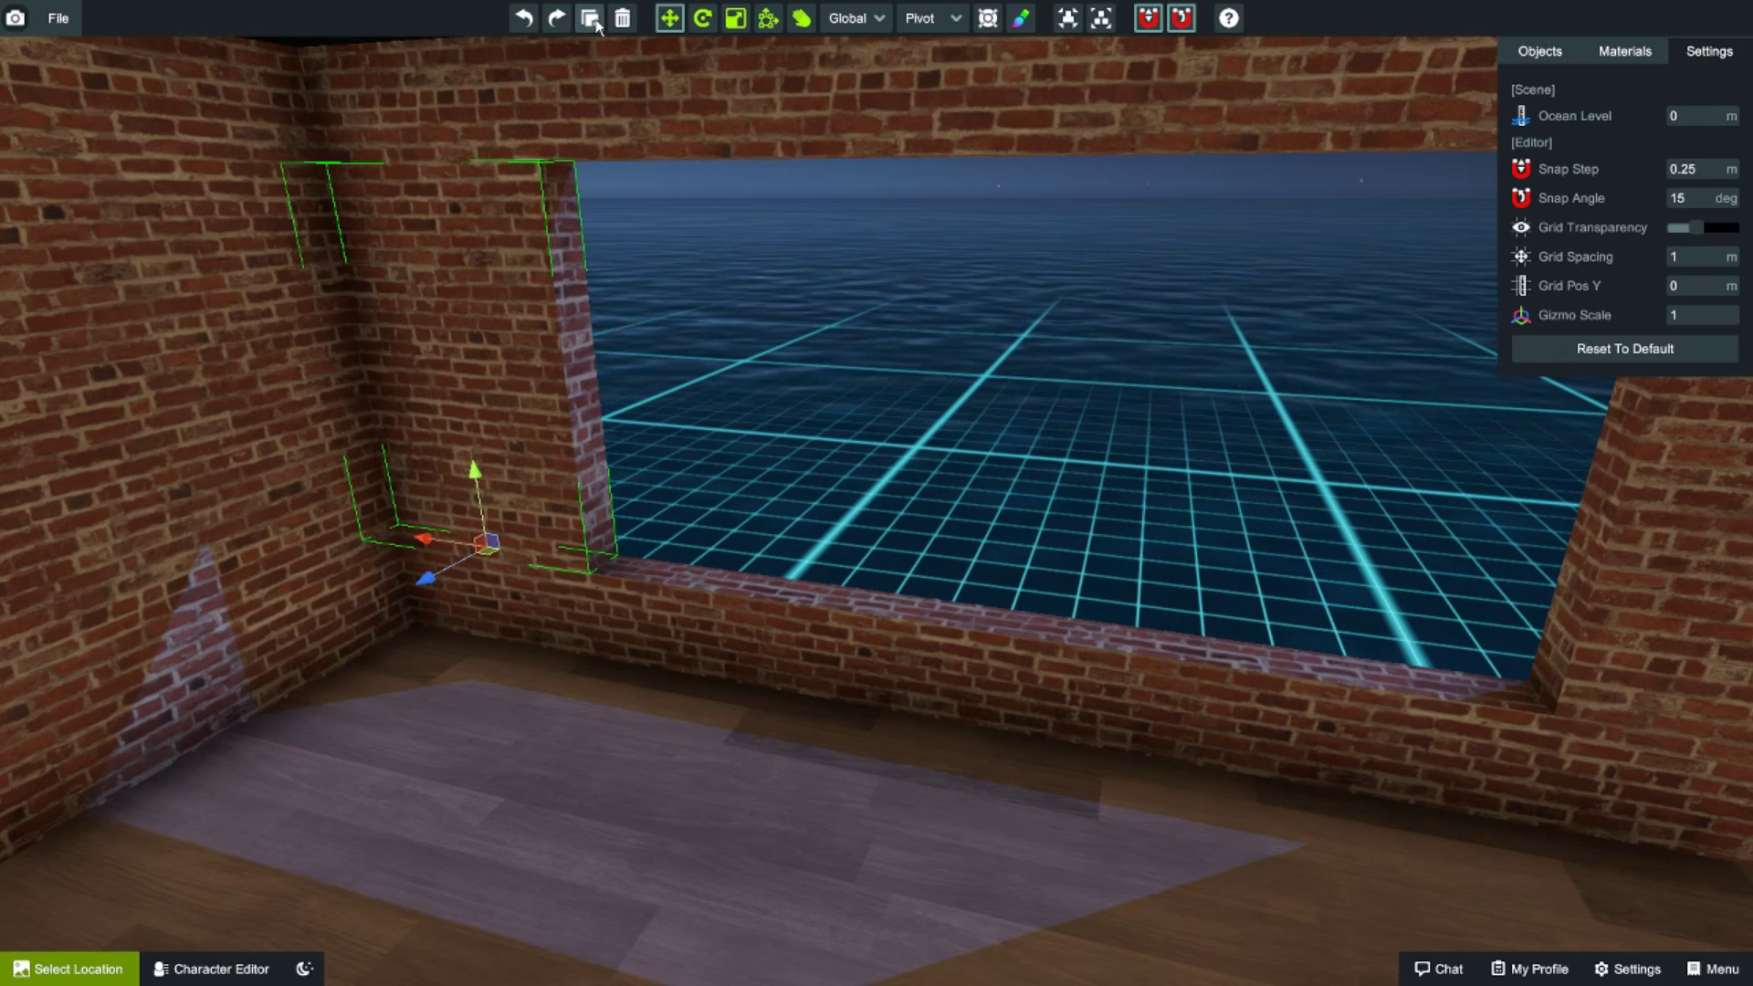
pyautogui.click(766, 20)
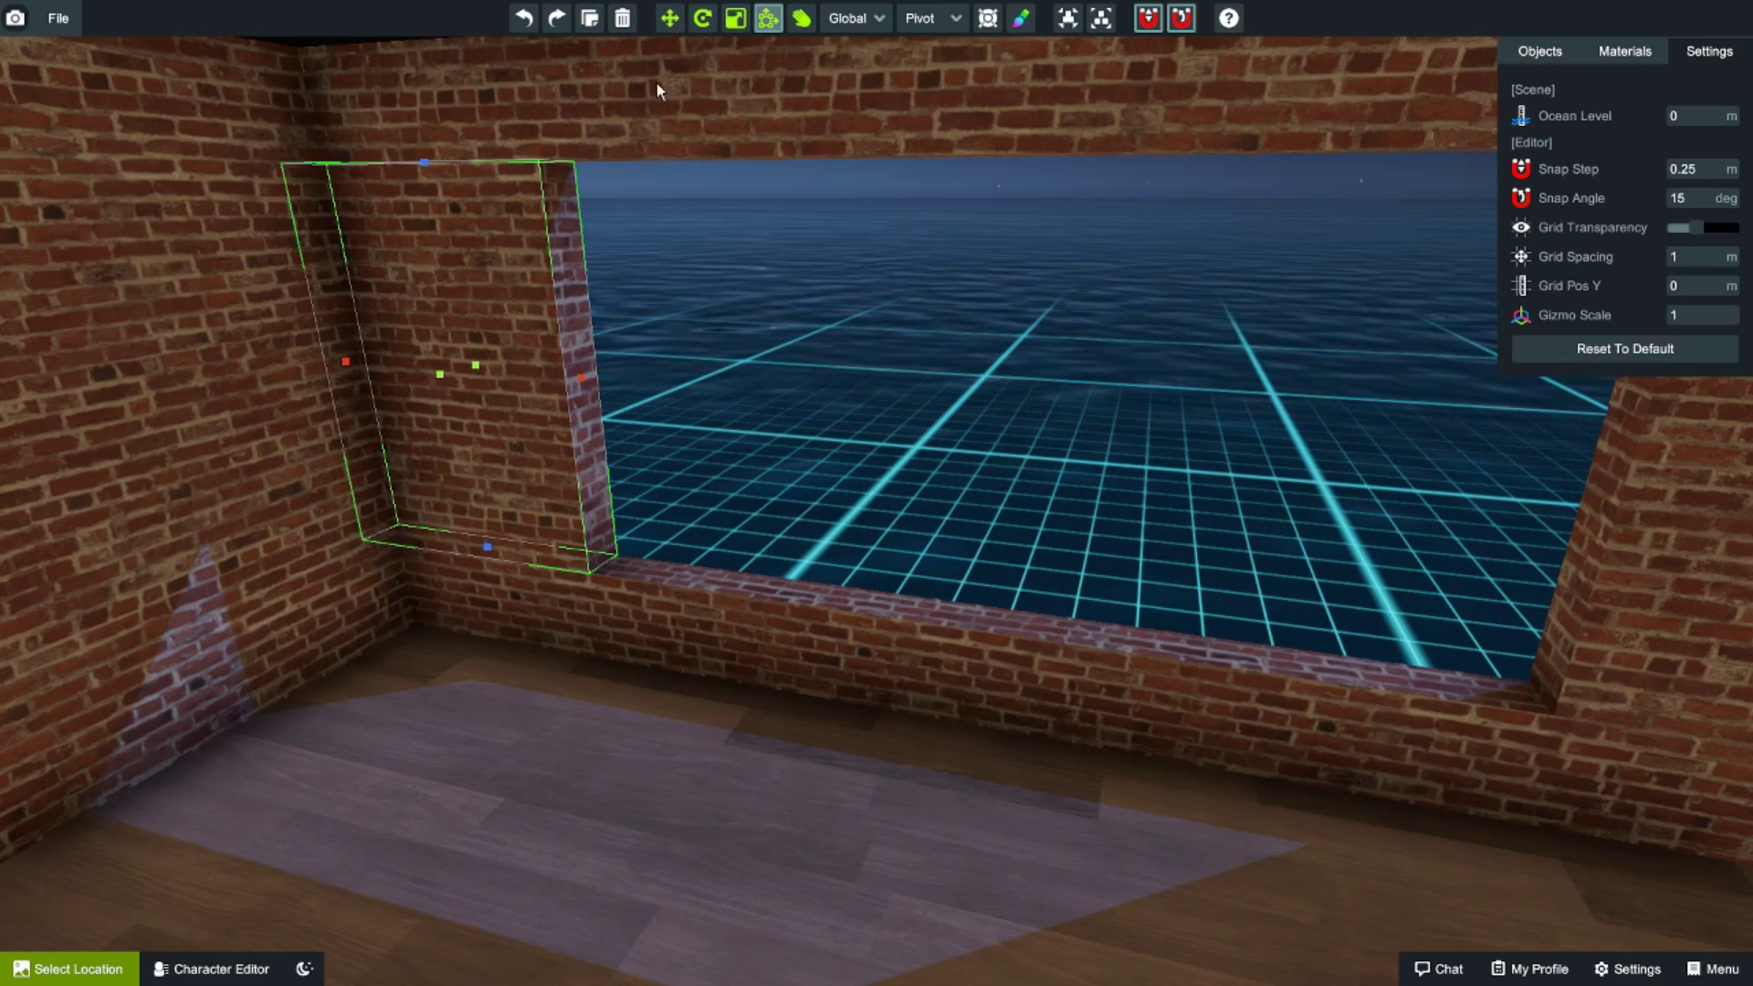
pyautogui.click(670, 18)
pyautogui.moveTo(439, 546); pyautogui.dragTo(645, 568)
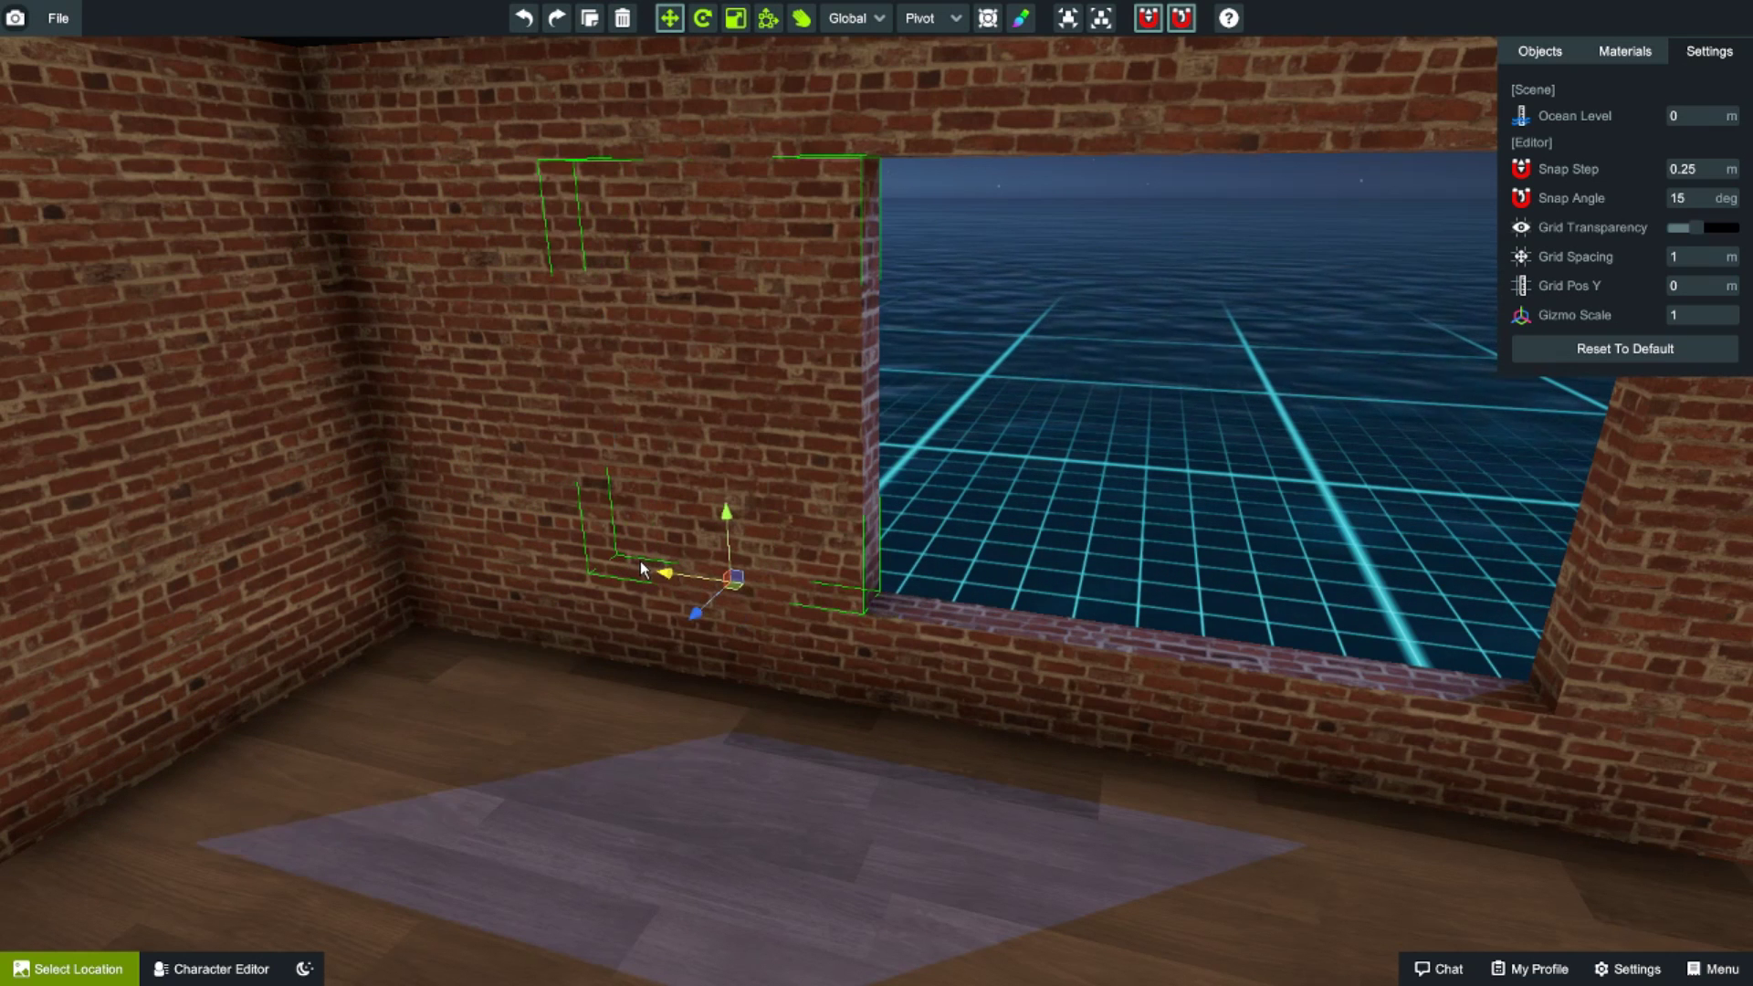
pyautogui.click(769, 18)
pyautogui.moveTo(871, 402); pyautogui.dragTo(1606, 478)
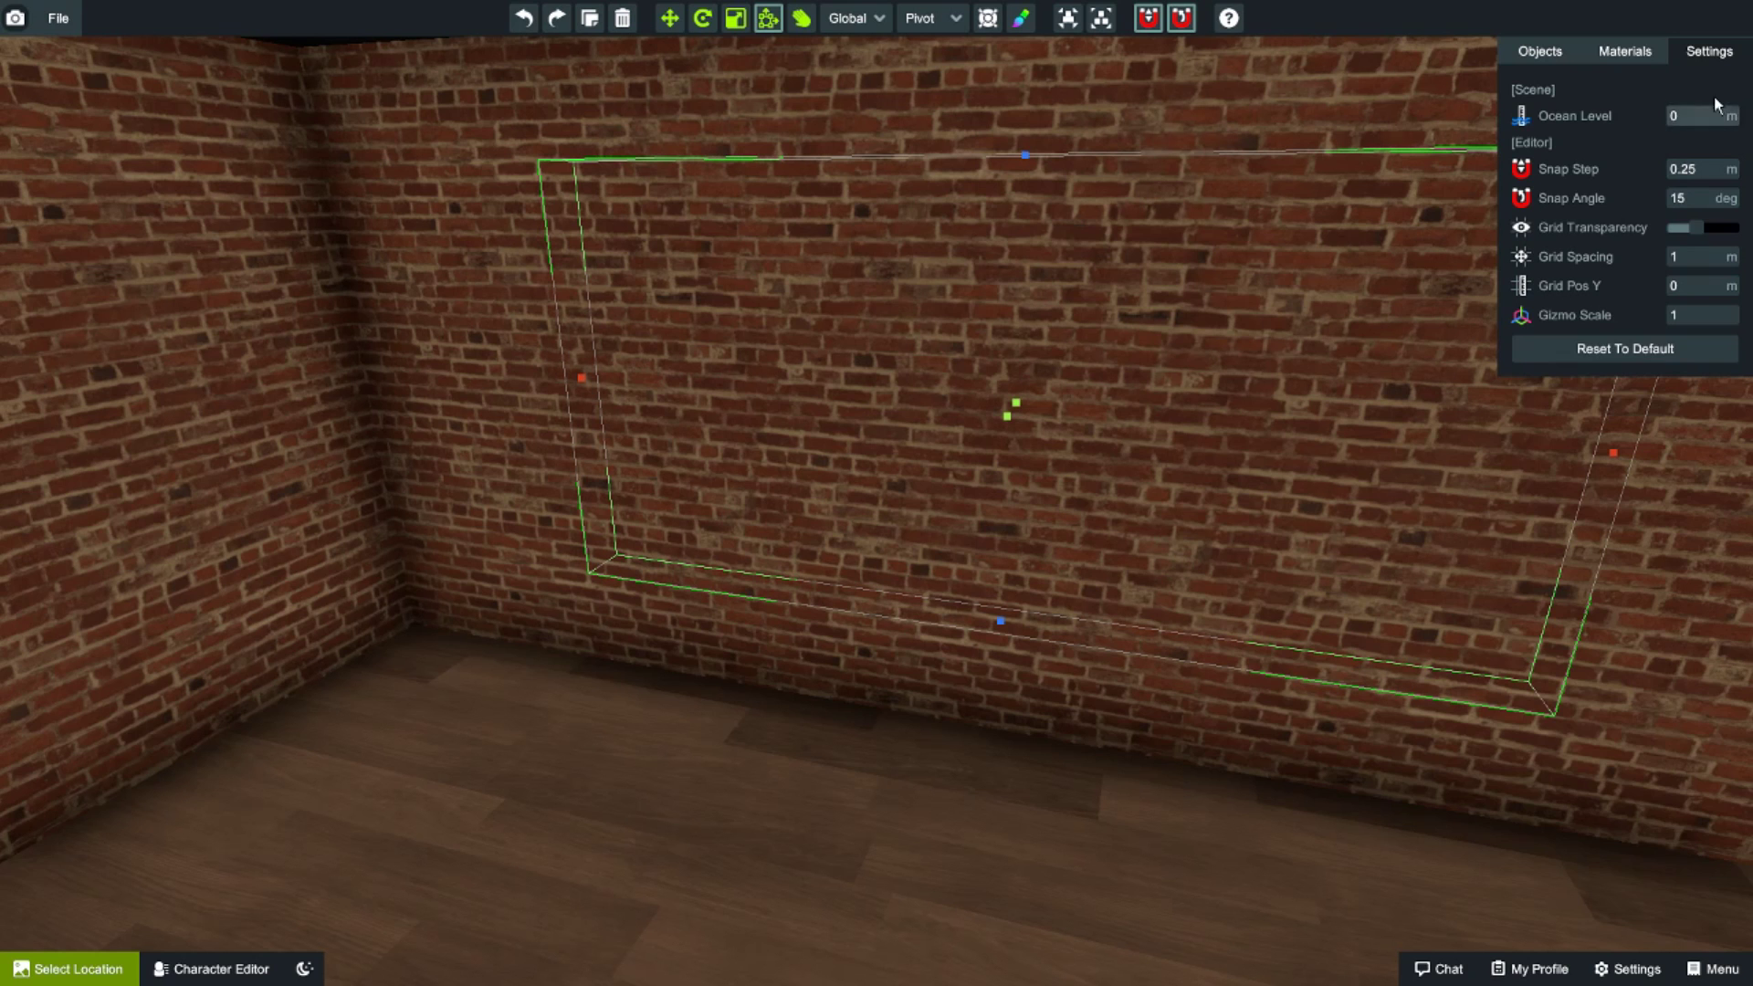
# - Apply the transparent glass material from Solid Colors to the panel filling the window opening
pyautogui.click(1632, 53)
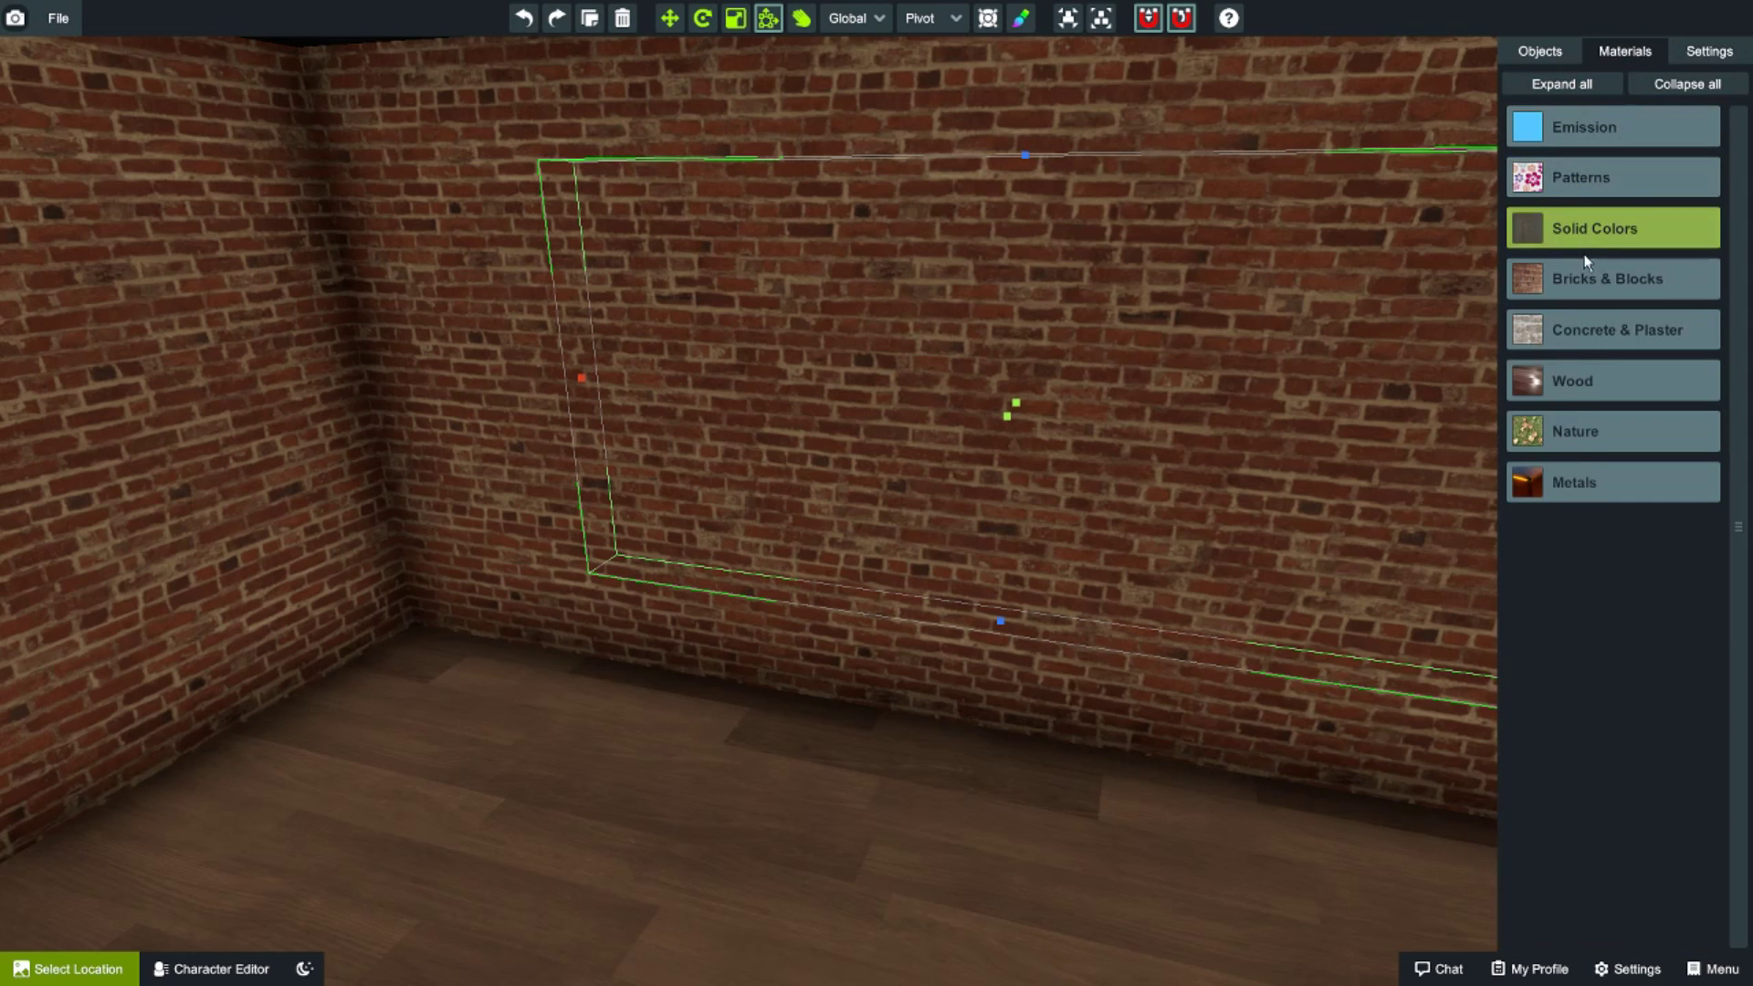
pyautogui.click(1593, 232)
pyautogui.click(1613, 289)
pyautogui.moveTo(1099, 603); pyautogui.dragTo(771, 777, button='right')
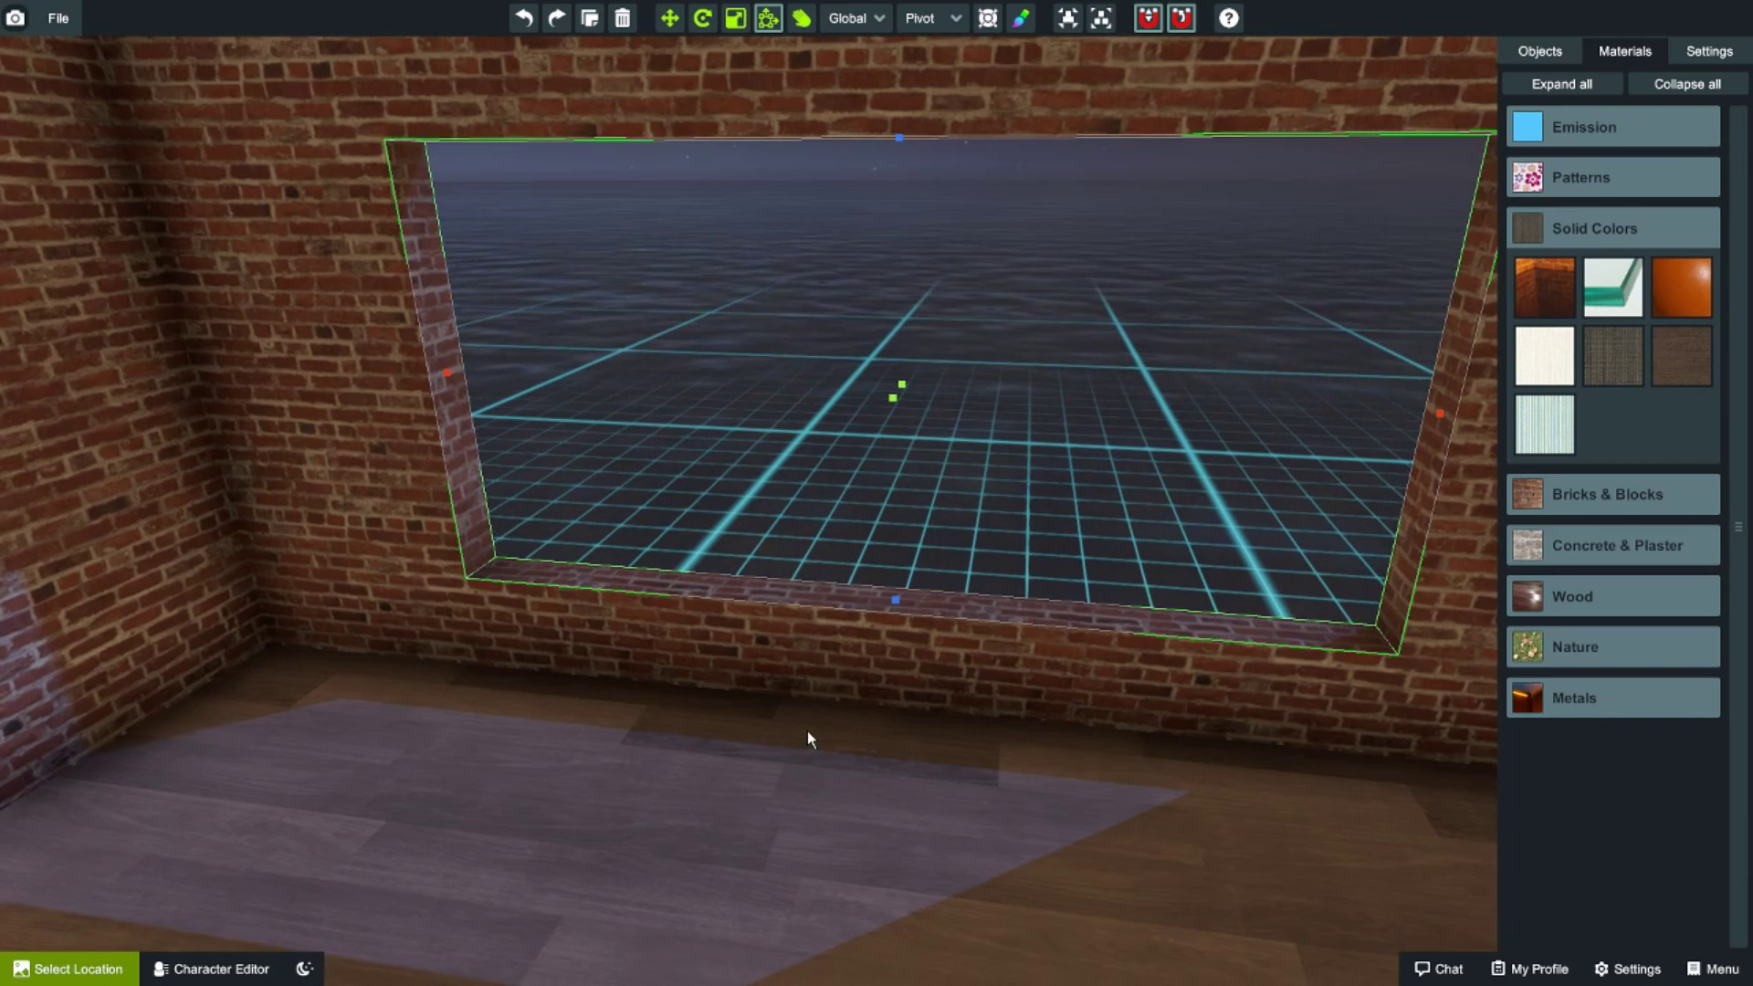
# - Set the snap step to 0.125 m and thin the glass pane by one snap step from the room side
pyautogui.click(1698, 55)
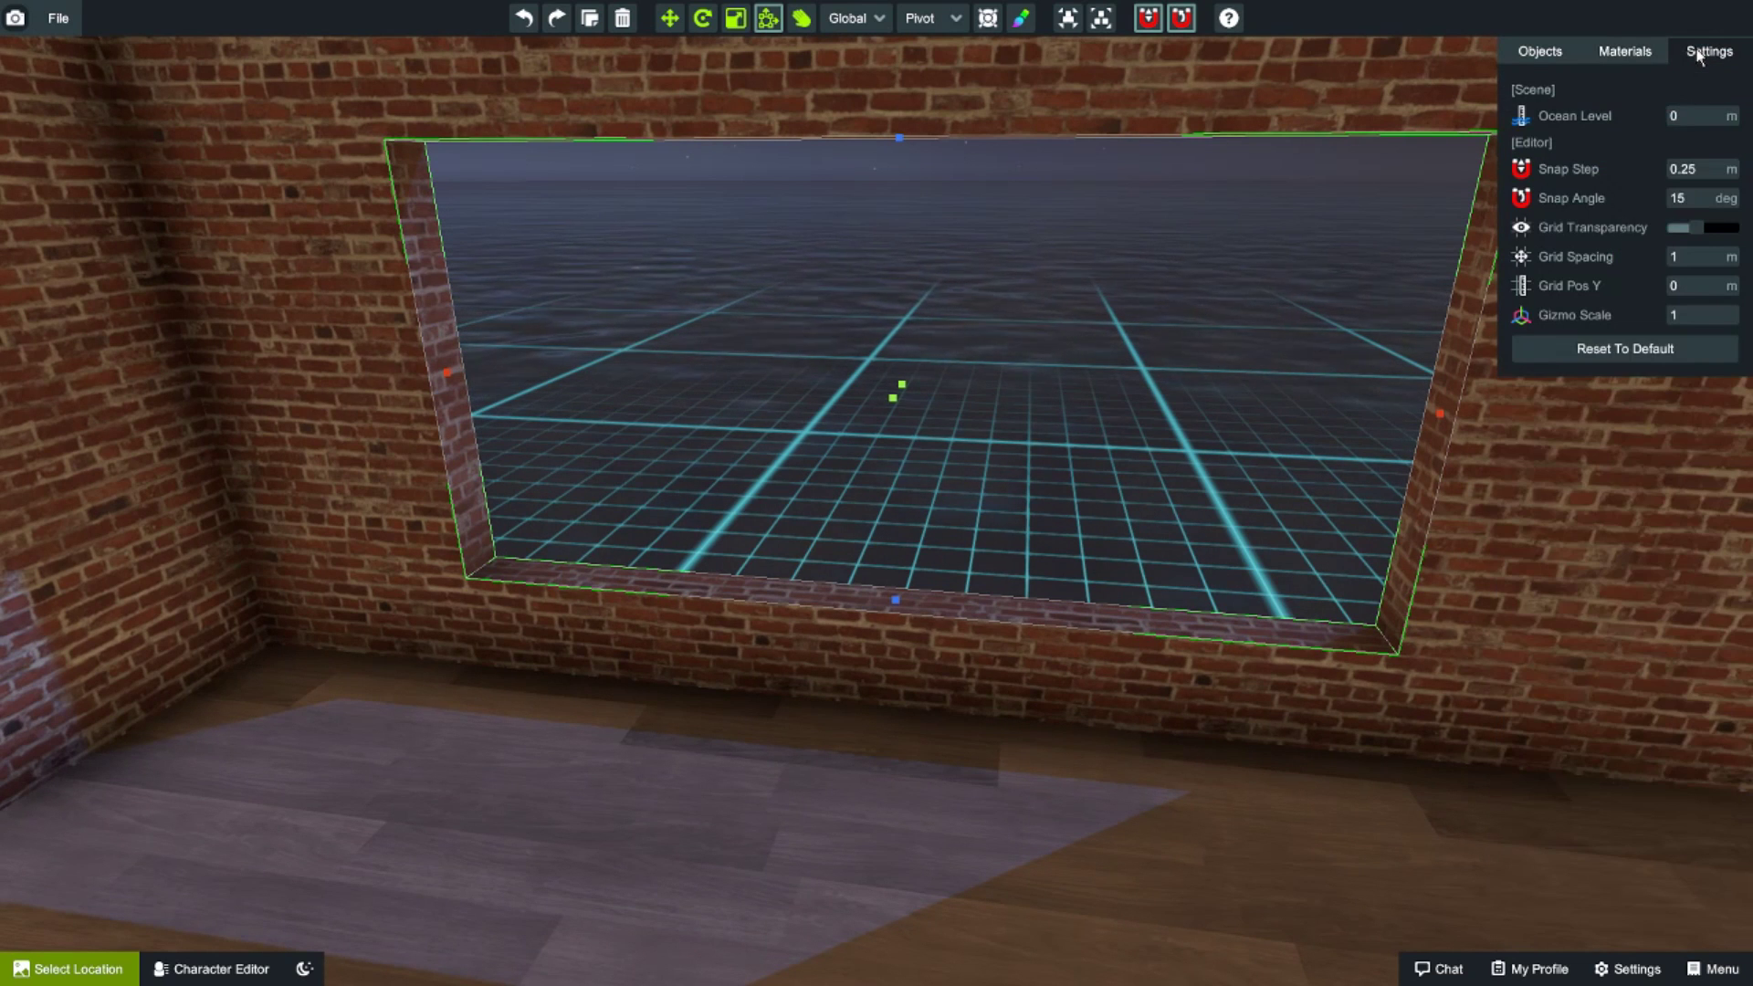
pyautogui.click(1684, 172)
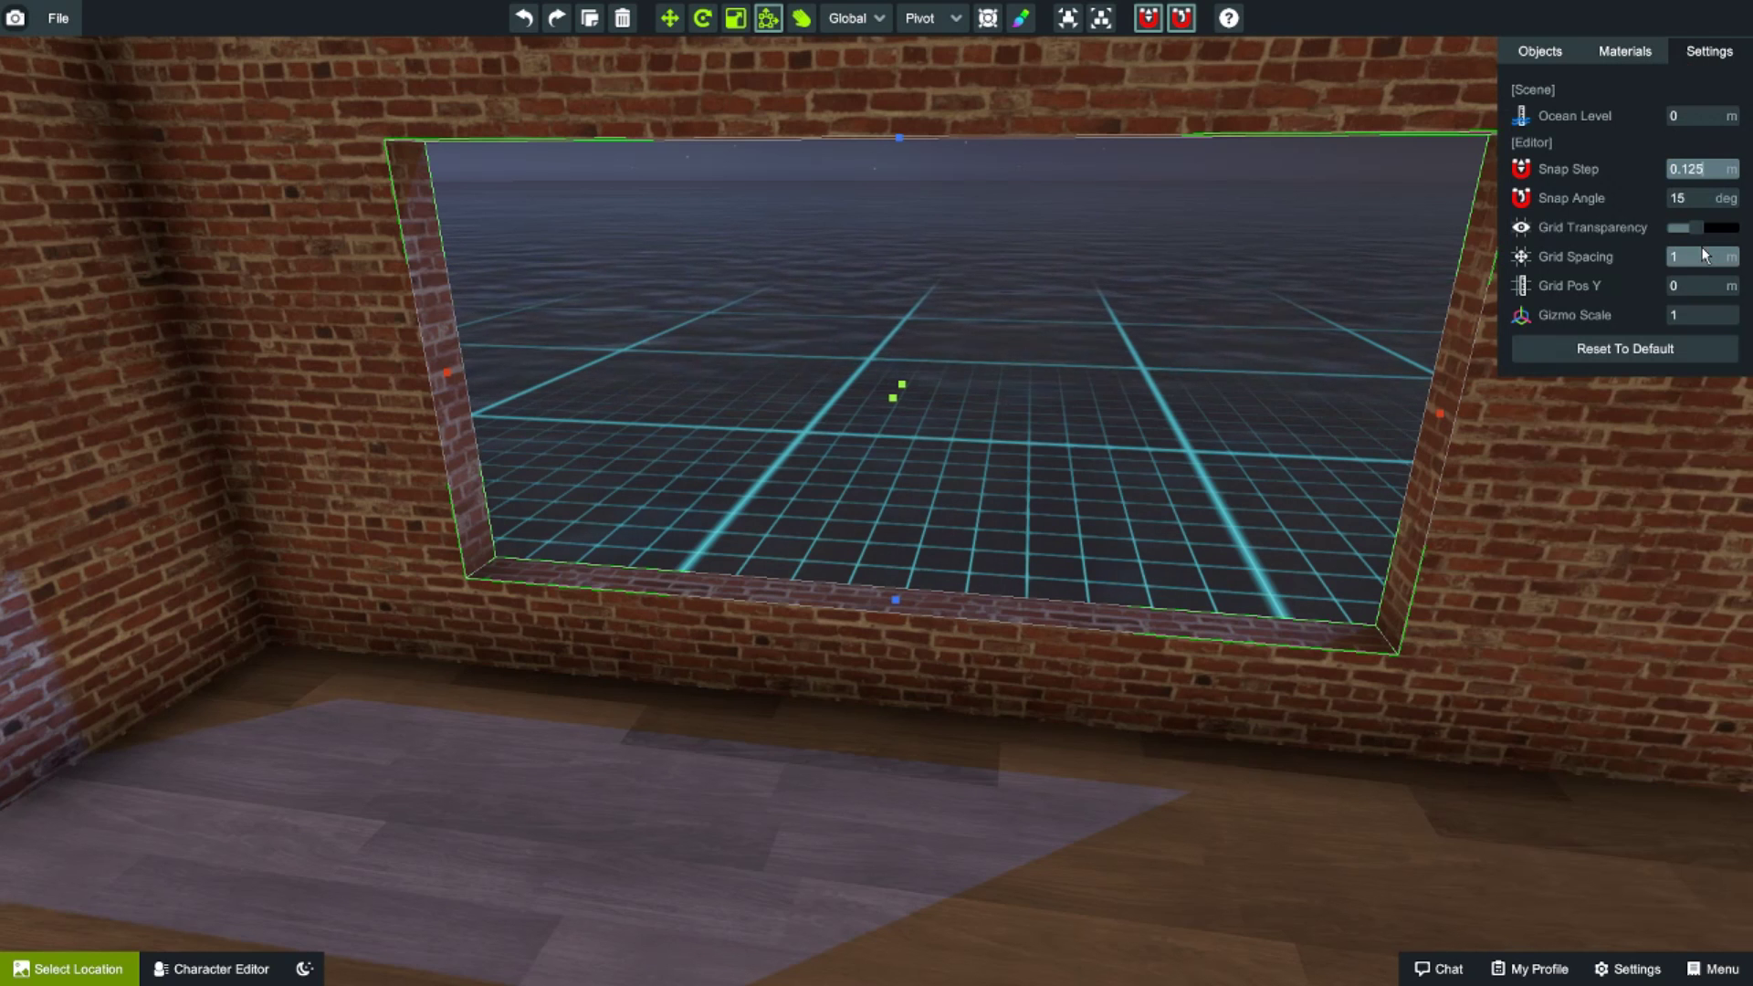
pyautogui.click(893, 399)
pyautogui.moveTo(894, 399); pyautogui.dragTo(899, 395)
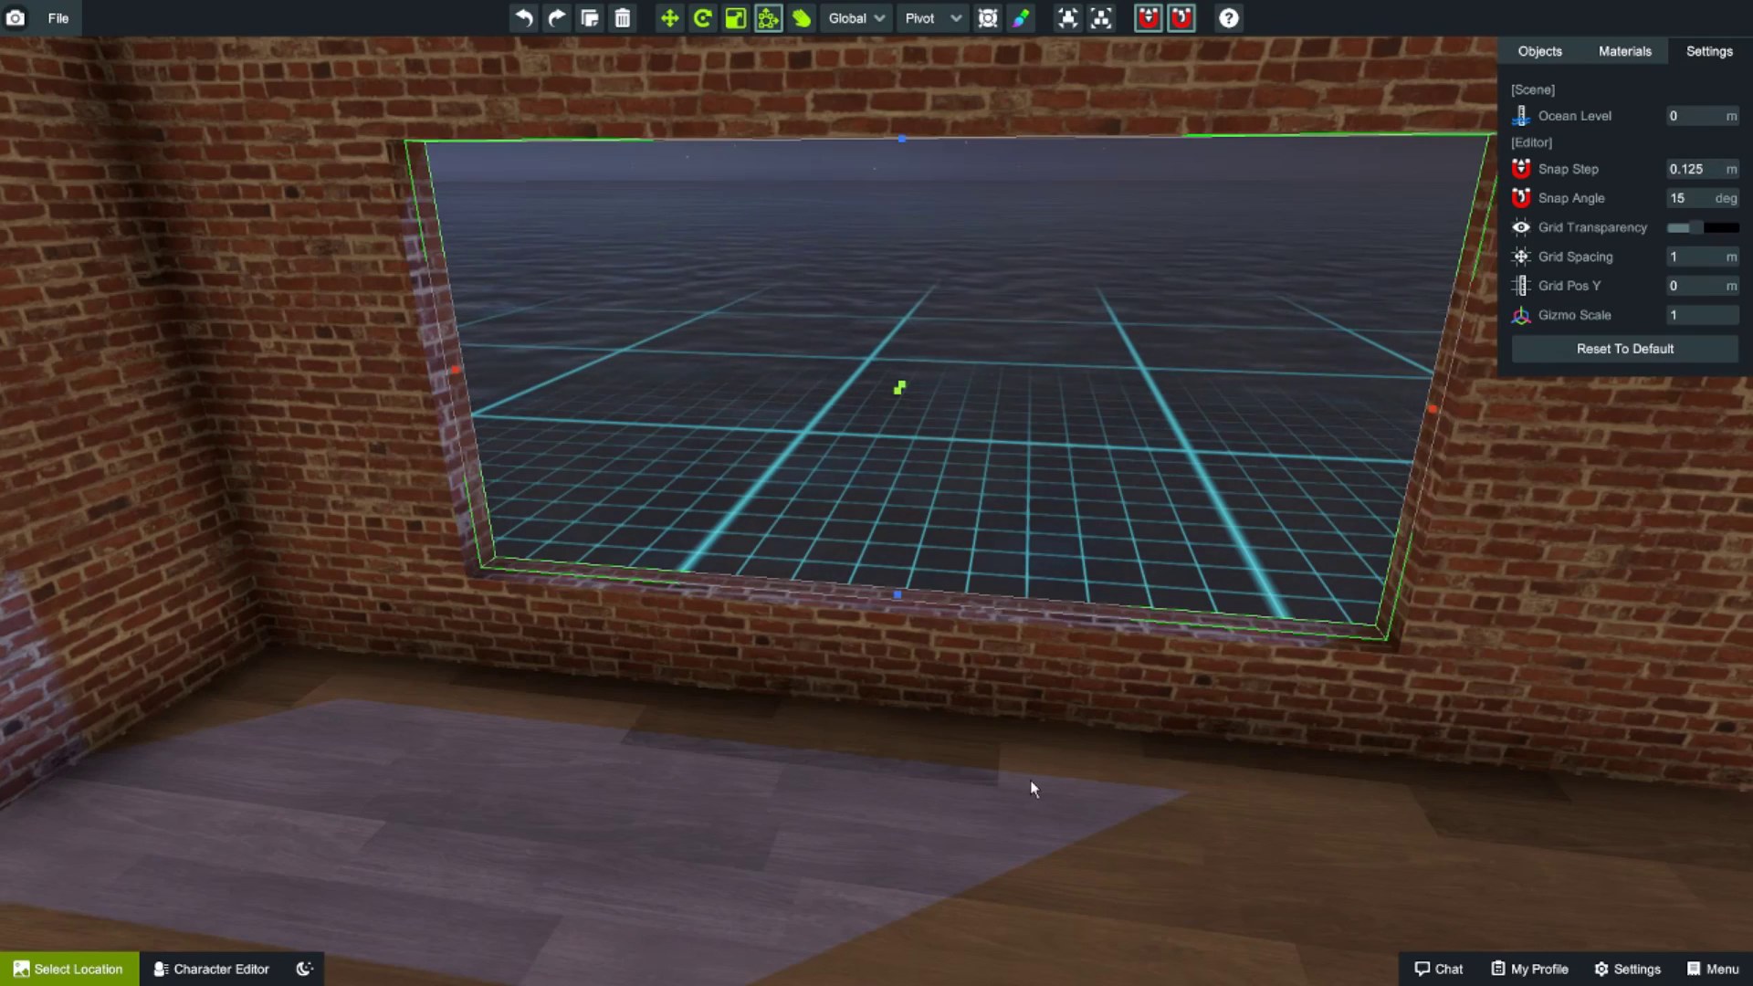
# - Try to thin the glass pane by one more snap step and restore its thickness
pyautogui.moveTo(1031, 785); pyautogui.dragTo(719, 800, button='right')
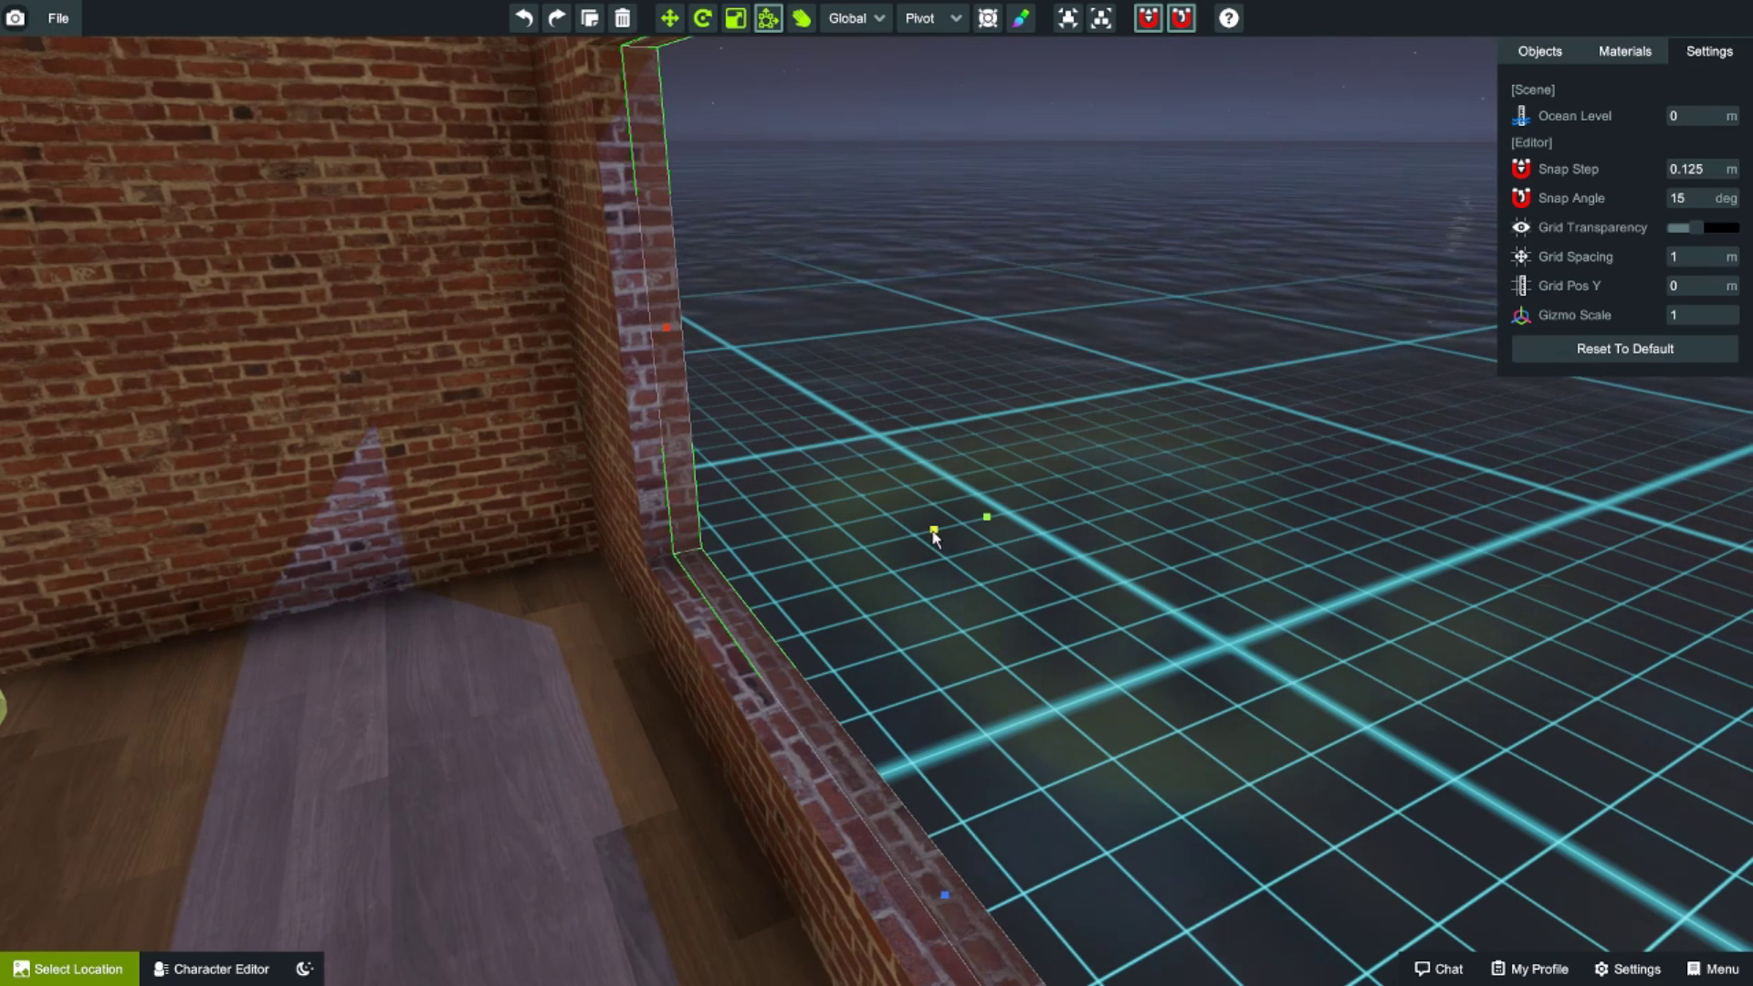
pyautogui.moveTo(933, 531); pyautogui.dragTo(950, 527)
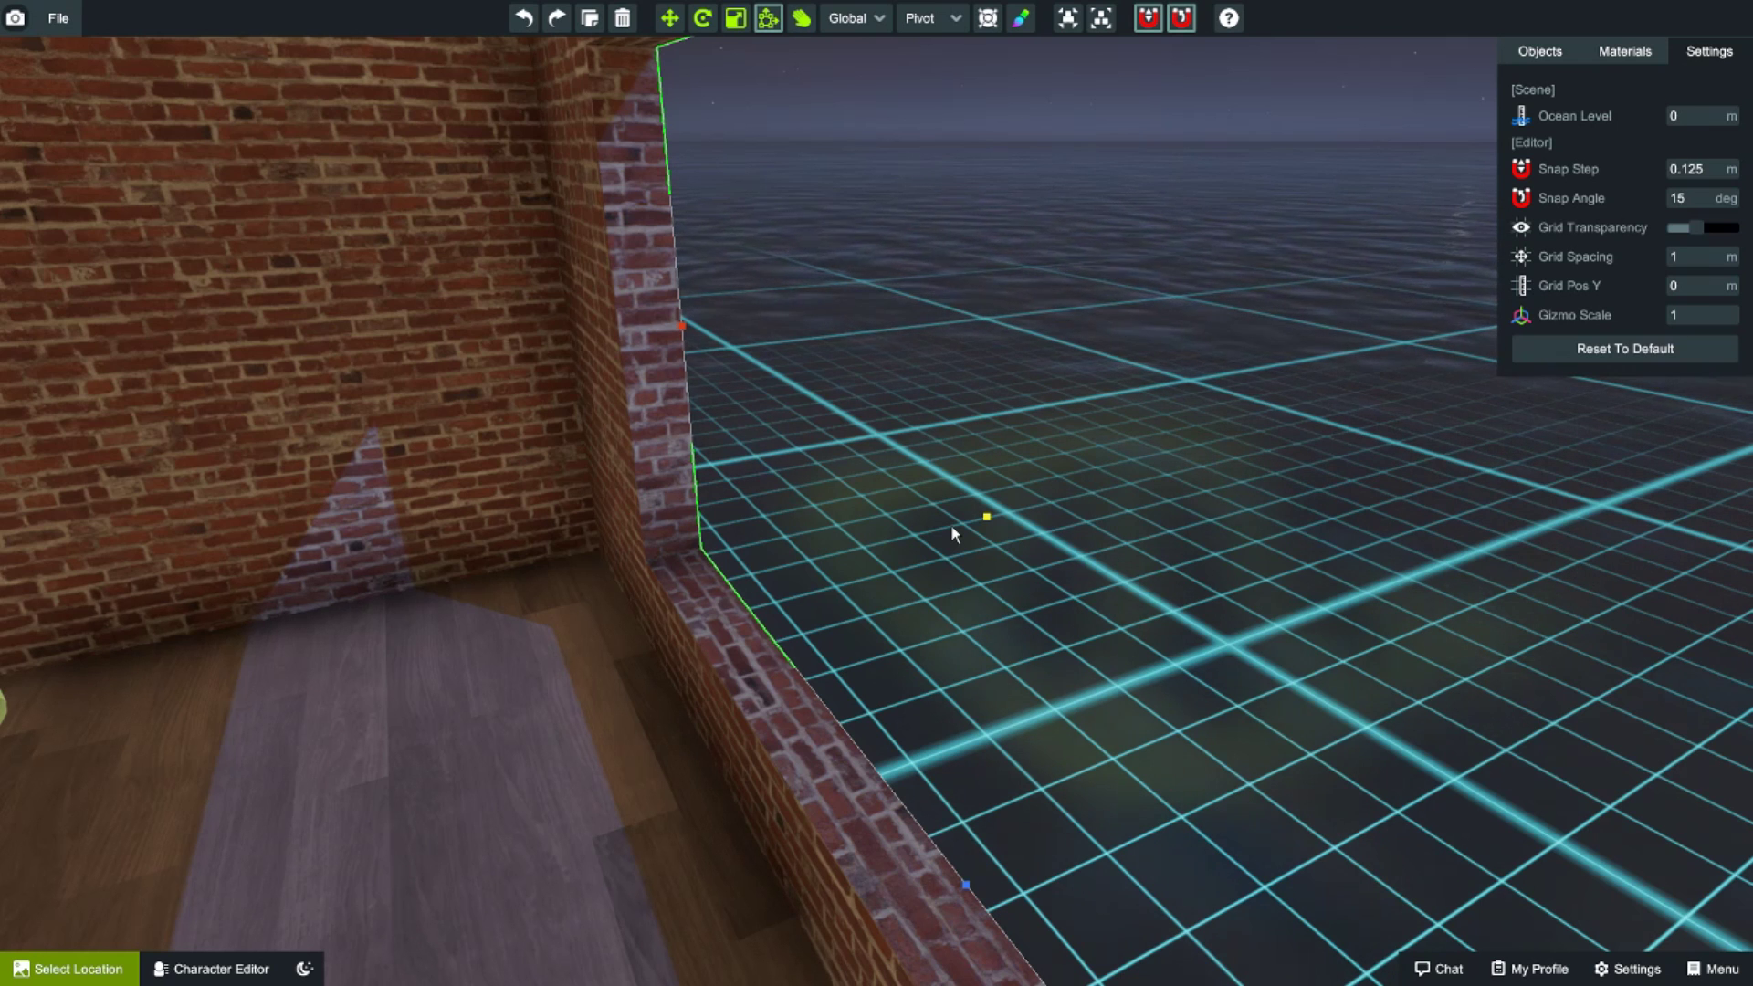
pyautogui.moveTo(948, 529); pyautogui.dragTo(932, 535)
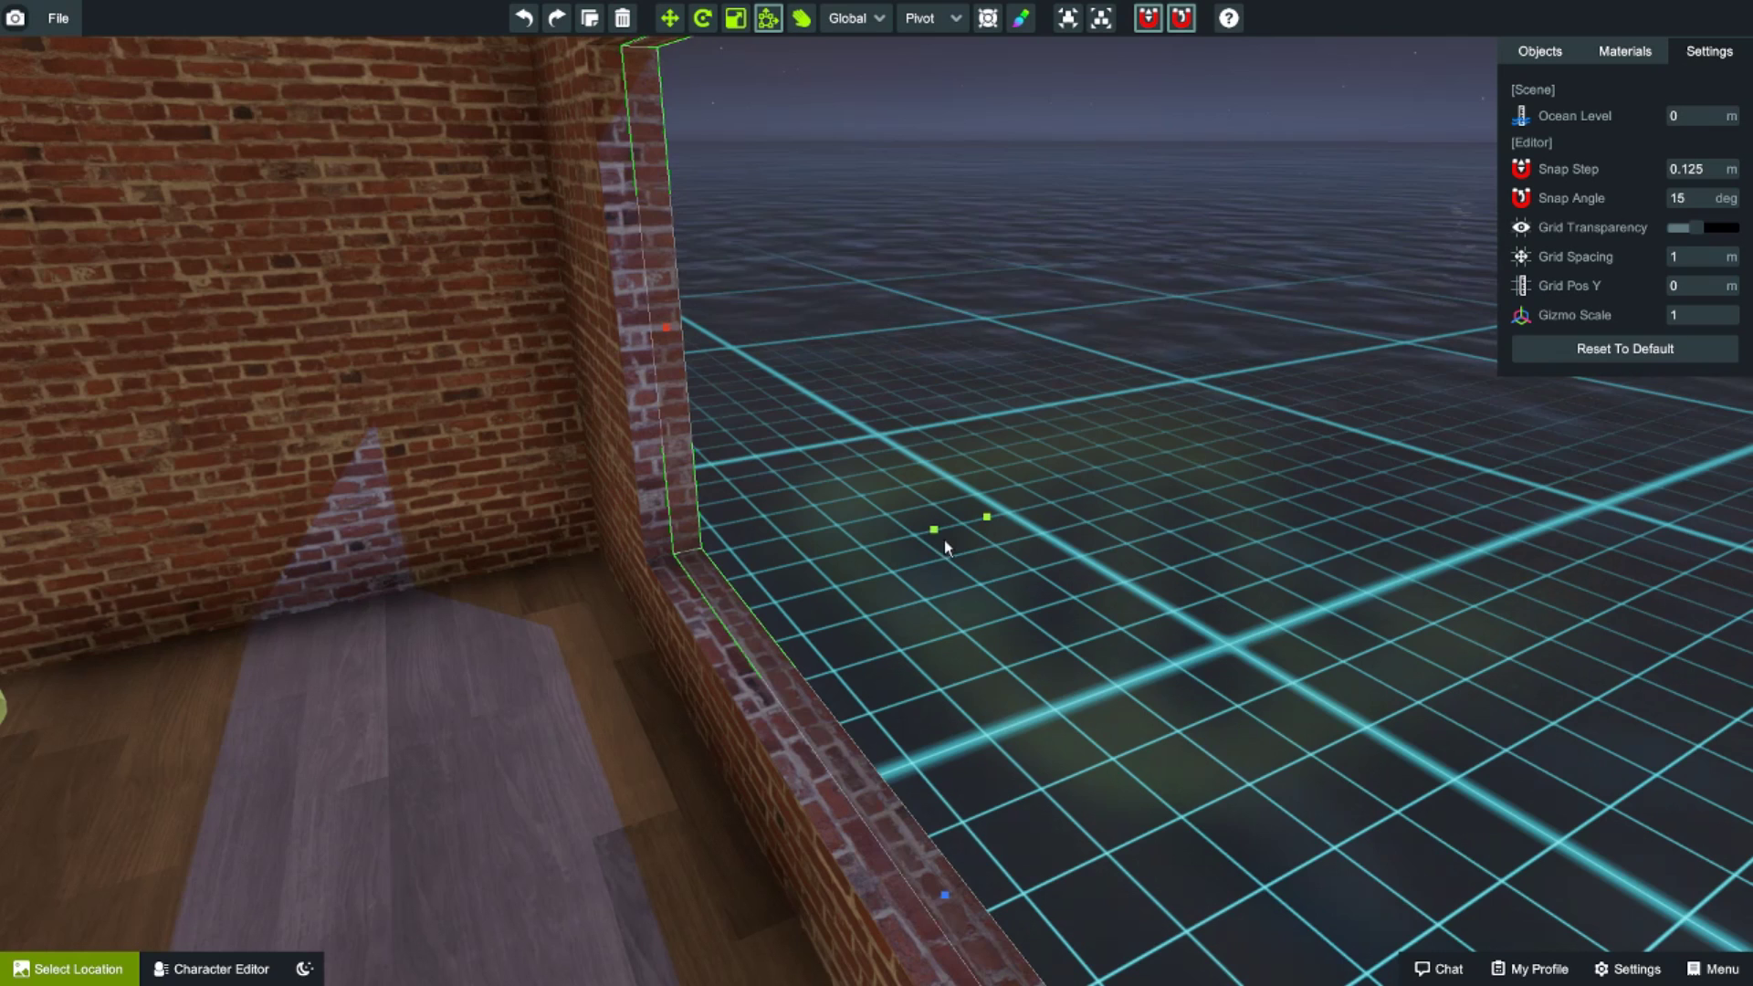
# - Turn off position snapping and move the glass pane slightly towards the room within the brick opening
pyautogui.moveTo(1125, 546); pyautogui.dragTo(1028, 550, button='right')
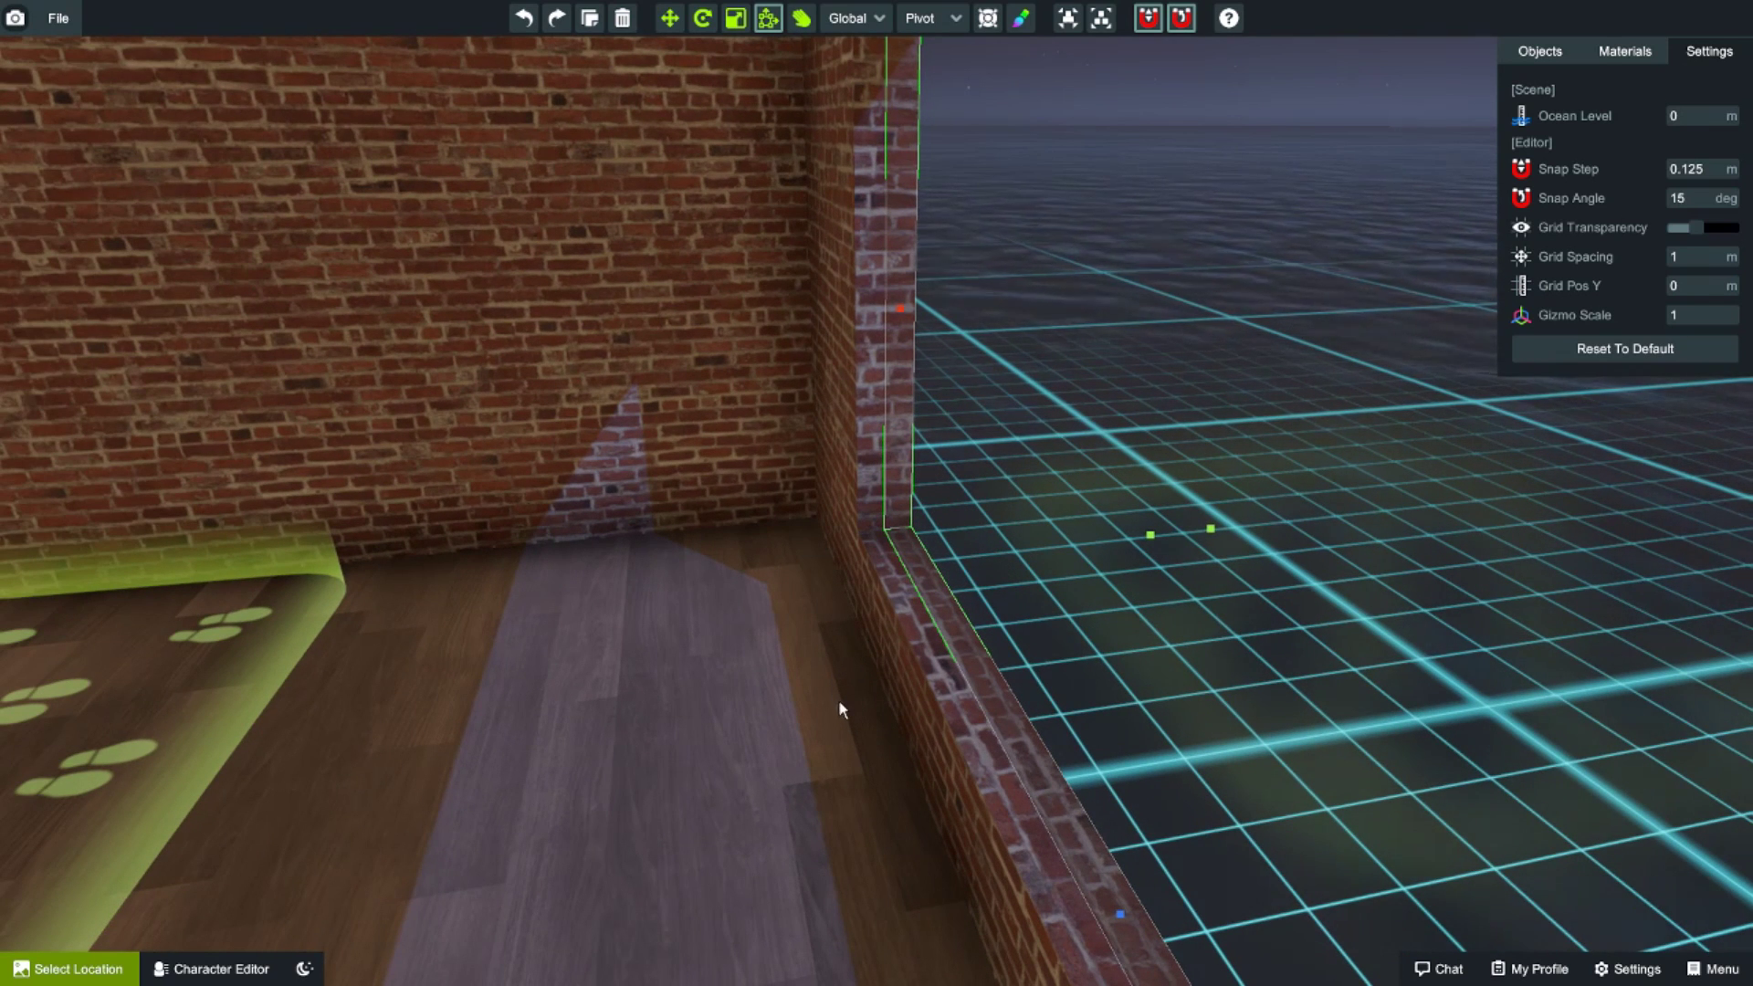
pyautogui.moveTo(844, 709); pyautogui.dragTo(1177, 691, button='right')
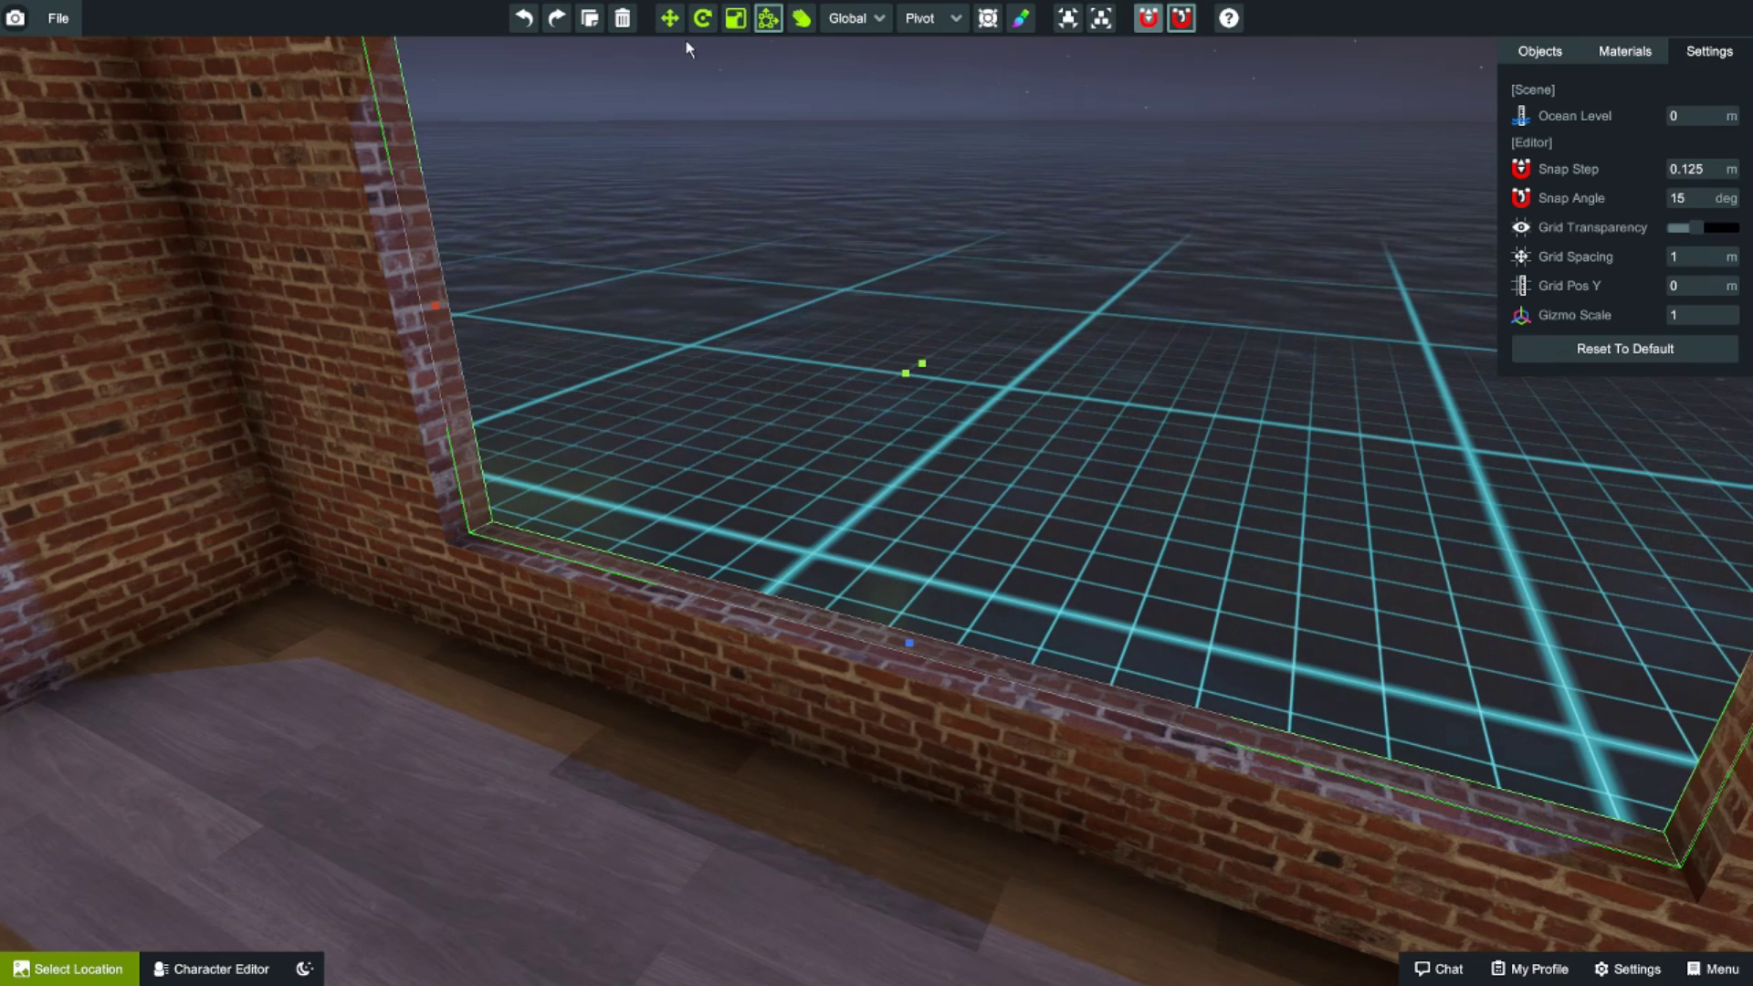
pyautogui.click(670, 18)
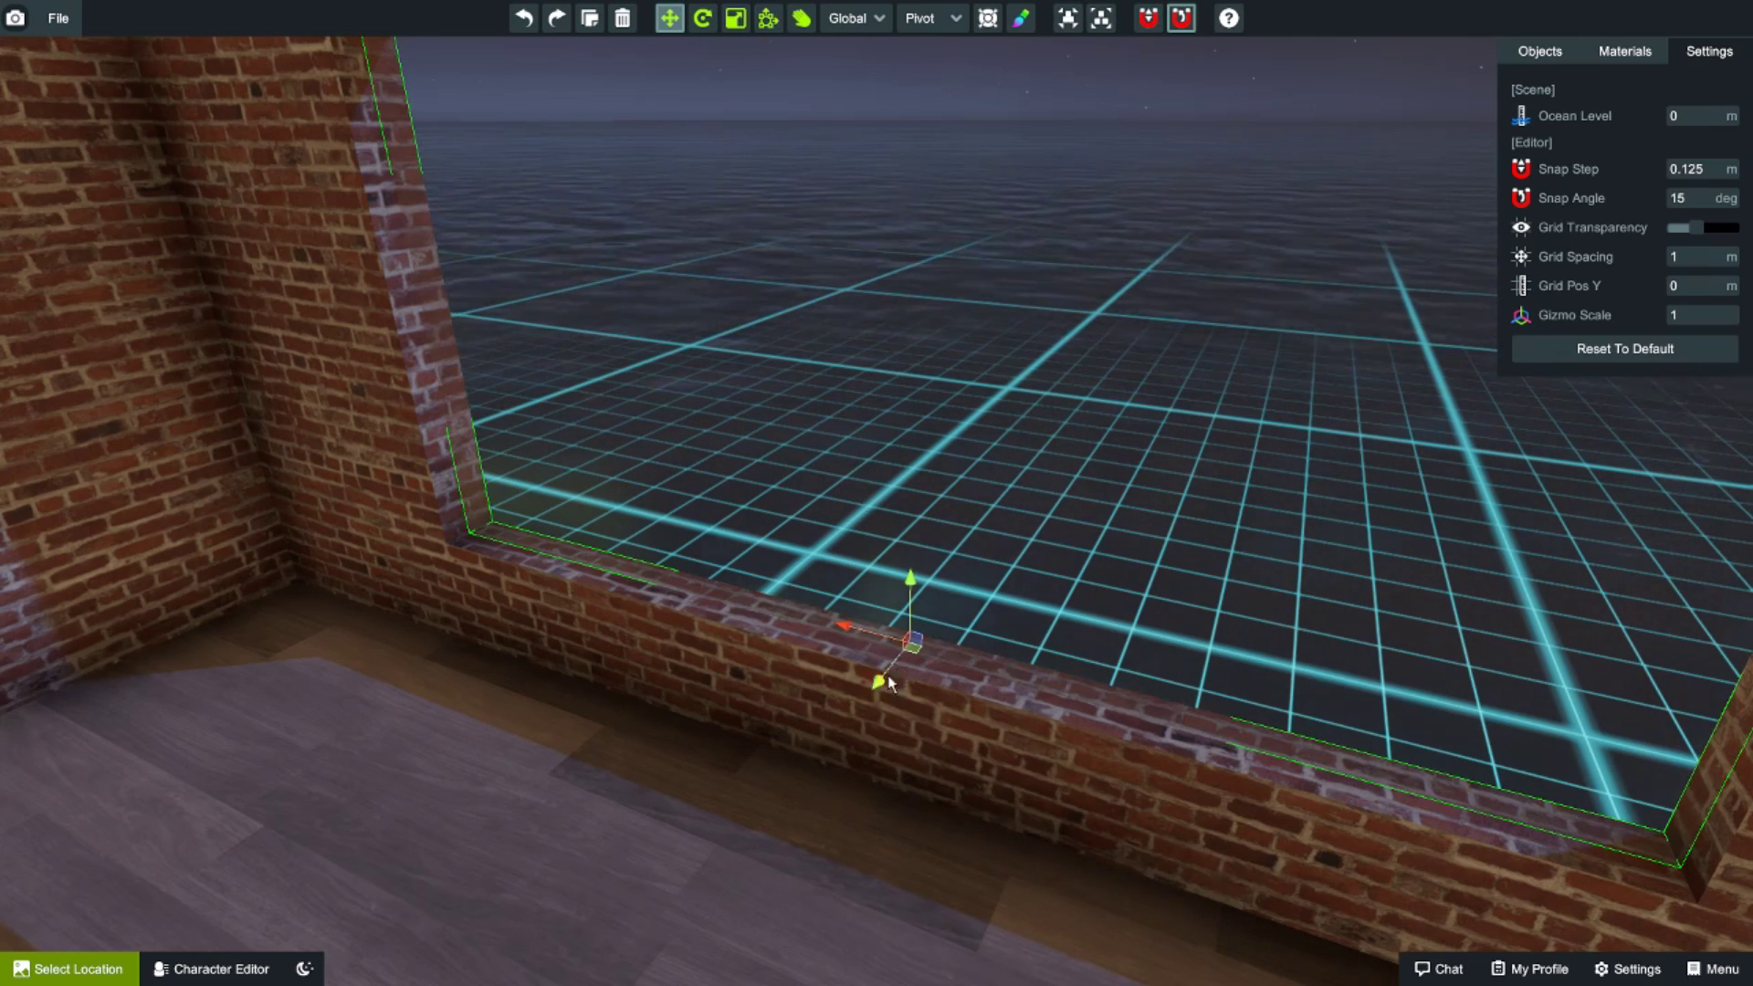
pyautogui.moveTo(879, 682); pyautogui.dragTo(872, 693)
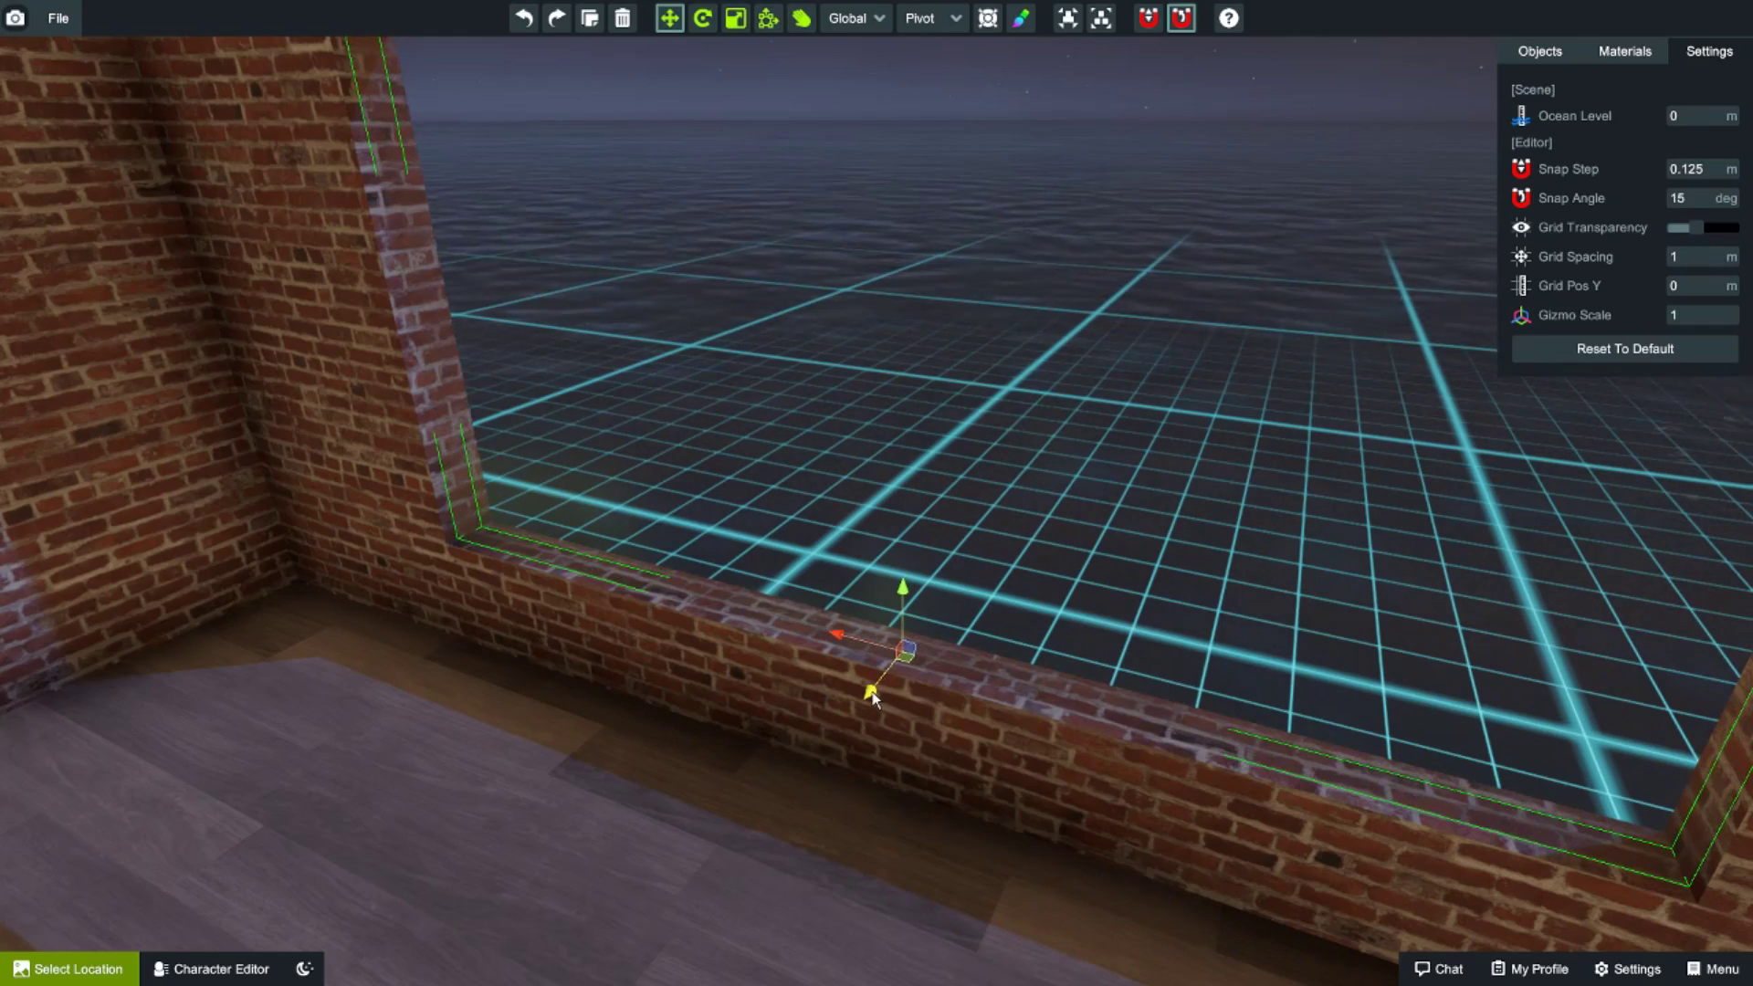
# - Enter the world, walk the character to the window and examine the glass pane from several angles
pyautogui.moveTo(875, 701); pyautogui.dragTo(811, 755, button='right')
pyautogui.moveTo(1004, 822); pyautogui.dragTo(692, 835, button='right')
pyautogui.press('s')
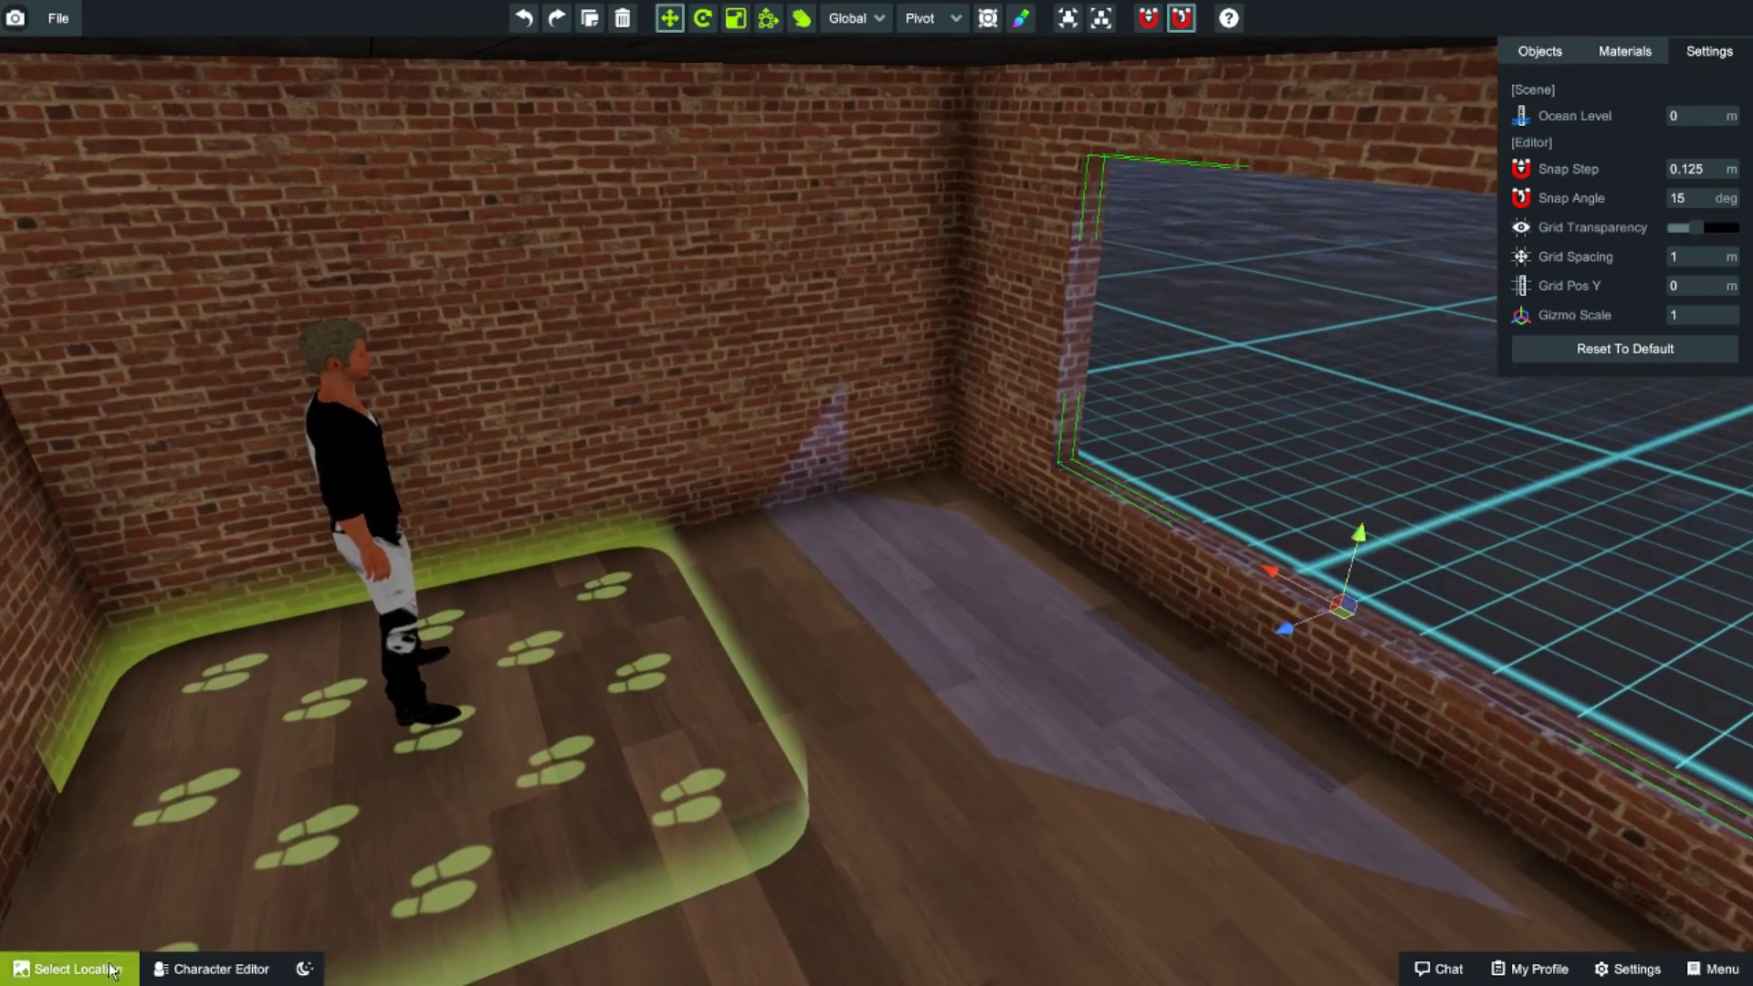
pyautogui.click(693, 834)
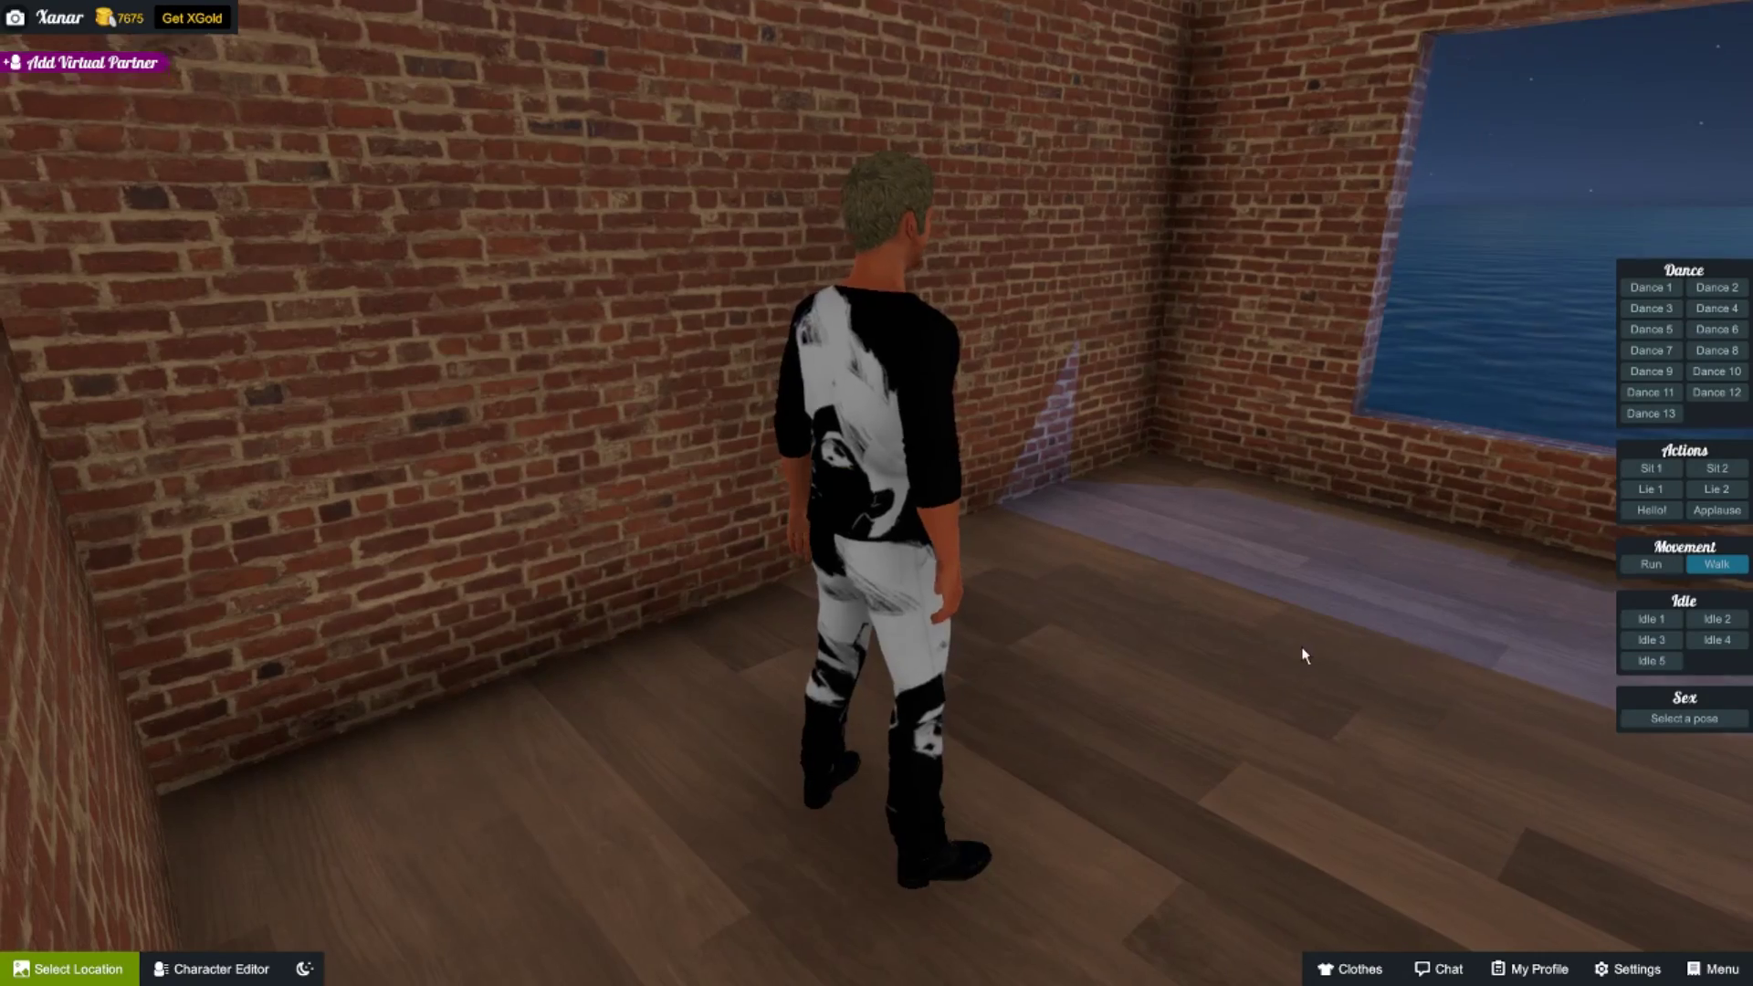
pyautogui.click(1303, 655)
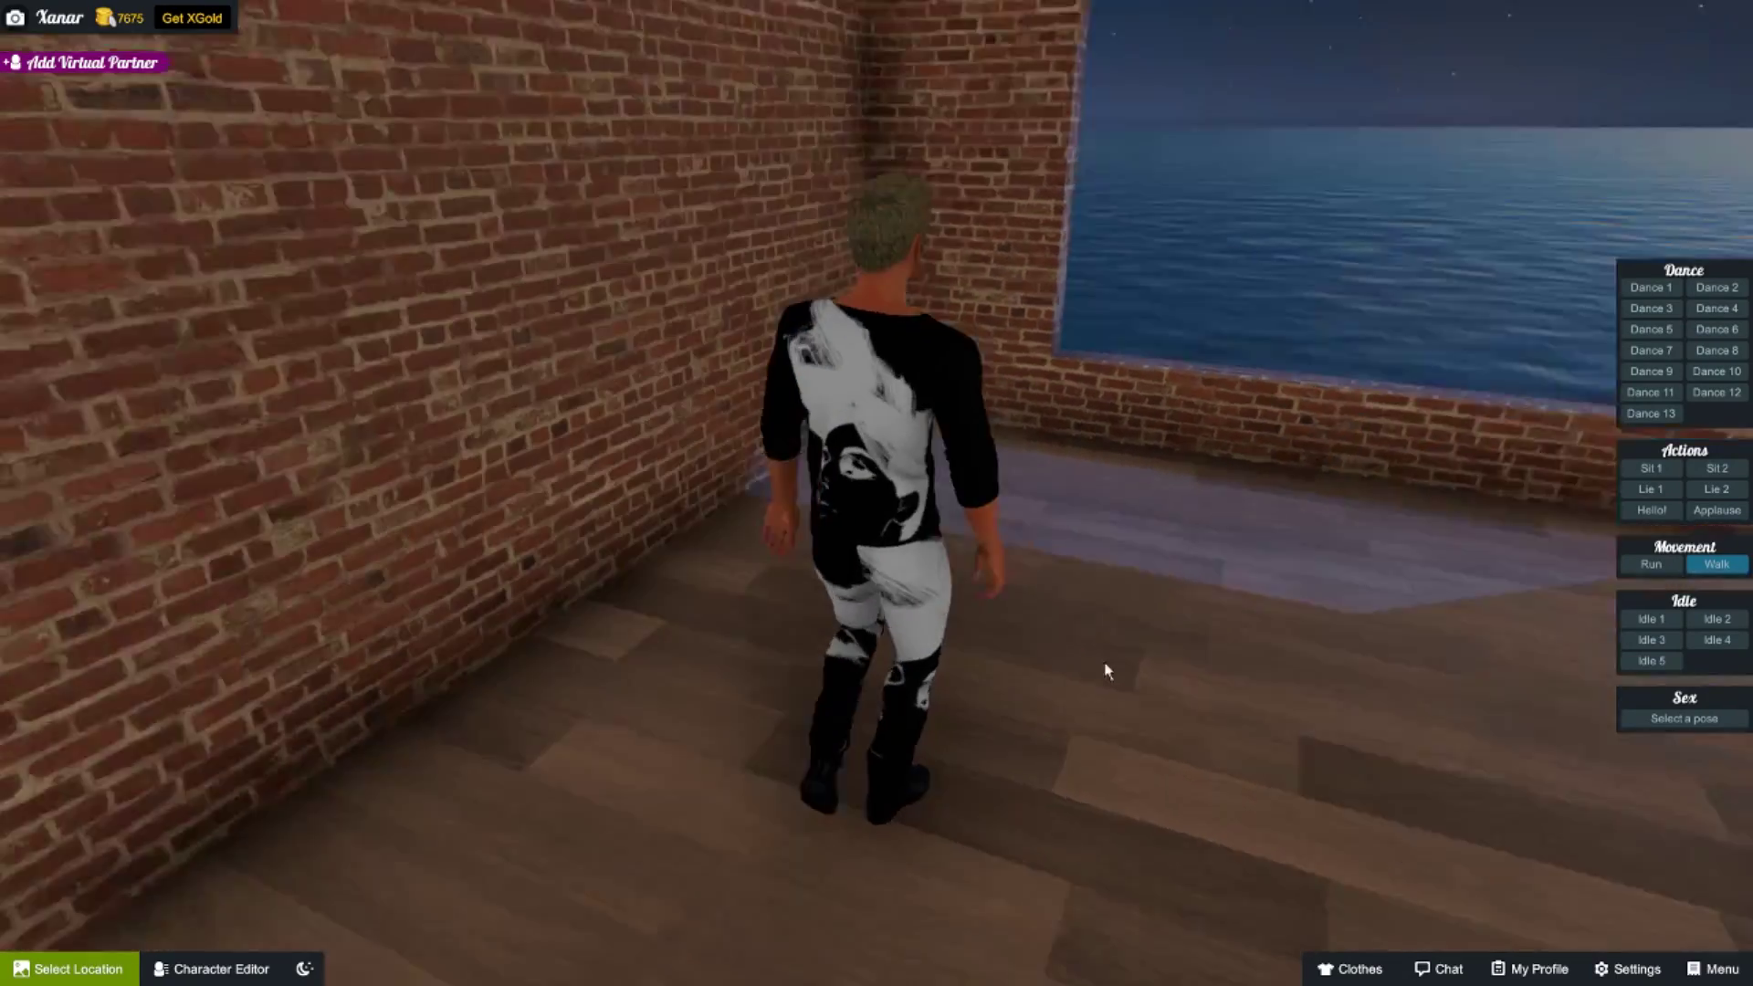
pyautogui.click(1093, 545)
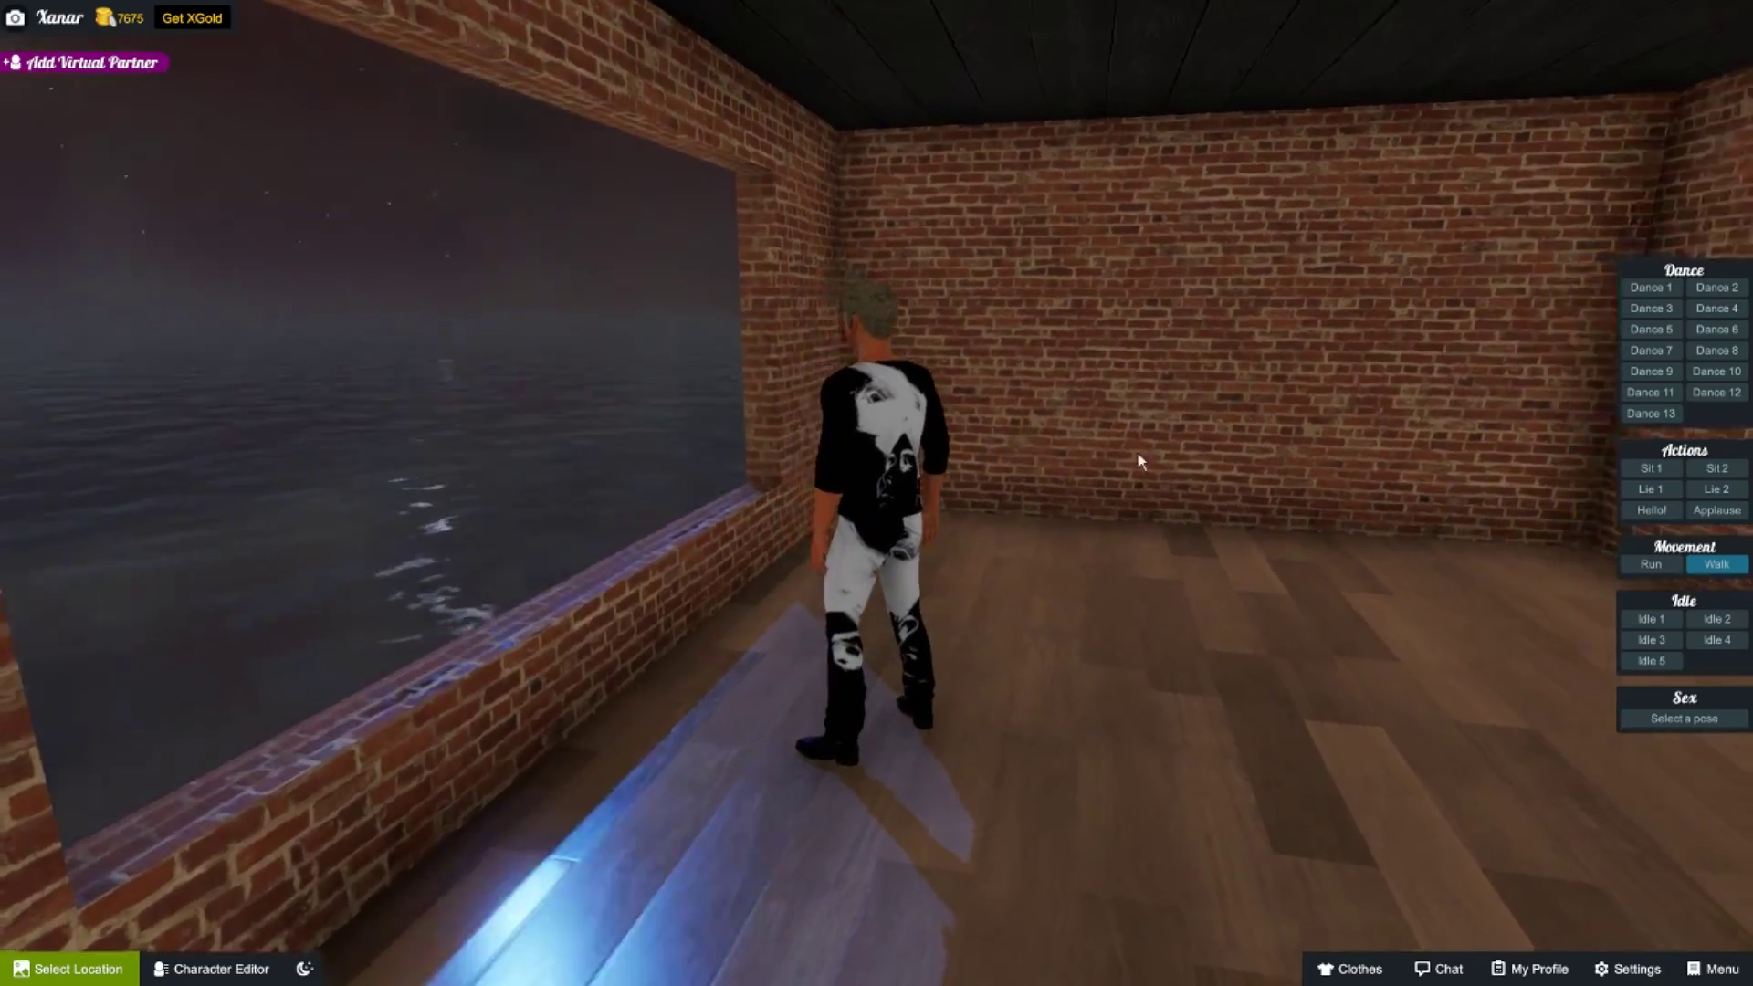
pyautogui.moveTo(1139, 461); pyautogui.dragTo(1306, 375, button='right')
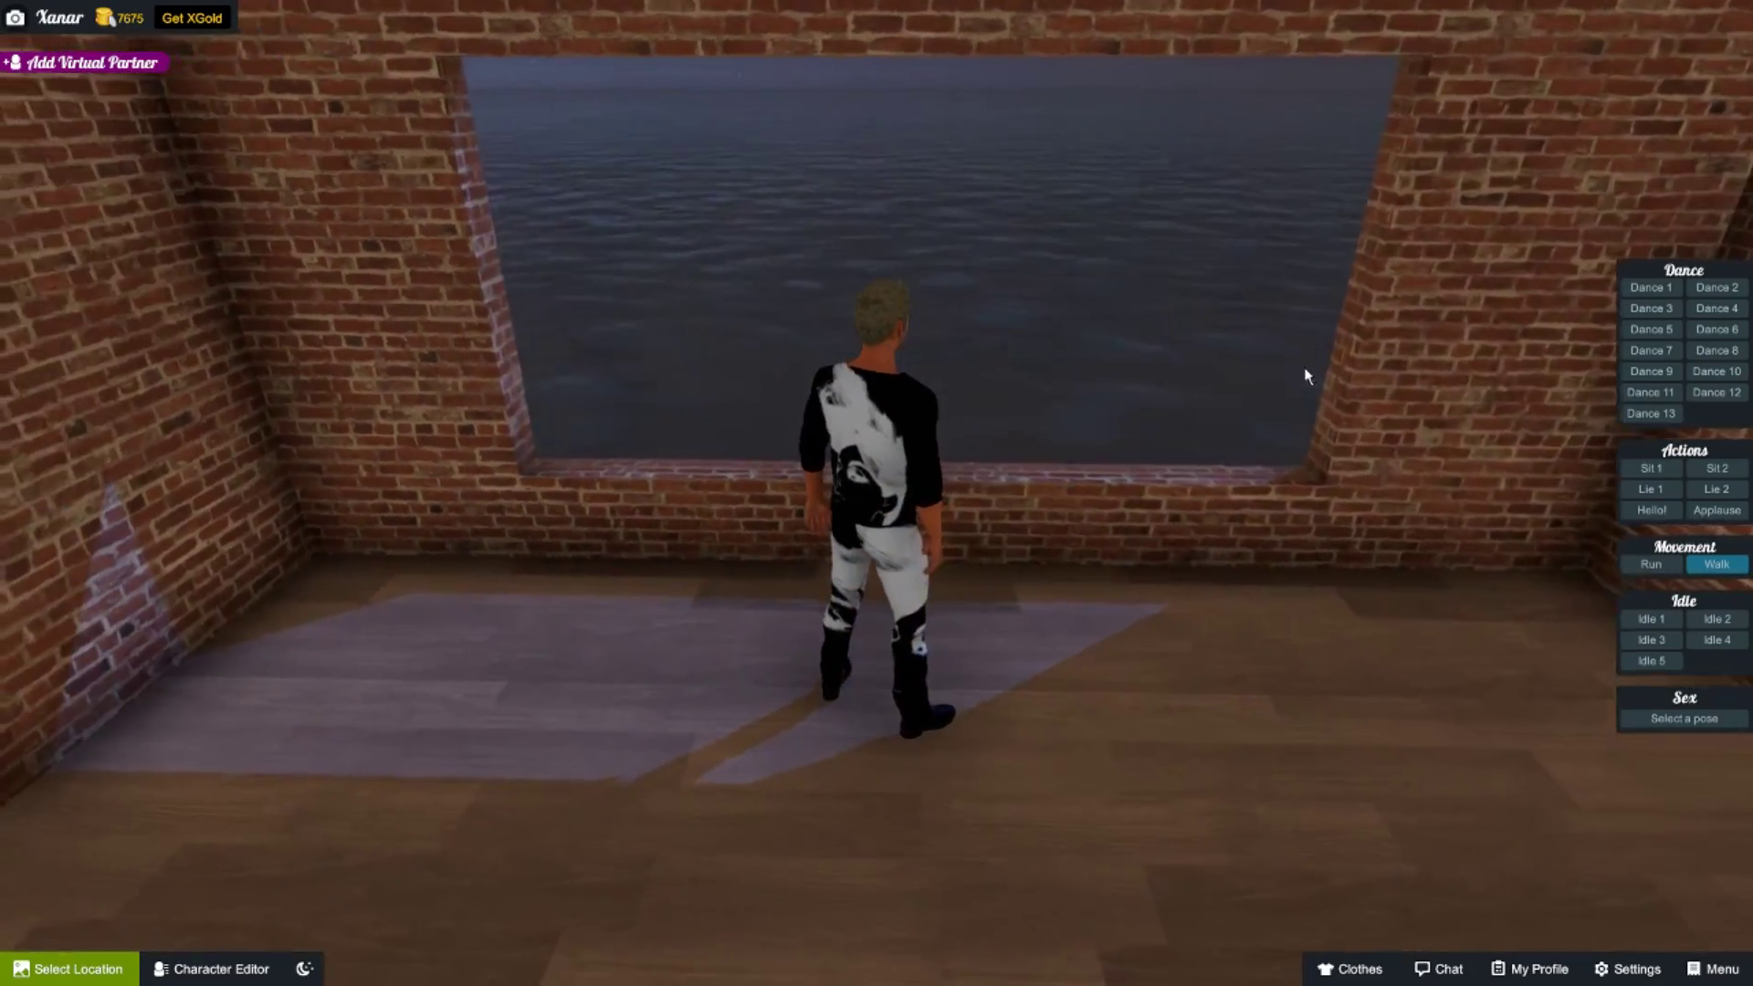
pyautogui.moveTo(1349, 274); pyautogui.dragTo(635, 174, button='right')
pyautogui.moveTo(641, 250); pyautogui.dragTo(847, 415, button='right')
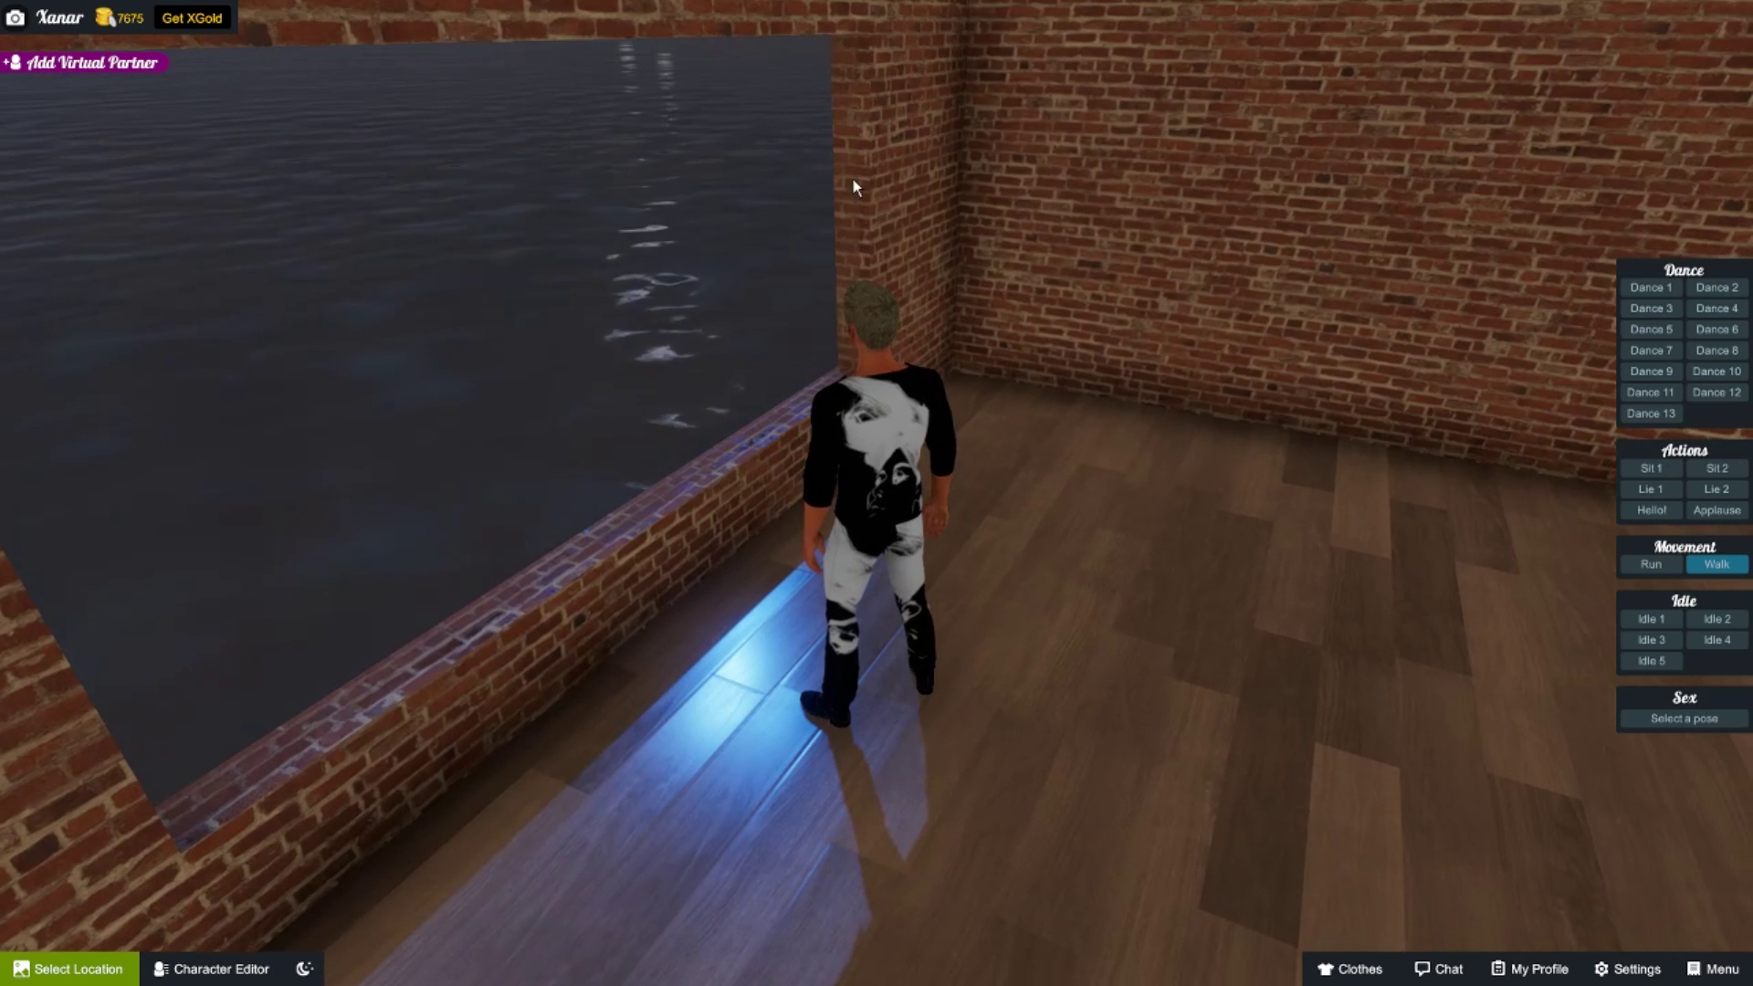
pyautogui.moveTo(727, 627); pyautogui.dragTo(727, 627, button='right')
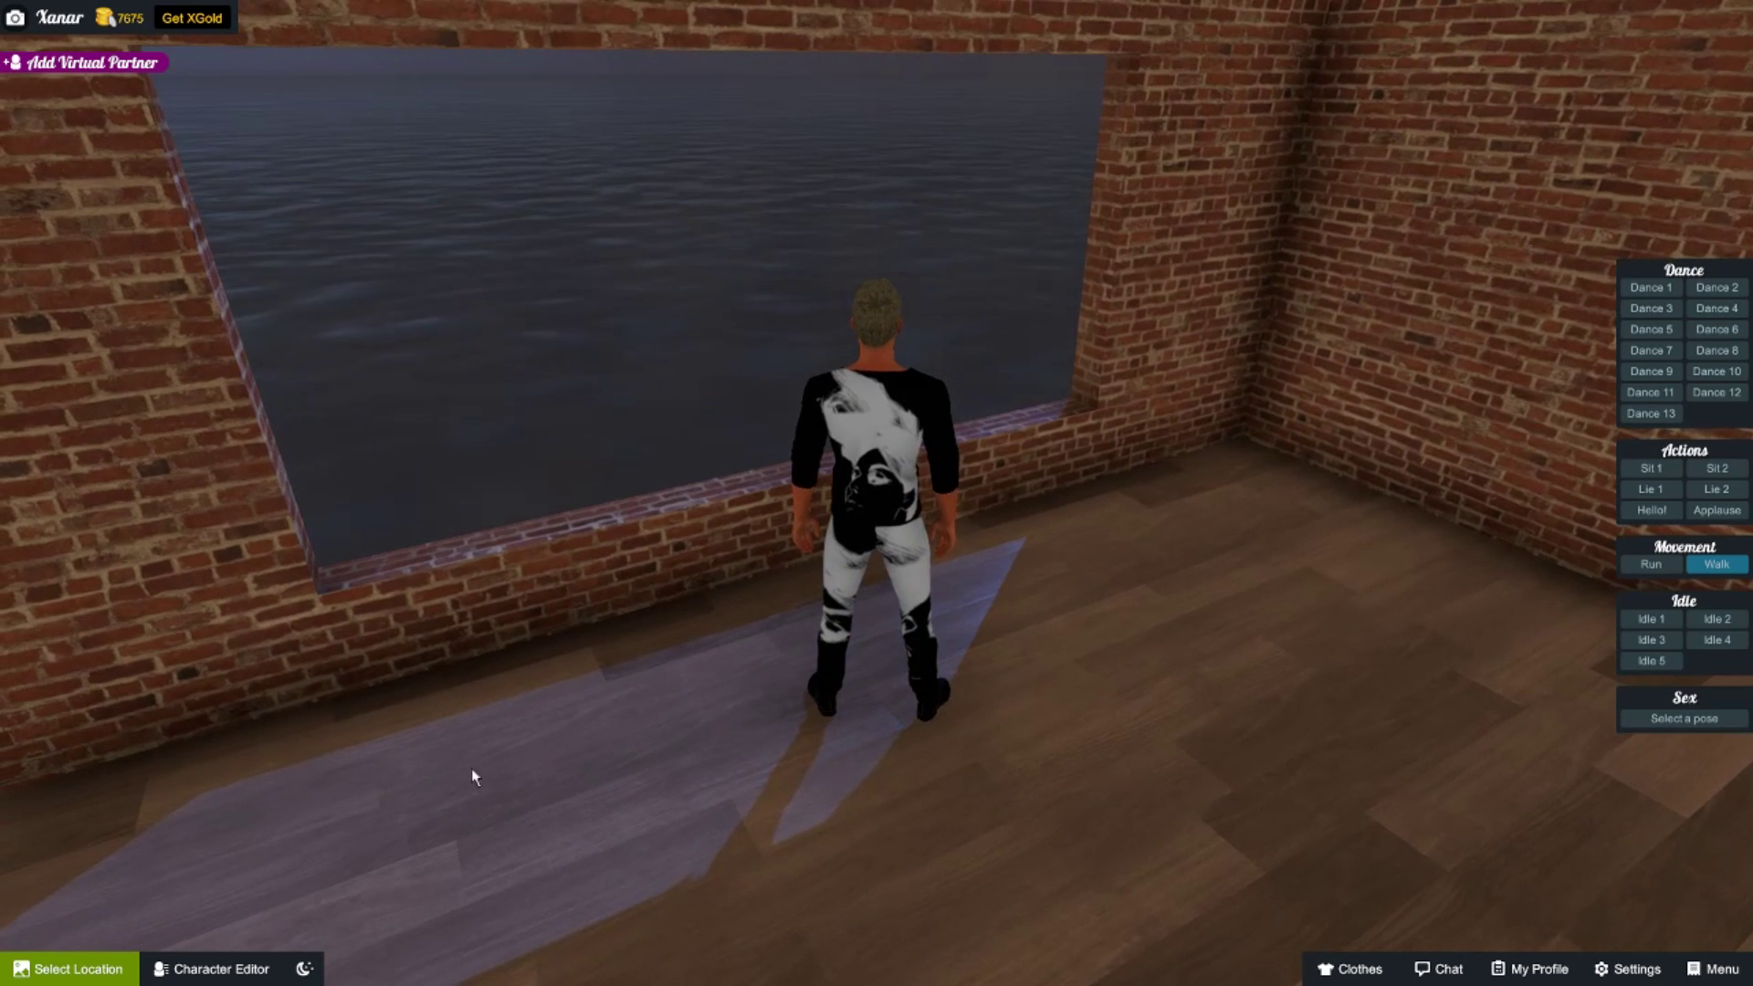
# - Reopen the personal world for customizing
pyautogui.click(75, 970)
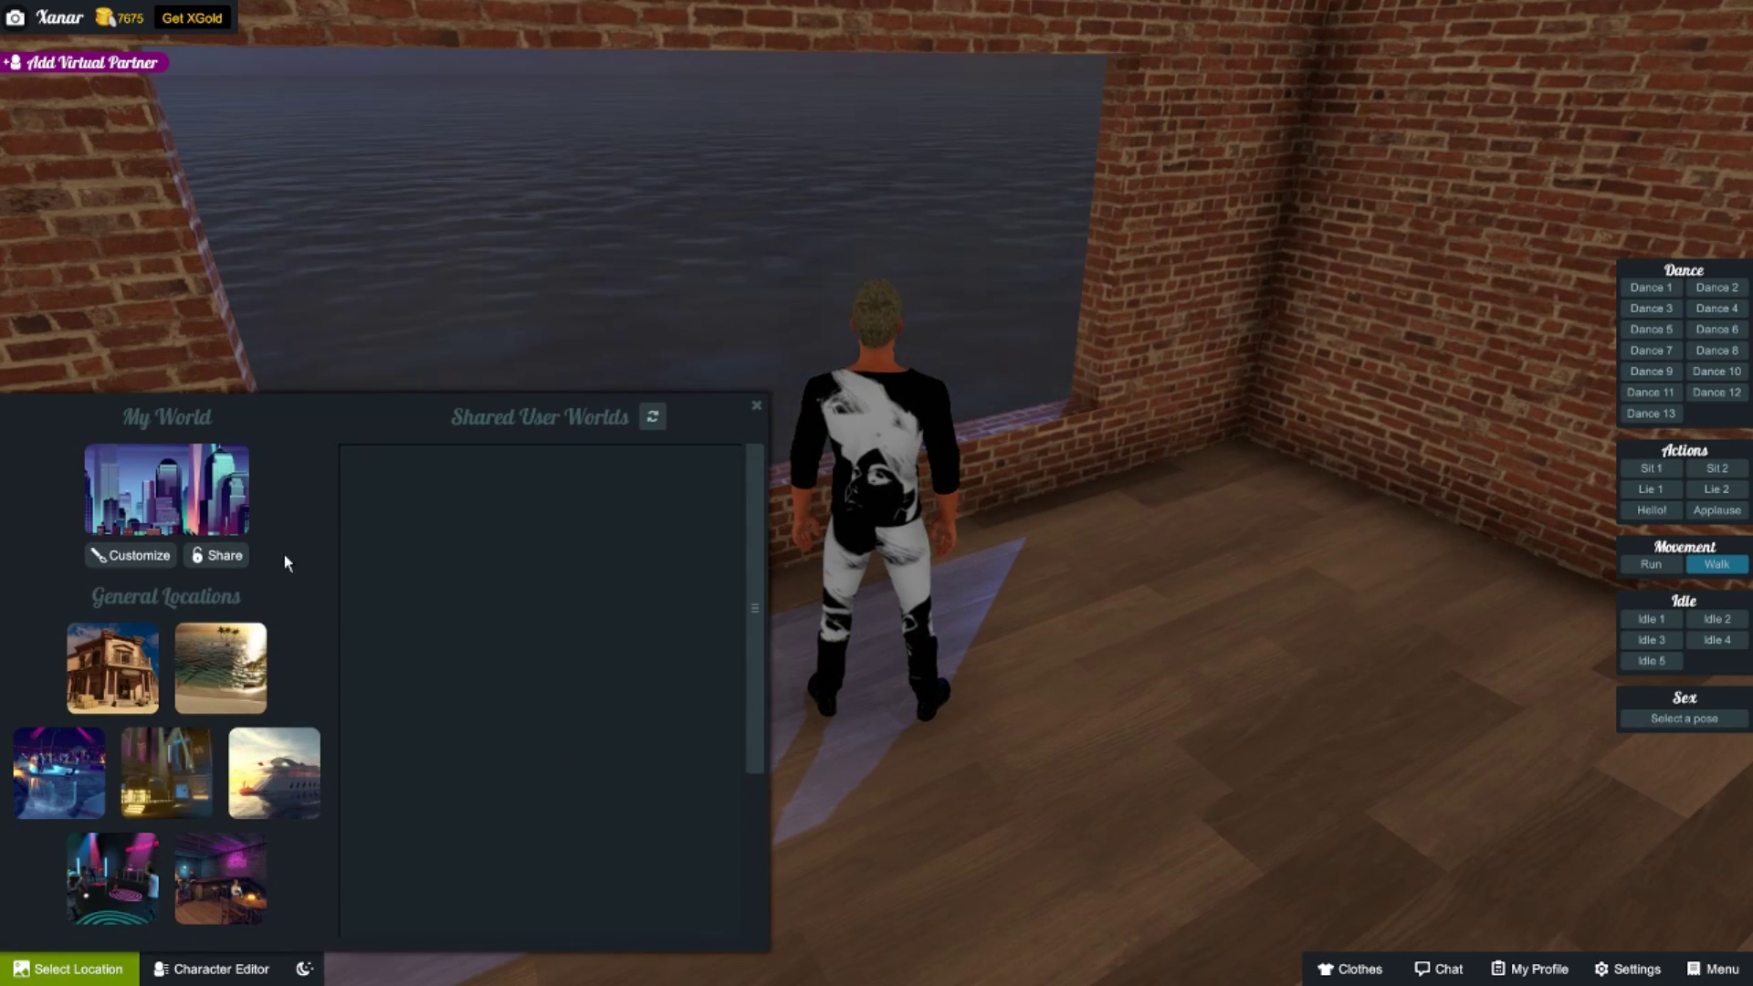
pyautogui.click(139, 555)
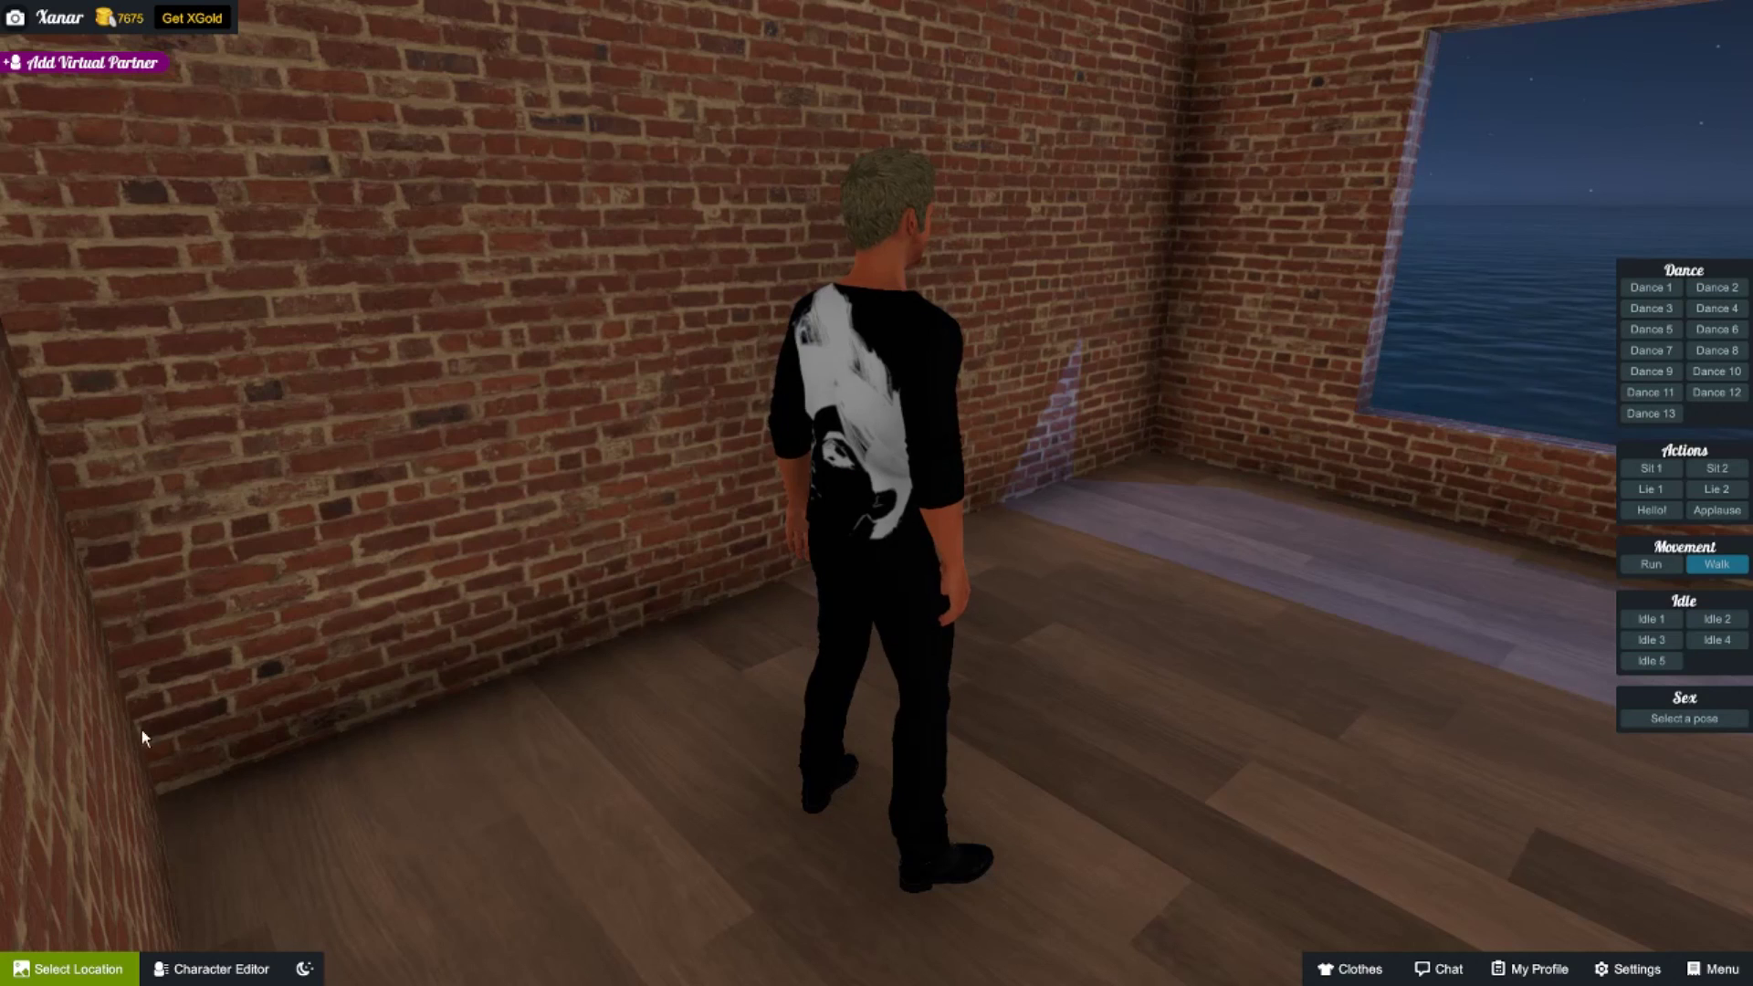
pyautogui.click(161, 561)
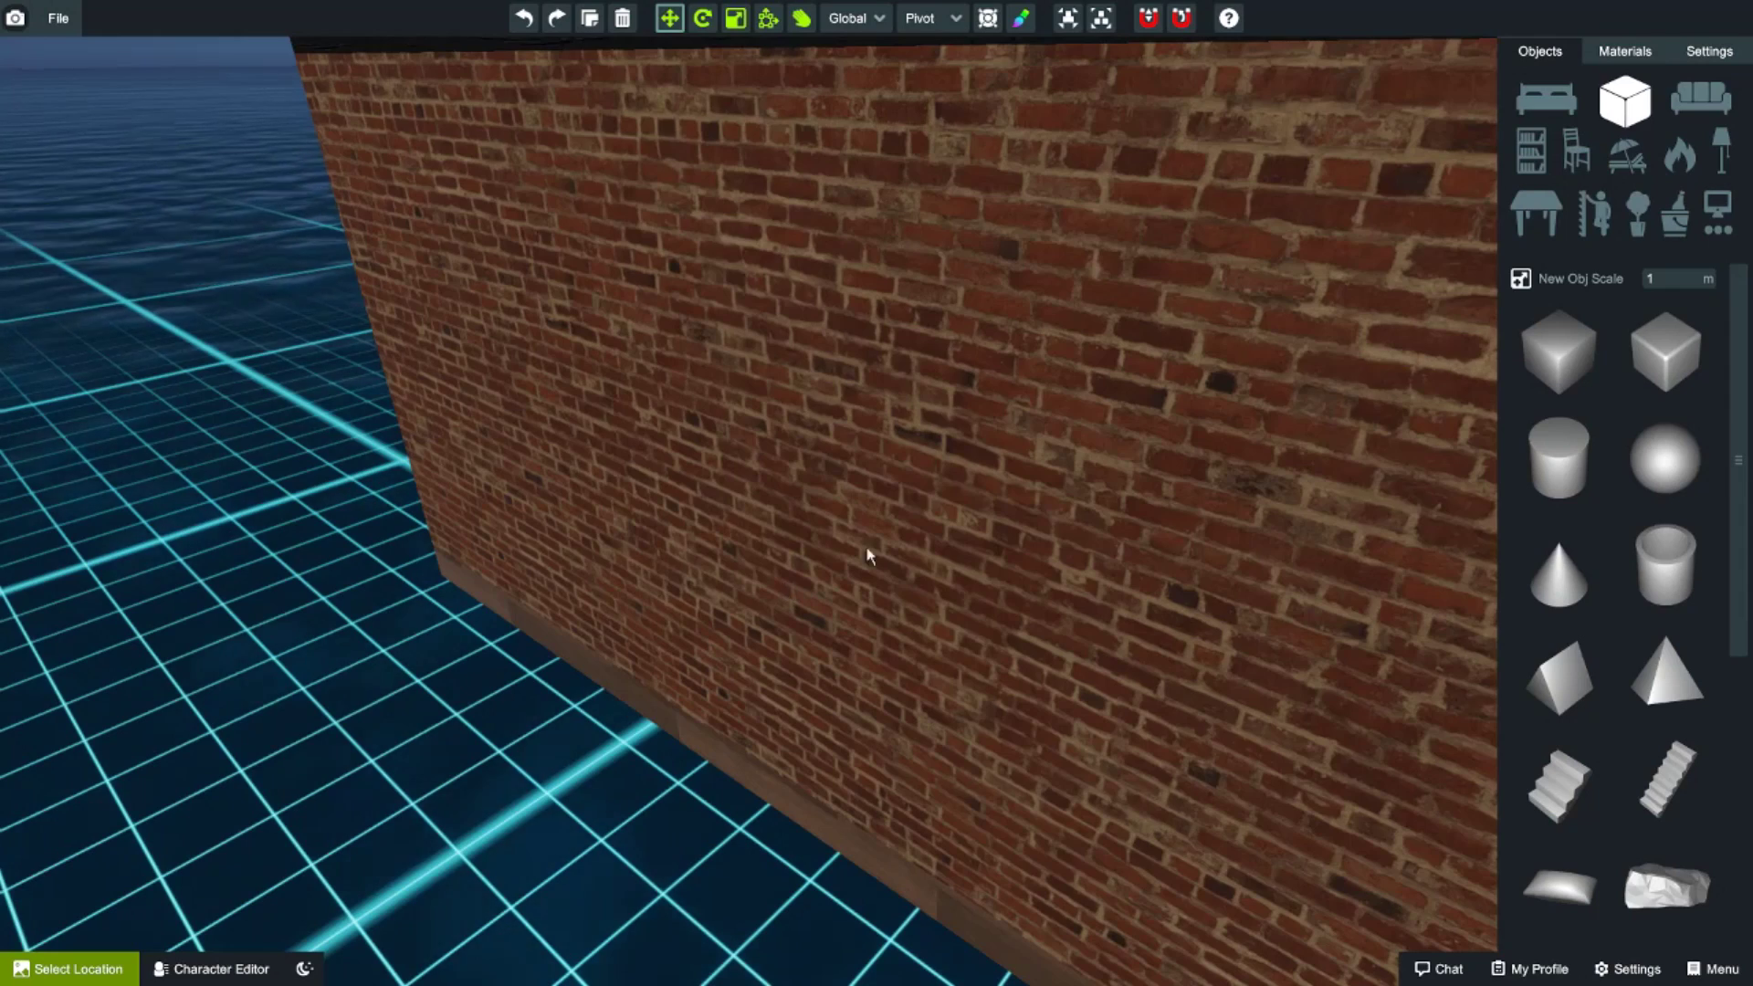
# - Pull the glass pane's side and top edges slightly inward within the brick window opening
pyautogui.moveTo(866, 550); pyautogui.dragTo(975, 451, button='right')
pyautogui.press('w')
pyautogui.click(963, 448)
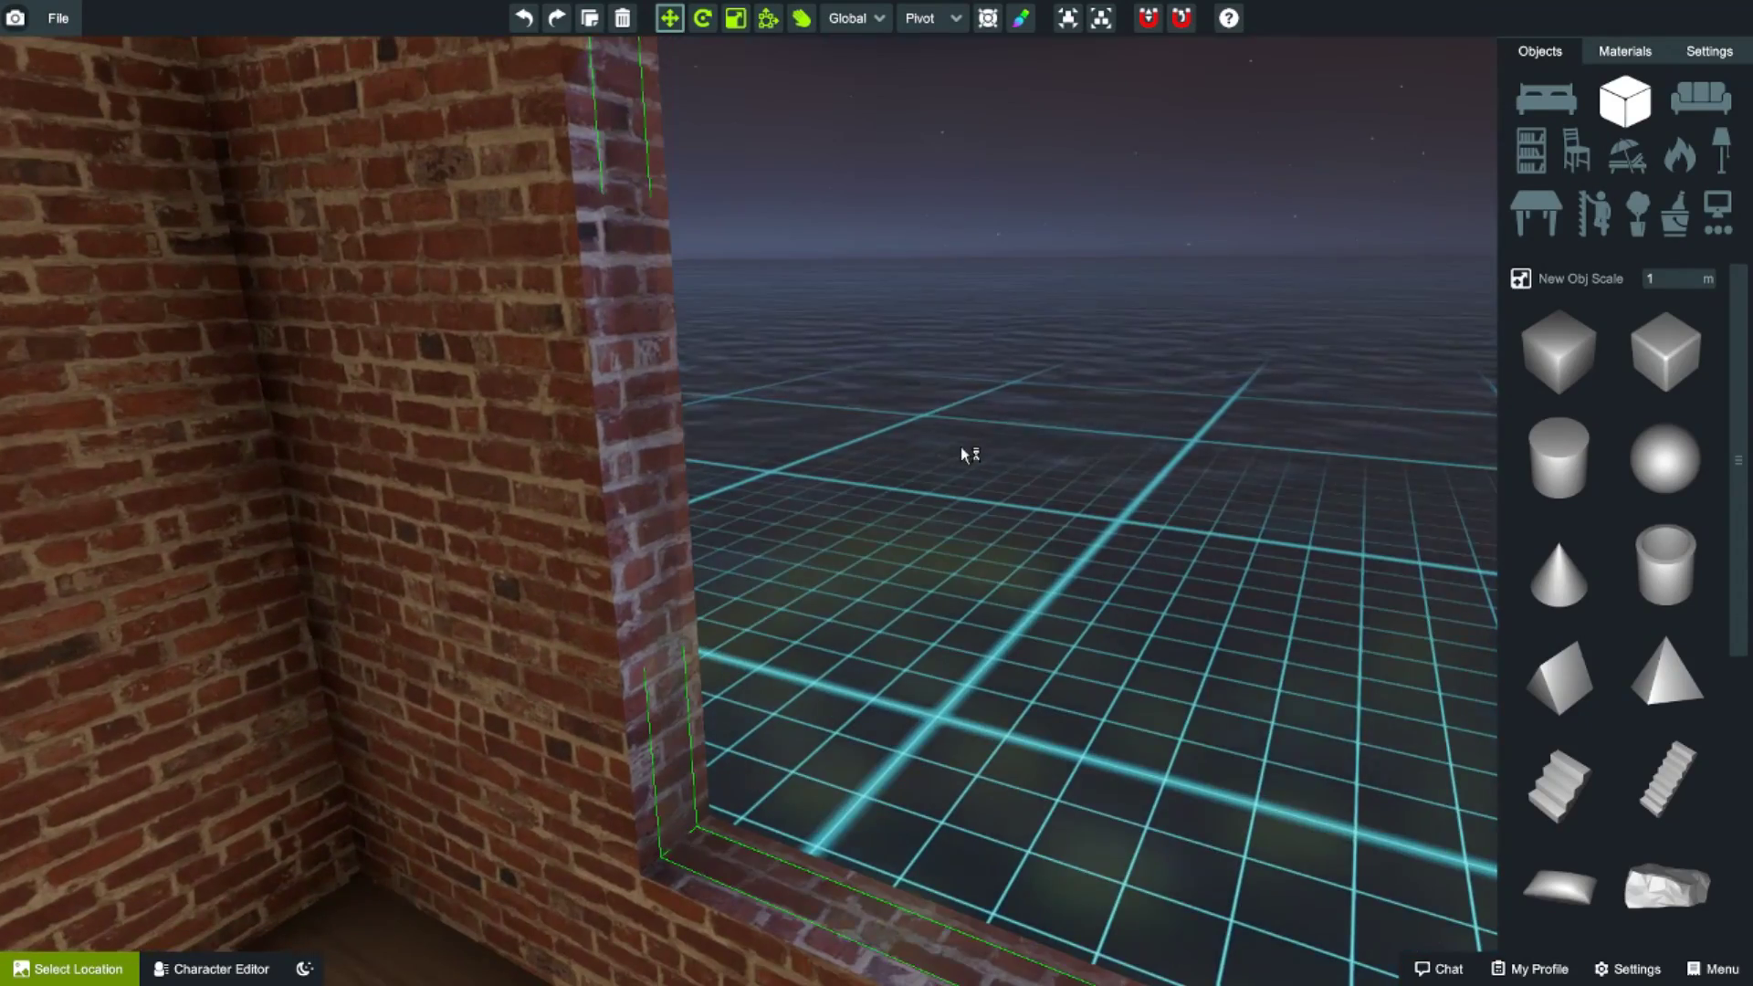
pyautogui.click(767, 20)
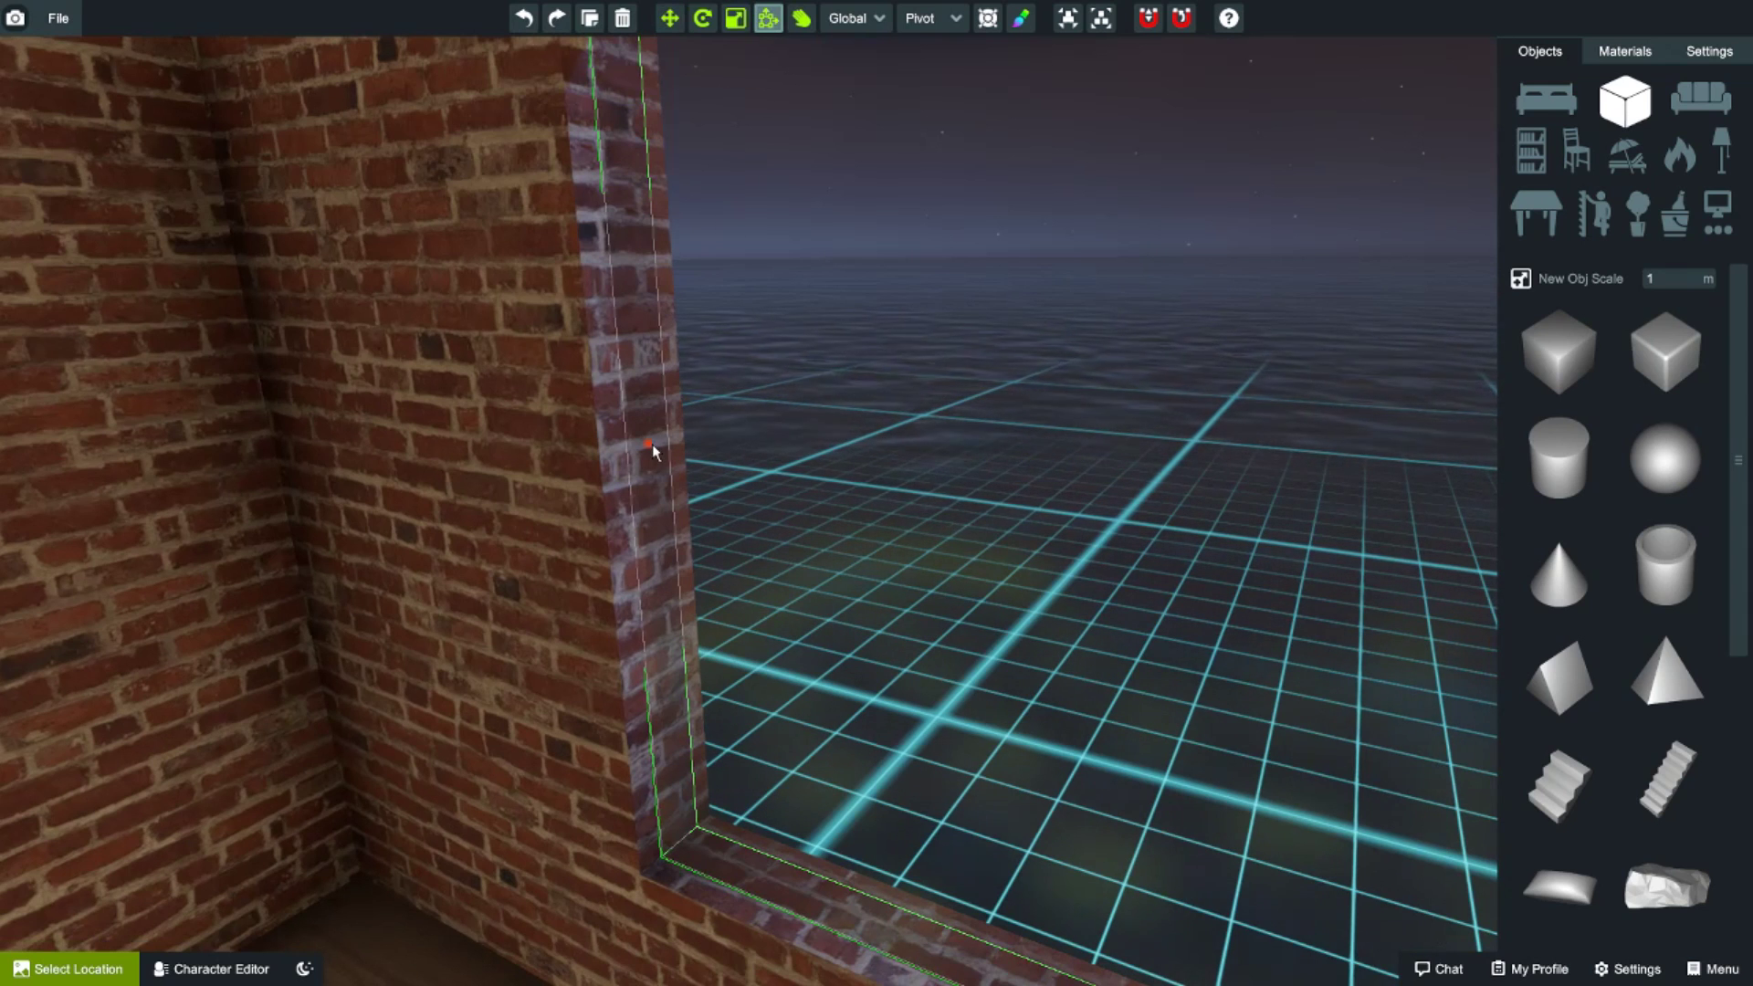
pyautogui.moveTo(639, 461); pyautogui.dragTo(856, 363, button='right')
pyautogui.moveTo(871, 380); pyautogui.dragTo(858, 436, button='right')
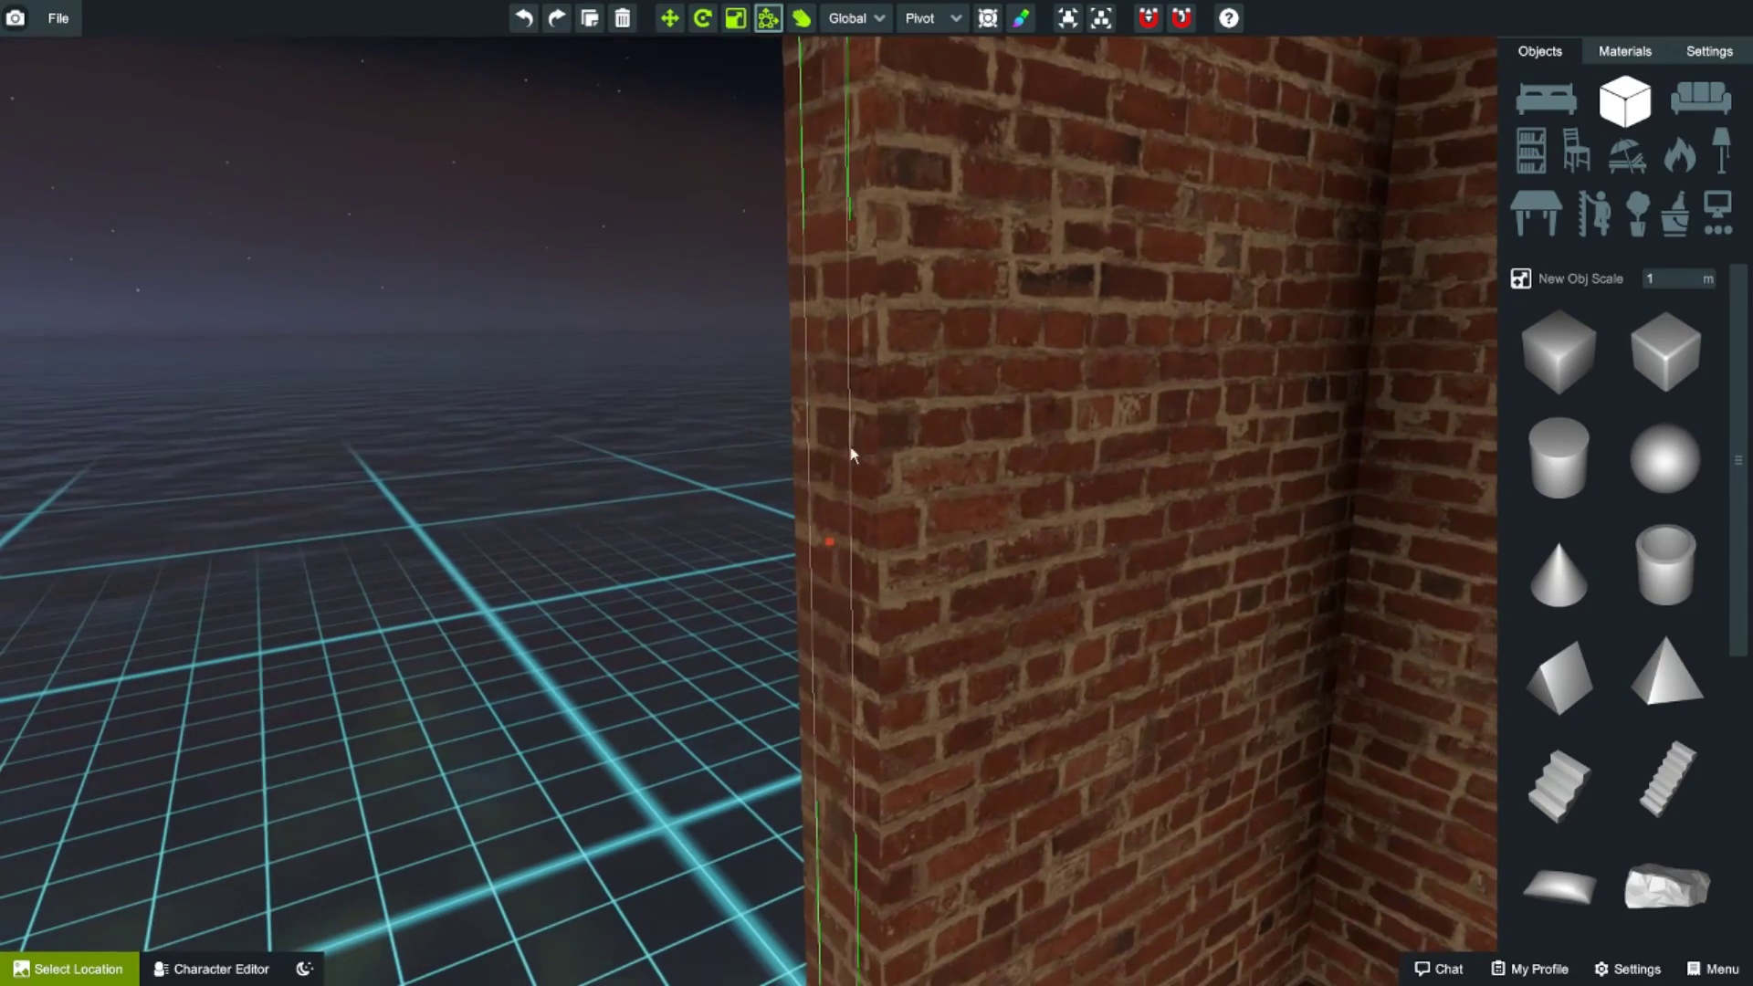
pyautogui.moveTo(829, 548); pyautogui.dragTo(821, 546)
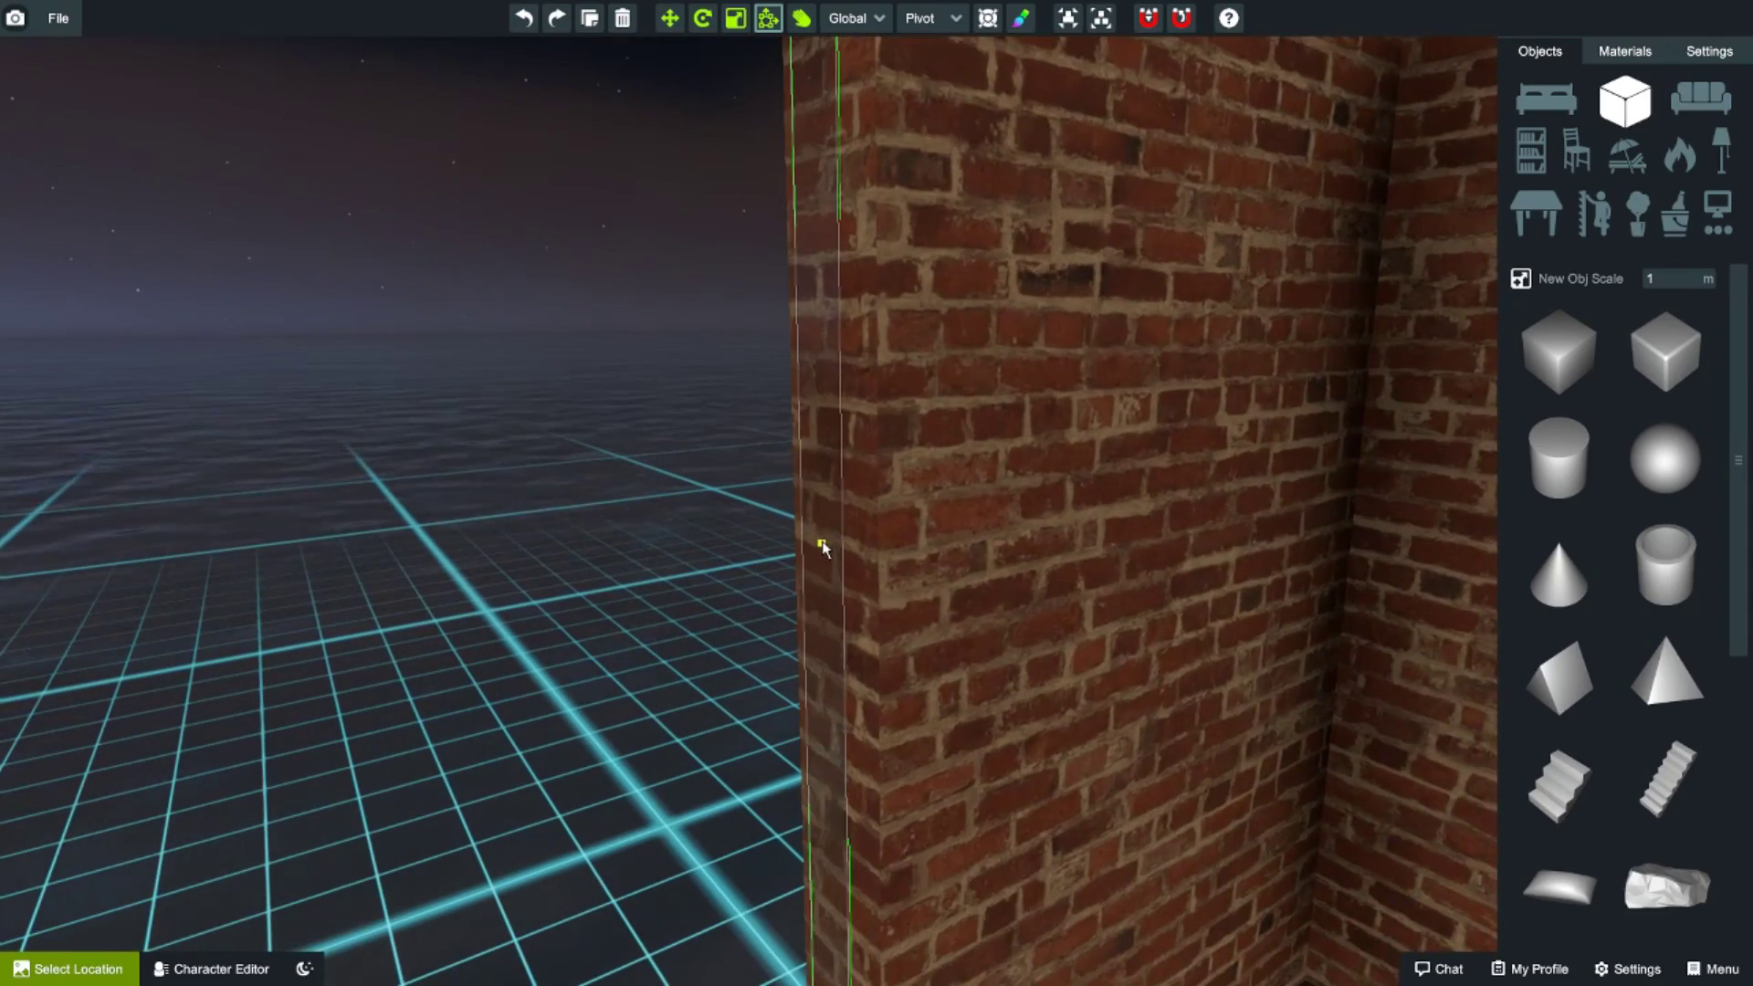
pyautogui.moveTo(825, 547); pyautogui.dragTo(667, 630, button='right')
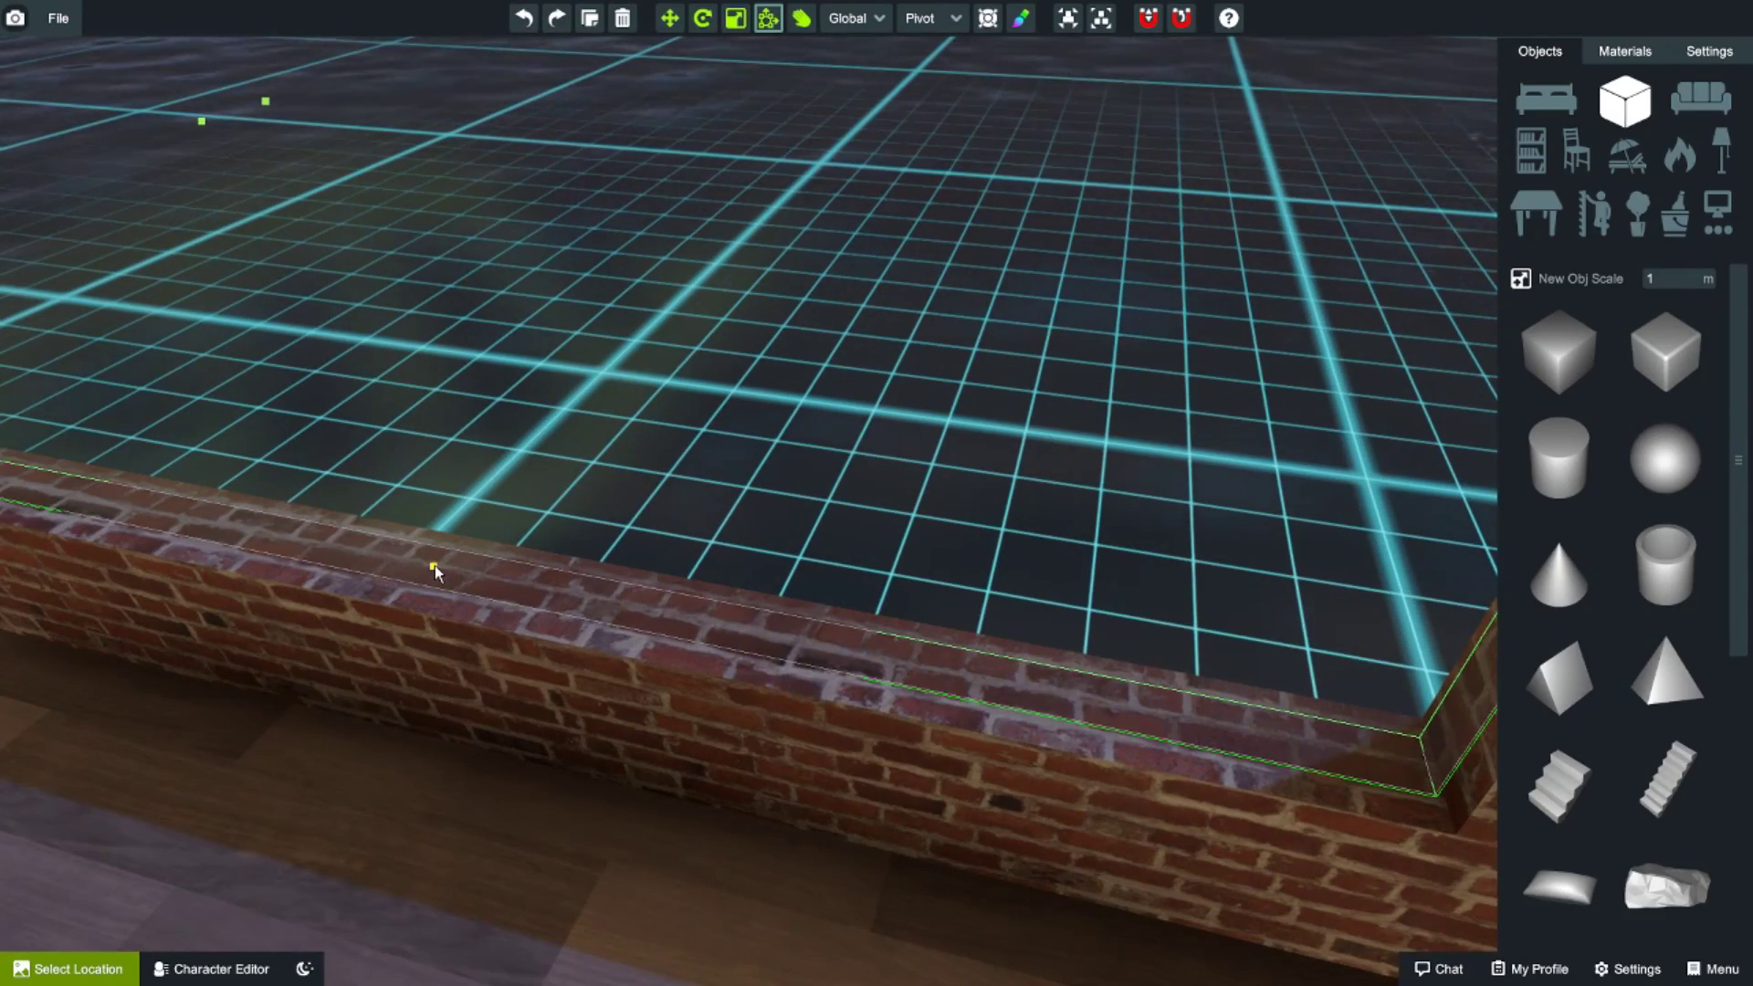
pyautogui.moveTo(435, 566); pyautogui.dragTo(445, 479, button='right')
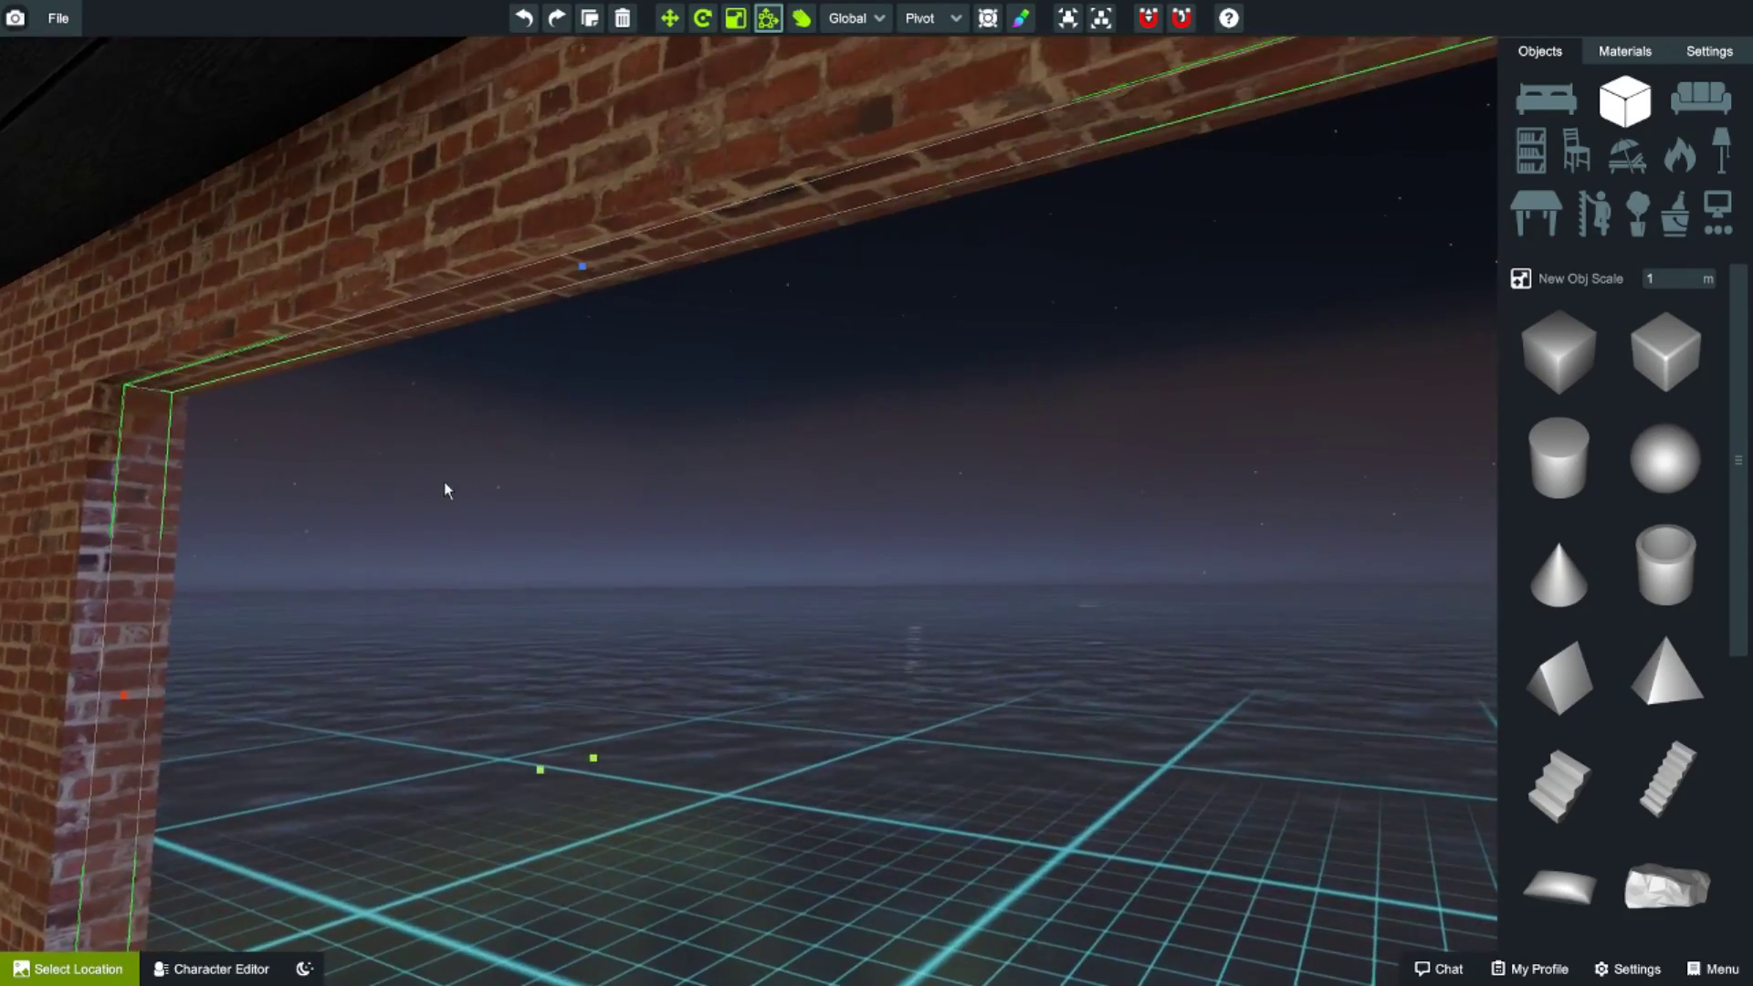
pyautogui.moveTo(582, 266); pyautogui.dragTo(584, 272)
# - Enter the world and check how the resized glass pane looks beside the character, then return to customizing
pyautogui.moveTo(582, 273); pyautogui.dragTo(1137, 638, button='right')
pyautogui.press('w')
pyautogui.press('a')
pyautogui.press('d')
pyautogui.press('Tab')
pyautogui.press('w')
pyautogui.moveTo(1322, 647)
pyautogui.mouseDown(button='right')
pyautogui.moveTo(1321, 603)
pyautogui.moveTo(1203, 662)
pyautogui.moveTo(785, 536)
pyautogui.moveTo(1050, 550)
pyautogui.moveTo(1135, 445)
pyautogui.mouseUp(button='right')
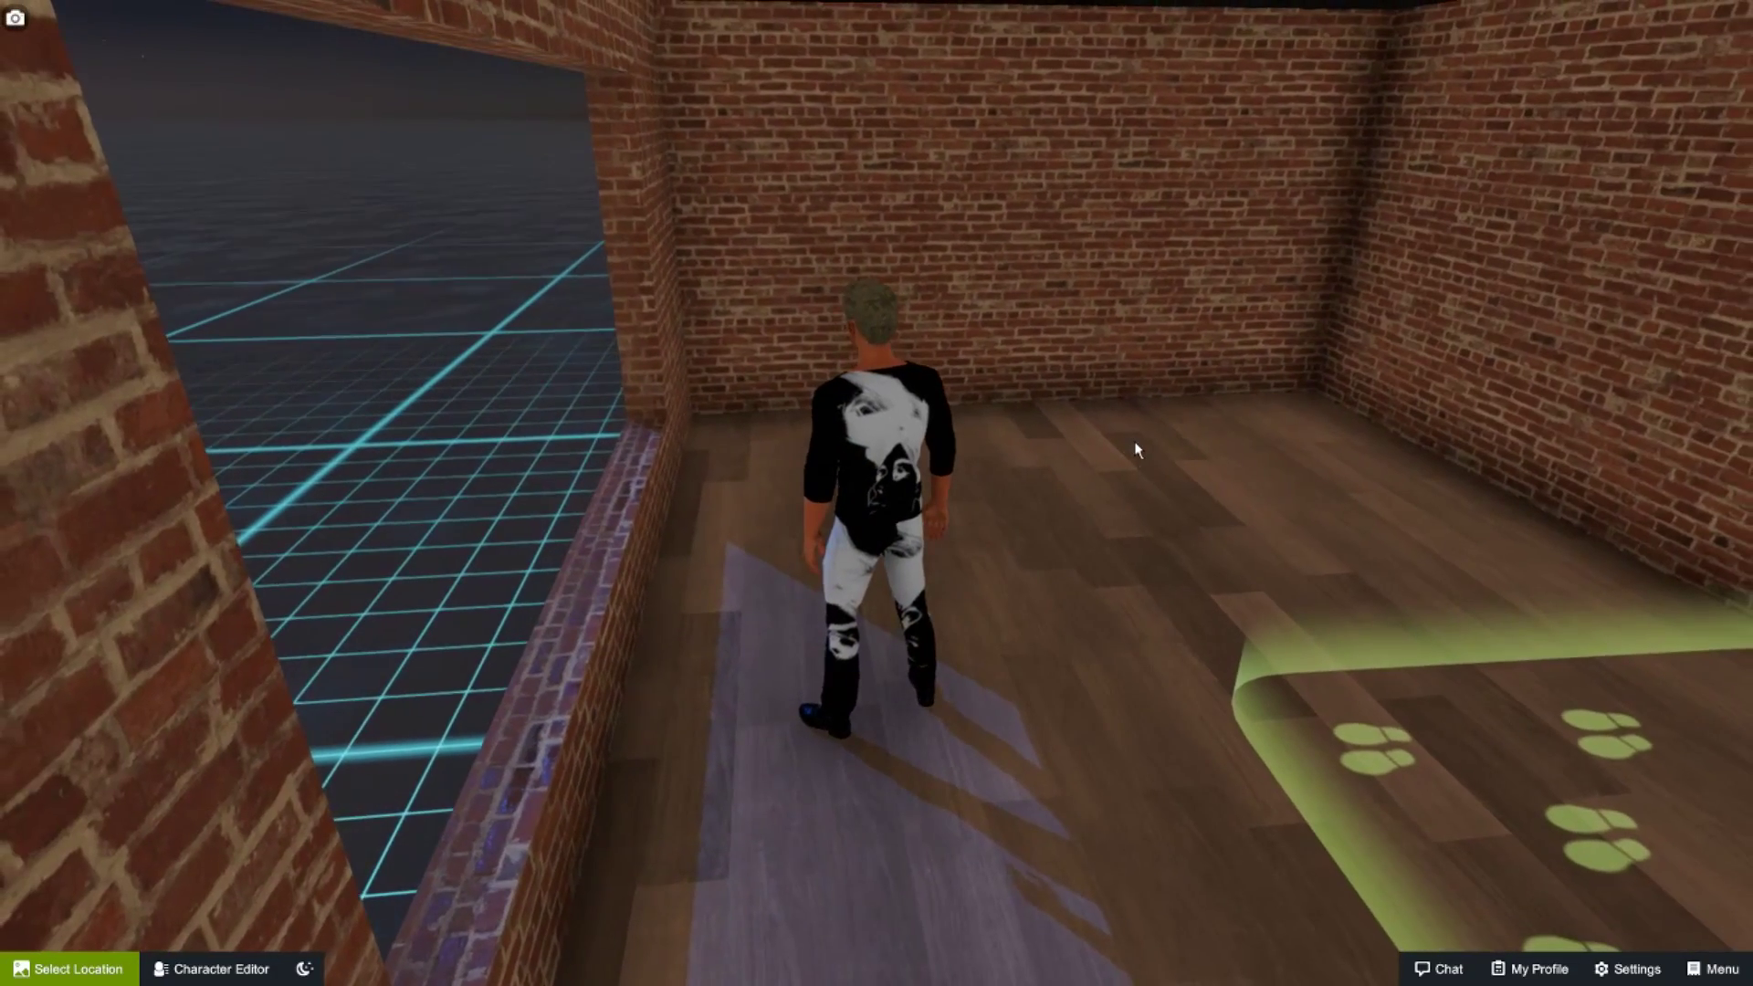
pyautogui.moveTo(736, 521); pyautogui.dragTo(971, 562, button='right')
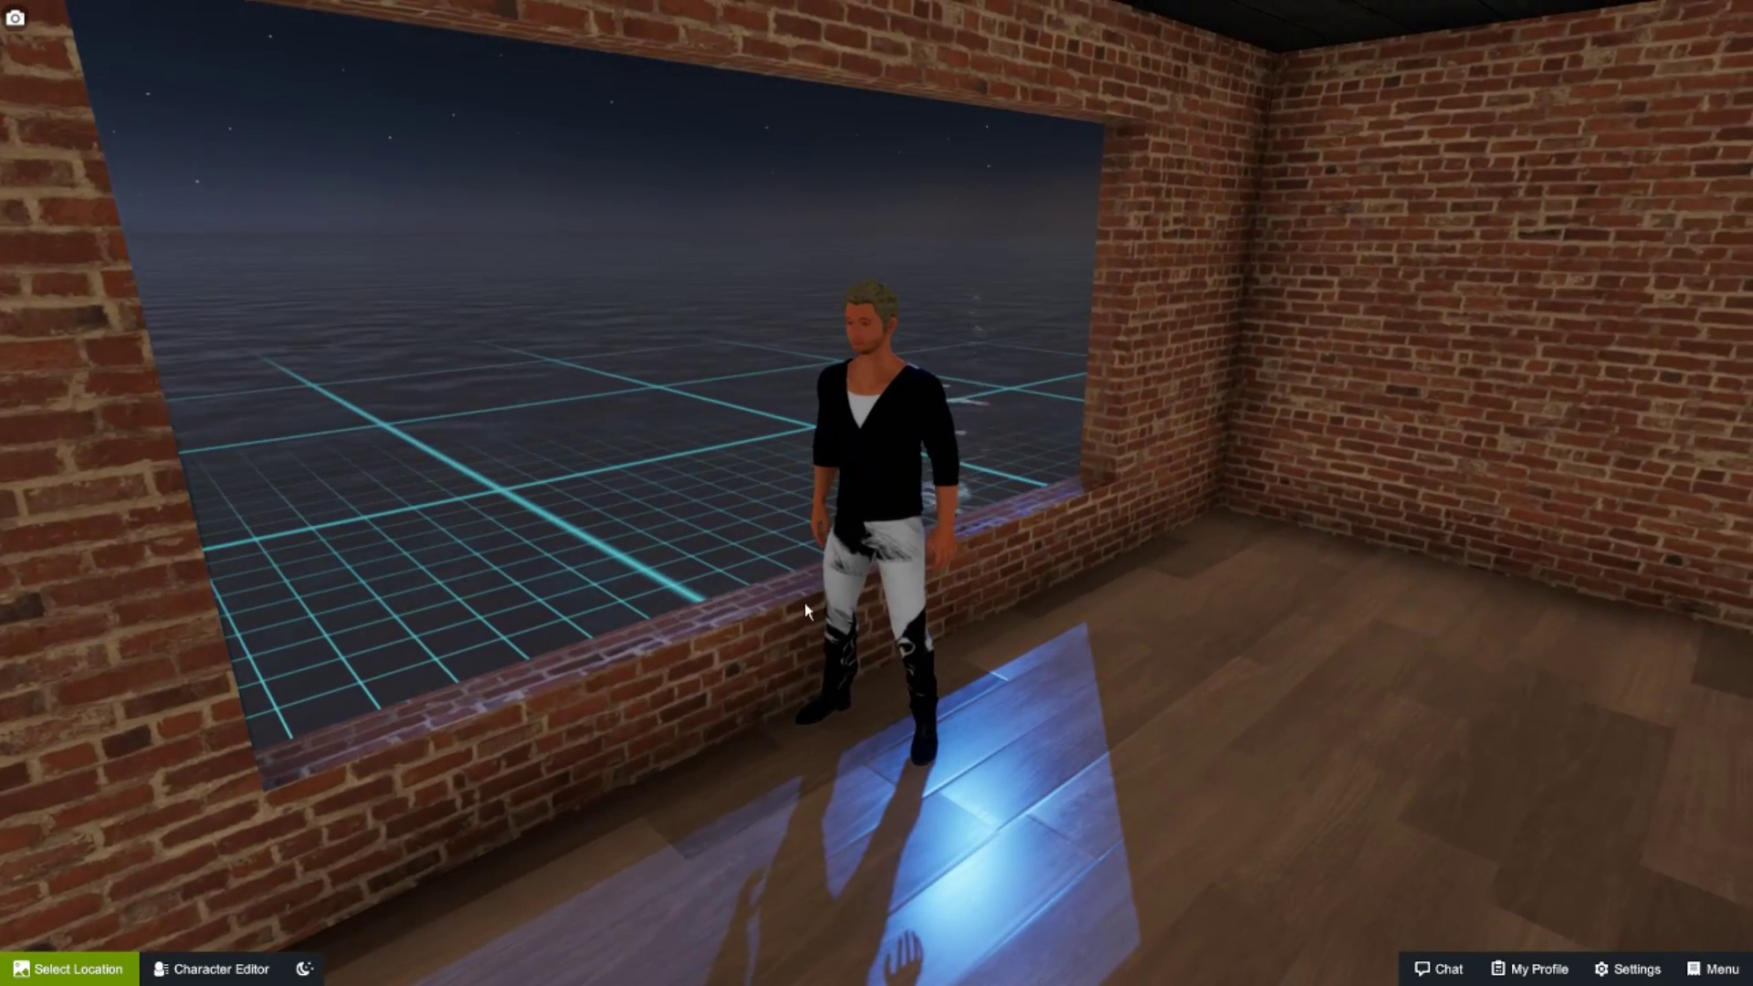
pyautogui.press('Tab')
pyautogui.moveTo(805, 603); pyautogui.dragTo(720, 594, button='right')
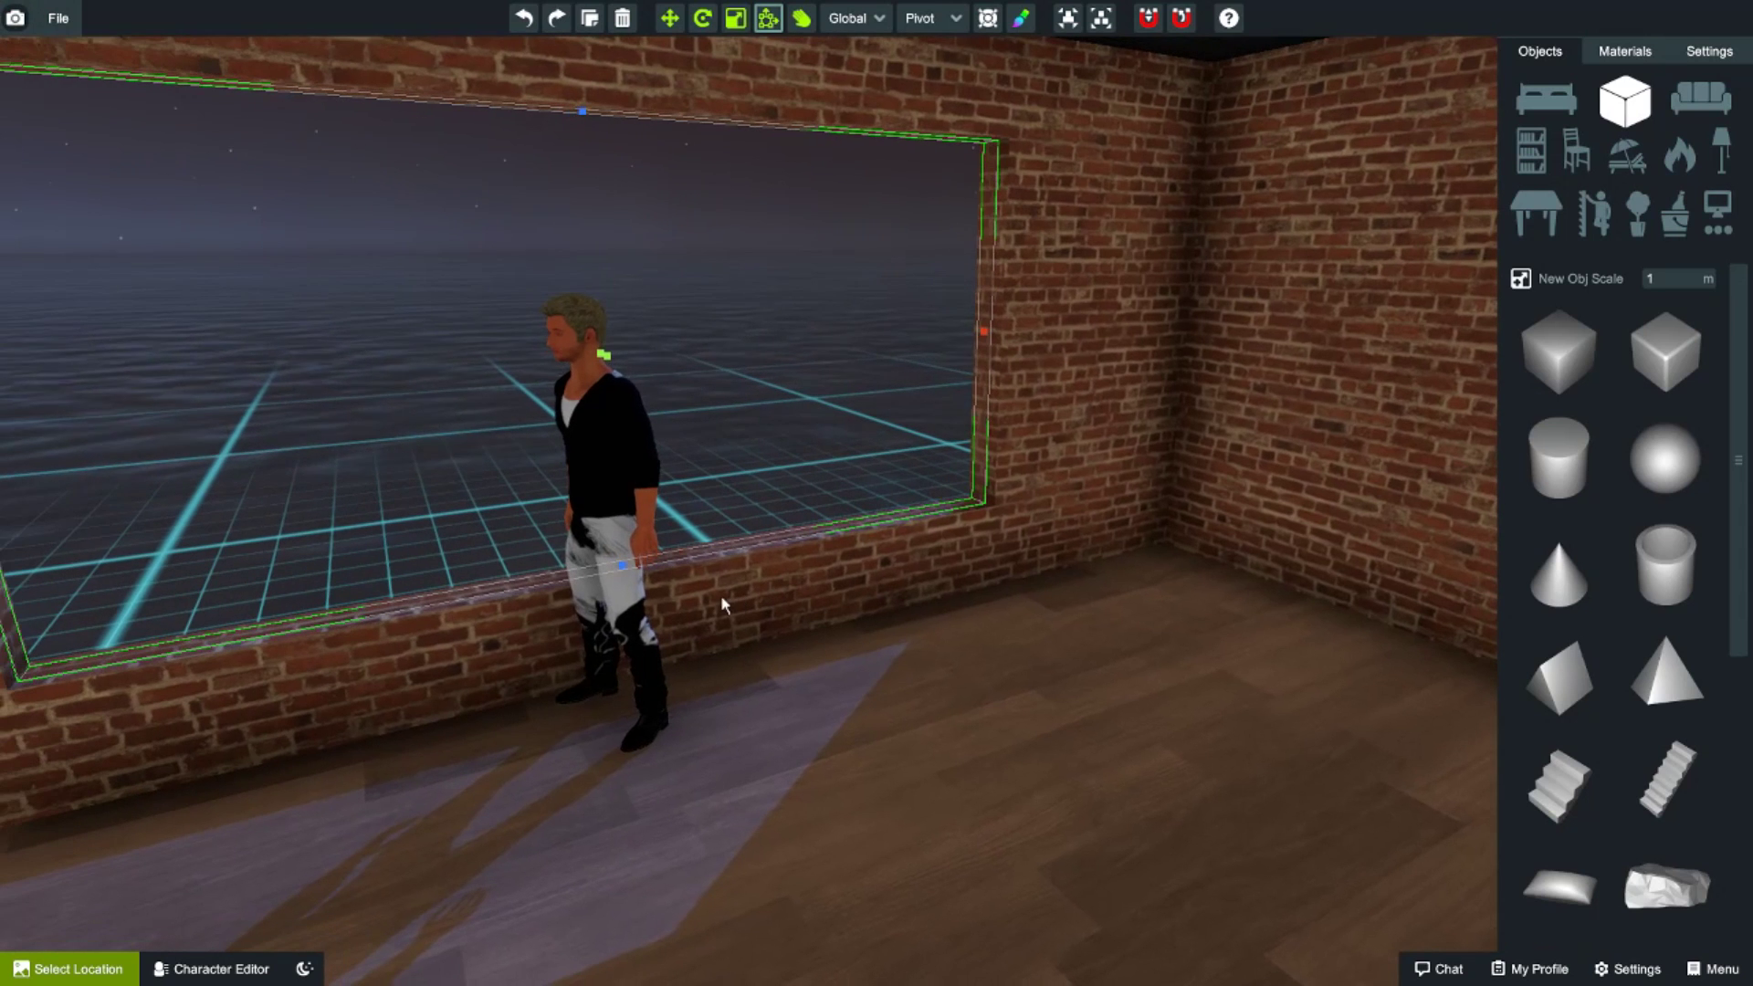
pyautogui.moveTo(838, 585); pyautogui.dragTo(887, 641, button='right')
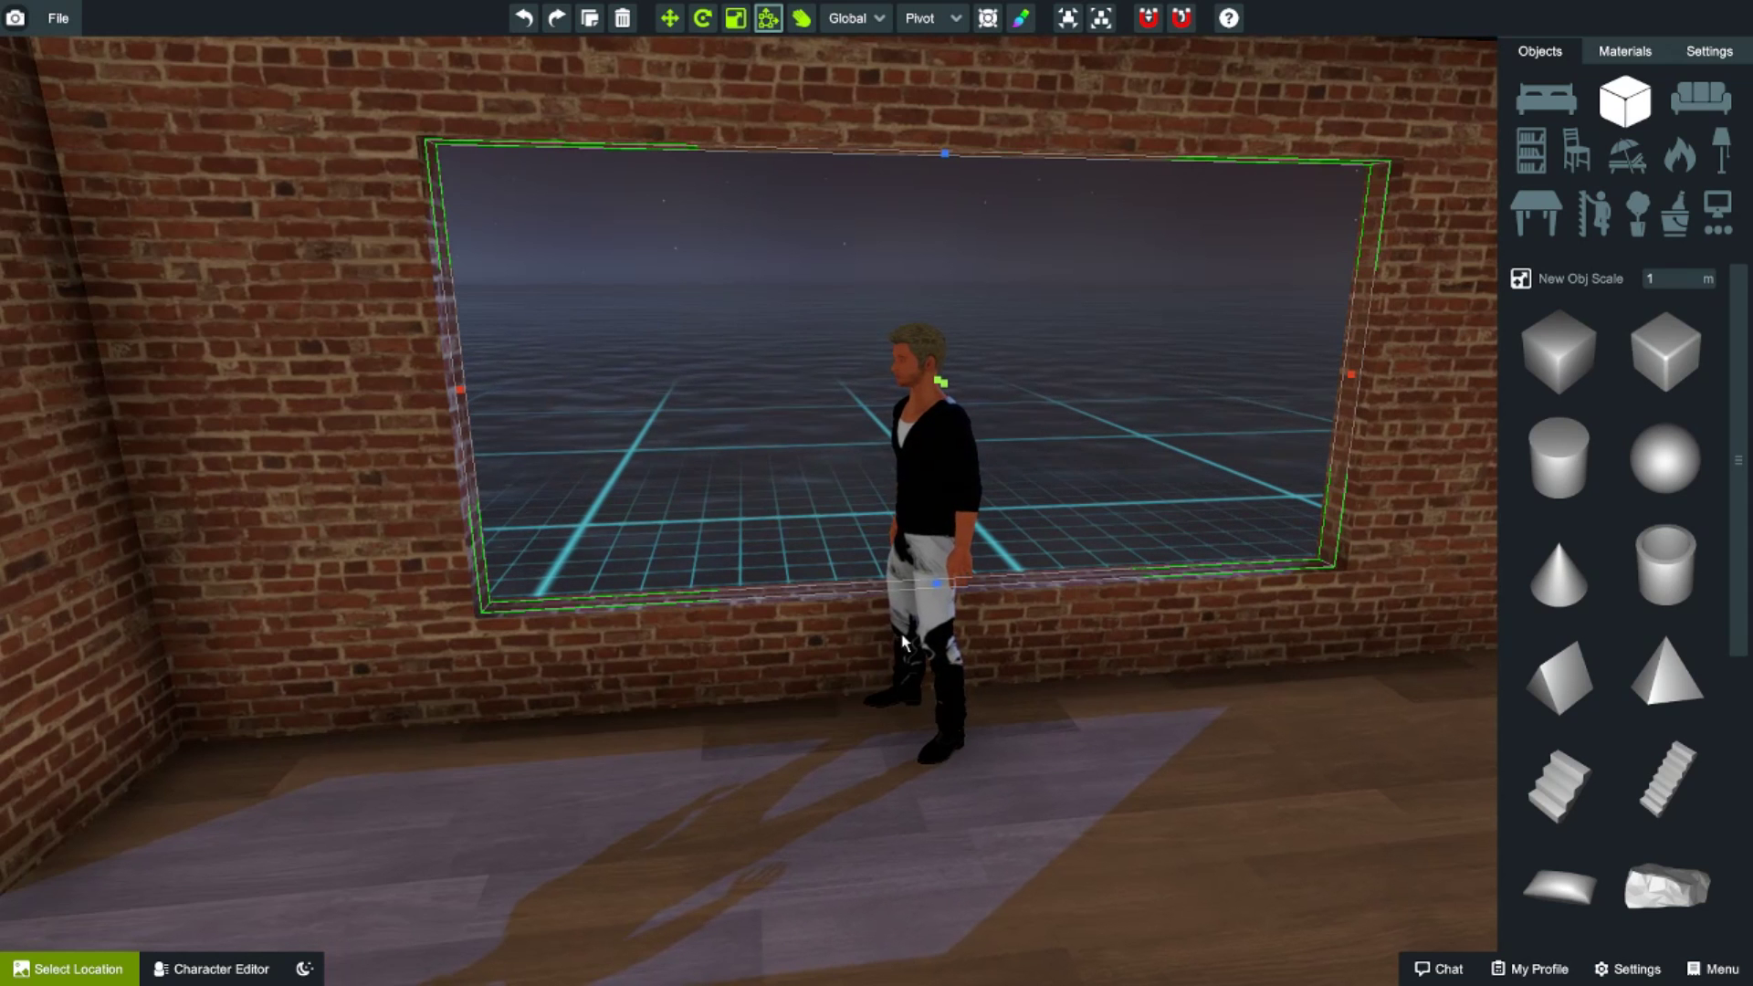
pyautogui.moveTo(929, 679); pyautogui.dragTo(1045, 687, button='right')
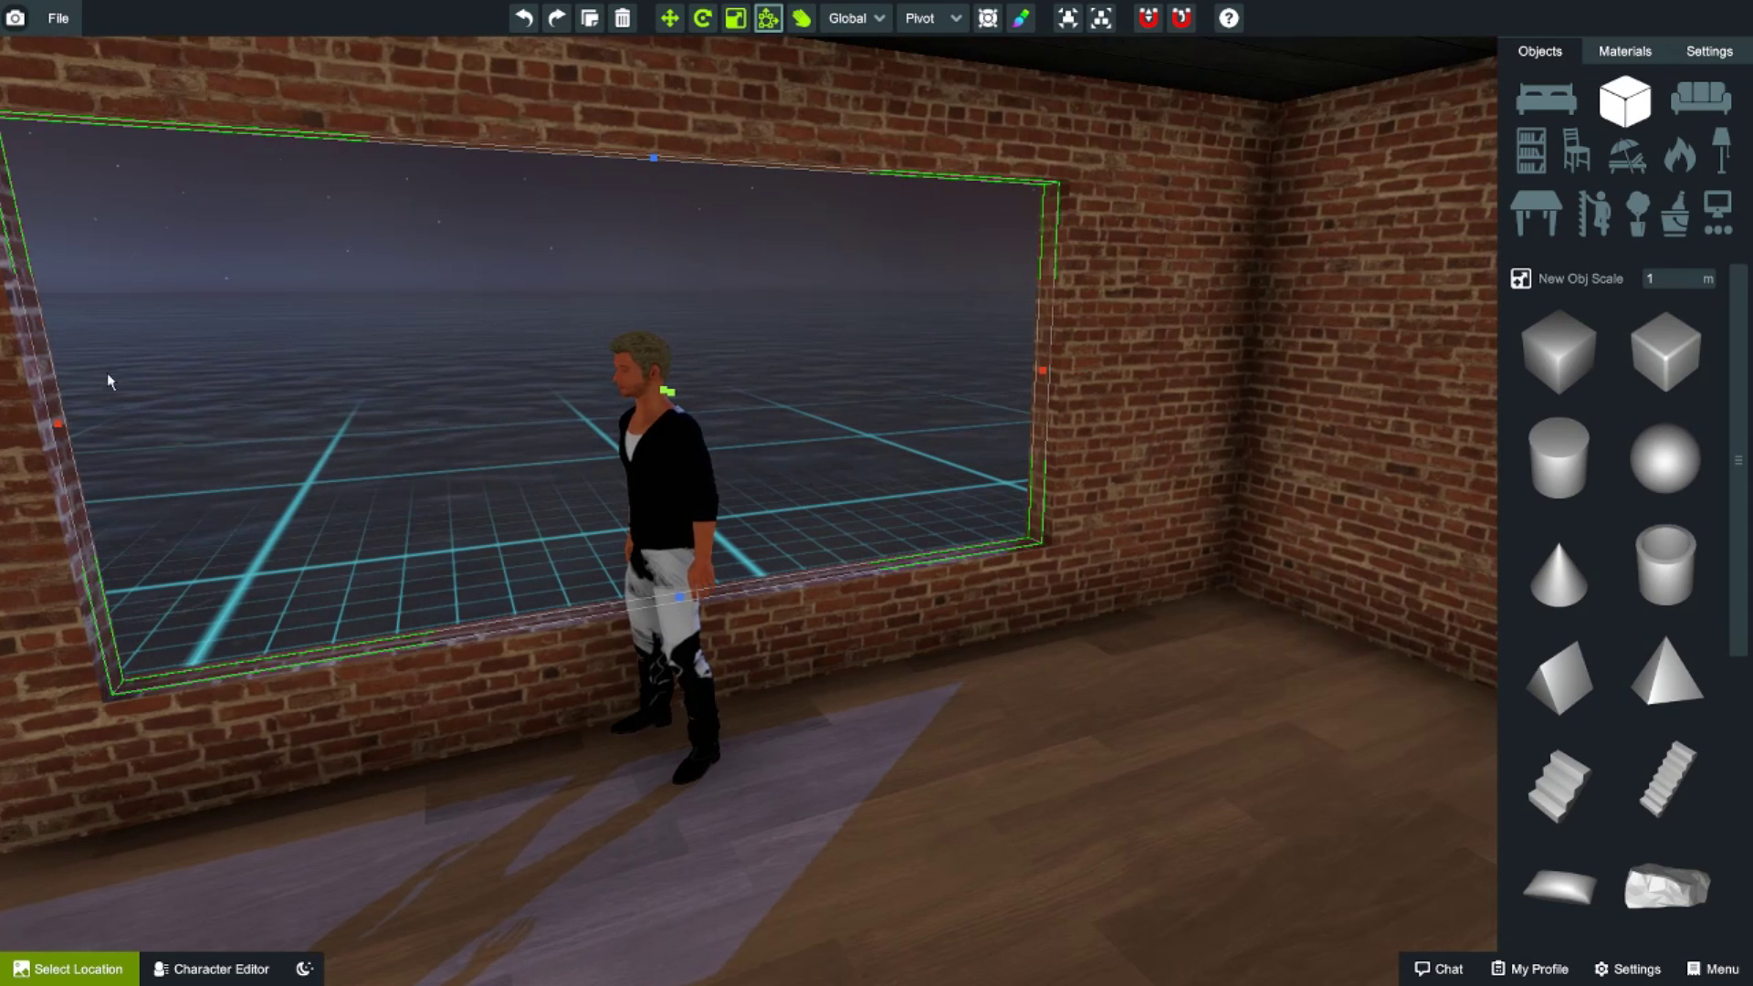
pyautogui.moveTo(946, 694); pyautogui.dragTo(946, 693, button='right')
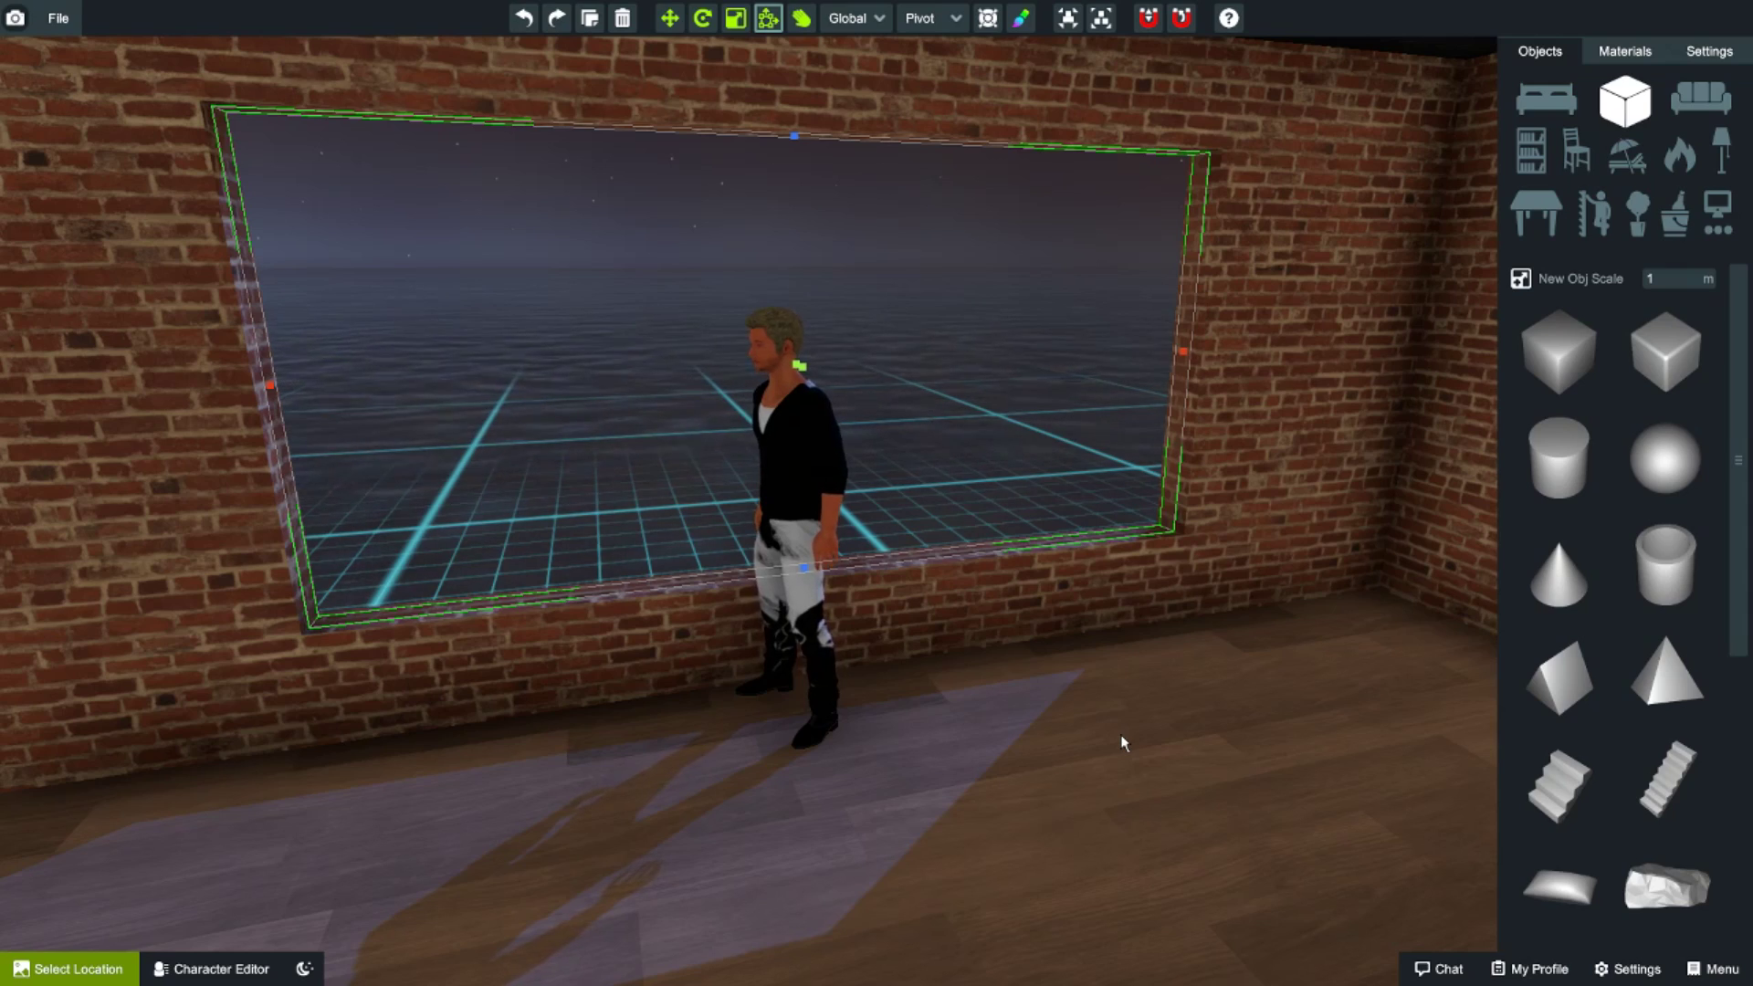
pyautogui.moveTo(1087, 664); pyautogui.dragTo(1165, 688, button='right')
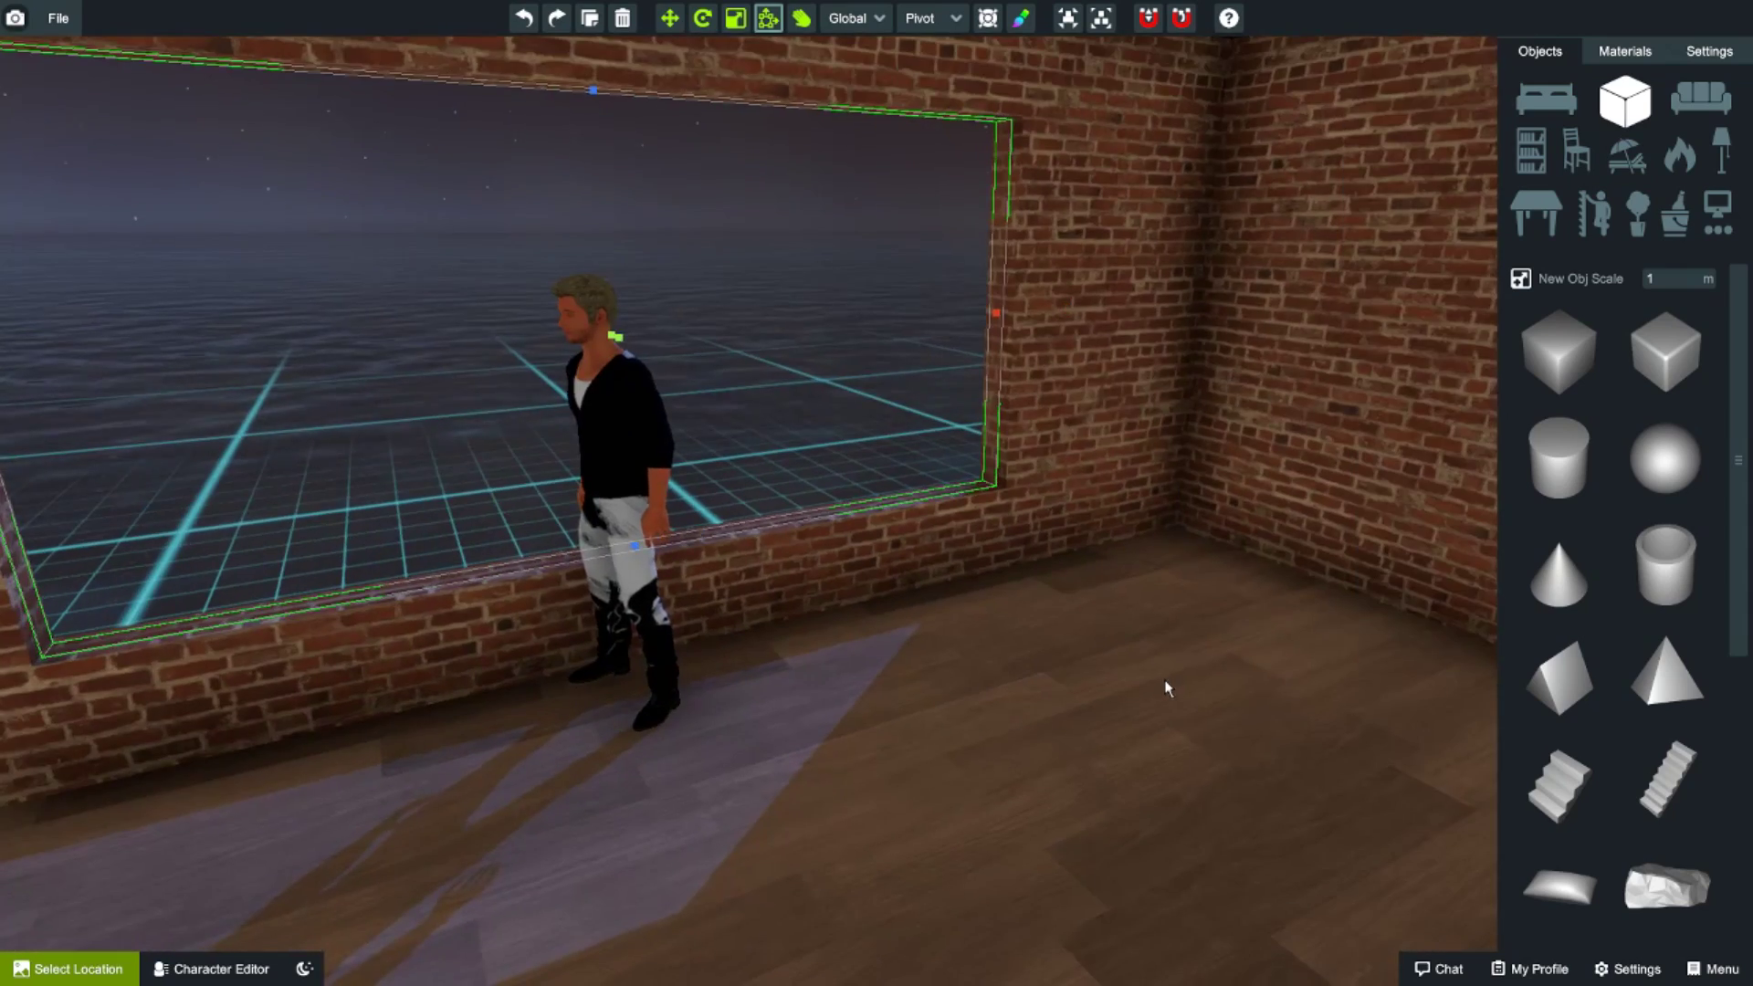
pyautogui.moveTo(1217, 548); pyautogui.dragTo(615, 801, button='right')
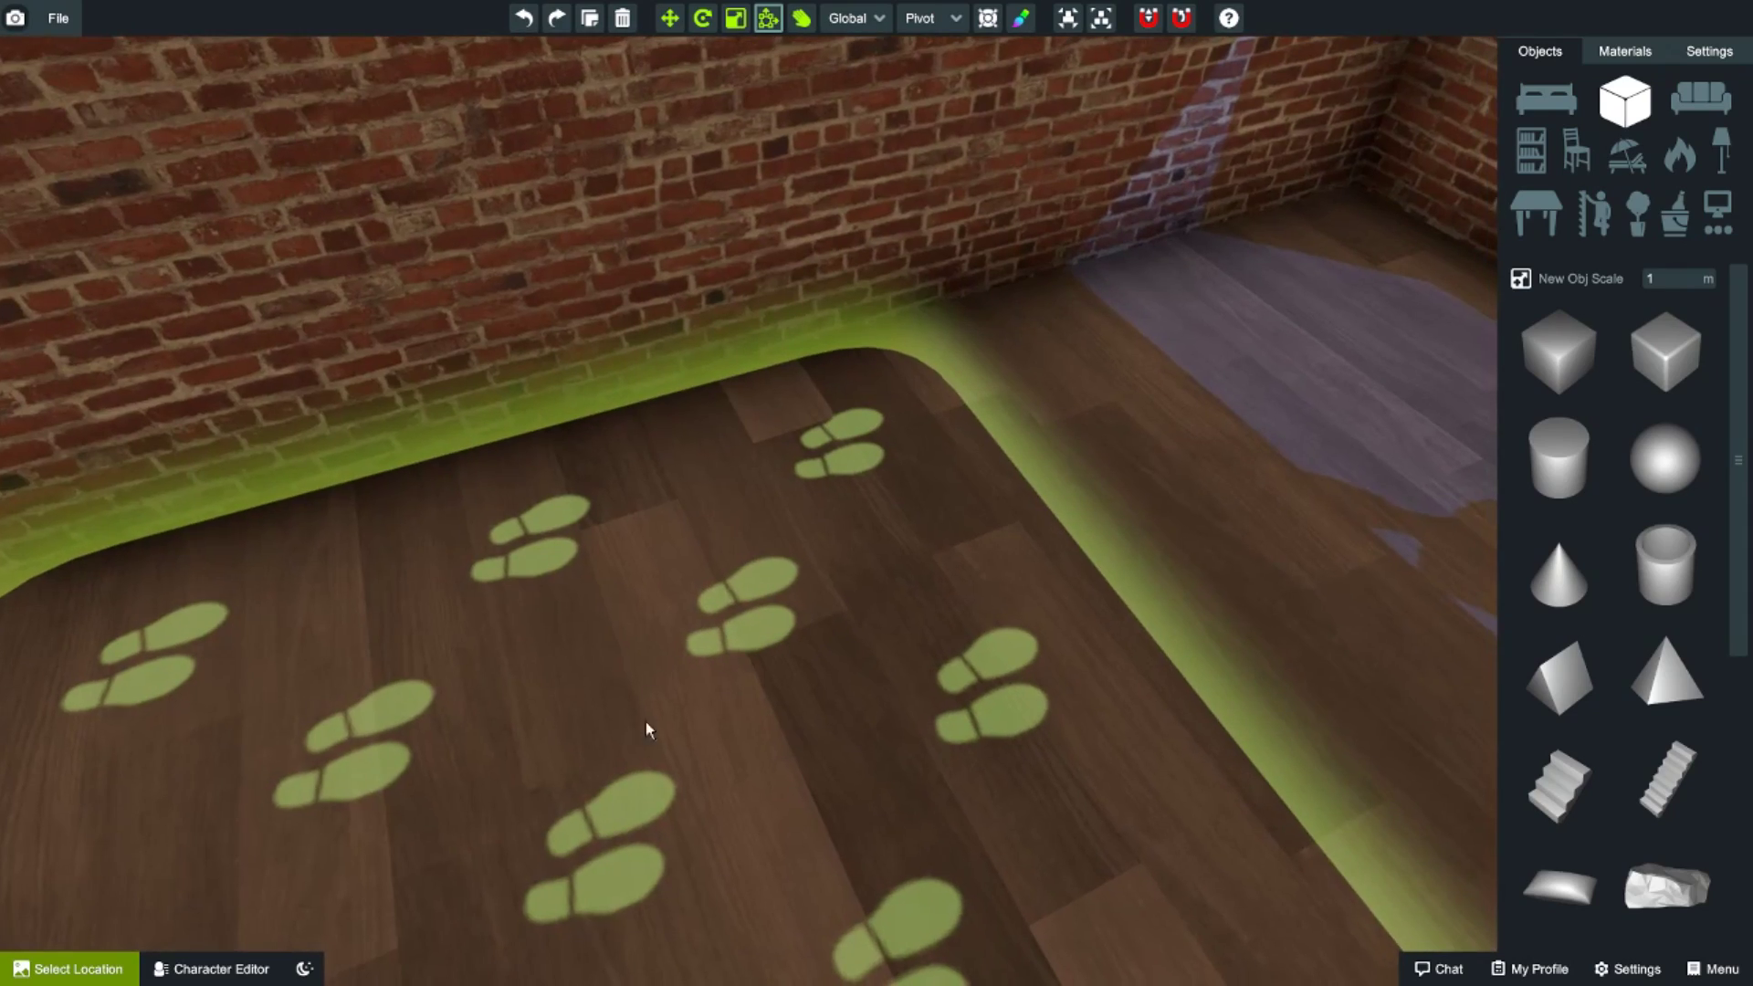
pyautogui.moveTo(614, 716); pyautogui.dragTo(972, 648, button='right')
pyautogui.moveTo(868, 618); pyautogui.dragTo(986, 360, button='right')
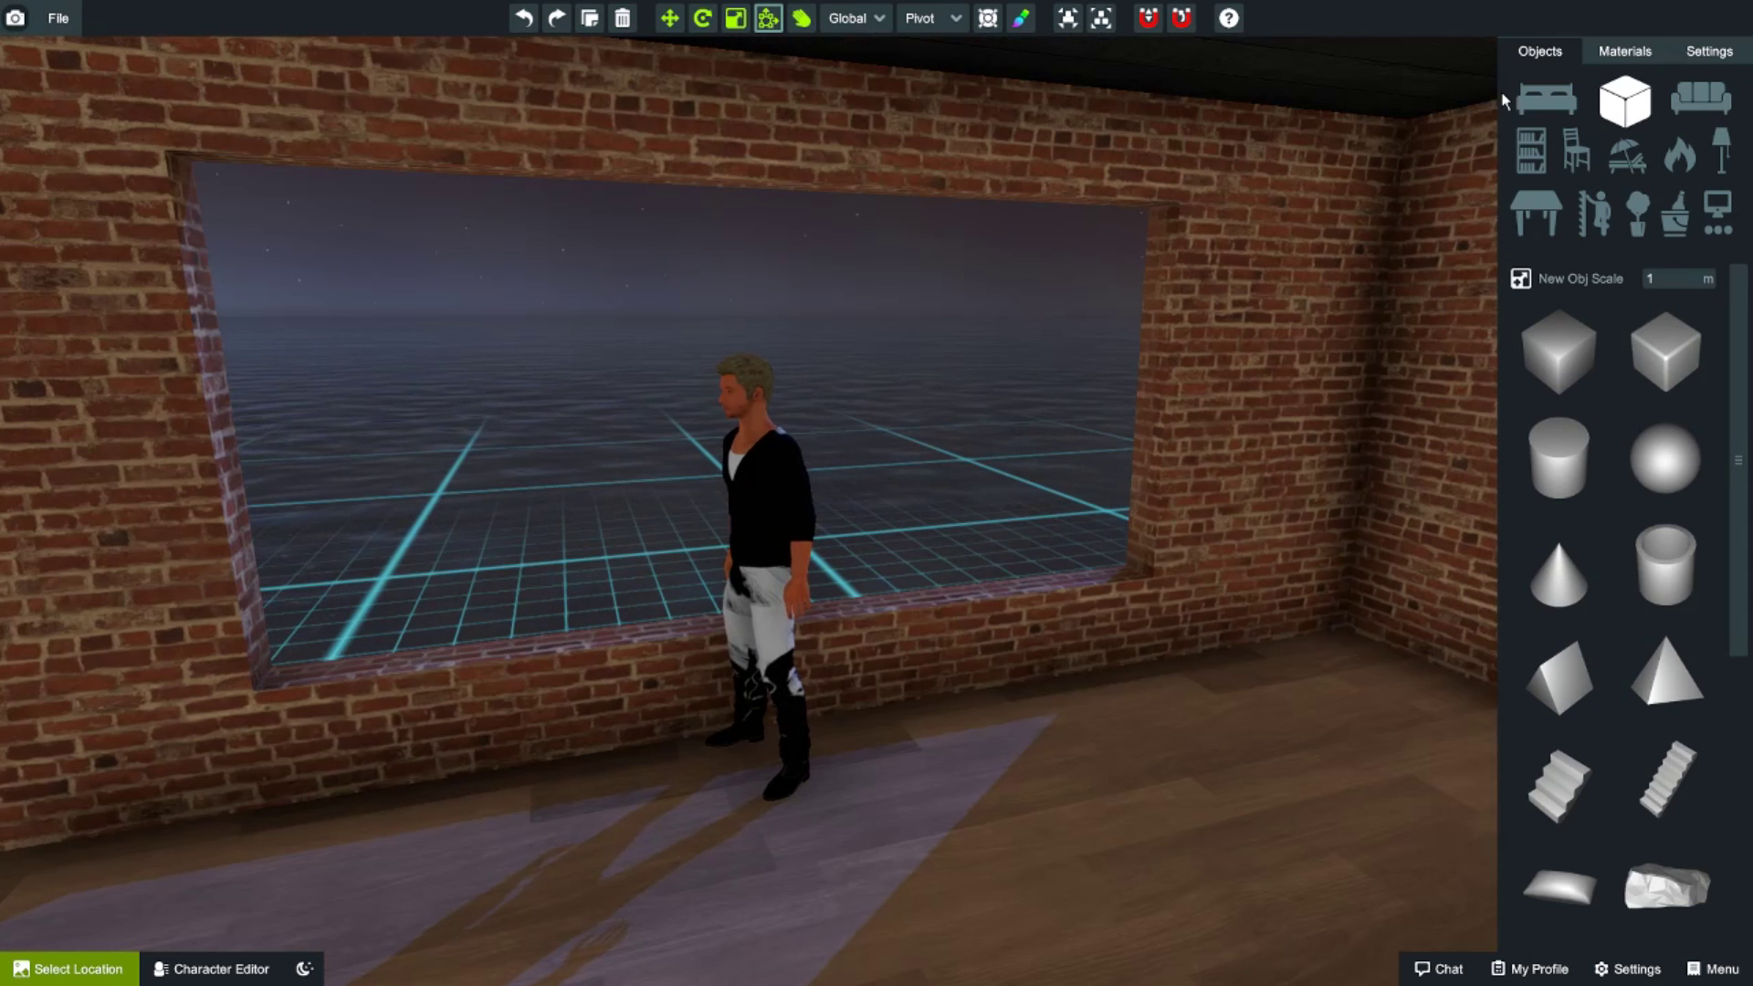
# - Add the beige-shaded straight floor lamp near the room corner beside the window and lower it onto the floor
pyautogui.moveTo(1068, 391); pyautogui.dragTo(1223, 385, button='right')
pyautogui.click(1723, 136)
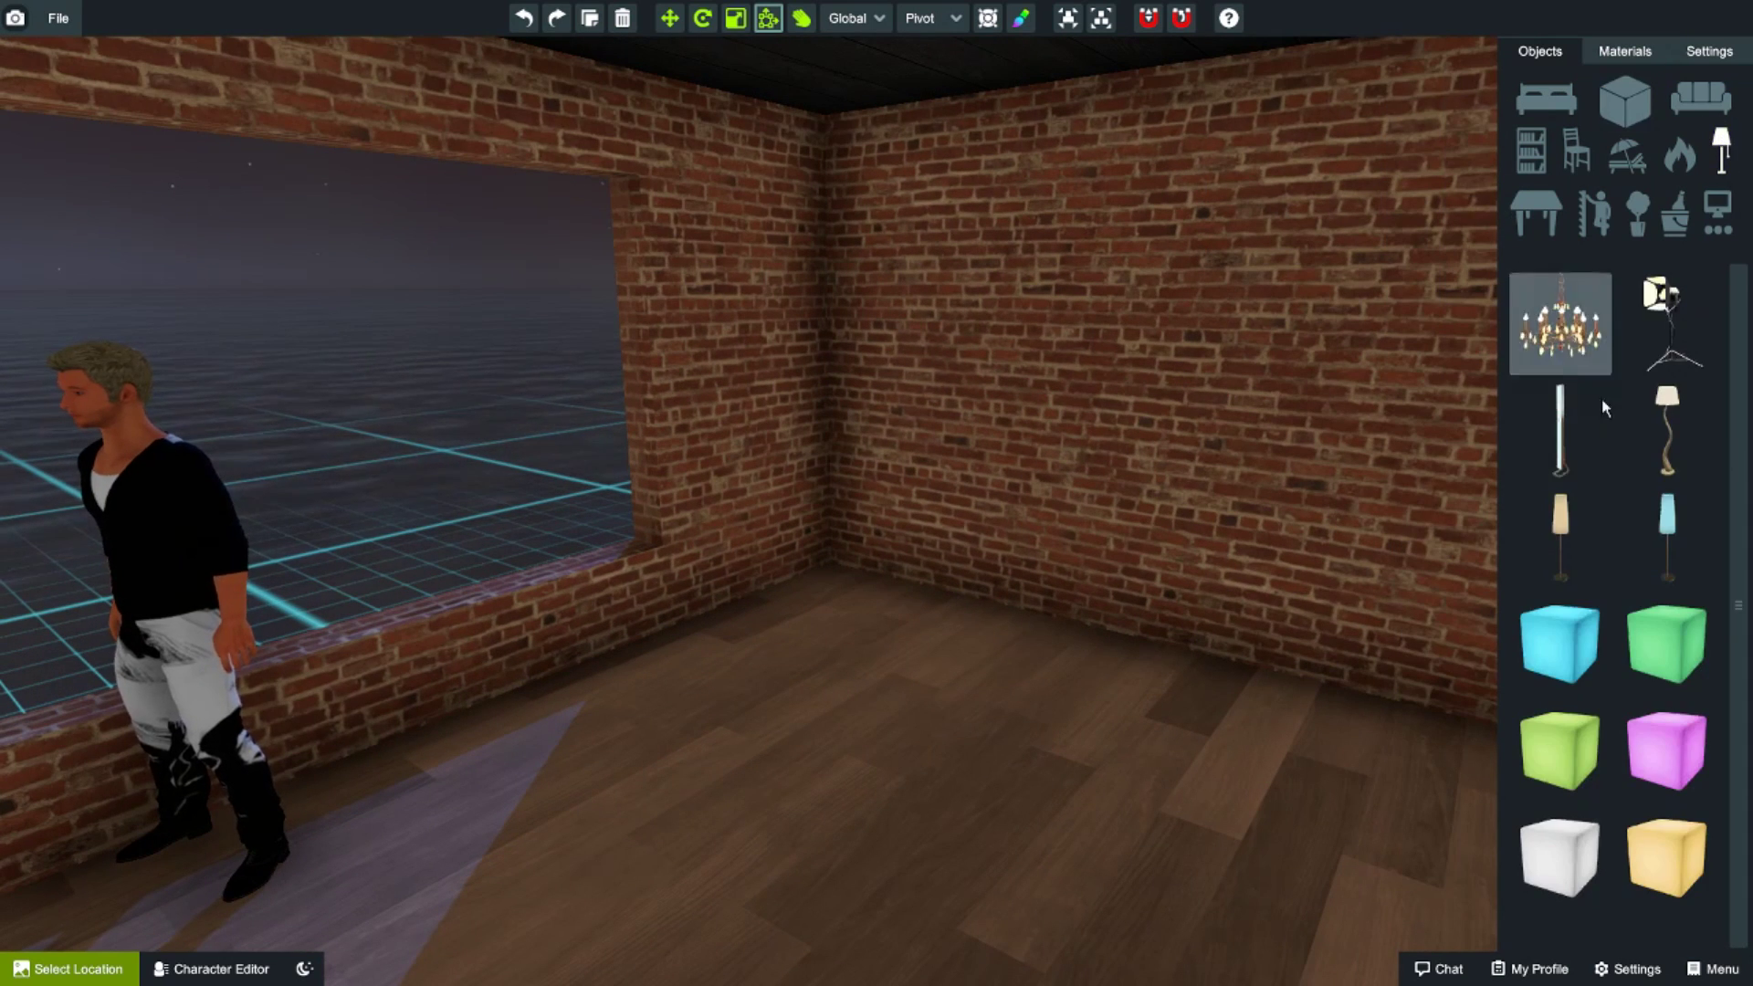
pyautogui.click(1568, 545)
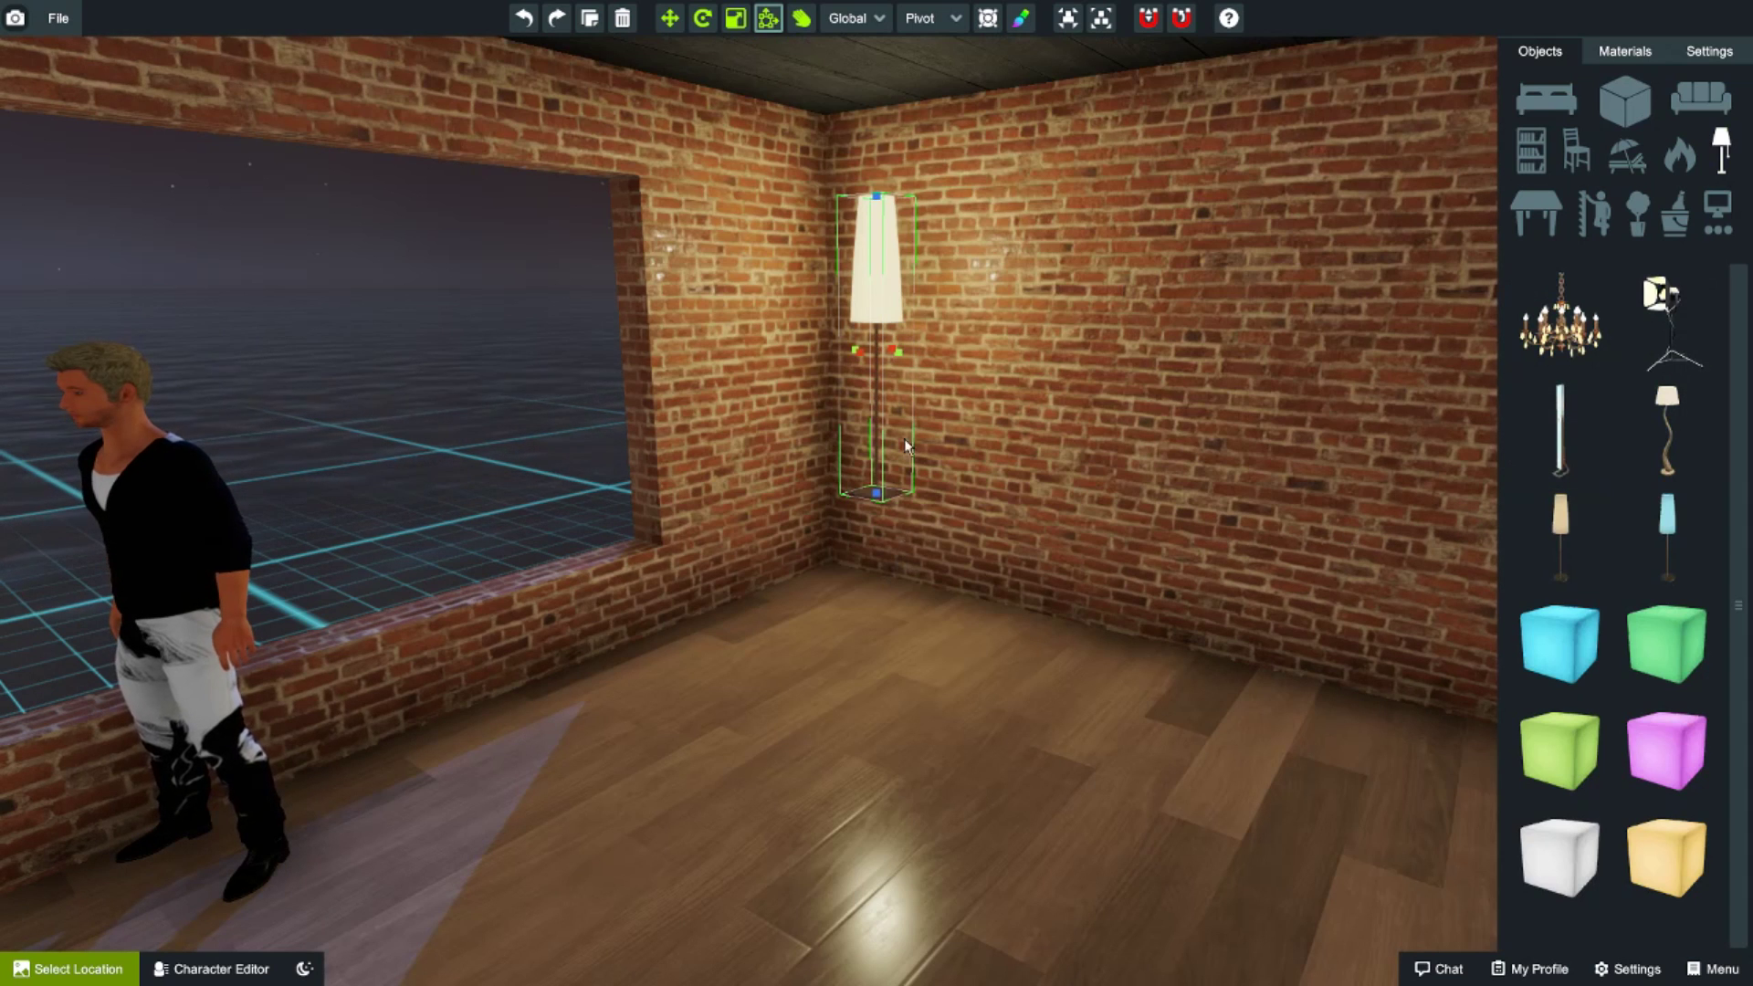
pyautogui.click(674, 20)
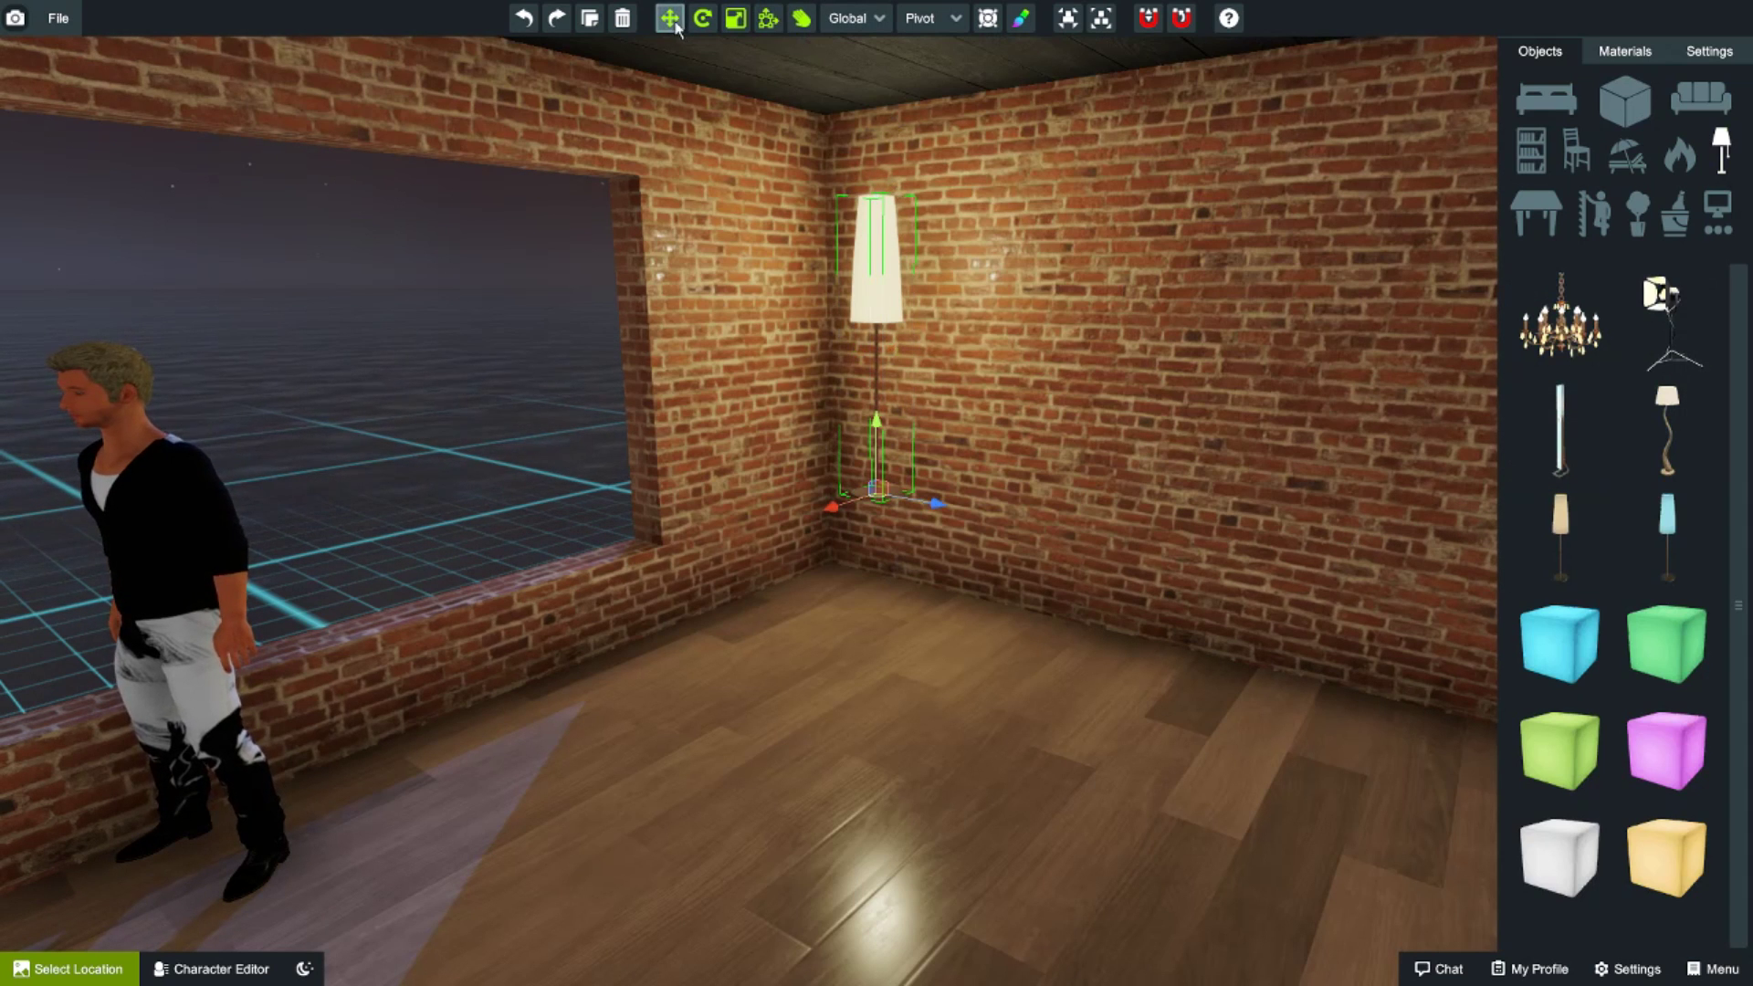
pyautogui.moveTo(878, 423); pyautogui.dragTo(880, 555)
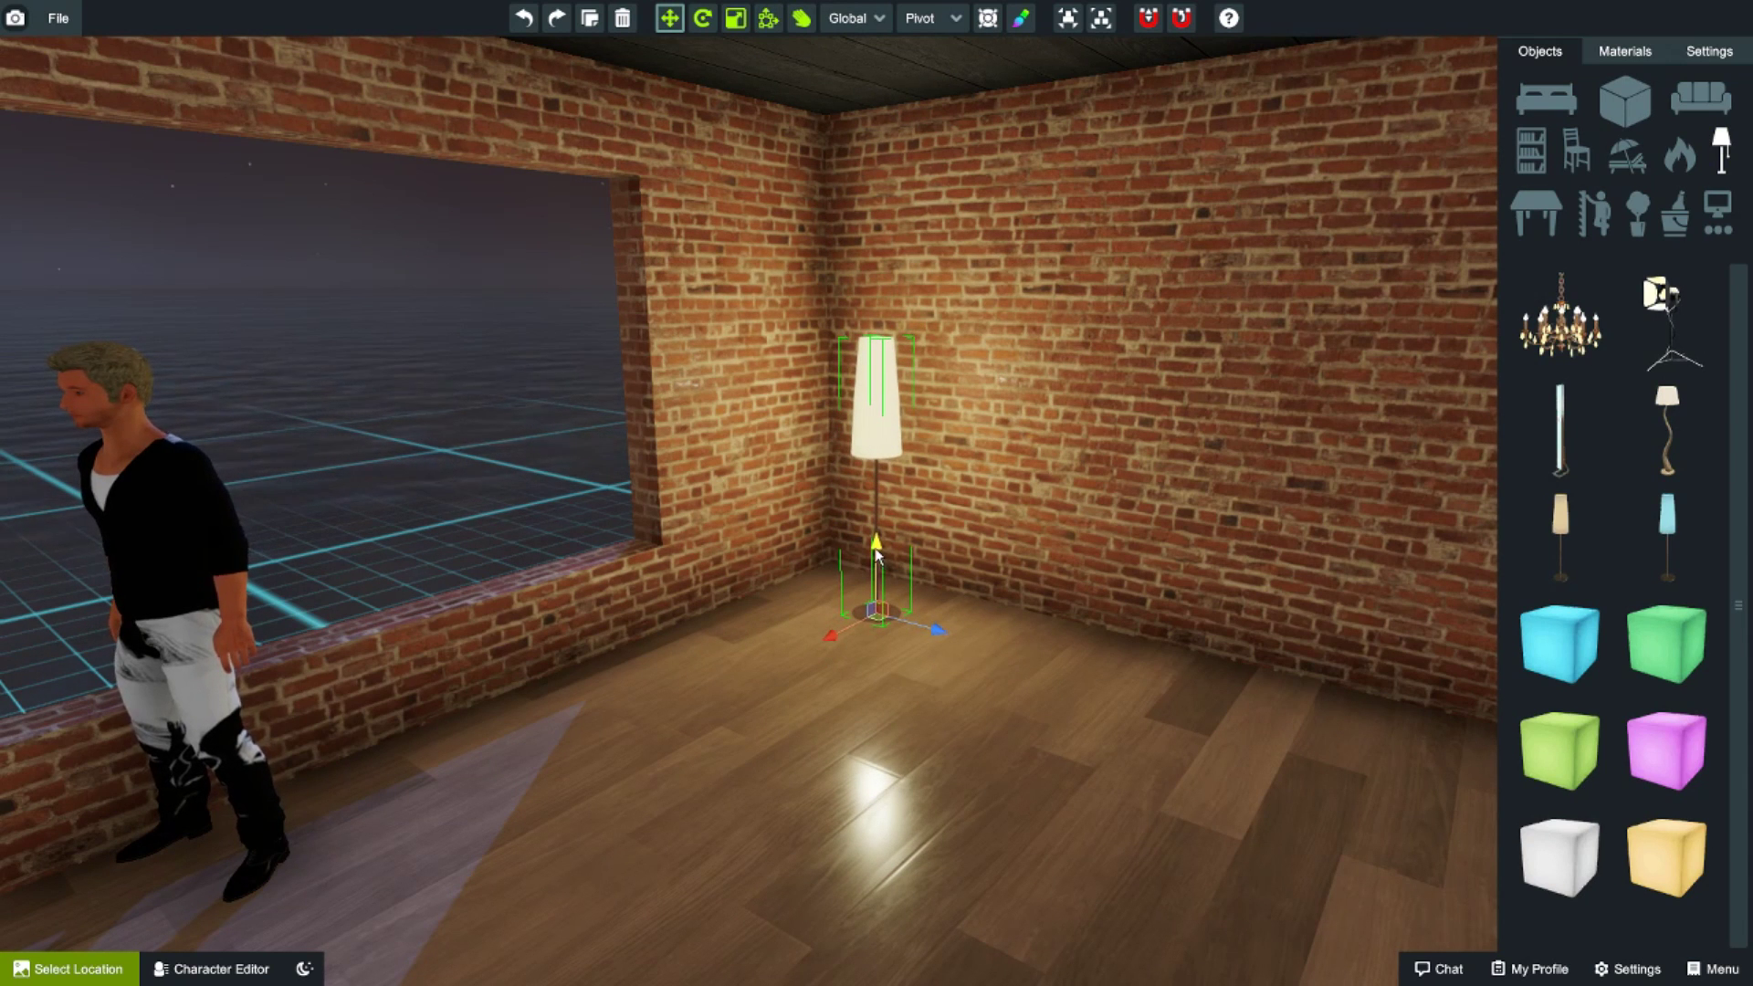
# - Move the lamp into the corner between the window wall and the adjoining wall, with position snapping turned on
pyautogui.moveTo(939, 633); pyautogui.dragTo(858, 615)
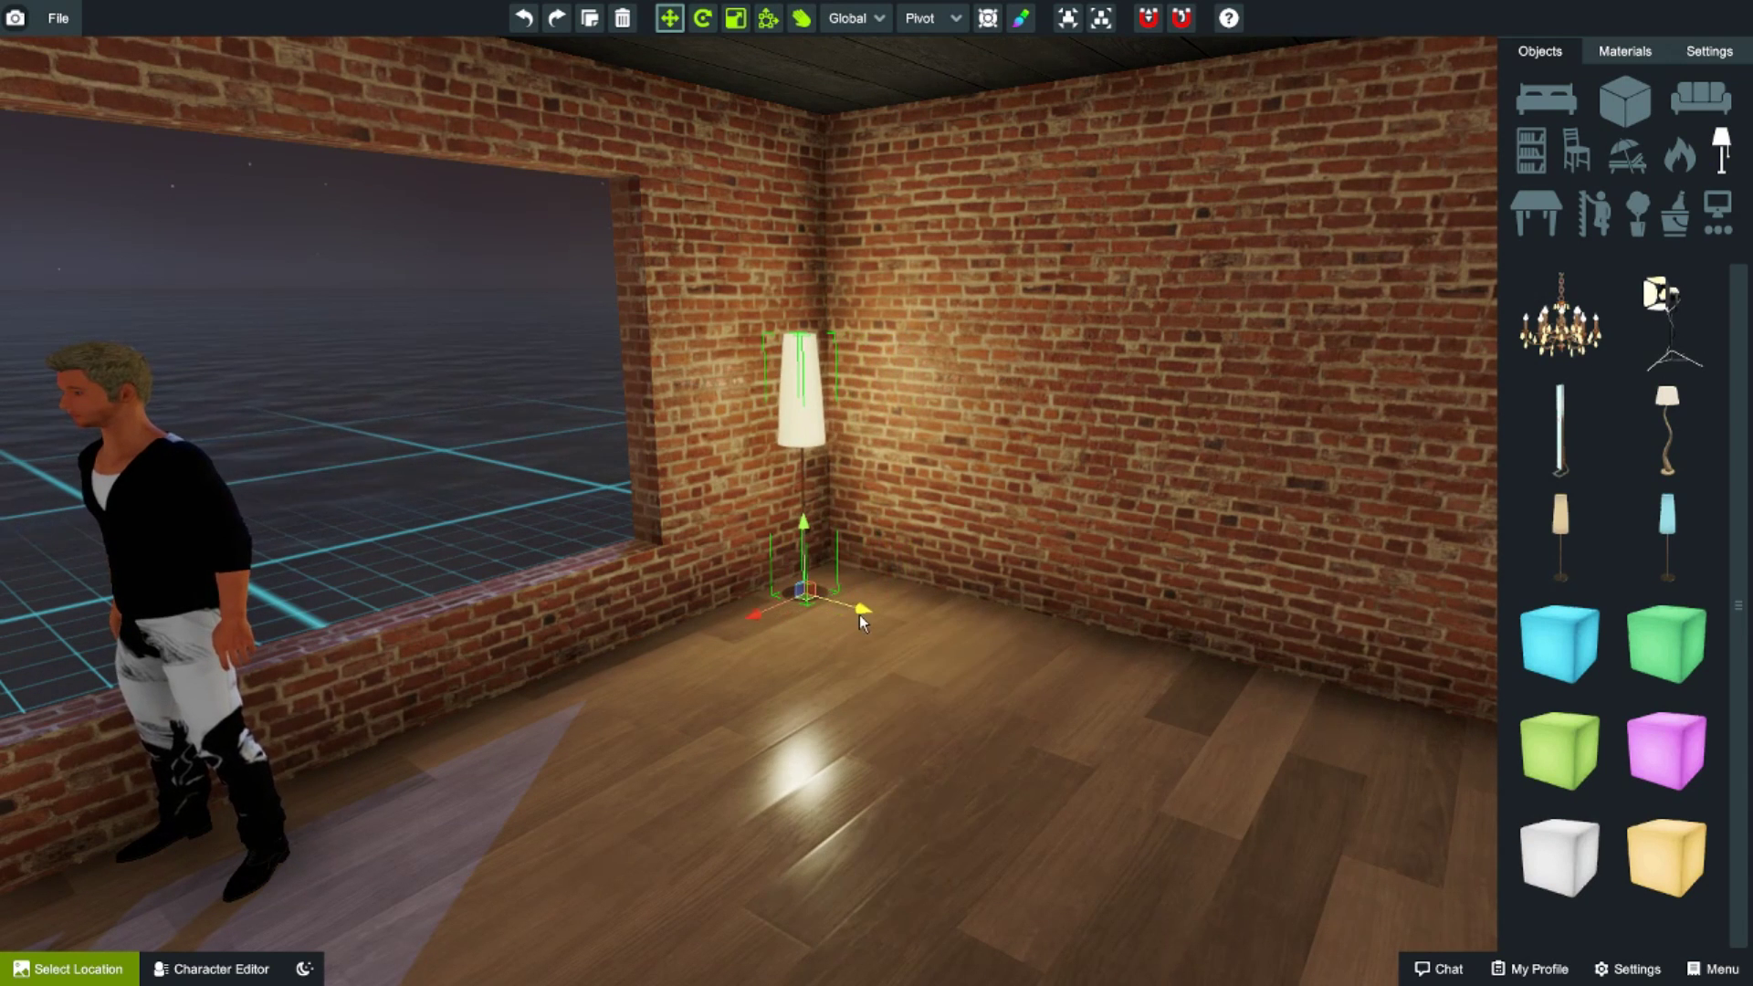
pyautogui.moveTo(754, 625); pyautogui.dragTo(786, 610)
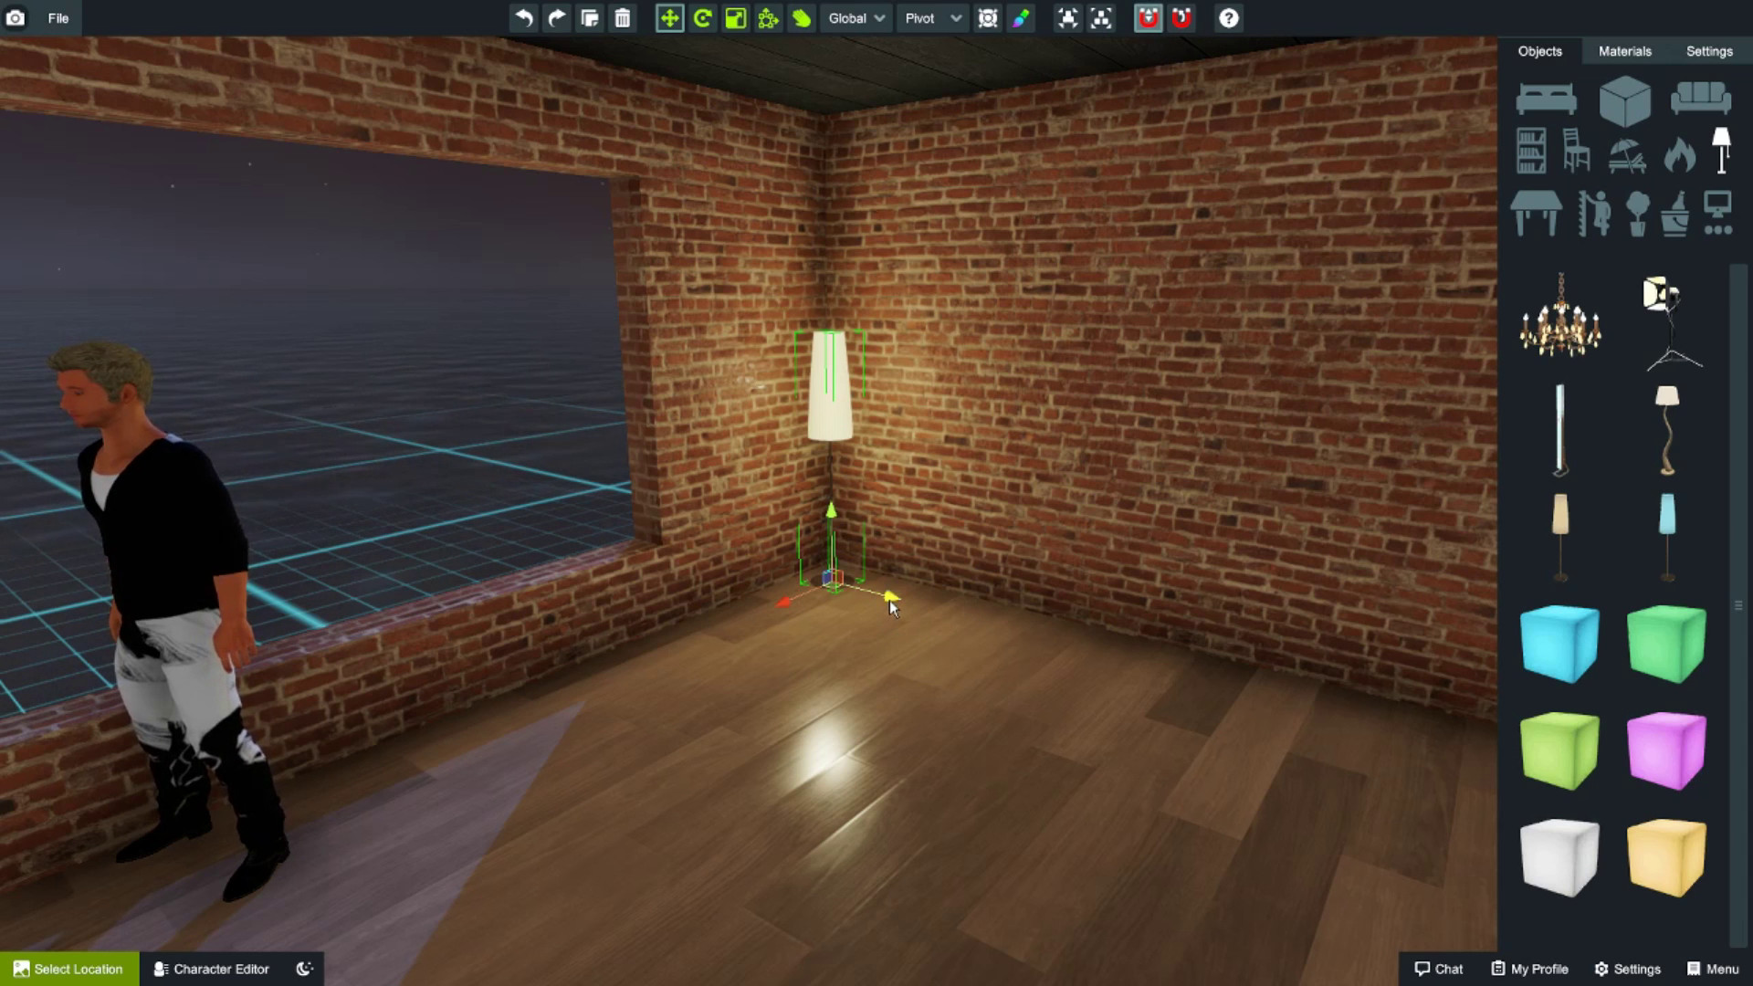
pyautogui.moveTo(984, 636); pyautogui.dragTo(1122, 675)
pyautogui.moveTo(957, 613); pyautogui.dragTo(862, 584)
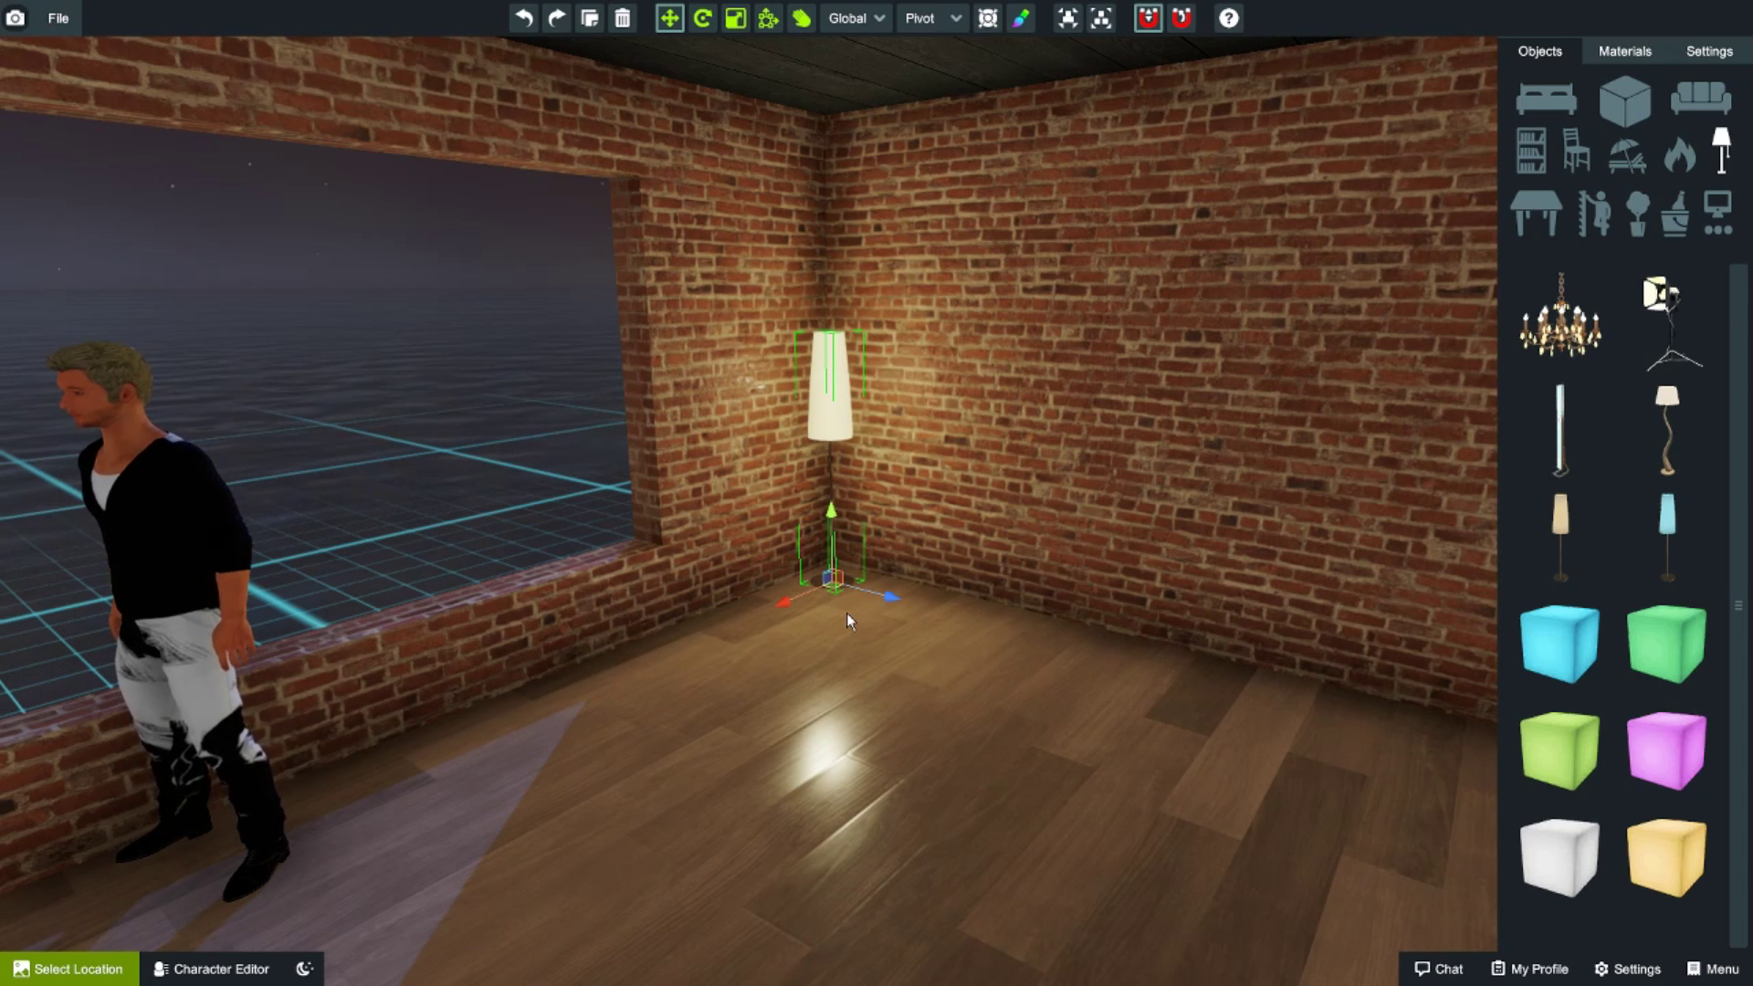
# - Duplicate the floor lamp and move the copy along the adjoining brick wall into the opposite corner with snapping on
pyautogui.moveTo(780, 783); pyautogui.dragTo(886, 771, button='right')
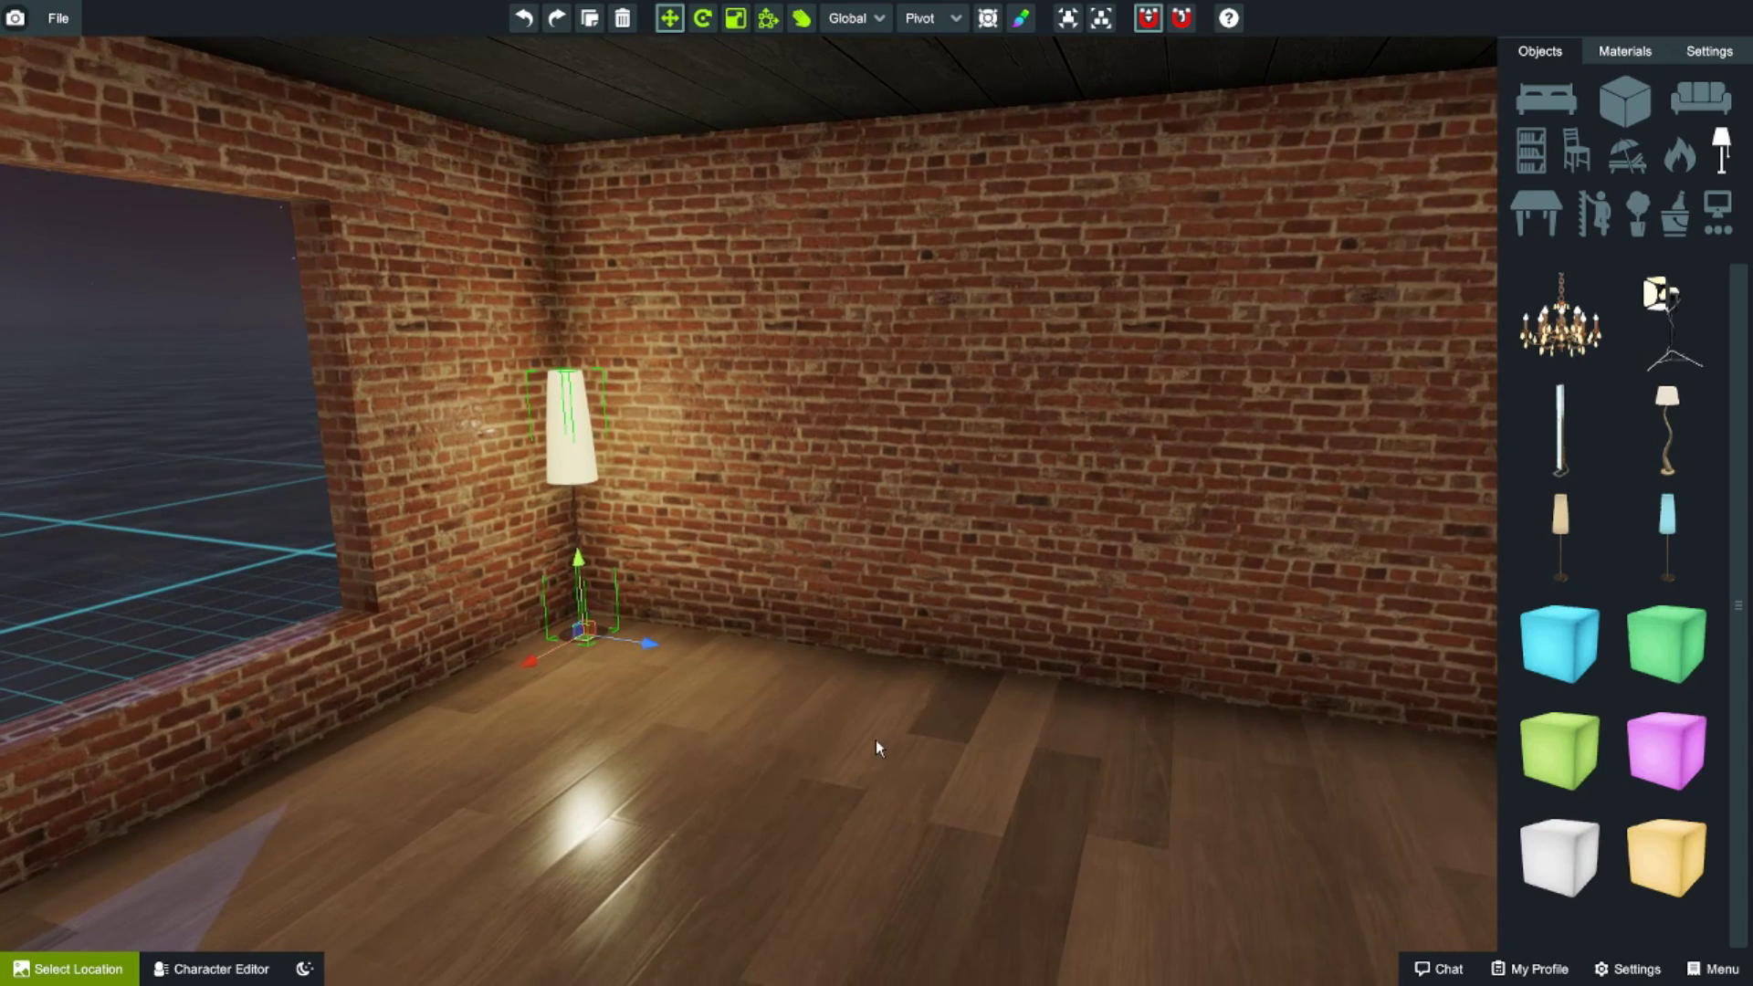
pyautogui.moveTo(874, 739); pyautogui.dragTo(573, 728, button='right')
pyautogui.moveTo(931, 698); pyautogui.dragTo(997, 744, button='right')
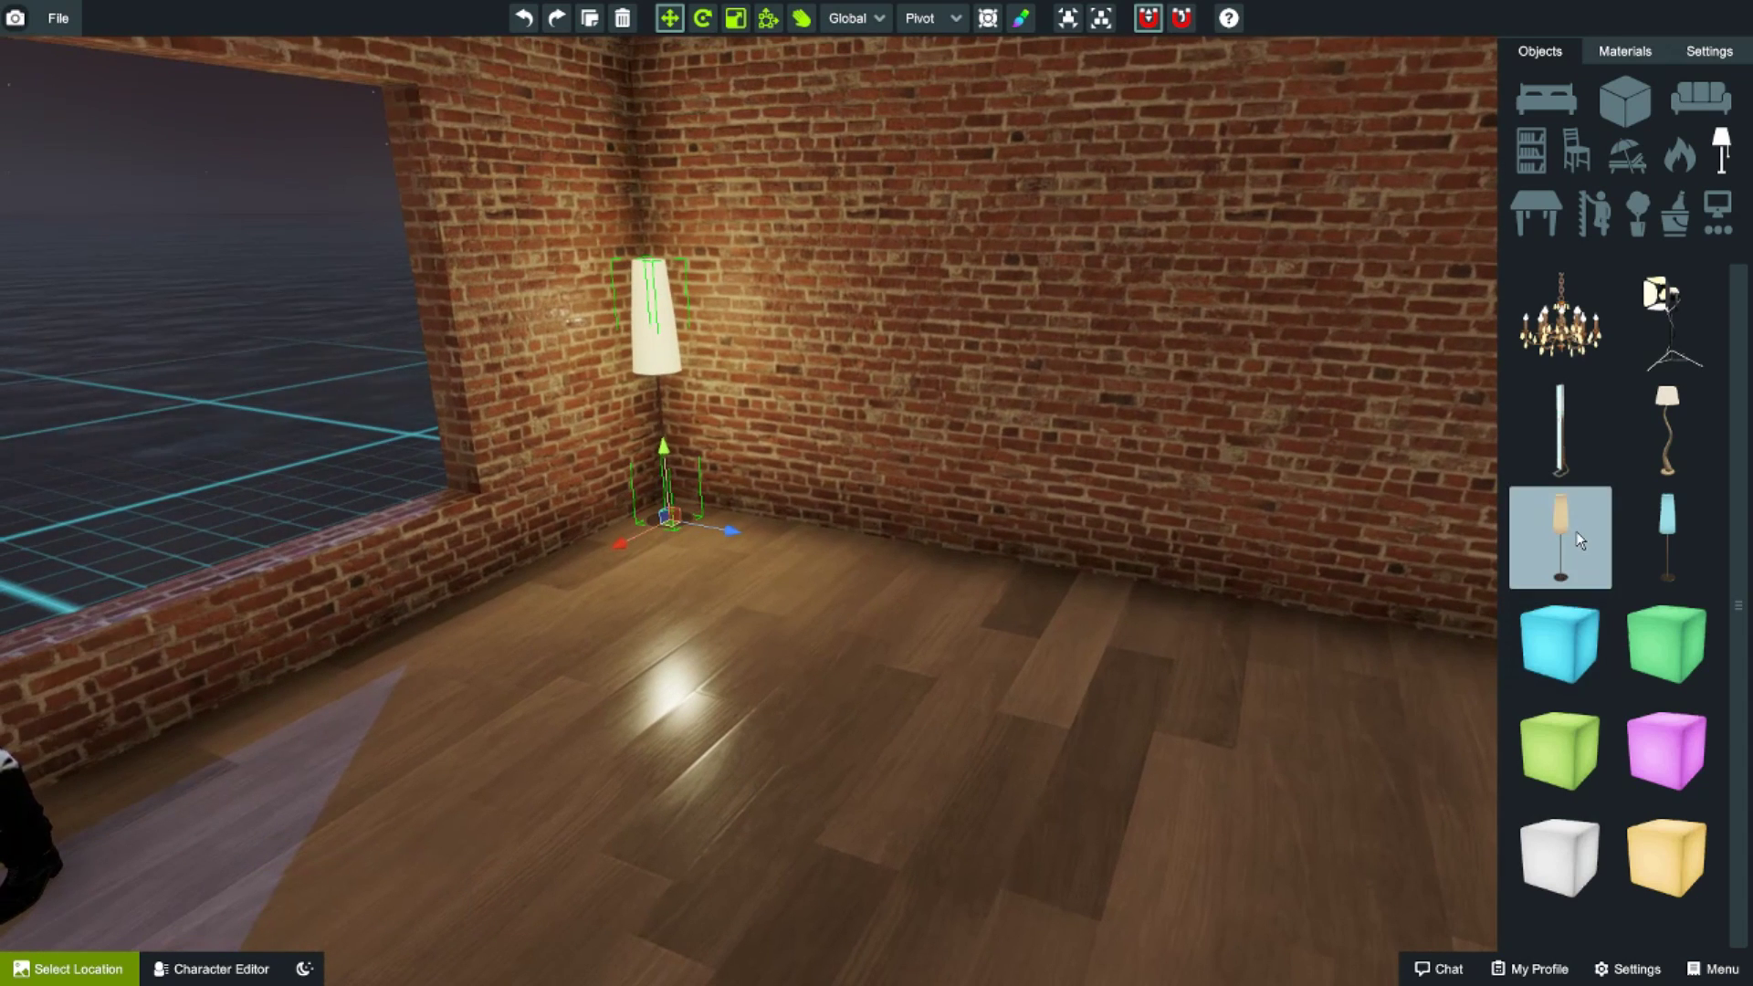
pyautogui.click(589, 19)
pyautogui.moveTo(730, 533); pyautogui.dragTo(1400, 657)
pyautogui.moveTo(1400, 658); pyautogui.dragTo(922, 638, button='right')
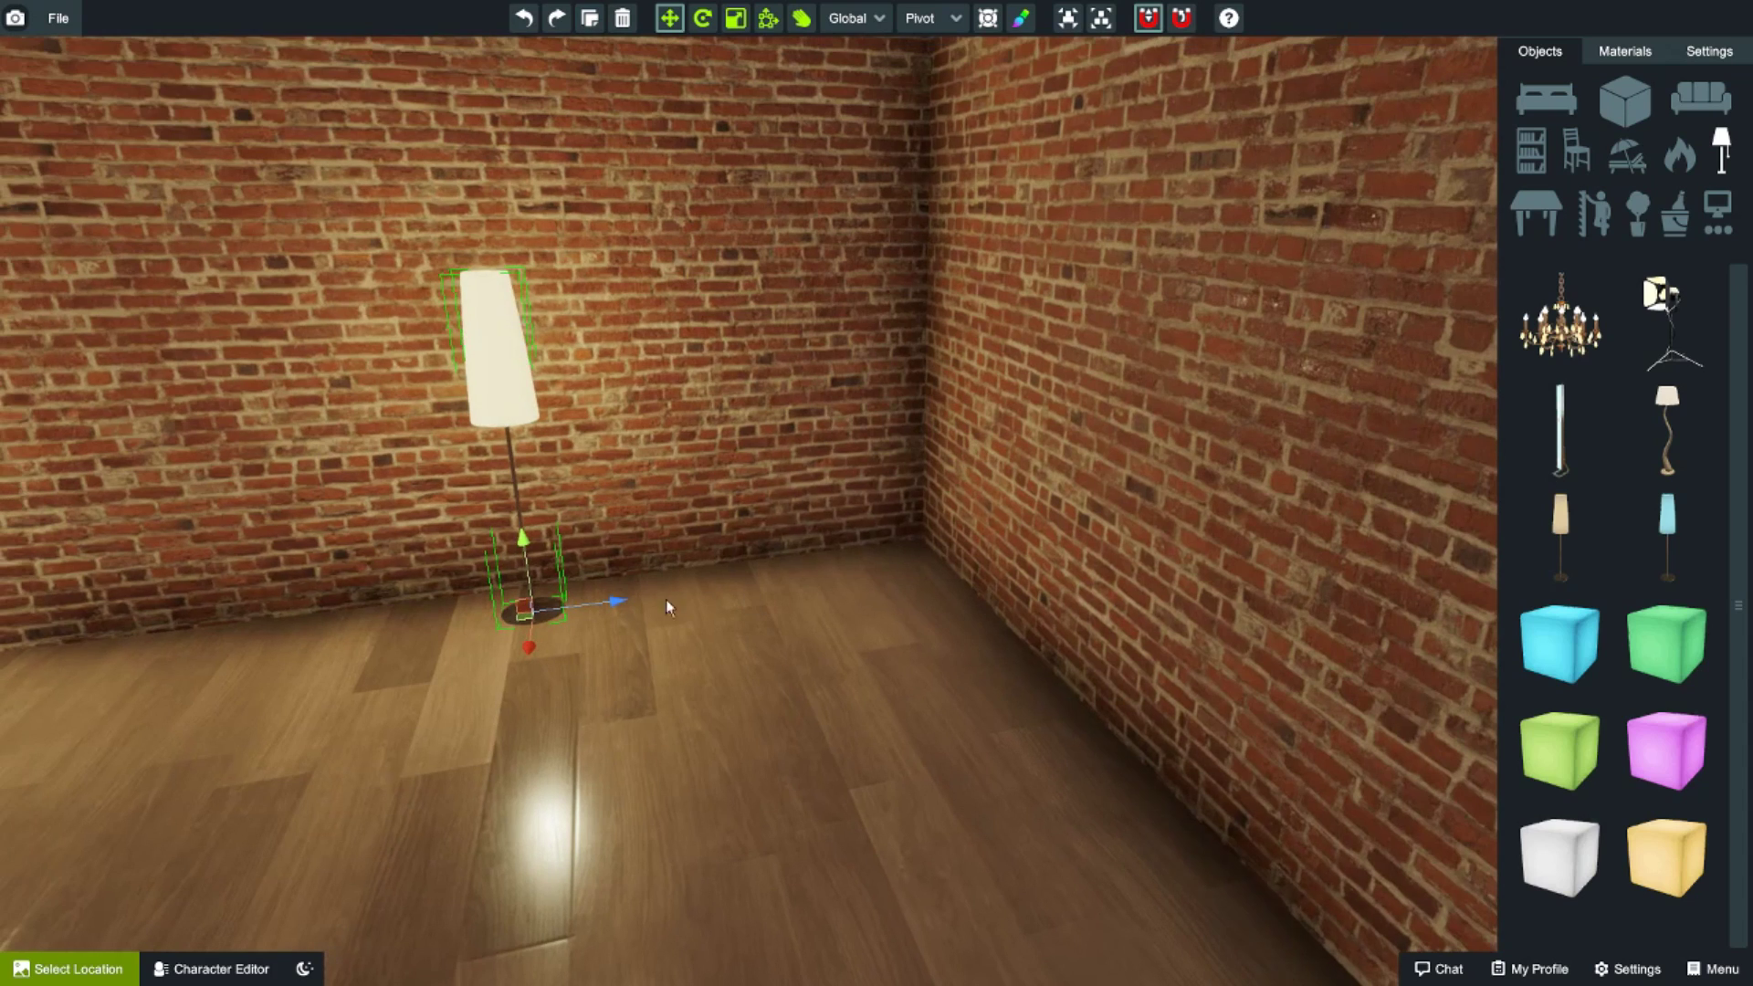
pyautogui.moveTo(617, 599); pyautogui.dragTo(996, 517)
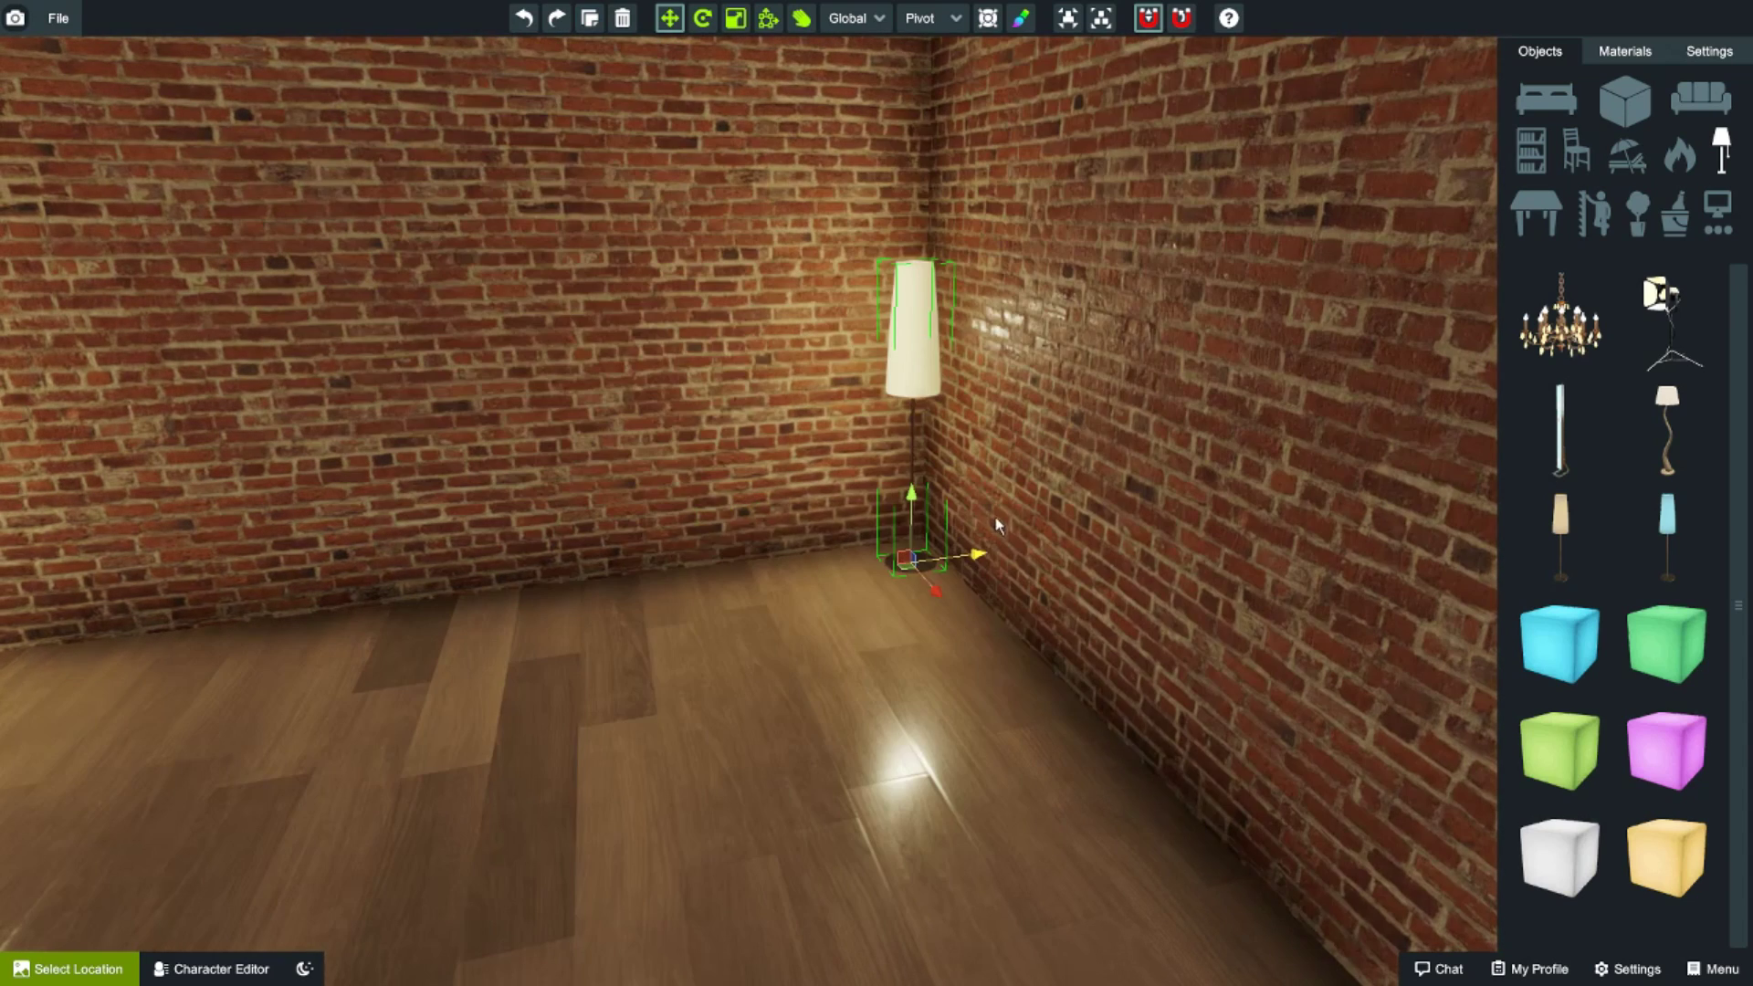
pyautogui.moveTo(838, 532); pyautogui.dragTo(756, 536)
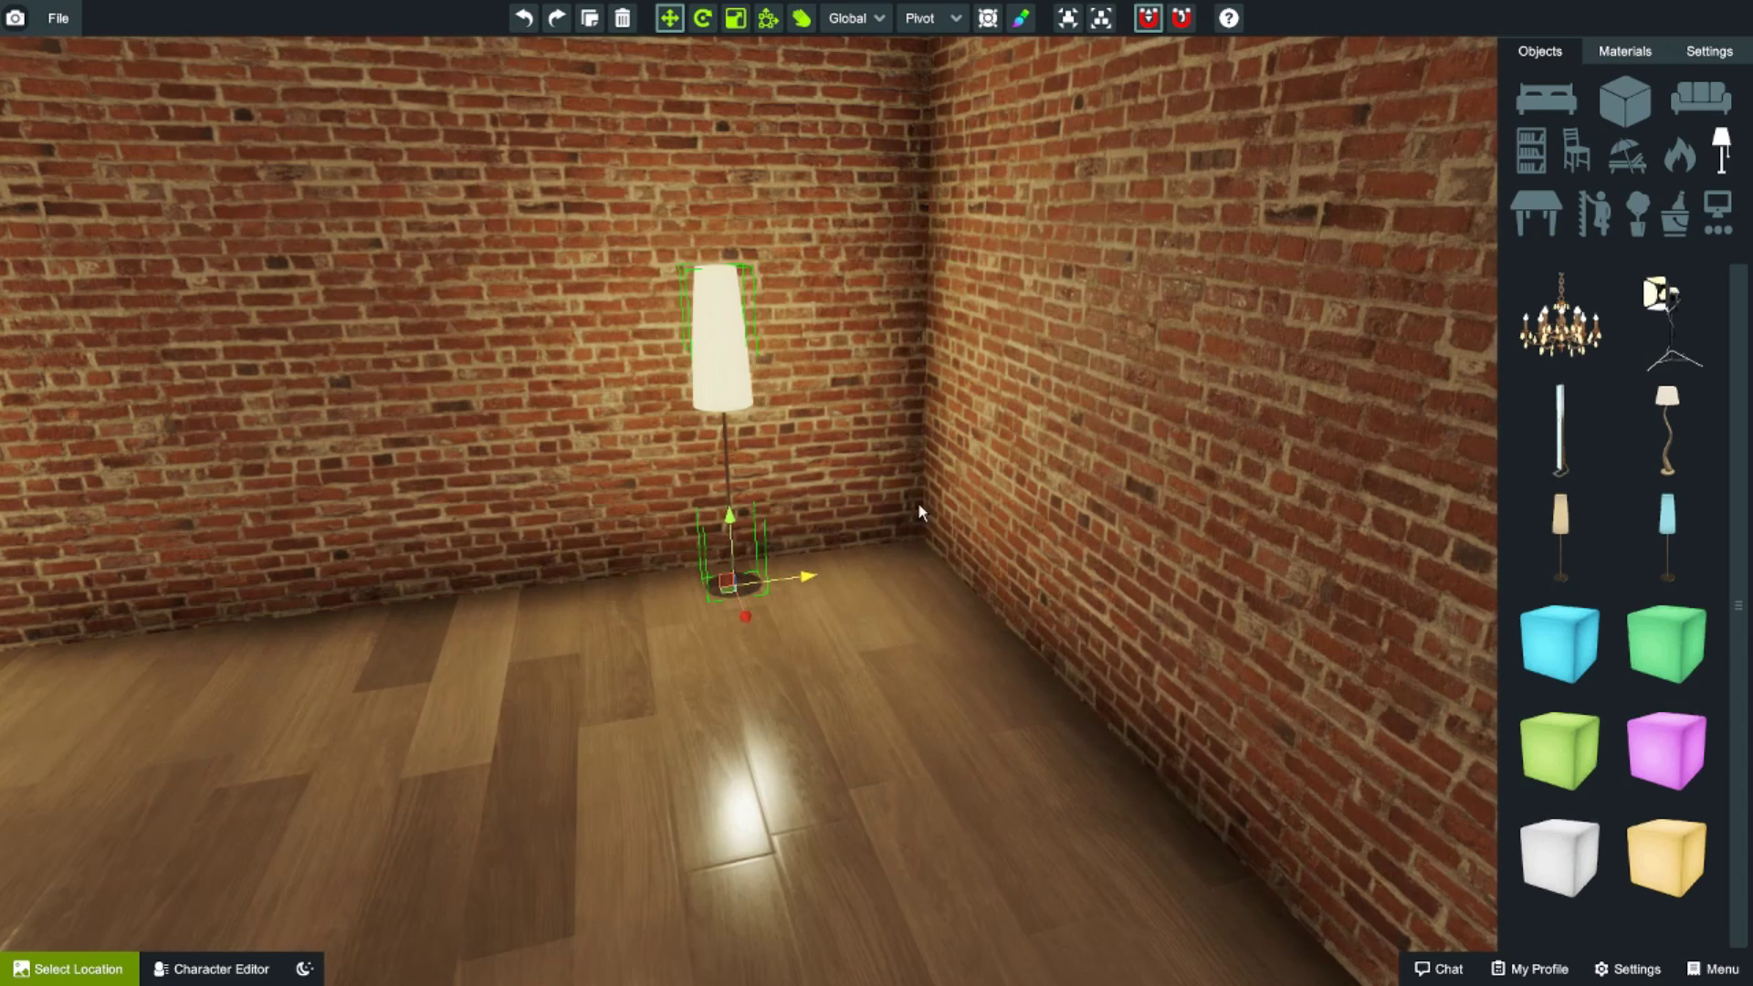
pyautogui.moveTo(960, 499)
pyautogui.mouseDown()
pyautogui.moveTo(993, 490)
pyautogui.moveTo(776, 517)
pyautogui.moveTo(986, 489)
pyautogui.mouseUp()
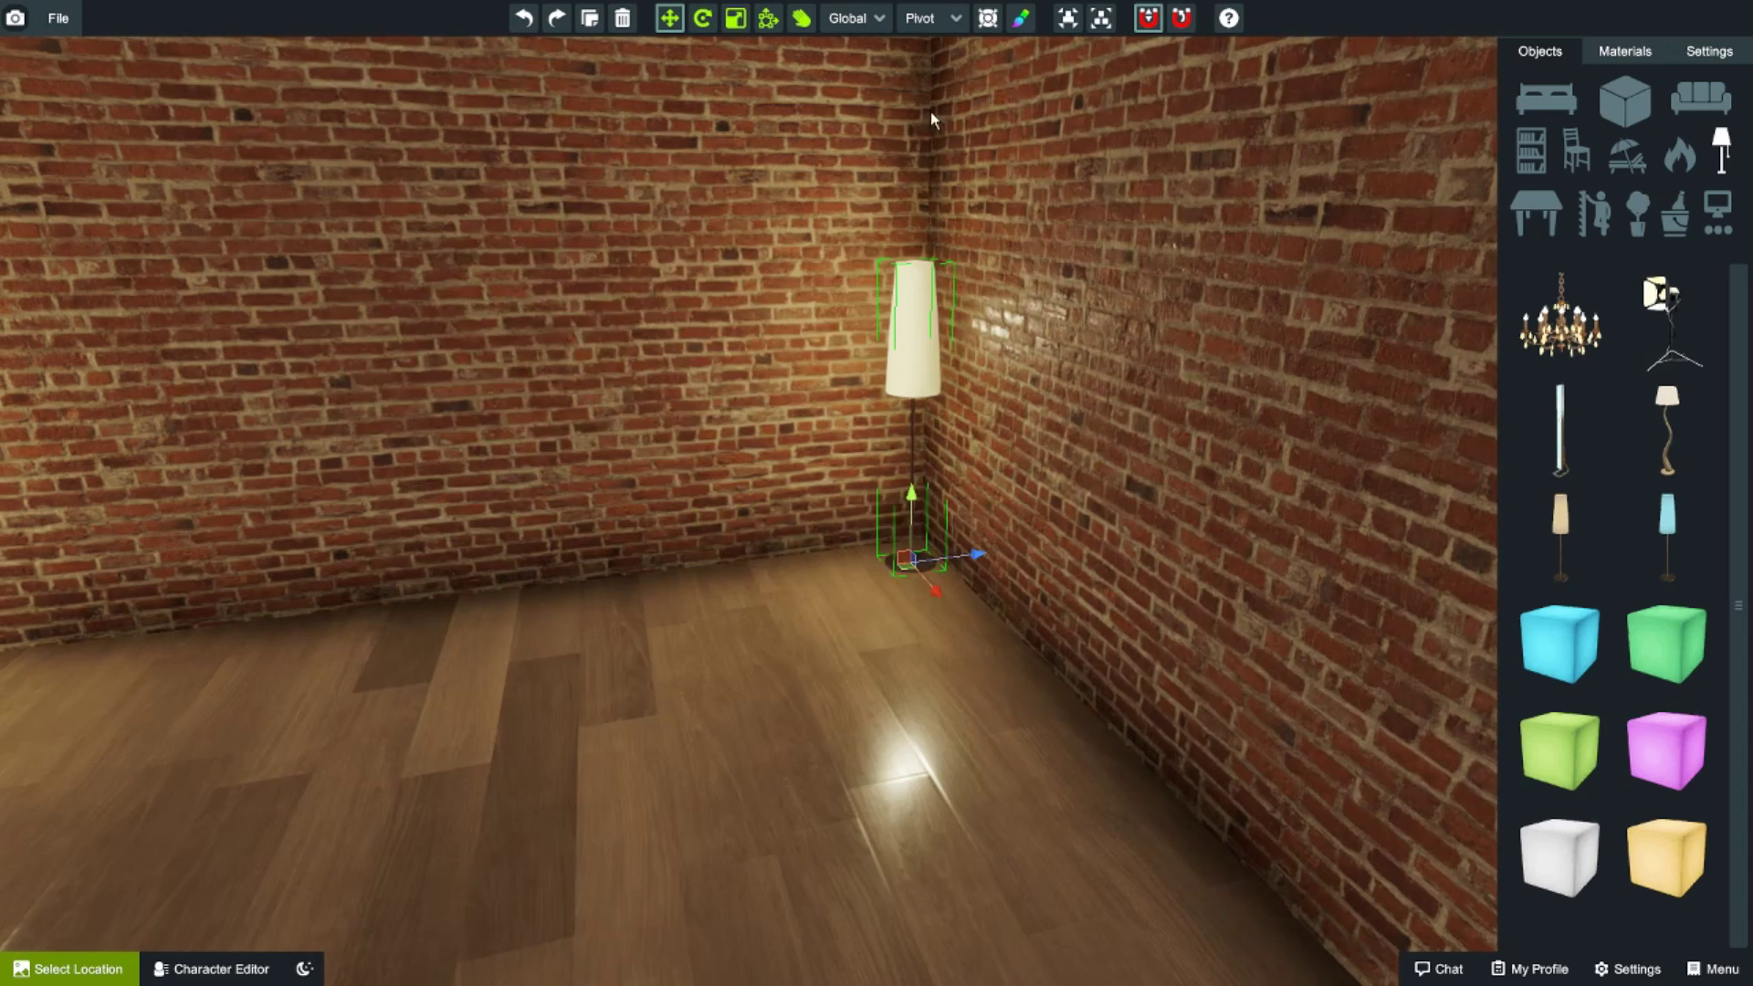
# - Turn off position snapping and move the duplicated lamp slightly away from the side wall
pyautogui.click(1148, 19)
pyautogui.moveTo(975, 554); pyautogui.dragTo(959, 559)
pyautogui.moveTo(744, 690)
pyautogui.mouseDown(button='right')
pyautogui.moveTo(665, 700)
pyautogui.moveTo(759, 719)
pyautogui.mouseUp(button='right')
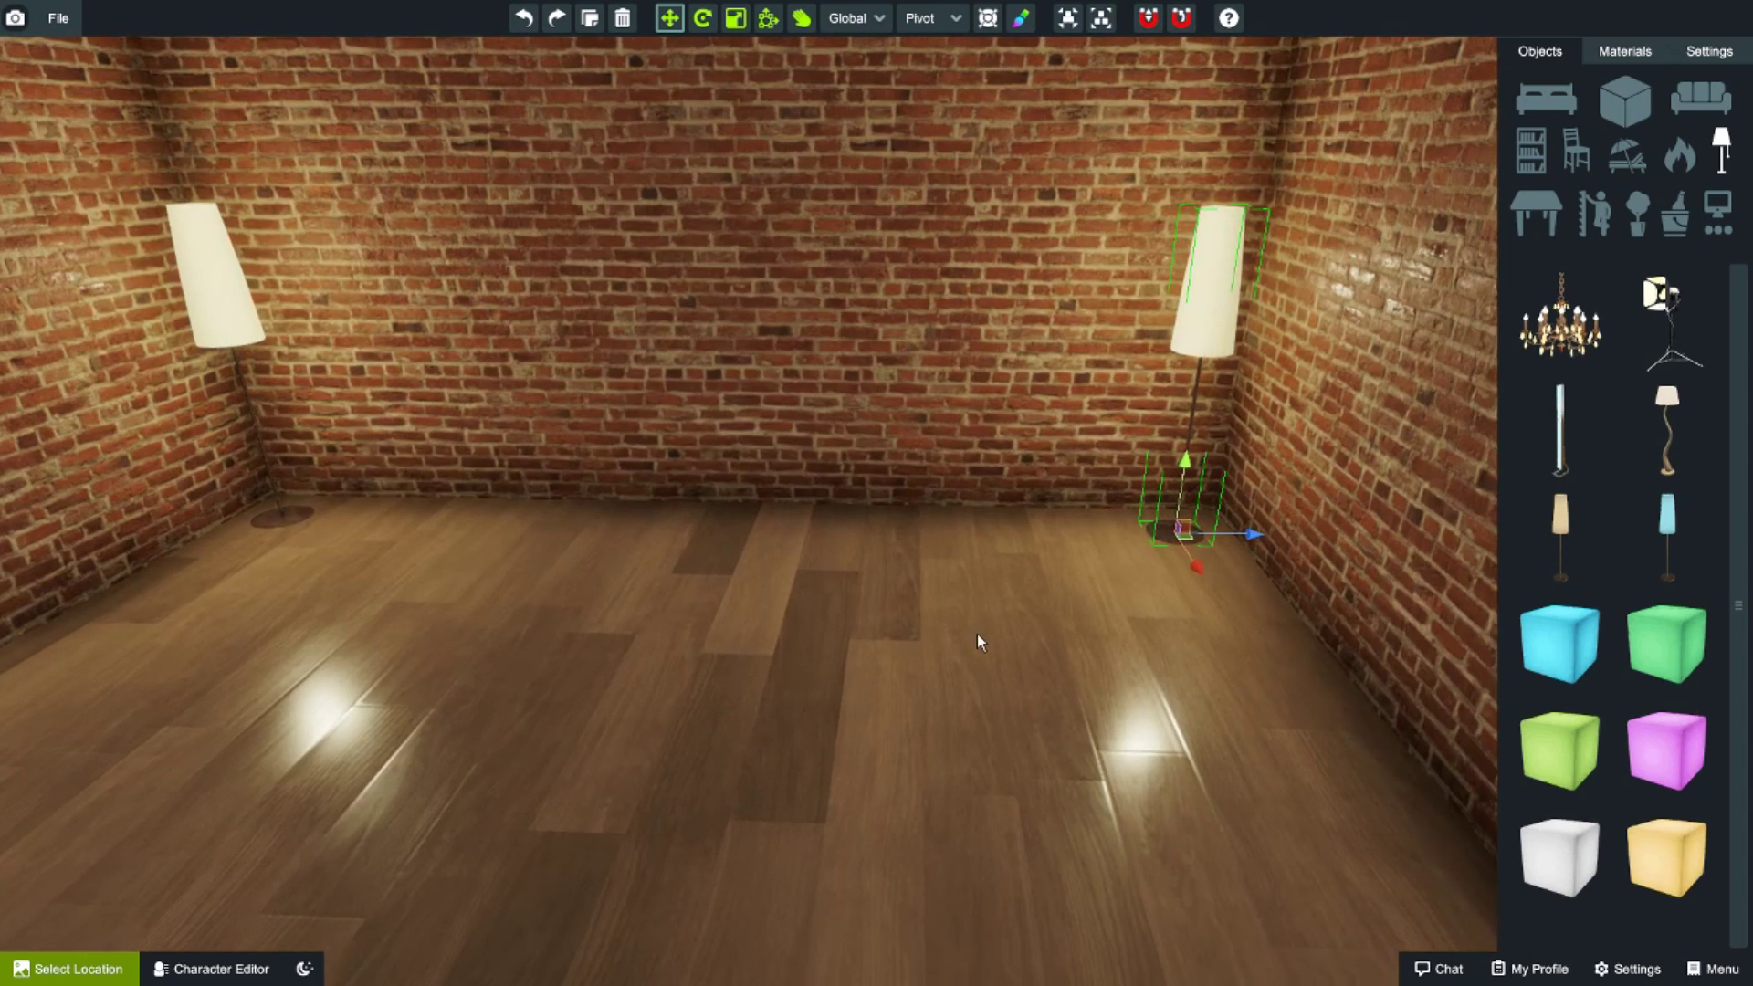
pyautogui.moveTo(955, 671); pyautogui.dragTo(815, 628, button='right')
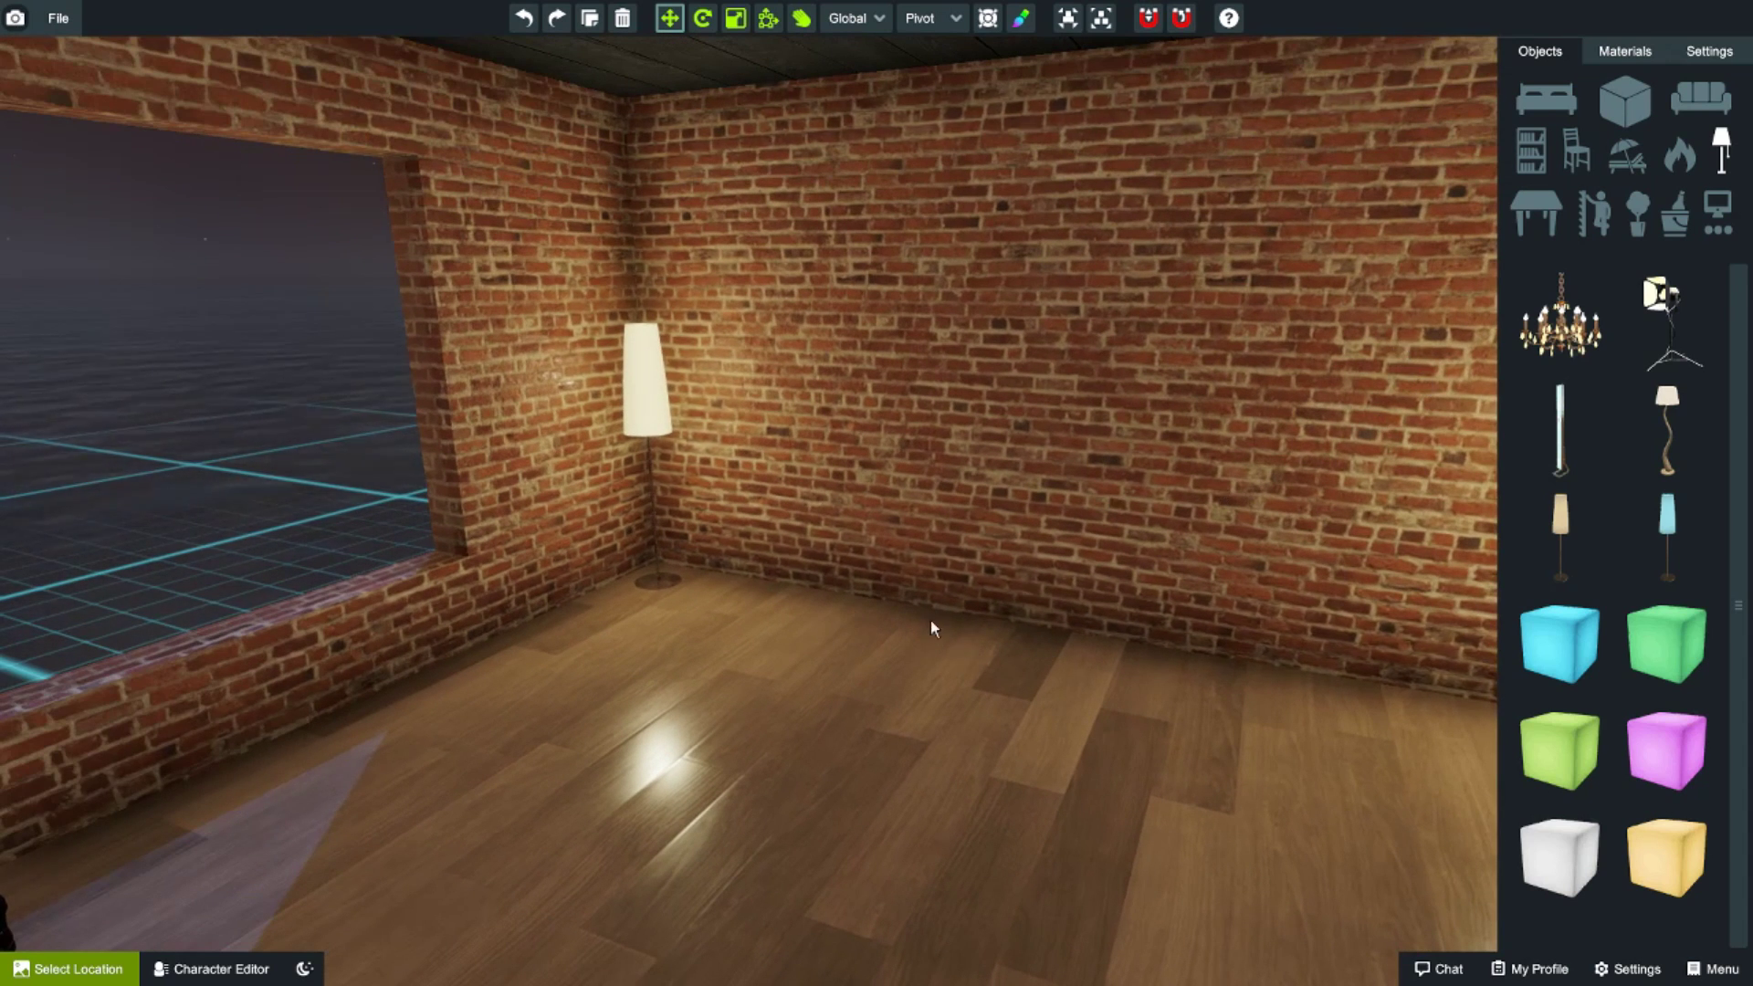
pyautogui.moveTo(911, 690); pyautogui.dragTo(999, 673, button='right')
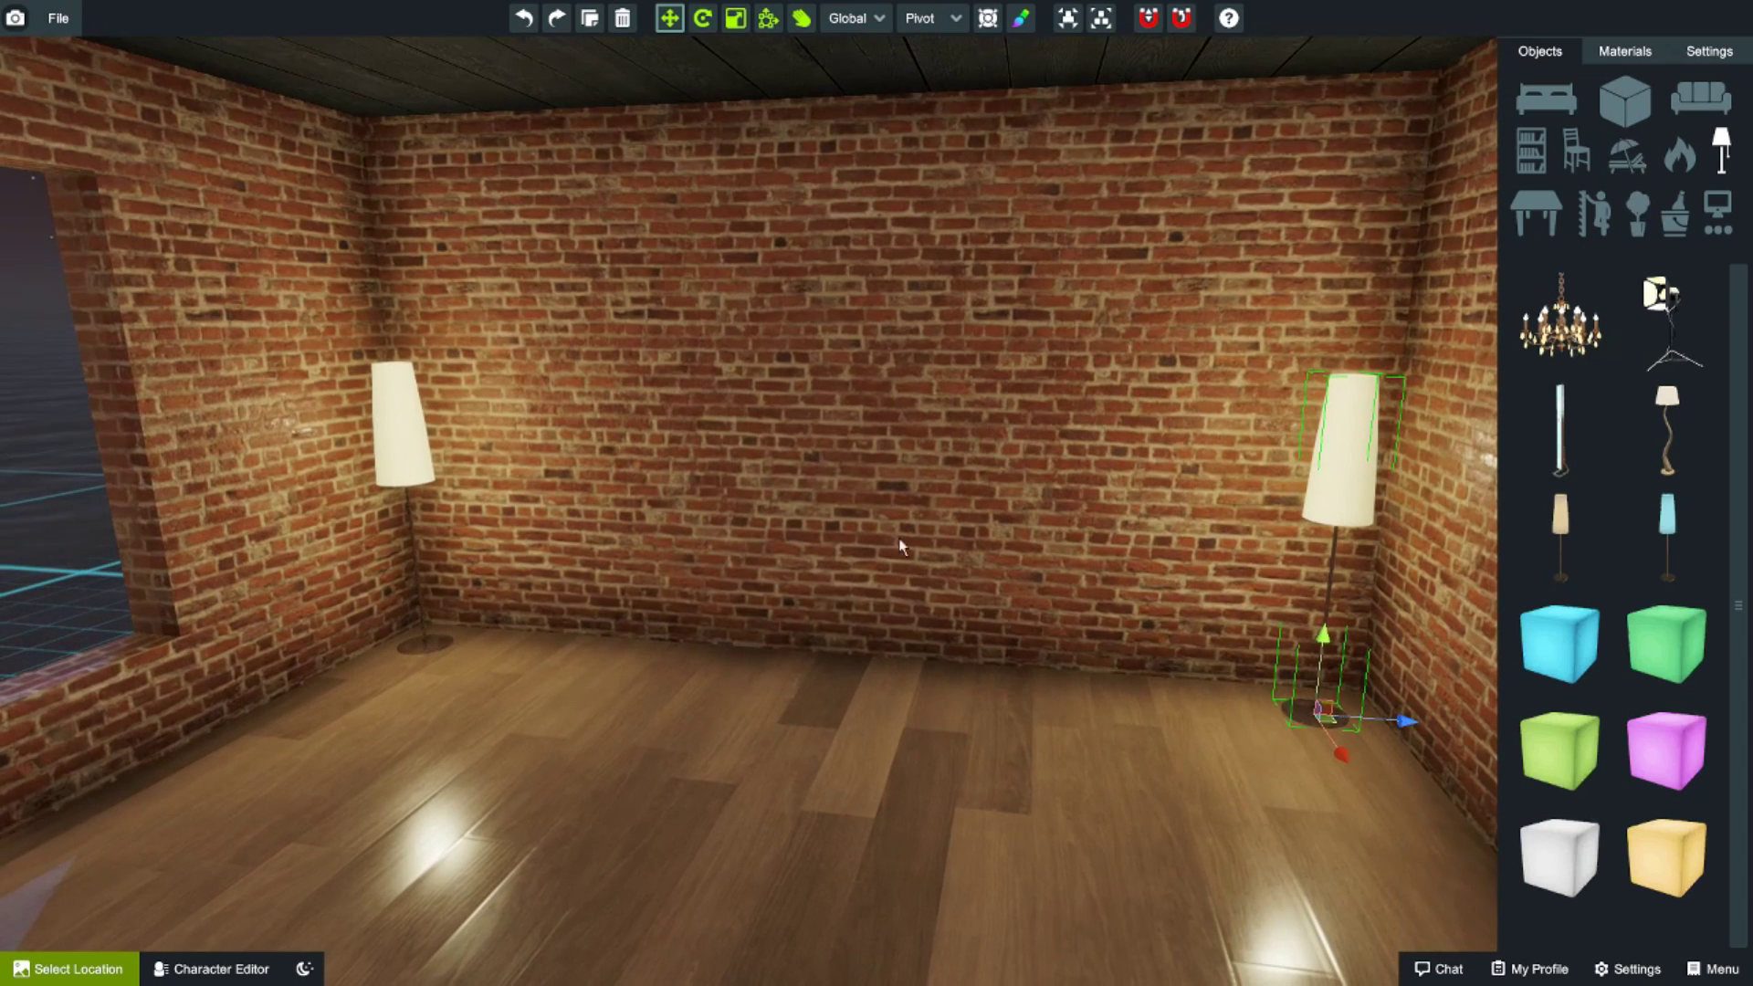
# - Add a third beige-shaded floor lamp between the two corner lamps and pull it forward from the wall
pyautogui.moveTo(824, 774); pyautogui.dragTo(827, 738, button='right')
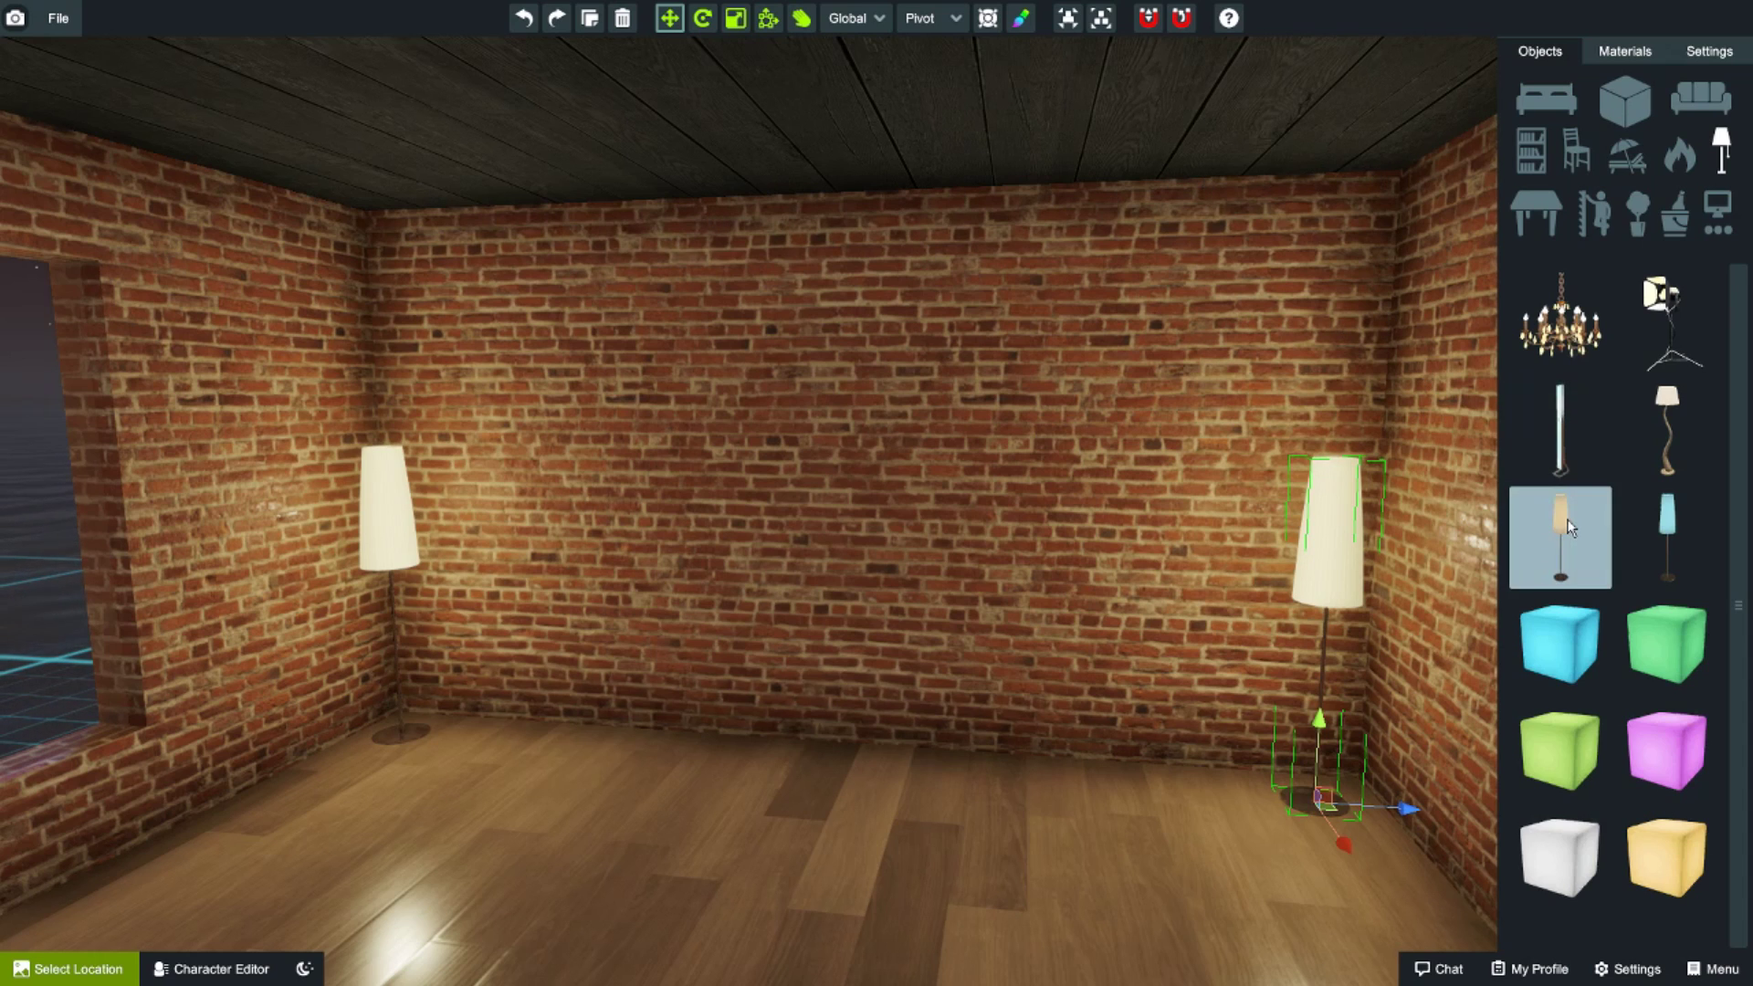
pyautogui.click(1516, 507)
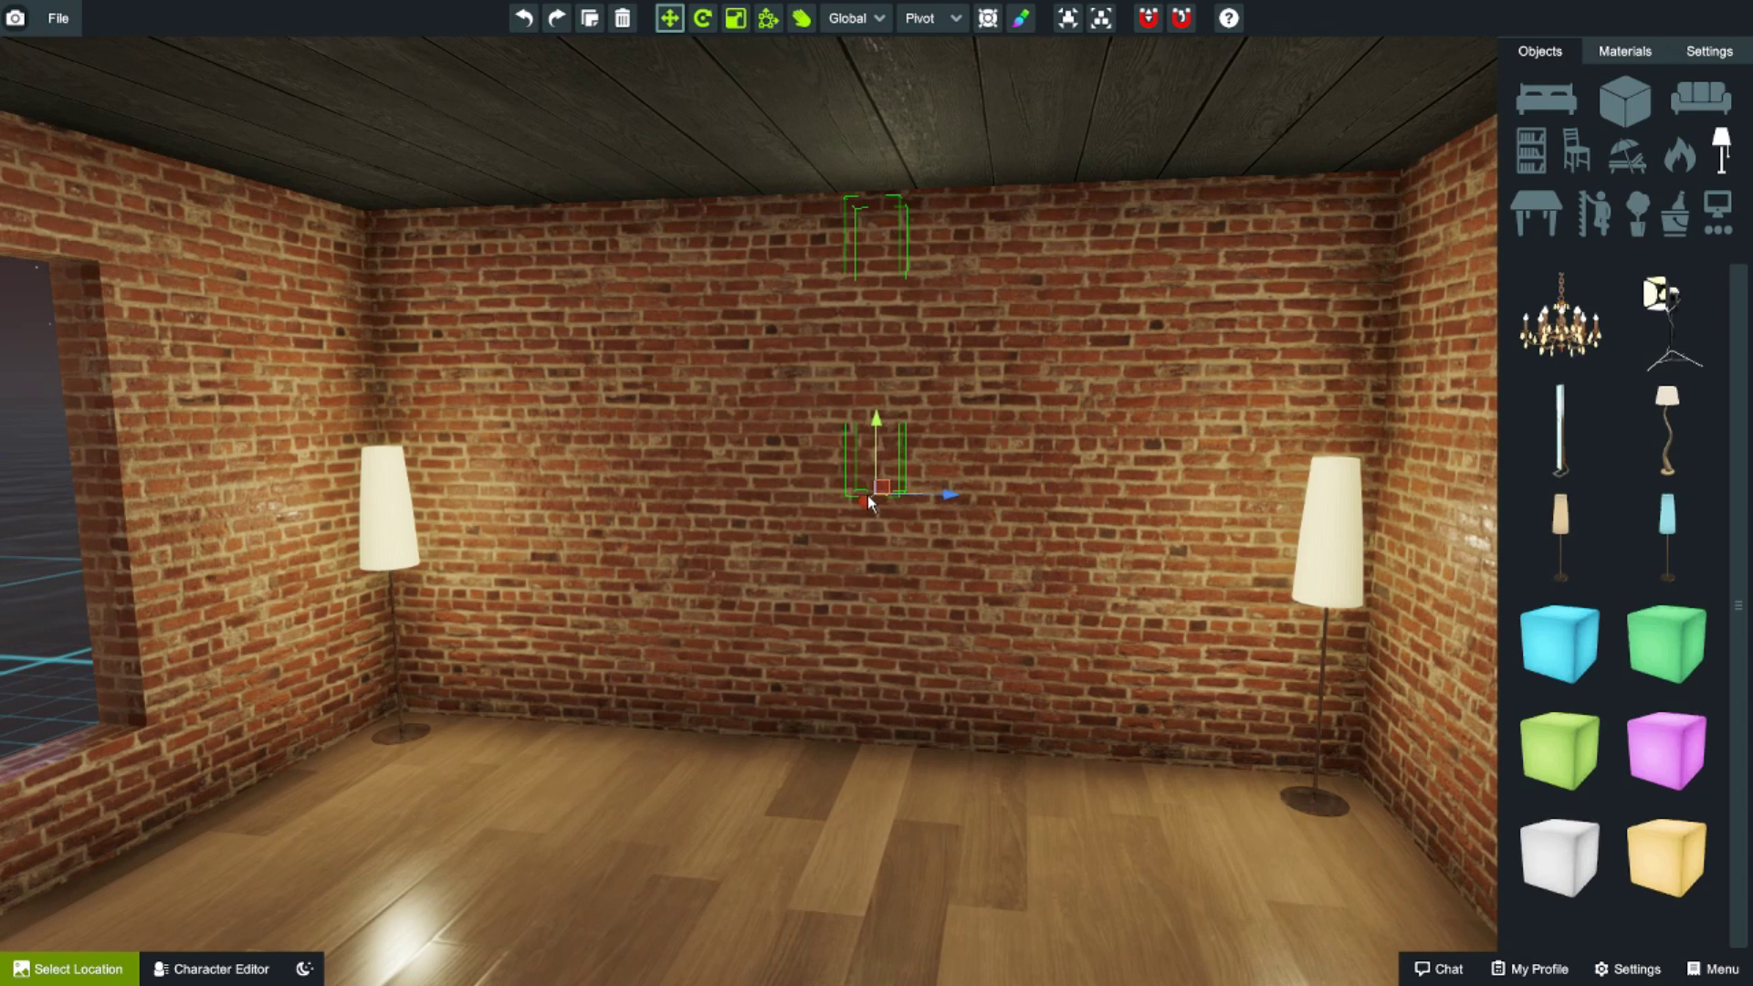
pyautogui.moveTo(862, 502); pyautogui.dragTo(773, 563)
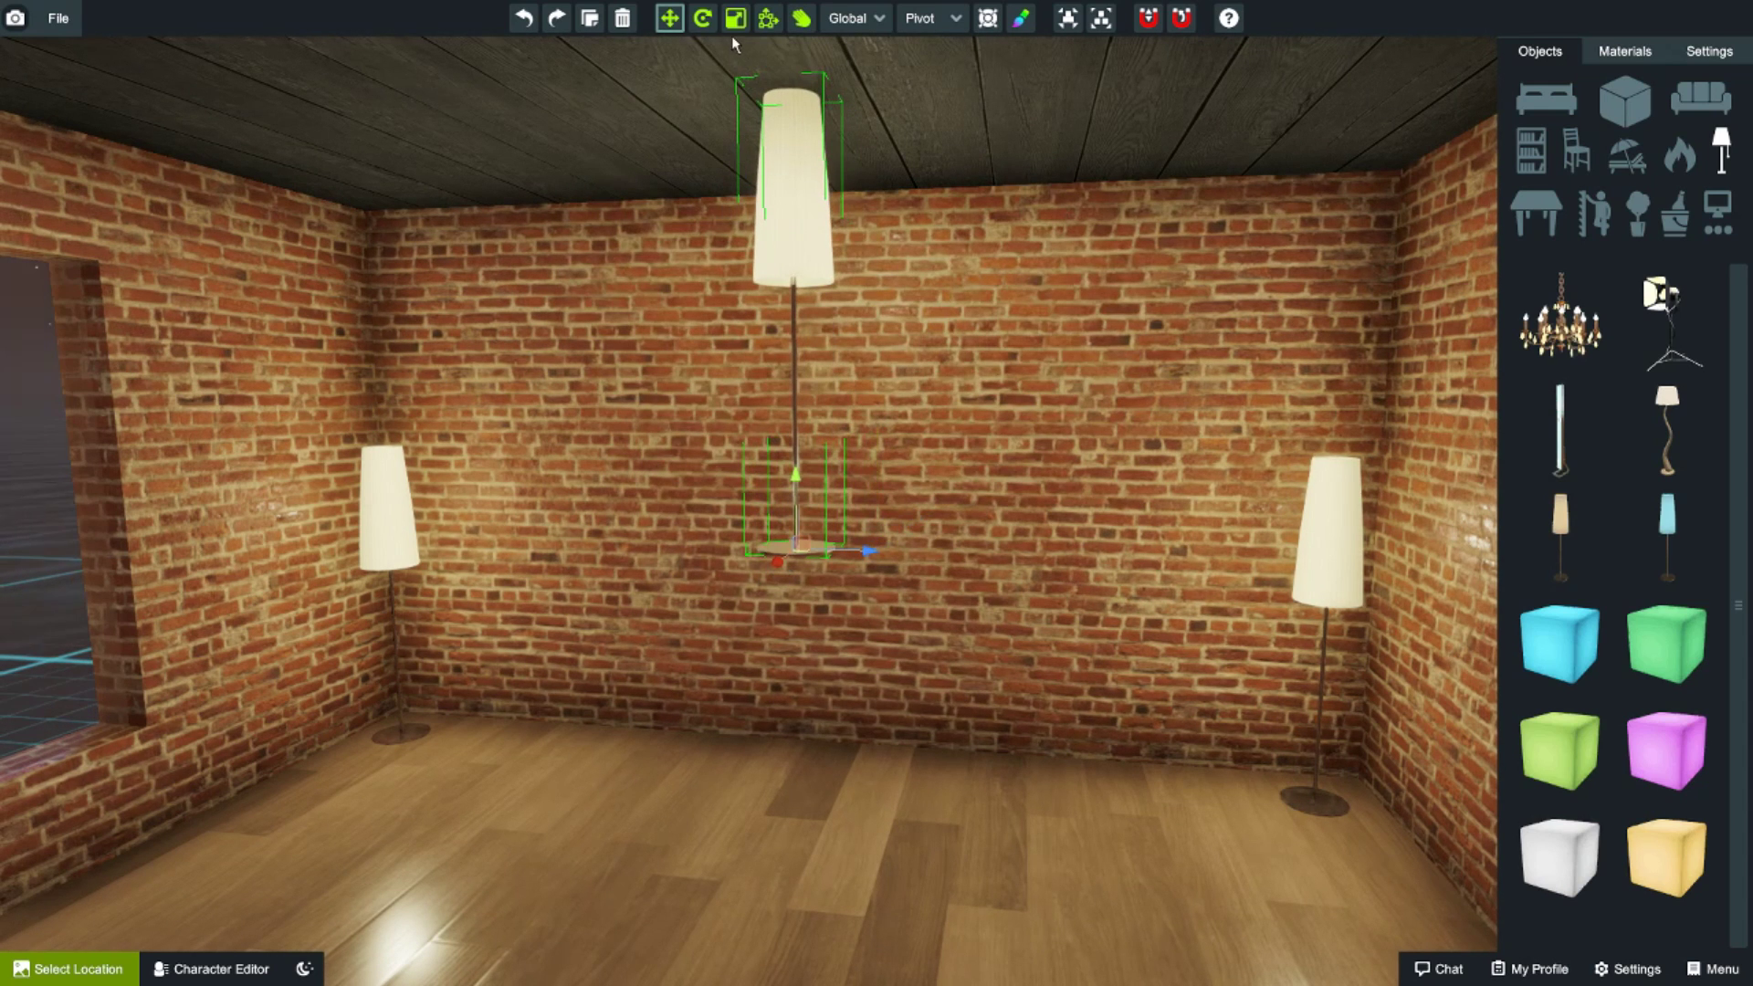
# - Rotate the third floor lamp so it hangs upside down
pyautogui.click(710, 24)
pyautogui.moveTo(862, 534); pyautogui.dragTo(731, 229)
pyautogui.click(667, 18)
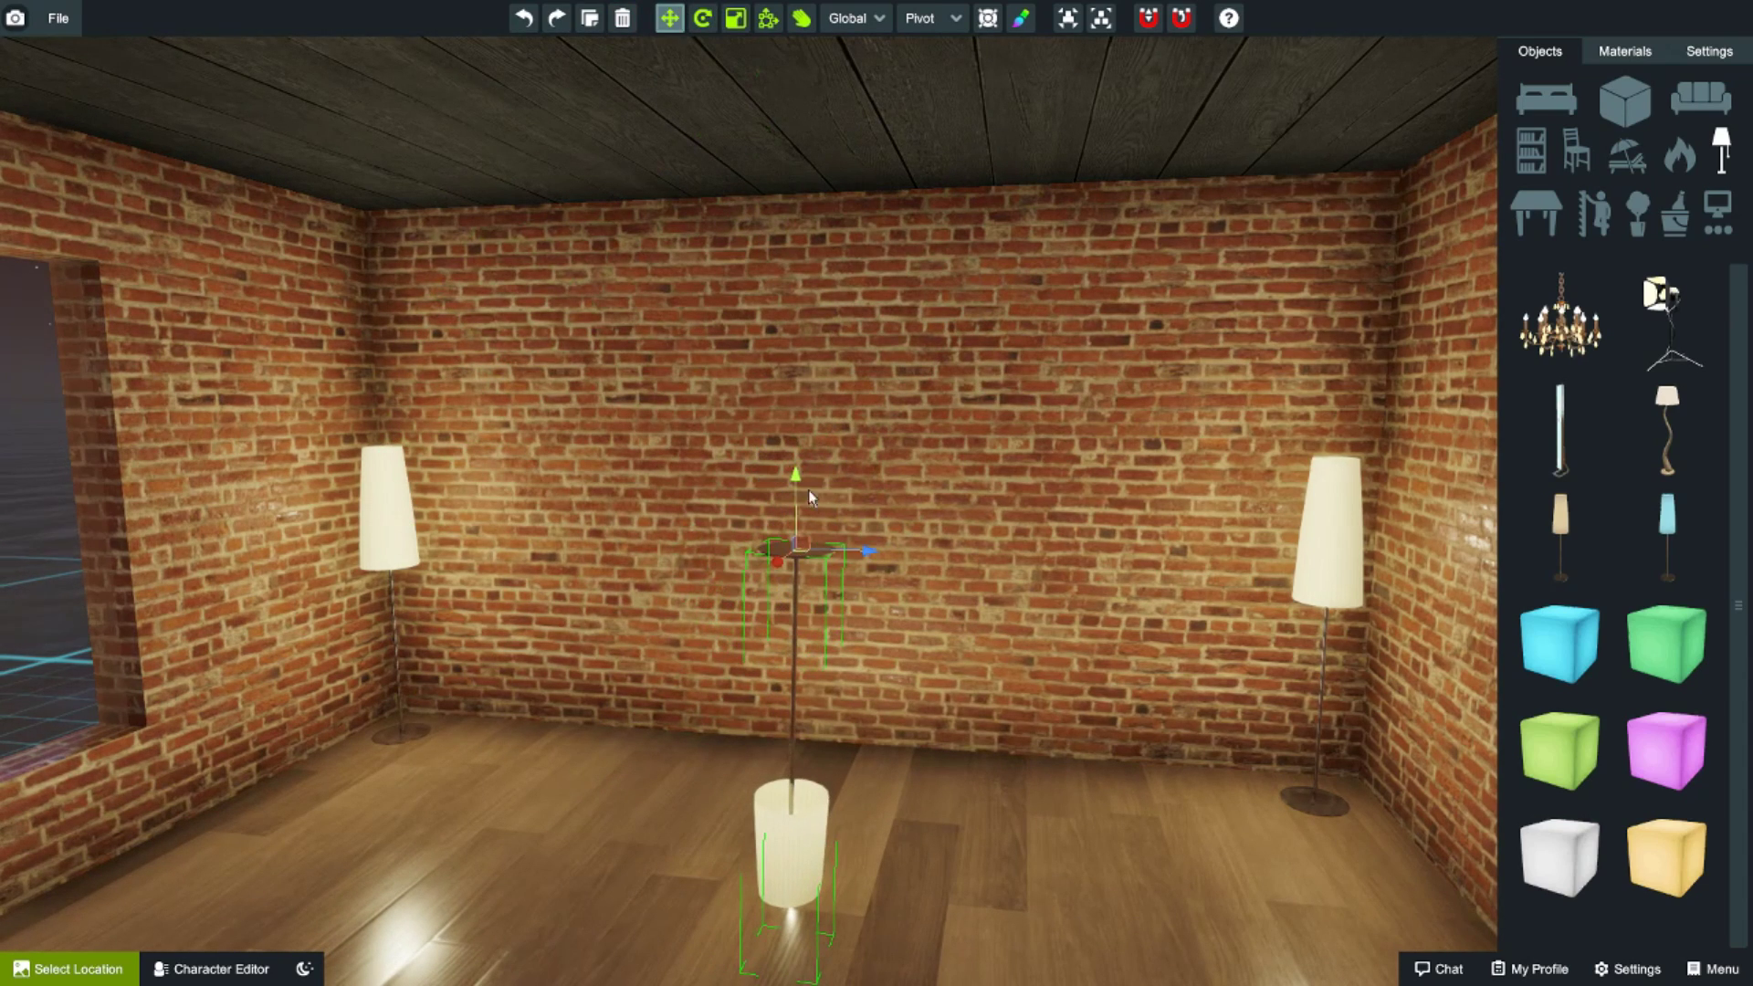
# - Raise the upside-down lamp until its stem sinks into the ceiling, and delete it
pyautogui.moveTo(796, 469); pyautogui.dragTo(773, 173)
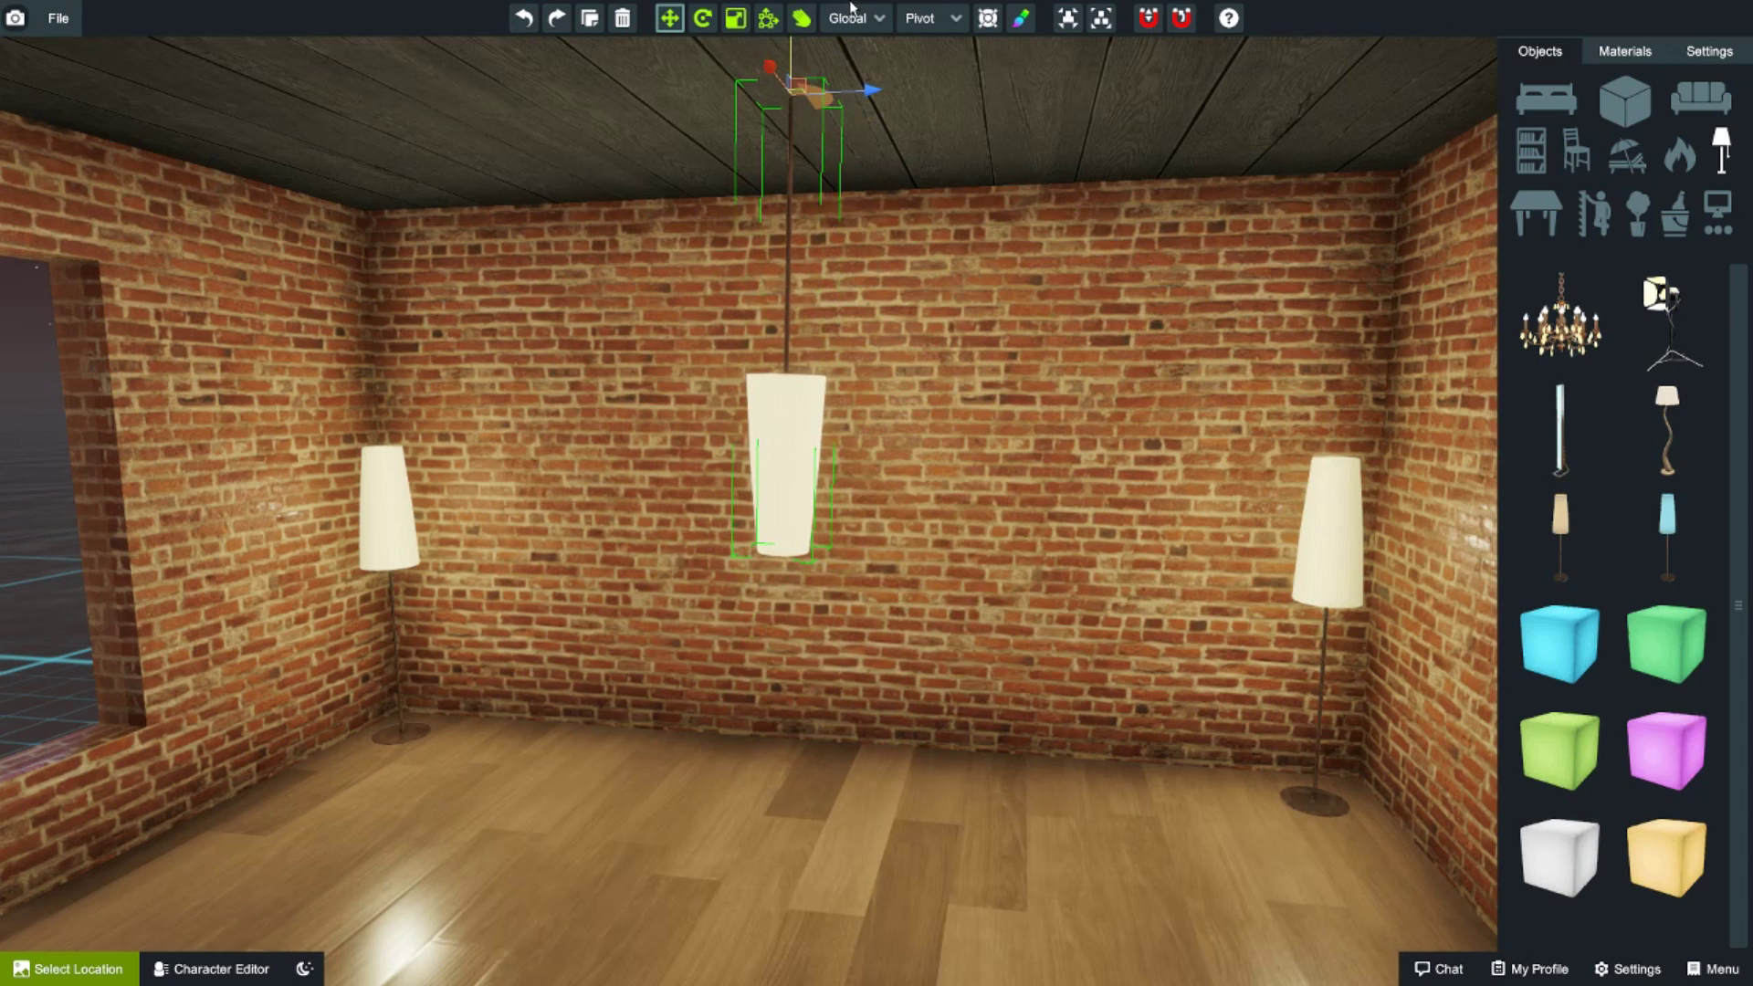
pyautogui.moveTo(904, 215); pyautogui.dragTo(926, 422, button='right')
pyautogui.moveTo(808, 237); pyautogui.dragTo(818, 57)
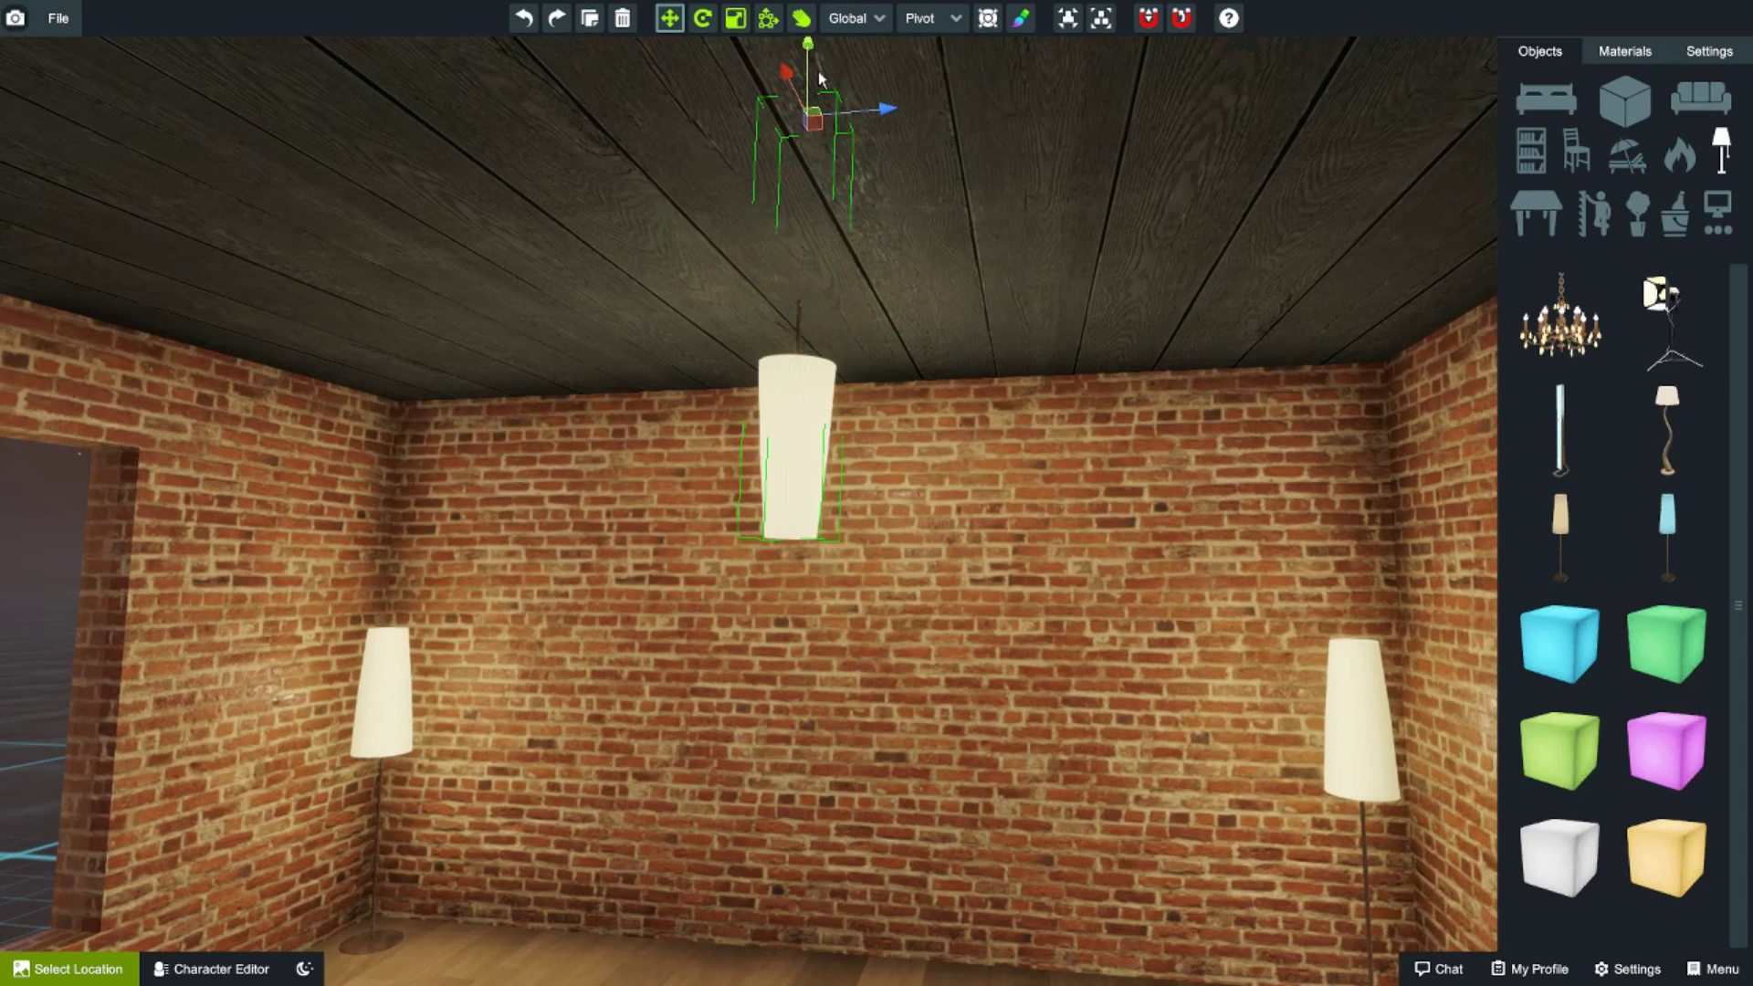
pyautogui.press('Delete')
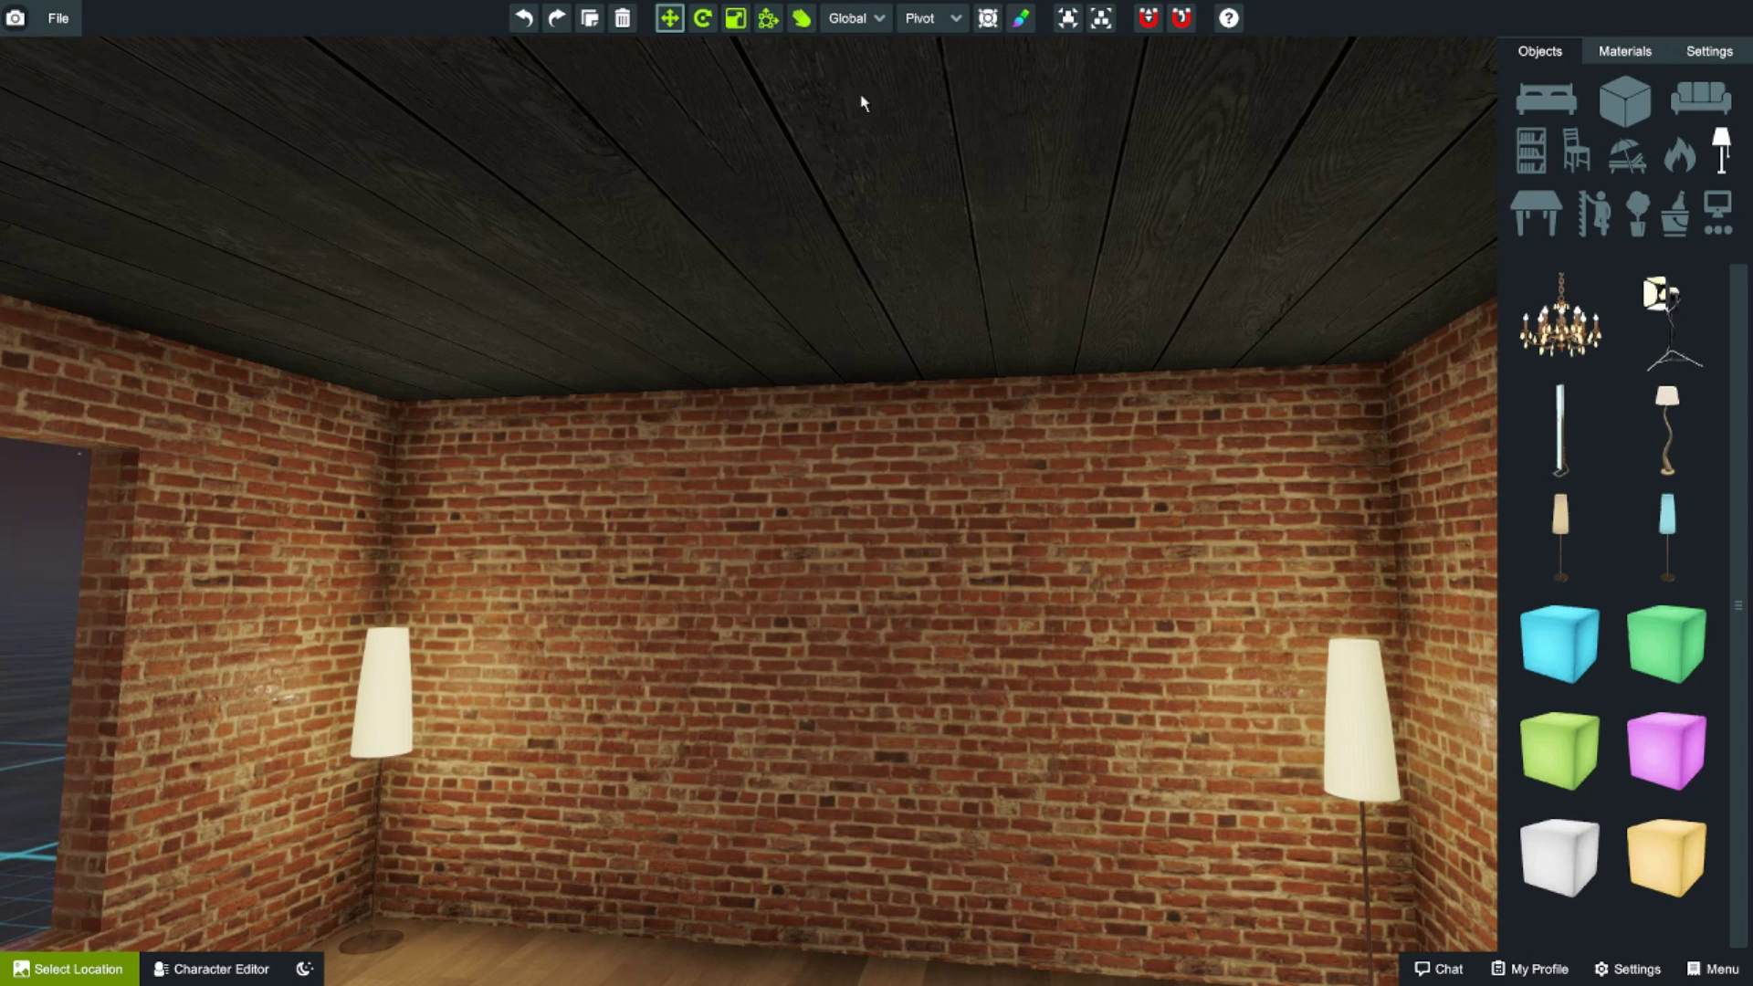
# - Add a basic cube at 1 m scale and lower it below the ceiling in front of the brick wall
pyautogui.click(1619, 57)
pyautogui.click(1556, 54)
pyautogui.click(1620, 109)
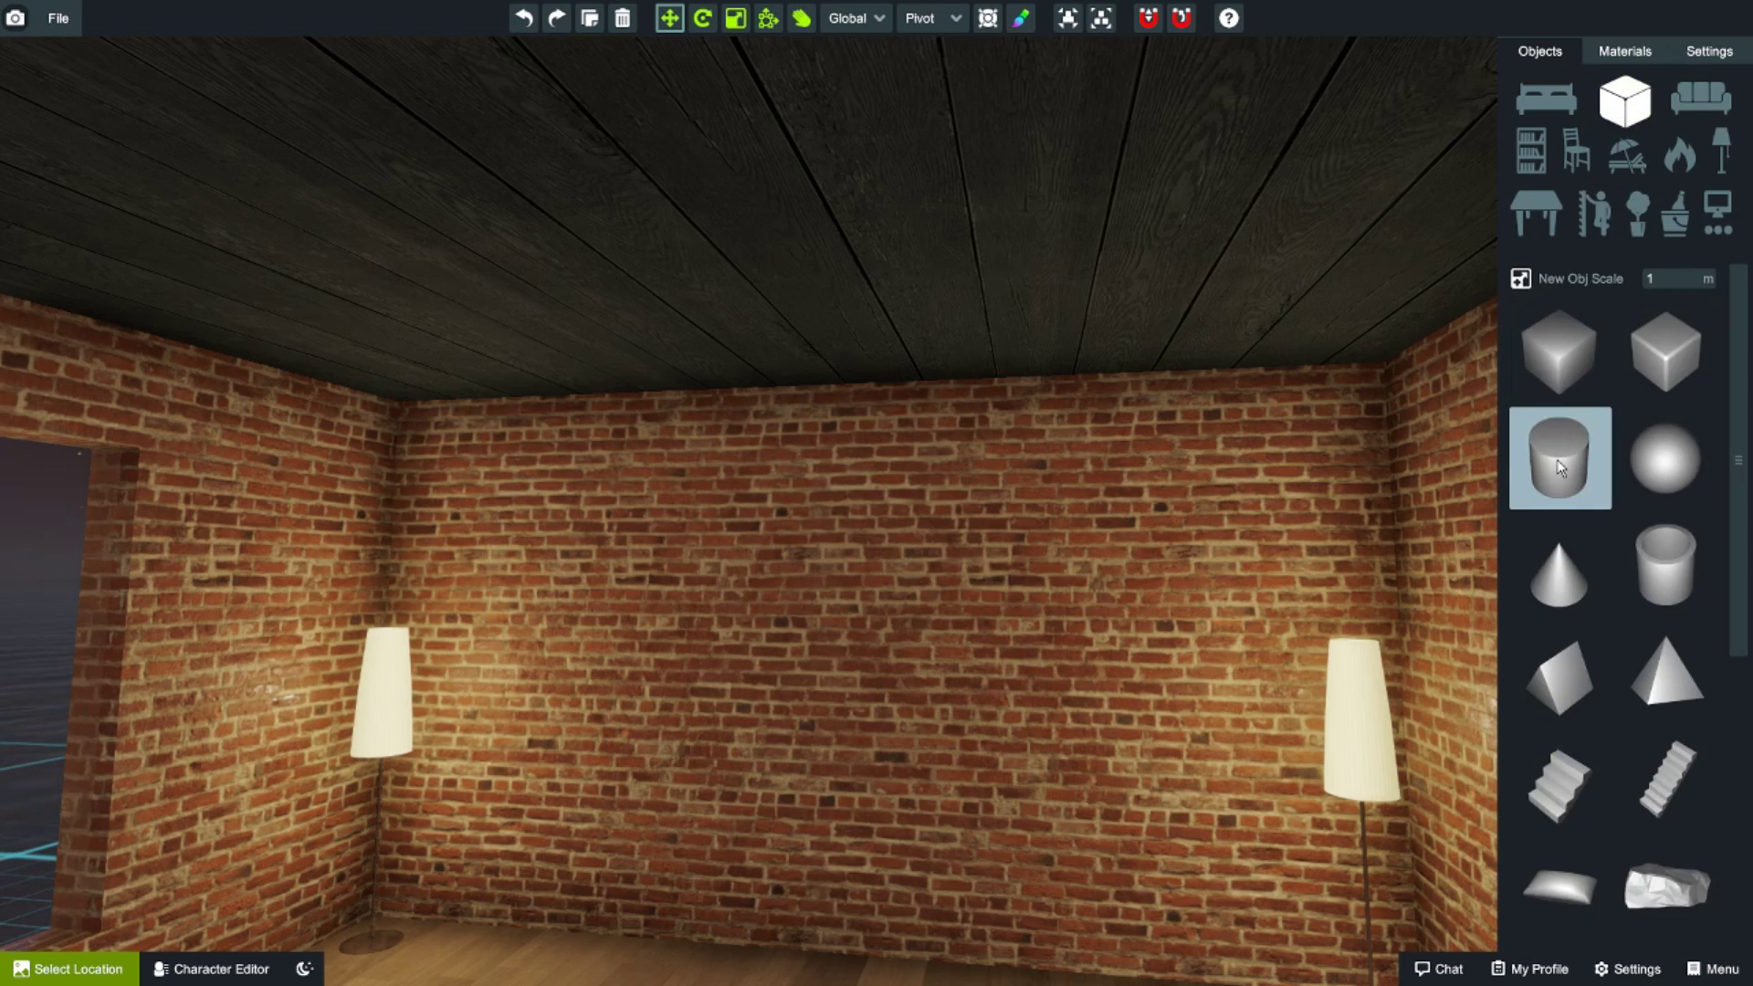
pyautogui.click(1560, 358)
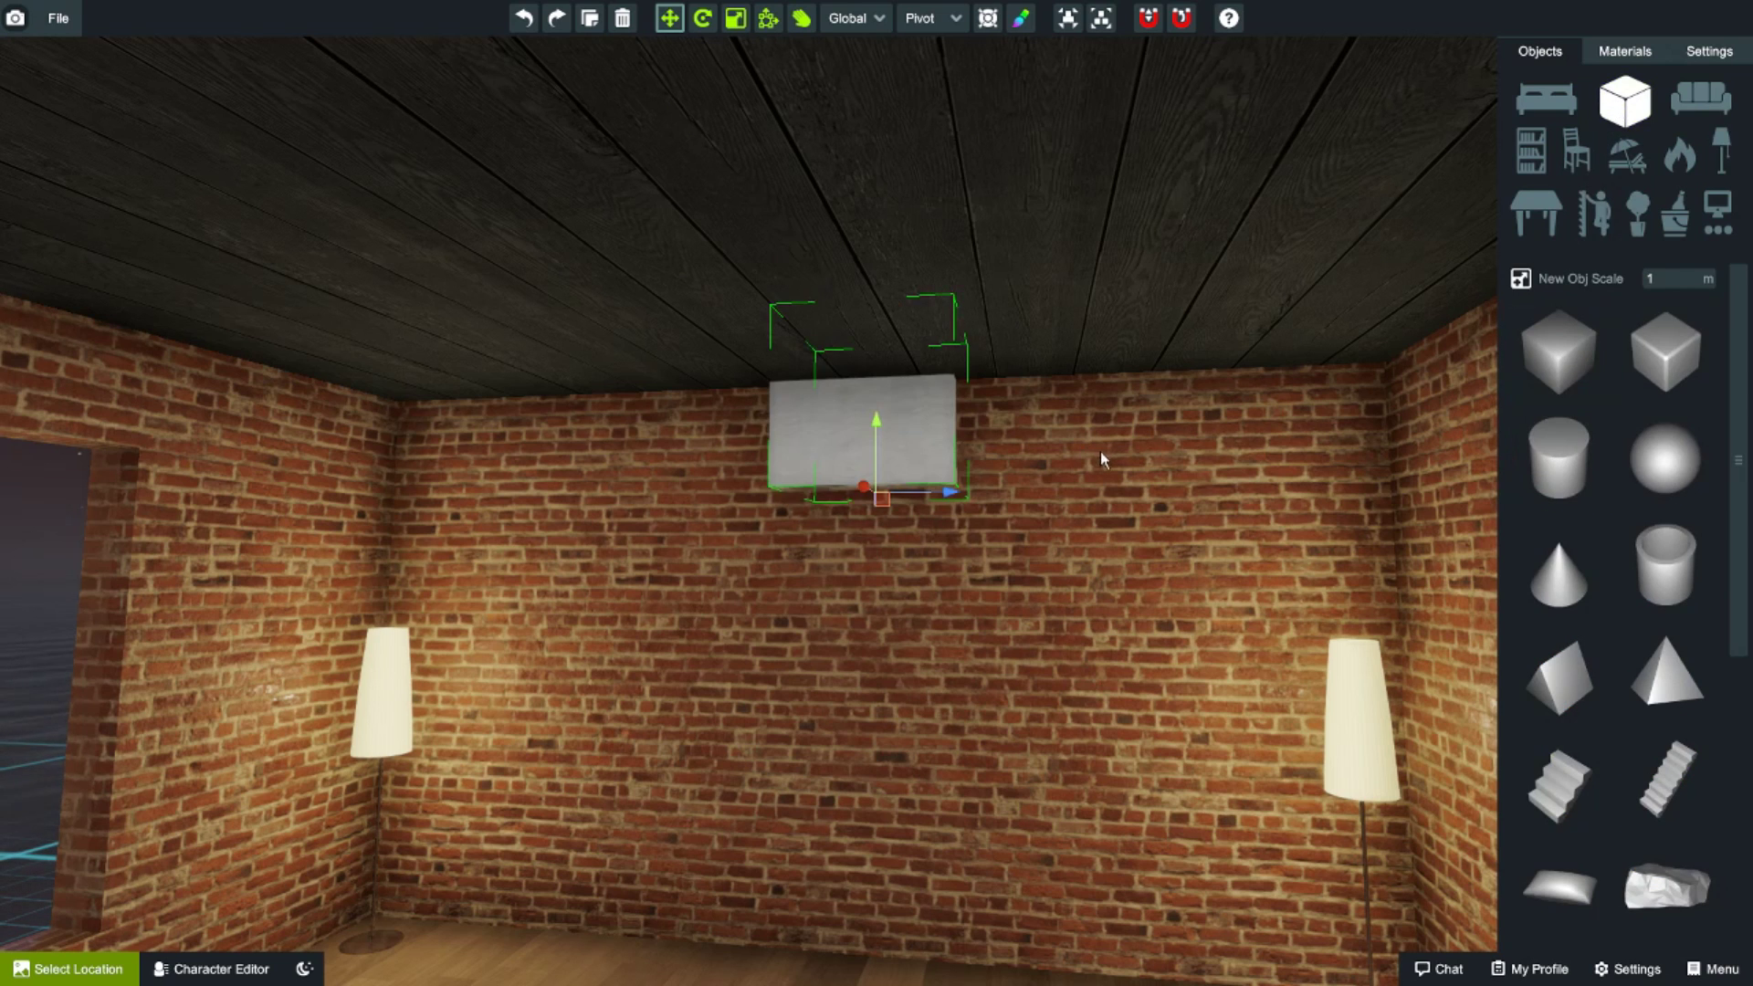
pyautogui.moveTo(1100, 453); pyautogui.dragTo(1096, 520, button='right')
pyautogui.moveTo(873, 327); pyautogui.dragTo(745, 329)
pyautogui.moveTo(783, 201); pyautogui.dragTo(775, 523)
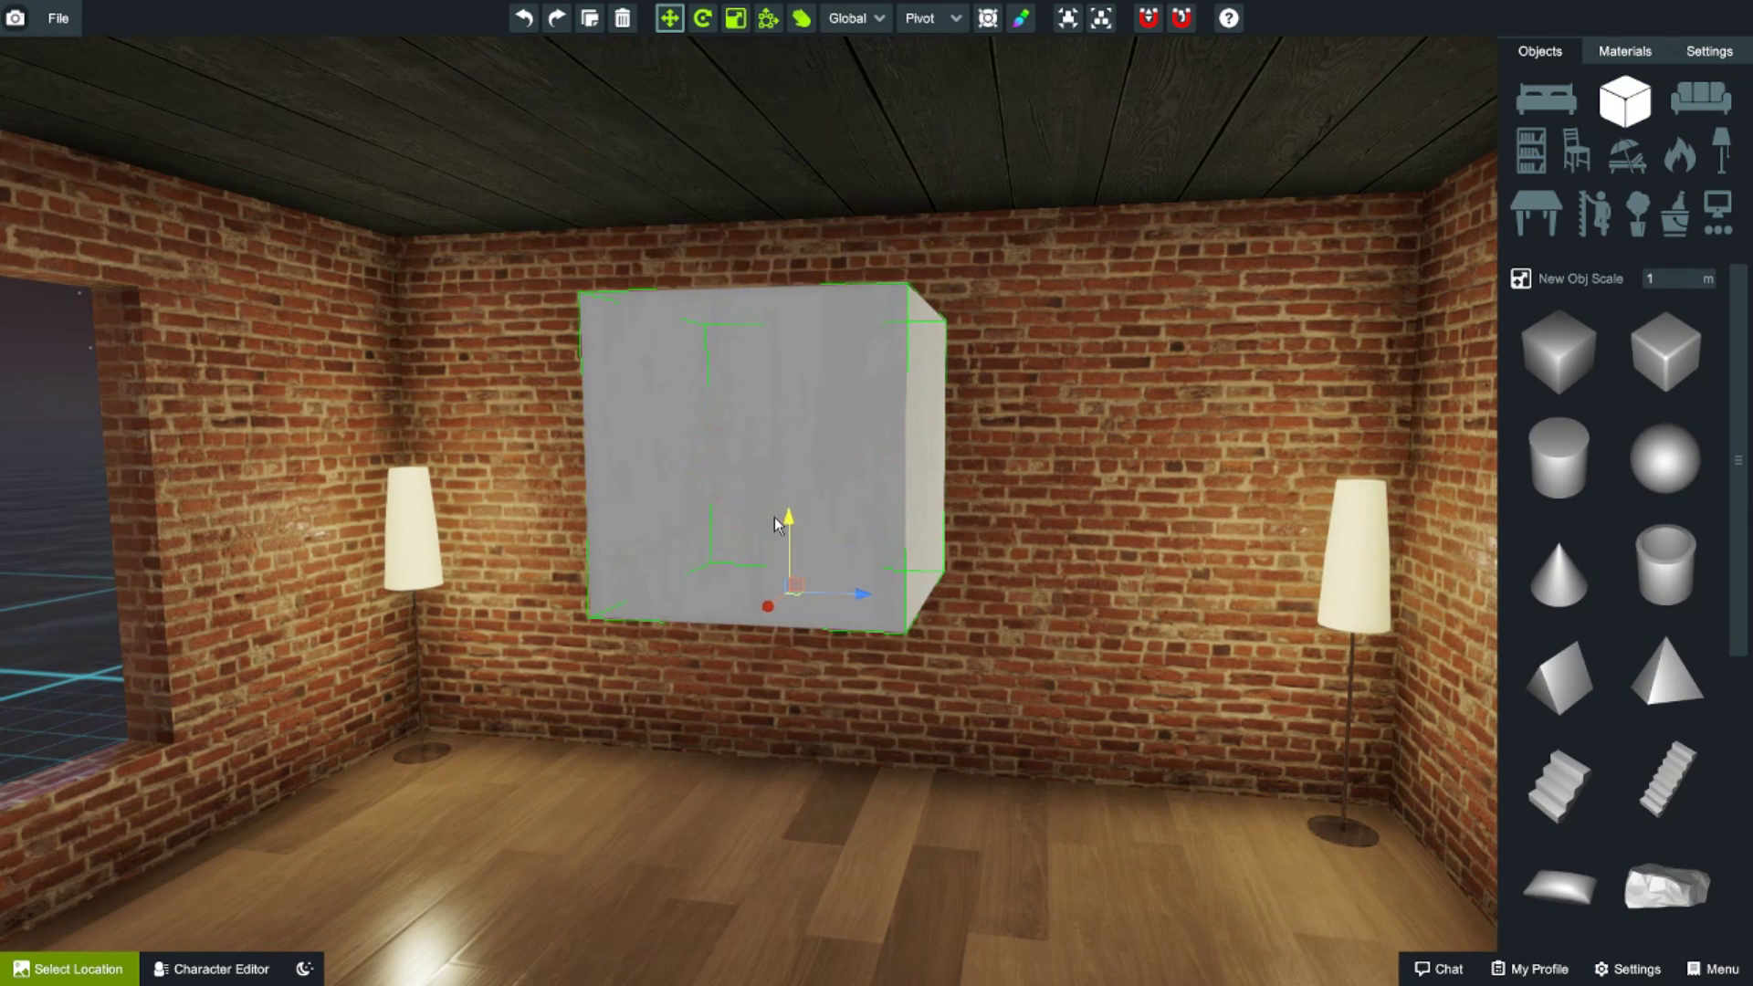
# - Rescale the cube into a long, thin horizontal bar running parallel to the back wall
pyautogui.click(769, 18)
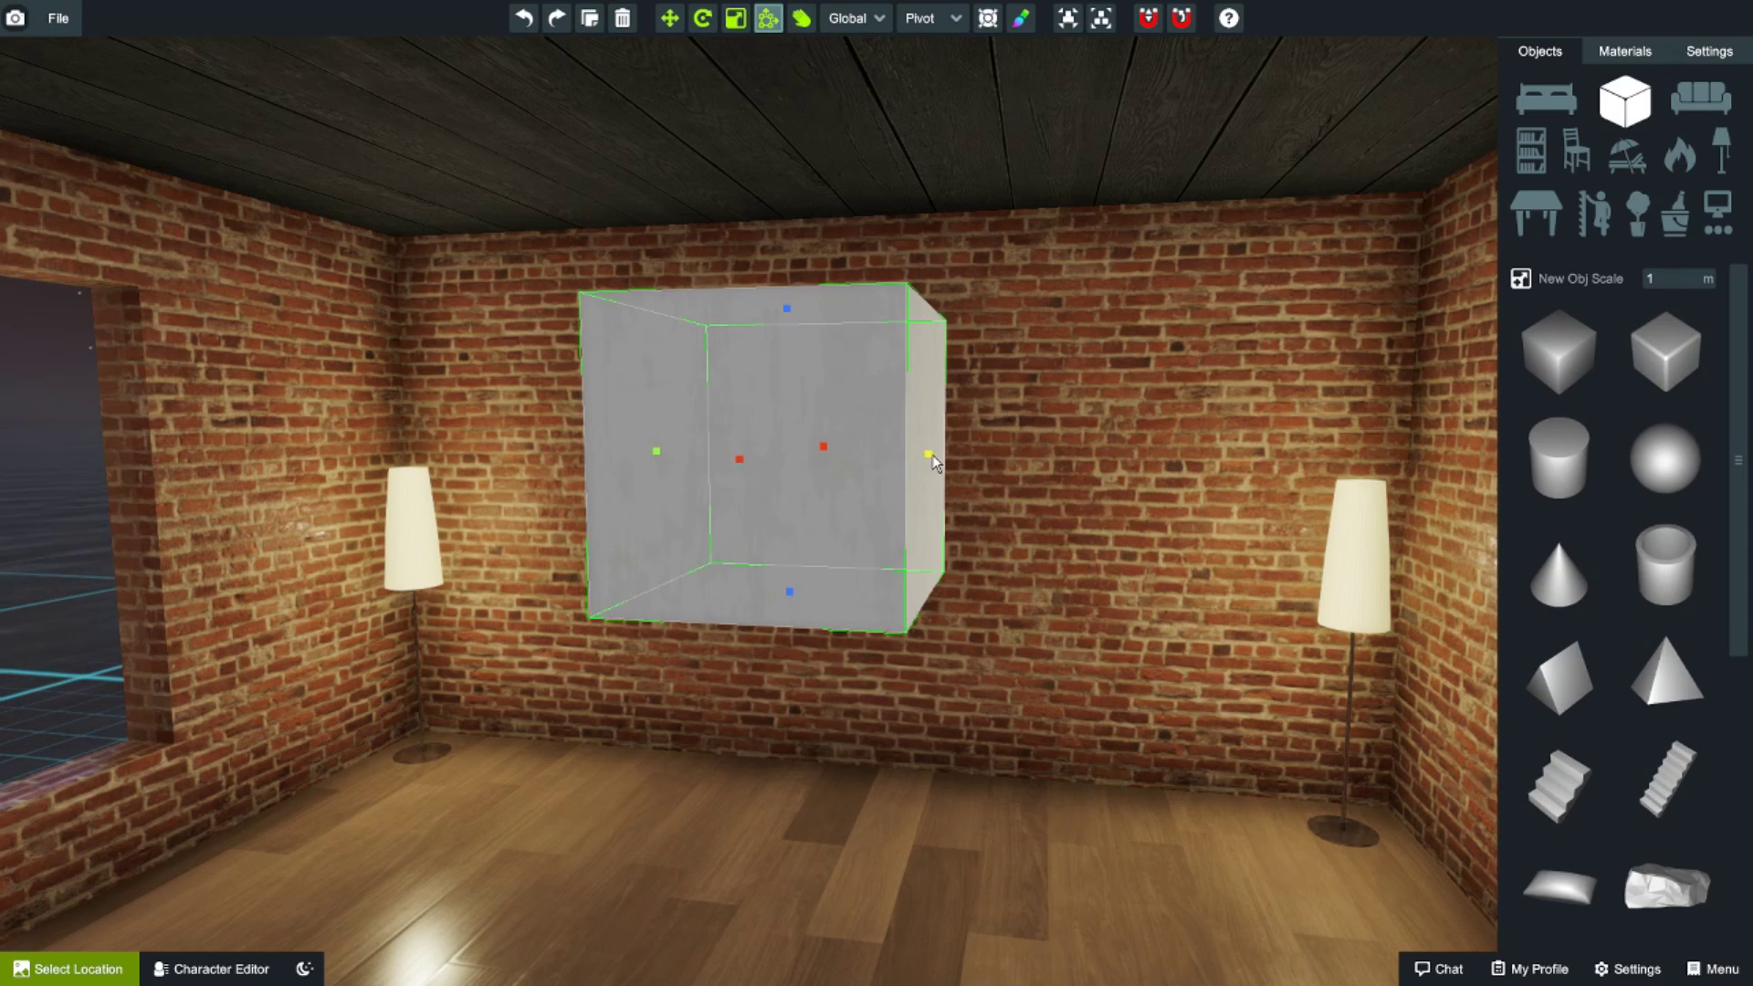
pyautogui.click(736, 20)
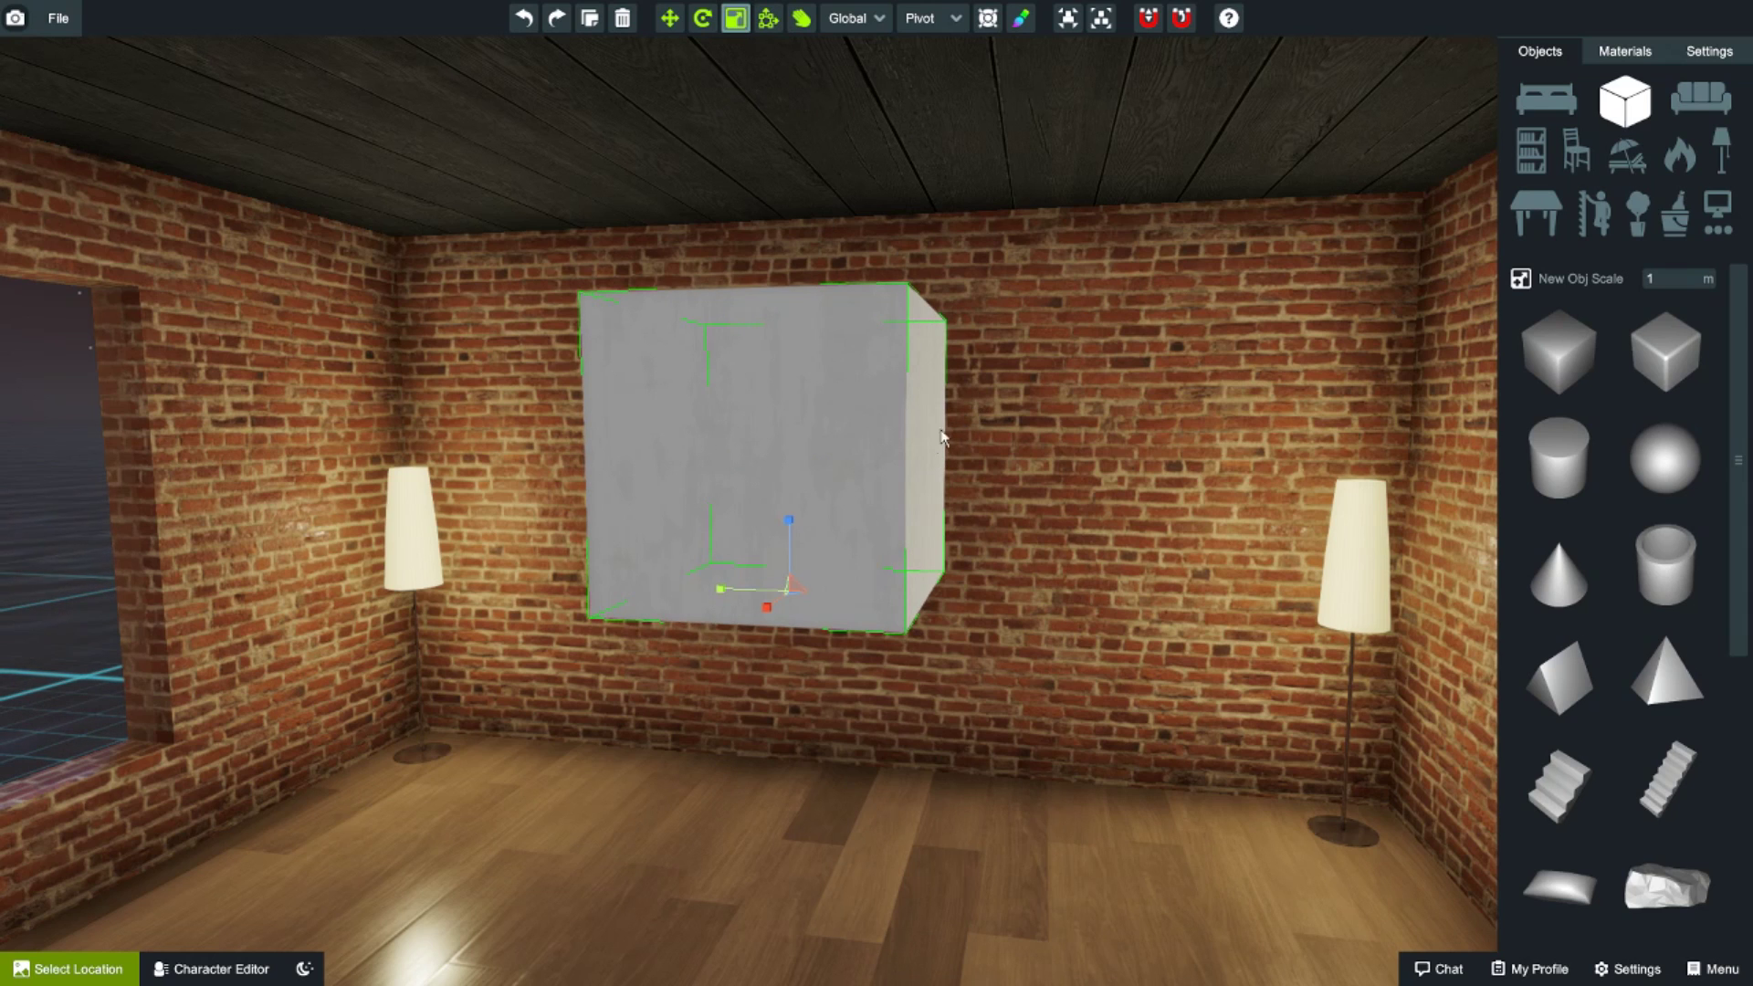
pyautogui.moveTo(788, 519)
pyautogui.mouseDown()
pyautogui.moveTo(793, 485)
pyautogui.moveTo(790, 547)
pyautogui.moveTo(789, 484)
pyautogui.mouseUp()
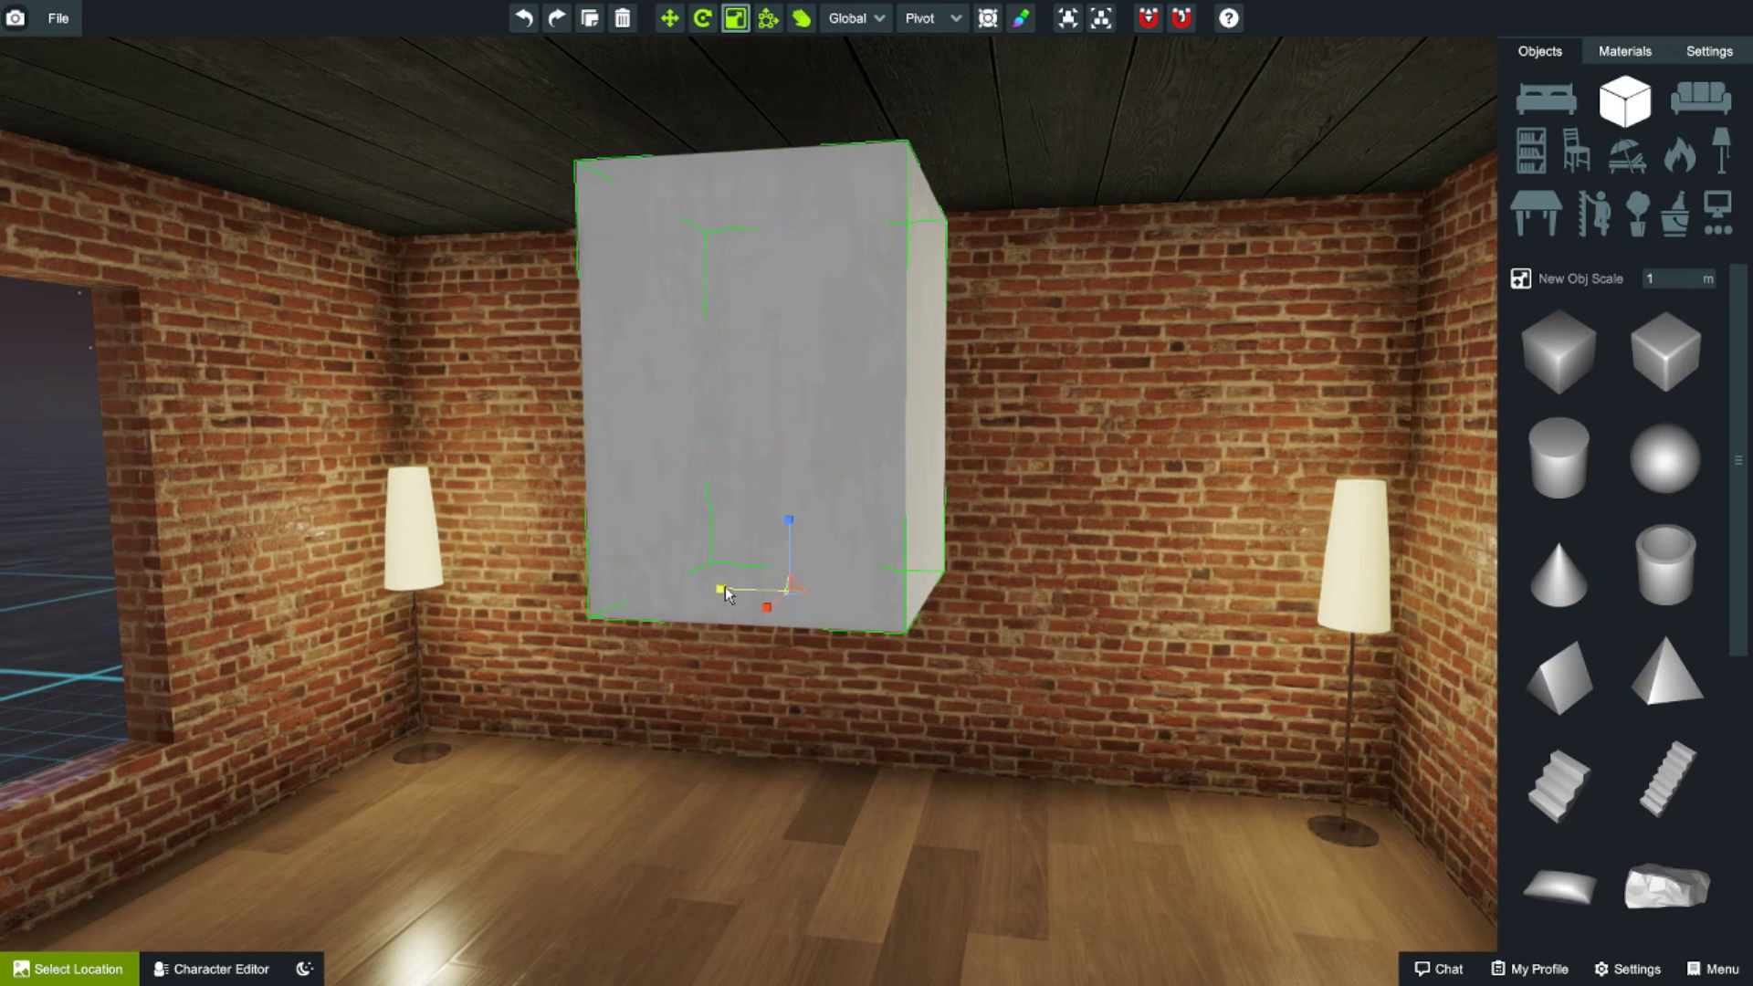
pyautogui.moveTo(723, 587); pyautogui.dragTo(642, 587)
pyautogui.moveTo(766, 613); pyautogui.dragTo(785, 573)
pyautogui.click(768, 22)
pyautogui.moveTo(785, 195); pyautogui.dragTo(760, 588)
# - Raise the thin bar up against the dark wooden ceiling as a lamp fixture
pyautogui.moveTo(710, 670); pyautogui.dragTo(788, 805, button='right')
pyautogui.press('w')
pyautogui.press('s')
pyautogui.press('a')
pyautogui.press('d')
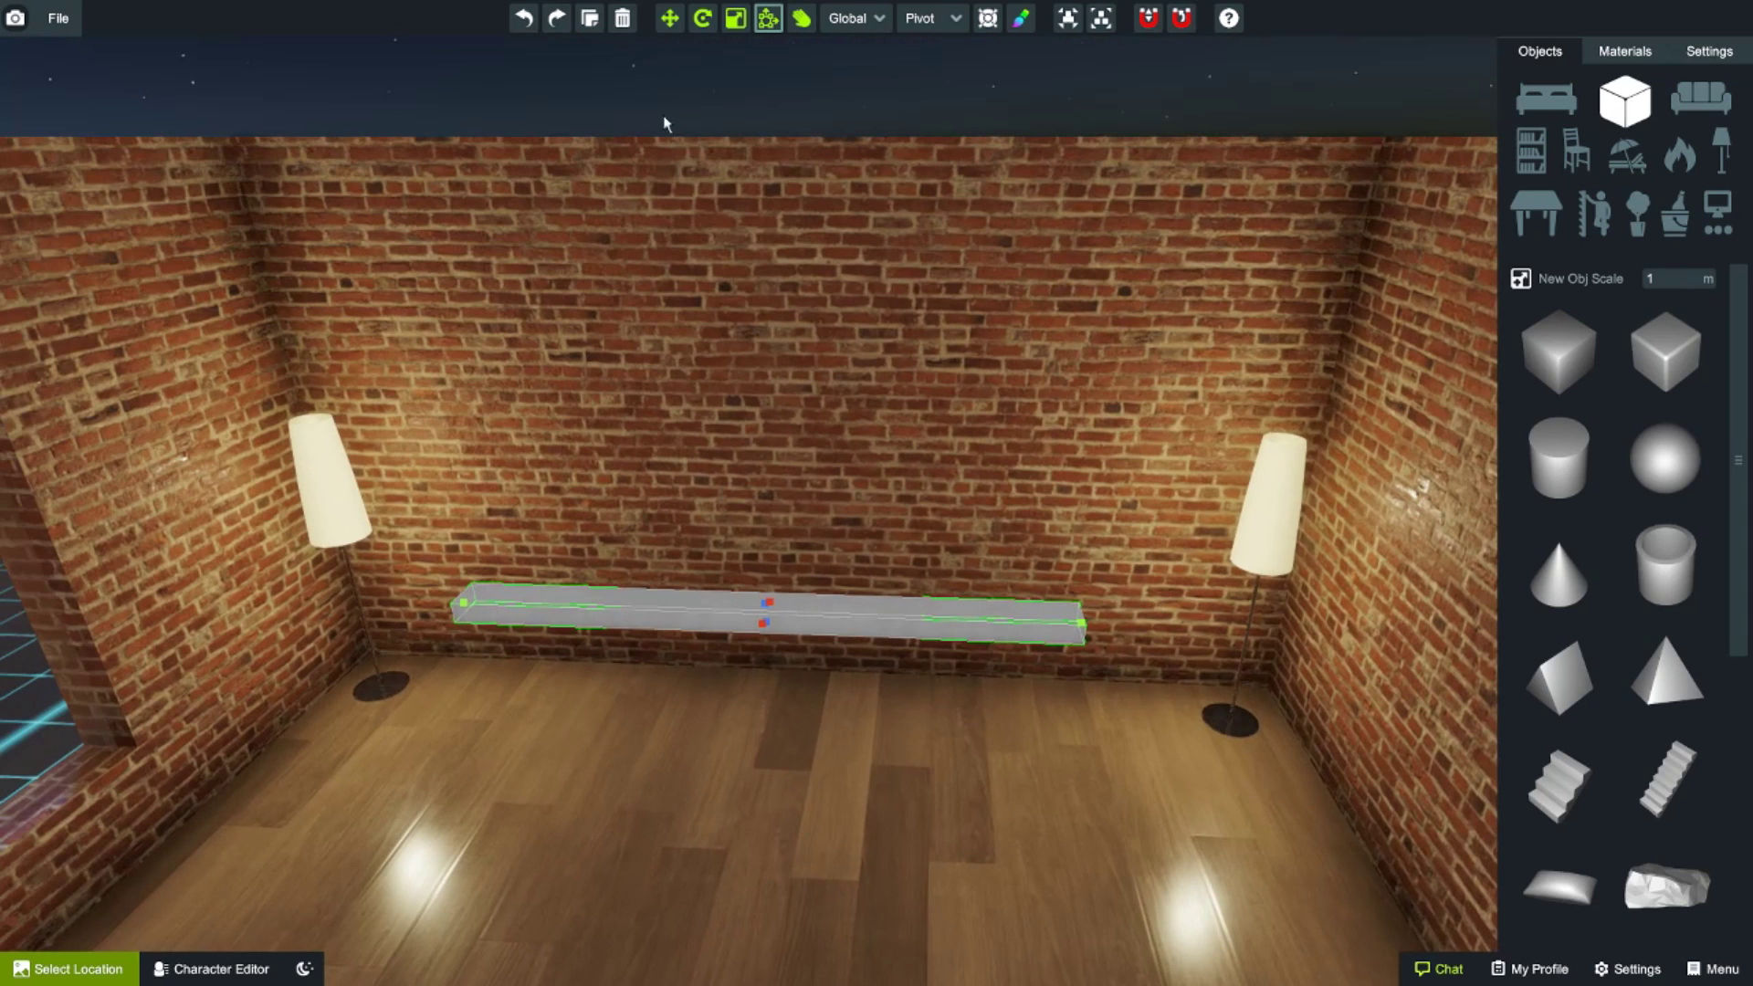
pyautogui.click(670, 20)
pyautogui.click(761, 557)
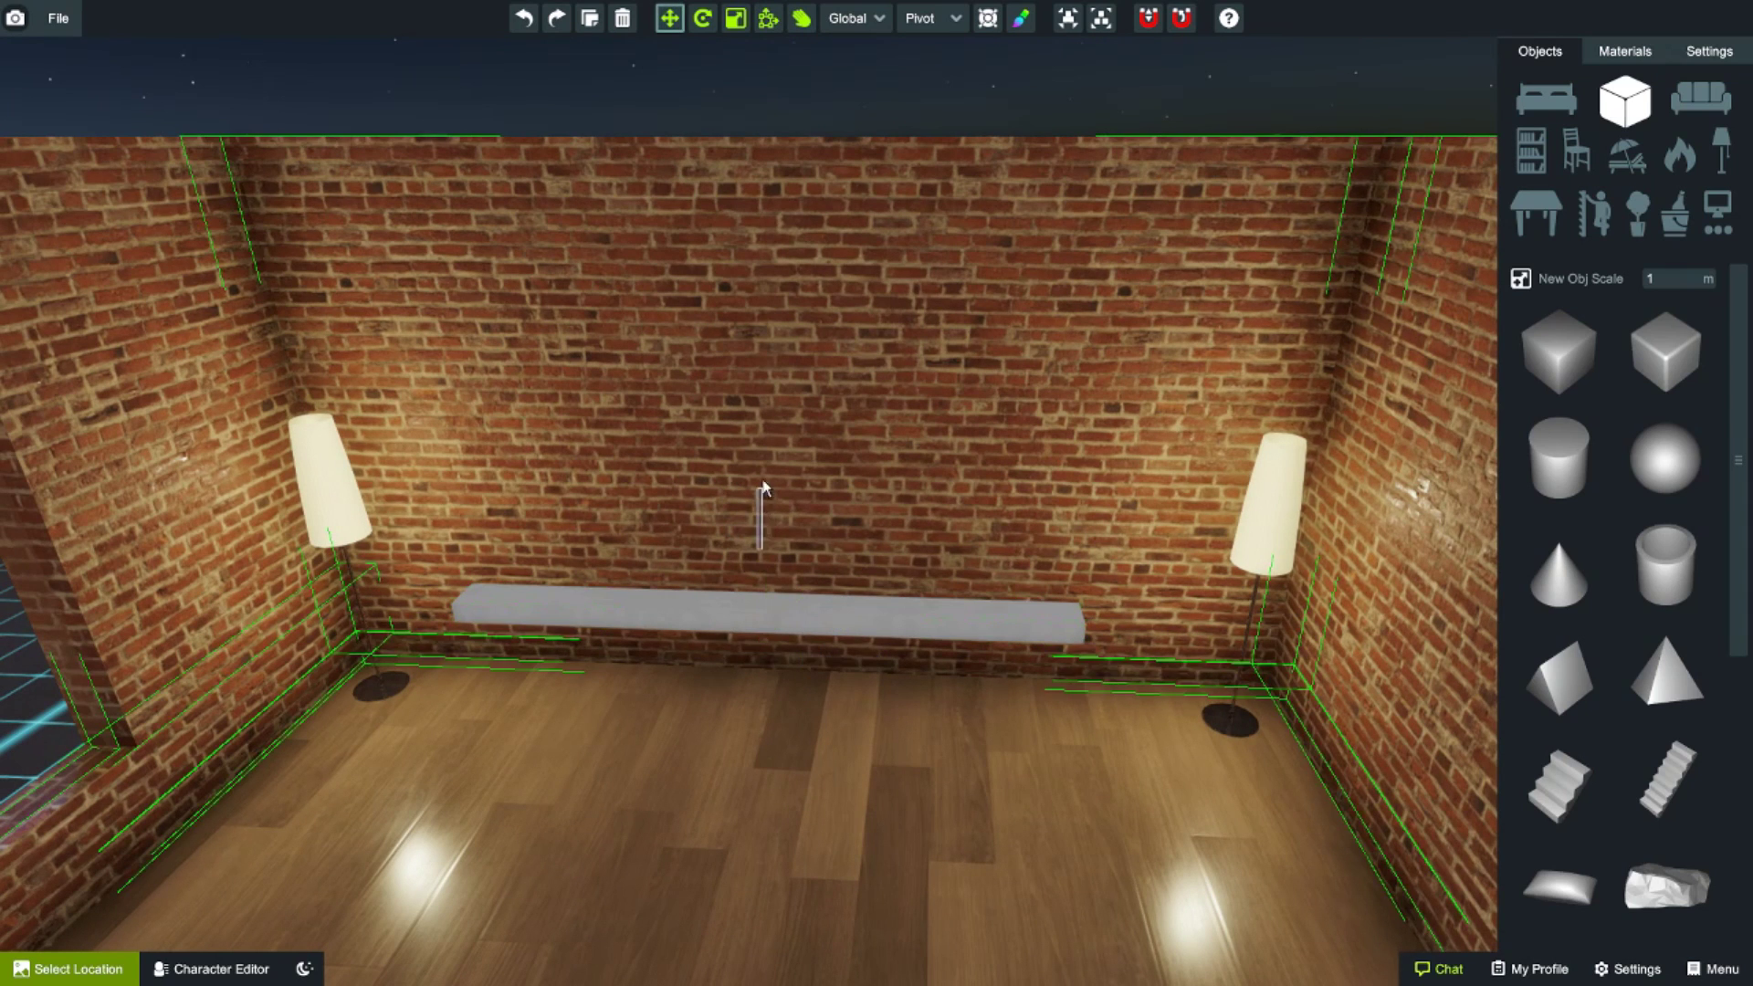
pyautogui.click(772, 602)
pyautogui.moveTo(761, 555); pyautogui.dragTo(765, 151)
pyautogui.moveTo(765, 548); pyautogui.dragTo(729, 386, button='right')
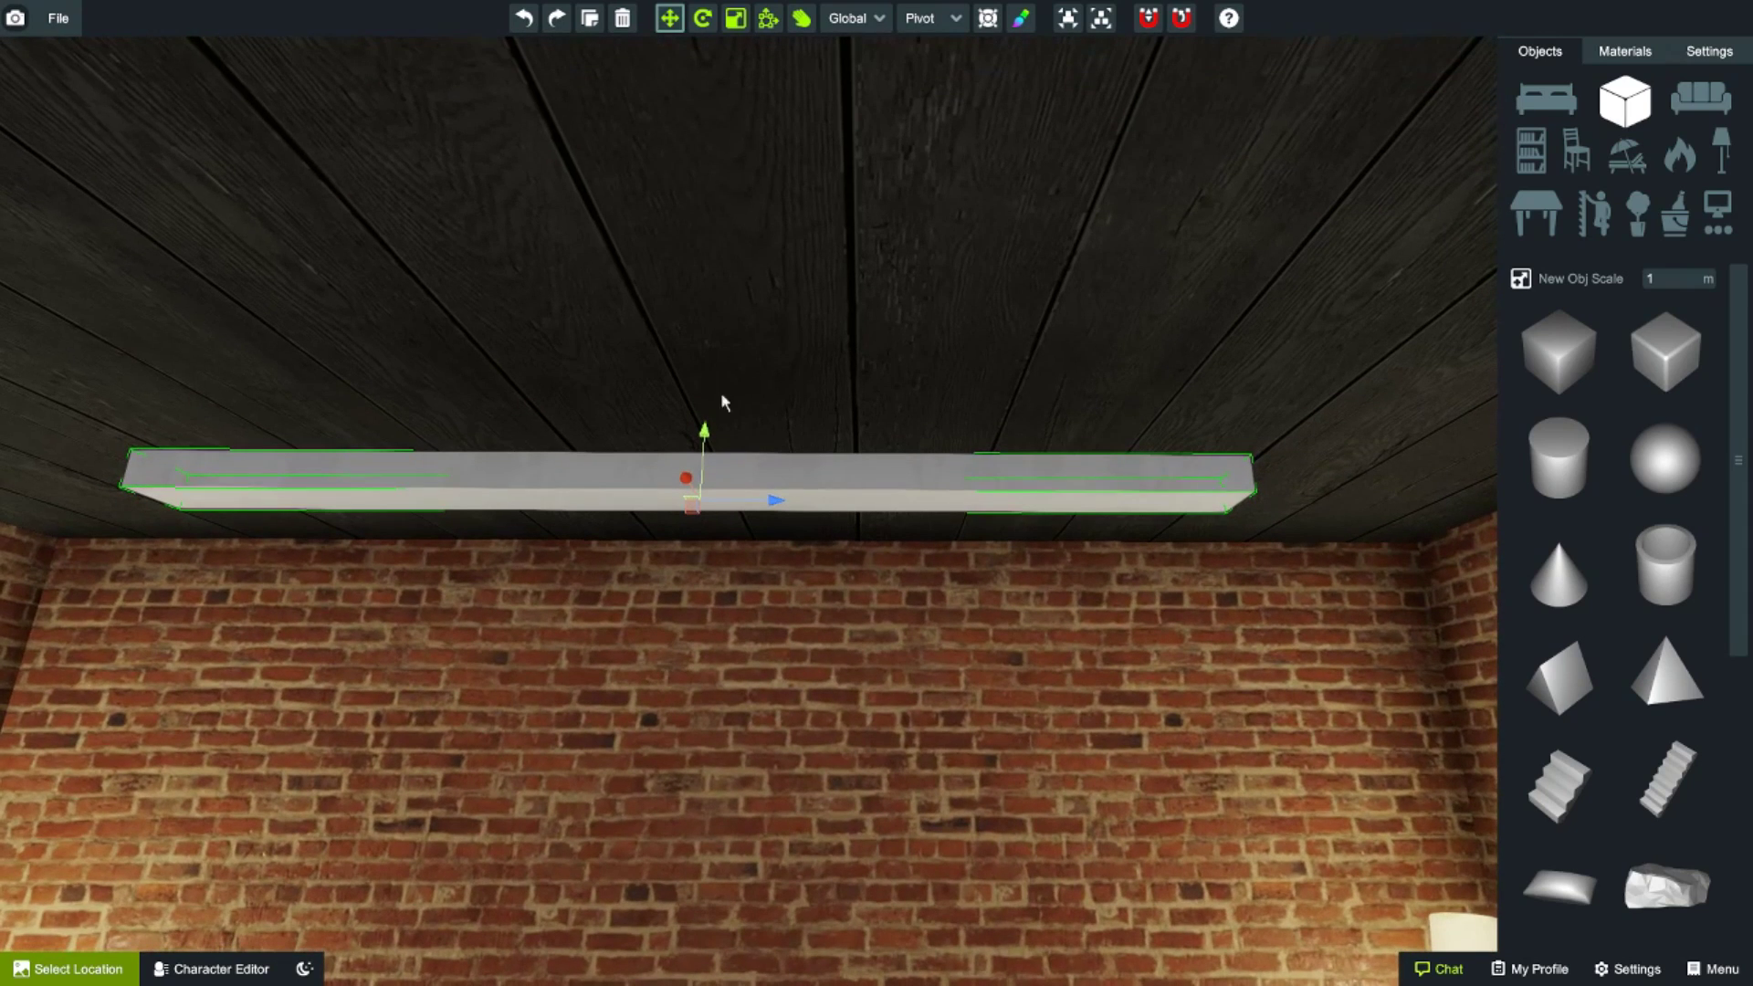
pyautogui.moveTo(704, 436); pyautogui.dragTo(705, 338)
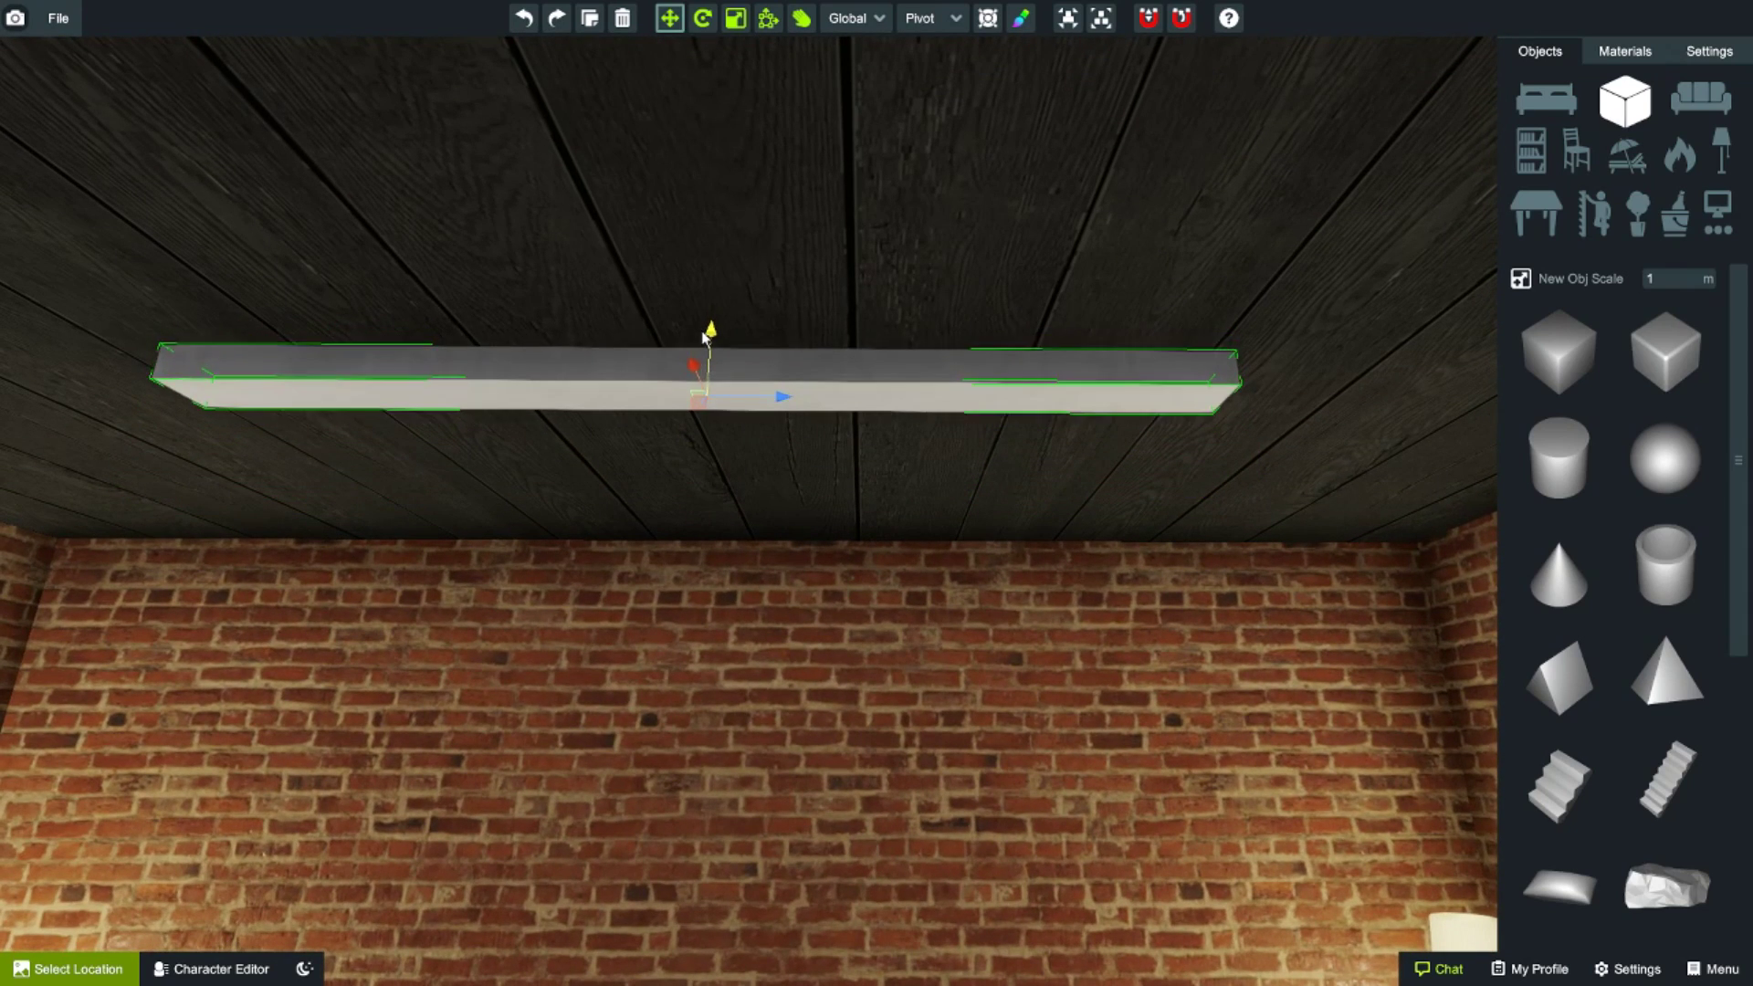
# - Apply the first Emission material to the ceiling bar
pyautogui.click(1620, 52)
pyautogui.click(1570, 135)
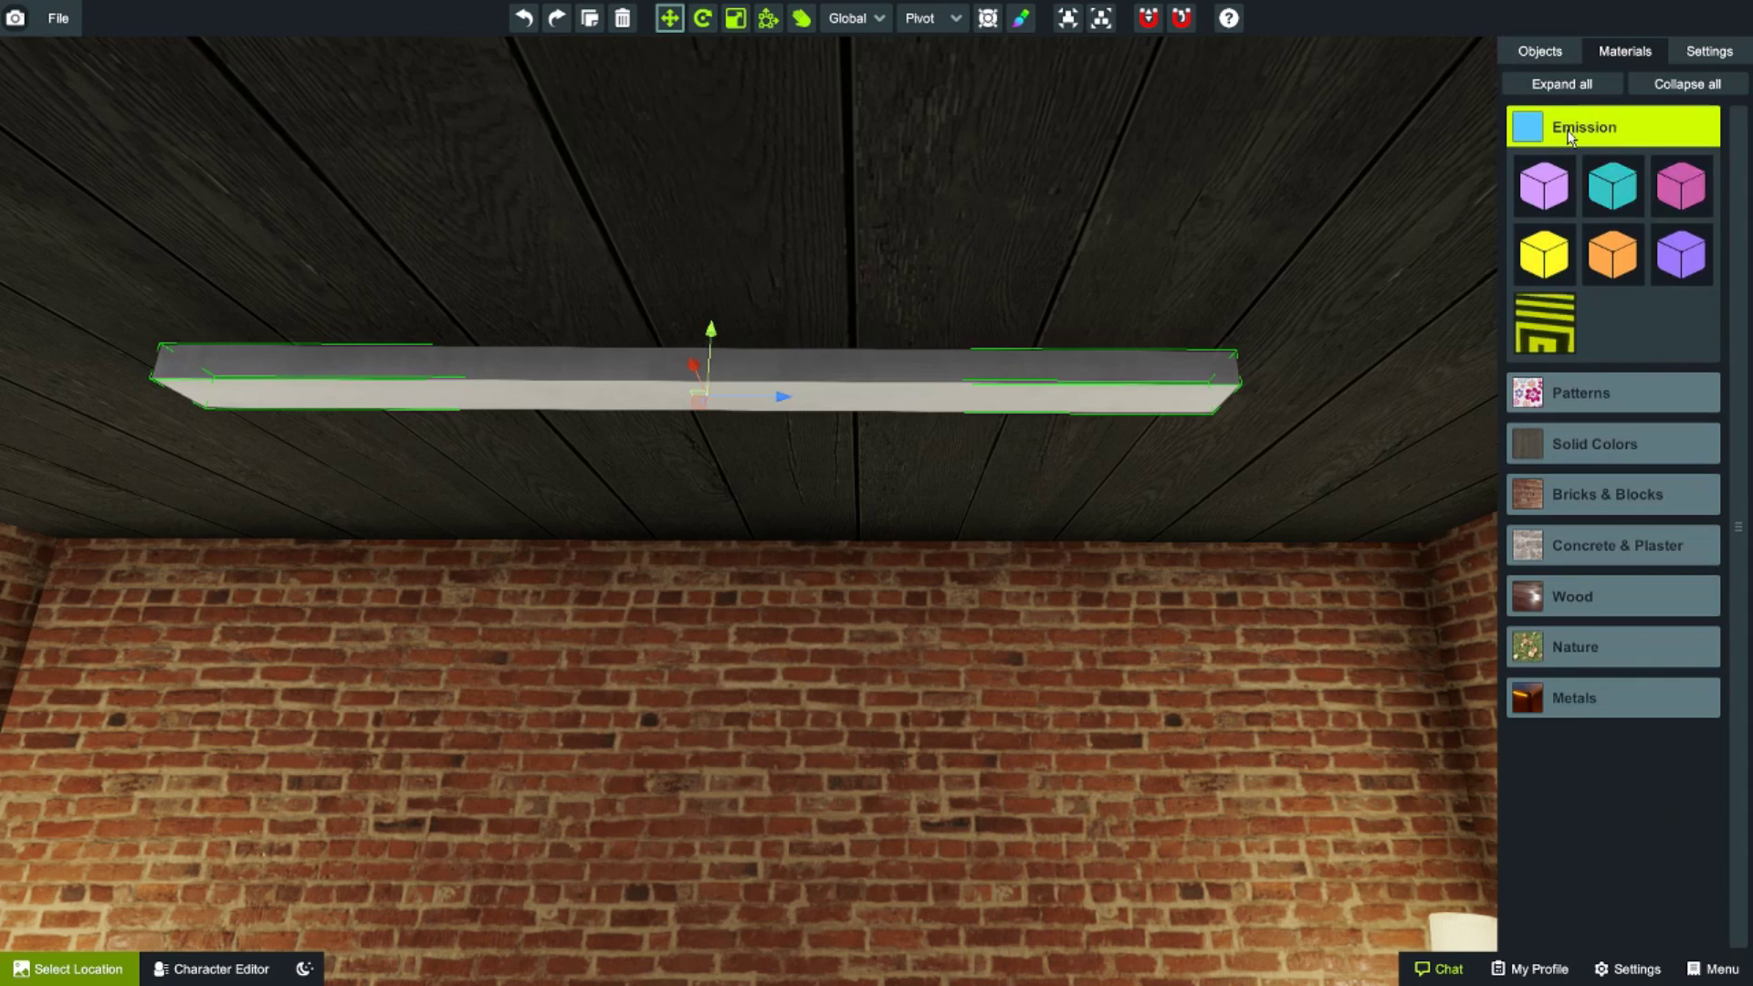
pyautogui.click(1561, 199)
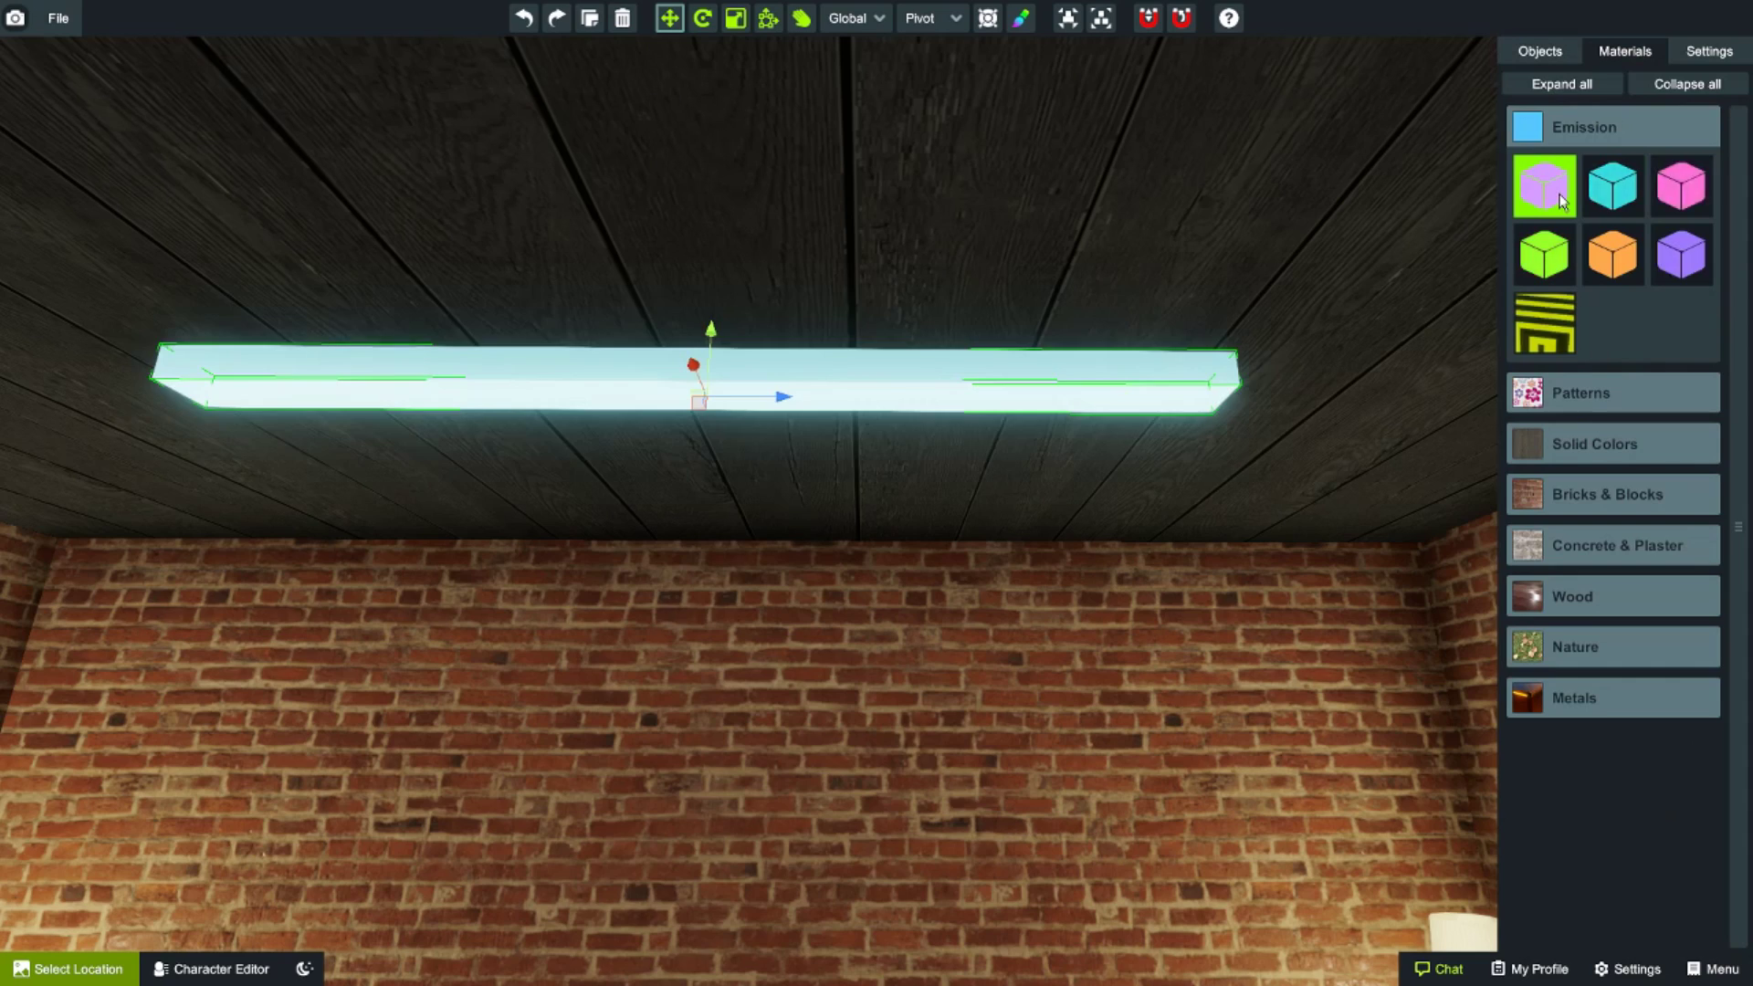
# - Change the glowing ceiling bar's colour to white
pyautogui.moveTo(1207, 190); pyautogui.dragTo(1178, 251, button='right')
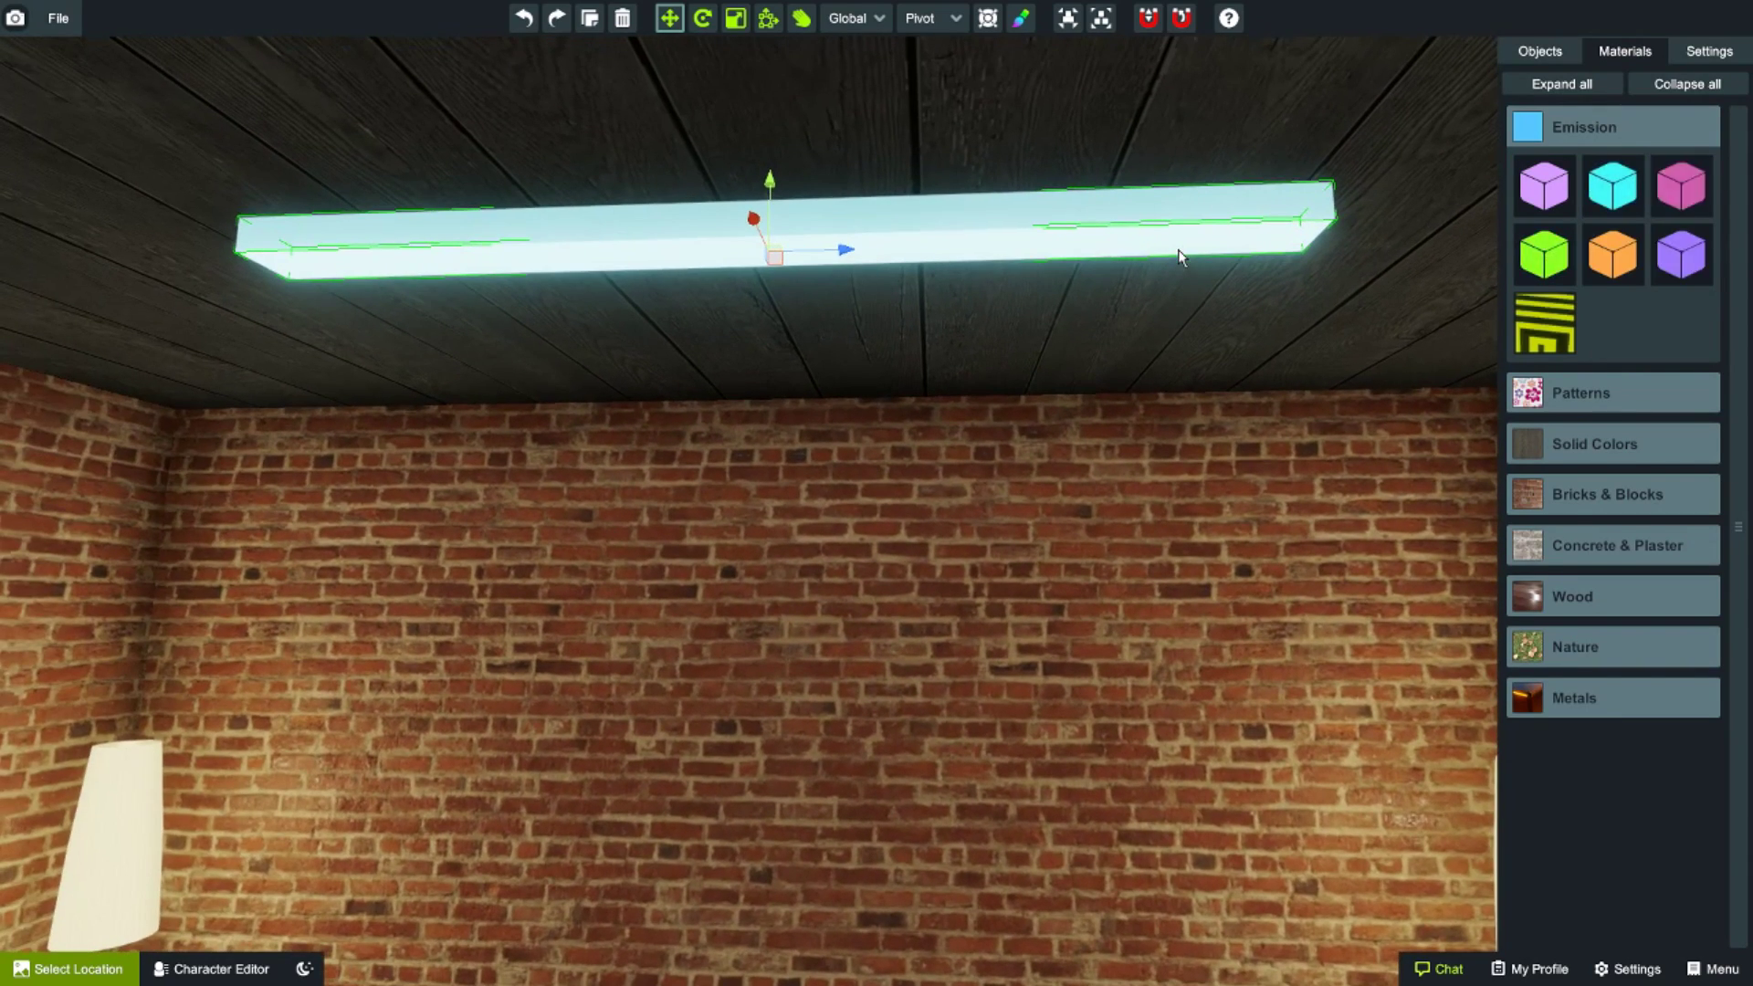
pyautogui.click(1021, 19)
pyautogui.moveTo(911, 135)
pyautogui.mouseDown()
pyautogui.moveTo(904, 210)
pyautogui.moveTo(932, 116)
pyautogui.mouseUp()
pyautogui.moveTo(1081, 56); pyautogui.dragTo(817, 71)
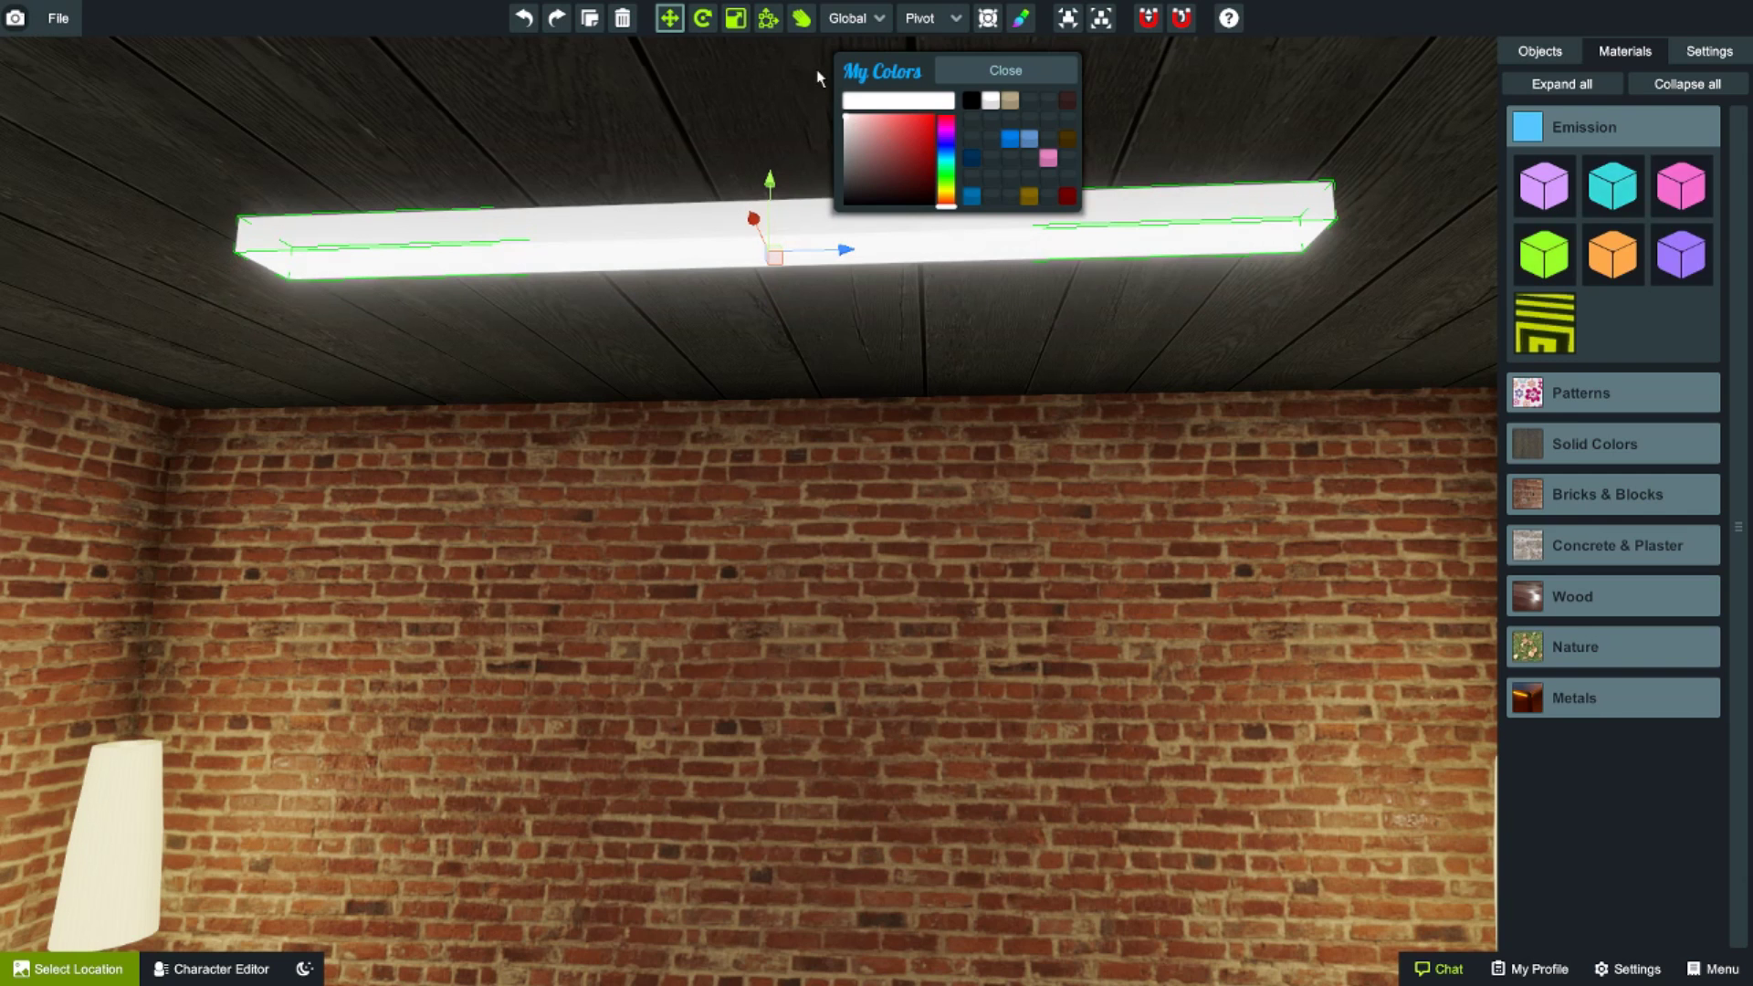
pyautogui.click(1035, 69)
# - Enter My World with the avatar and walk into the room to view the ceiling light in place
pyautogui.moveTo(980, 235); pyautogui.dragTo(959, 391, button='right')
pyautogui.click(73, 968)
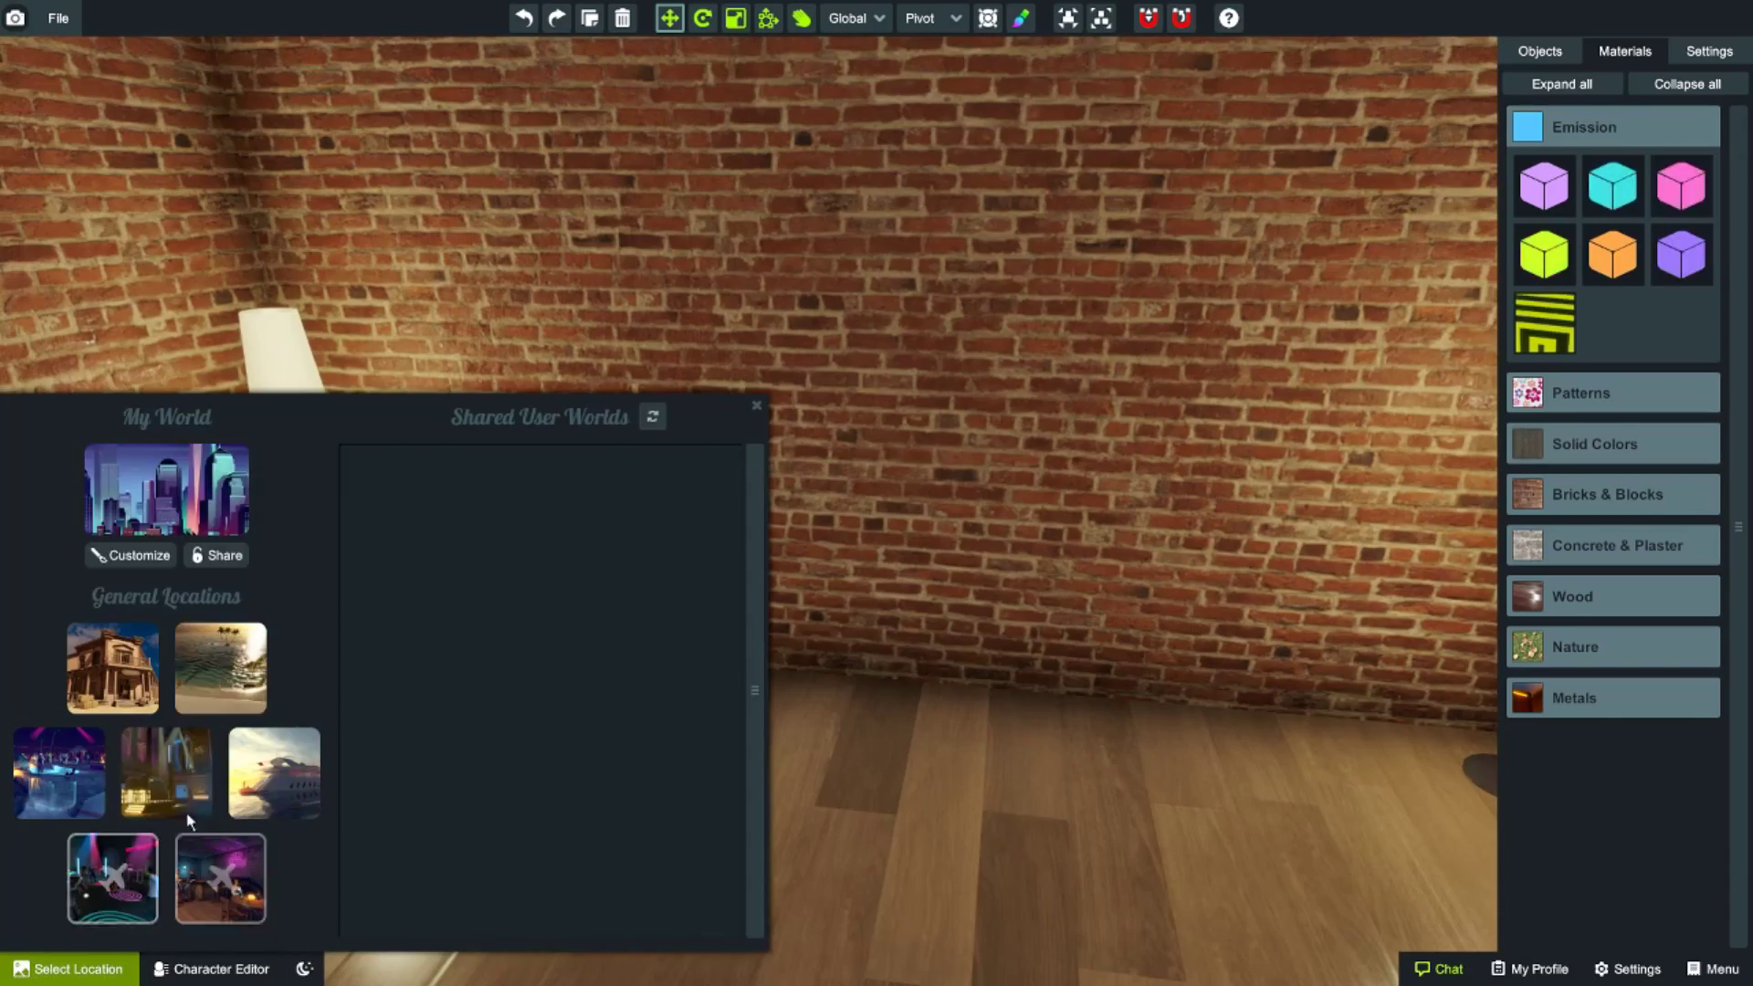
pyautogui.click(583, 504)
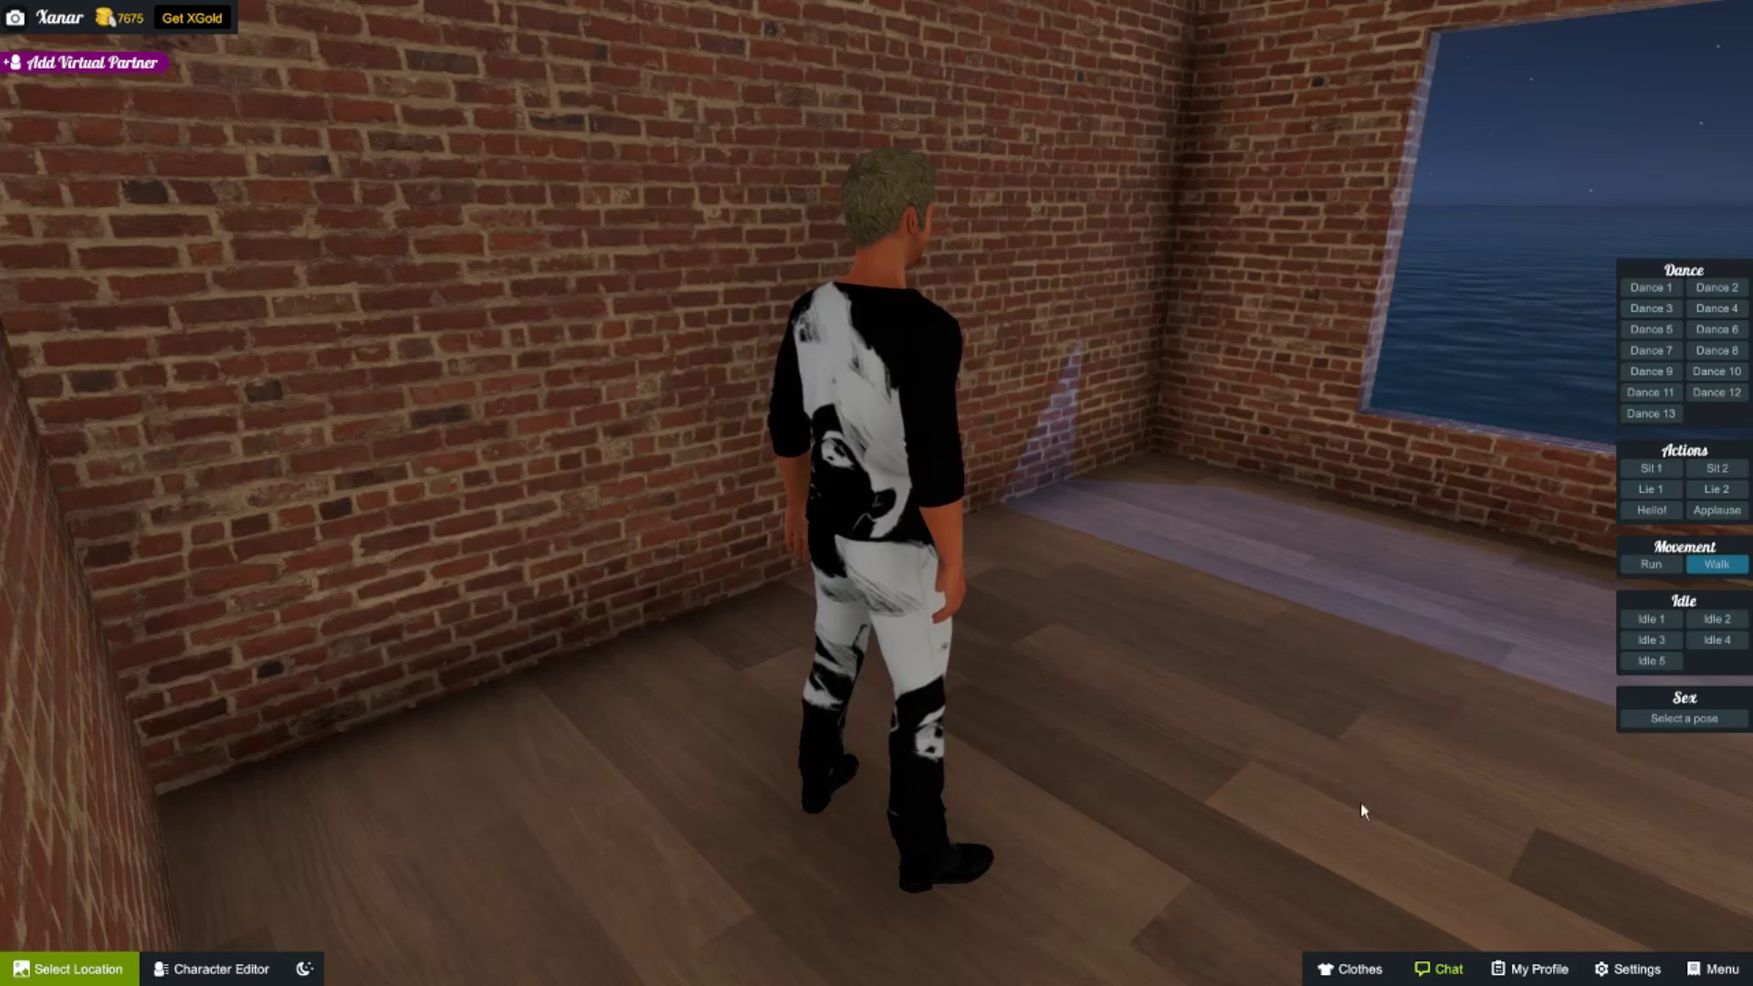
pyautogui.click(1360, 808)
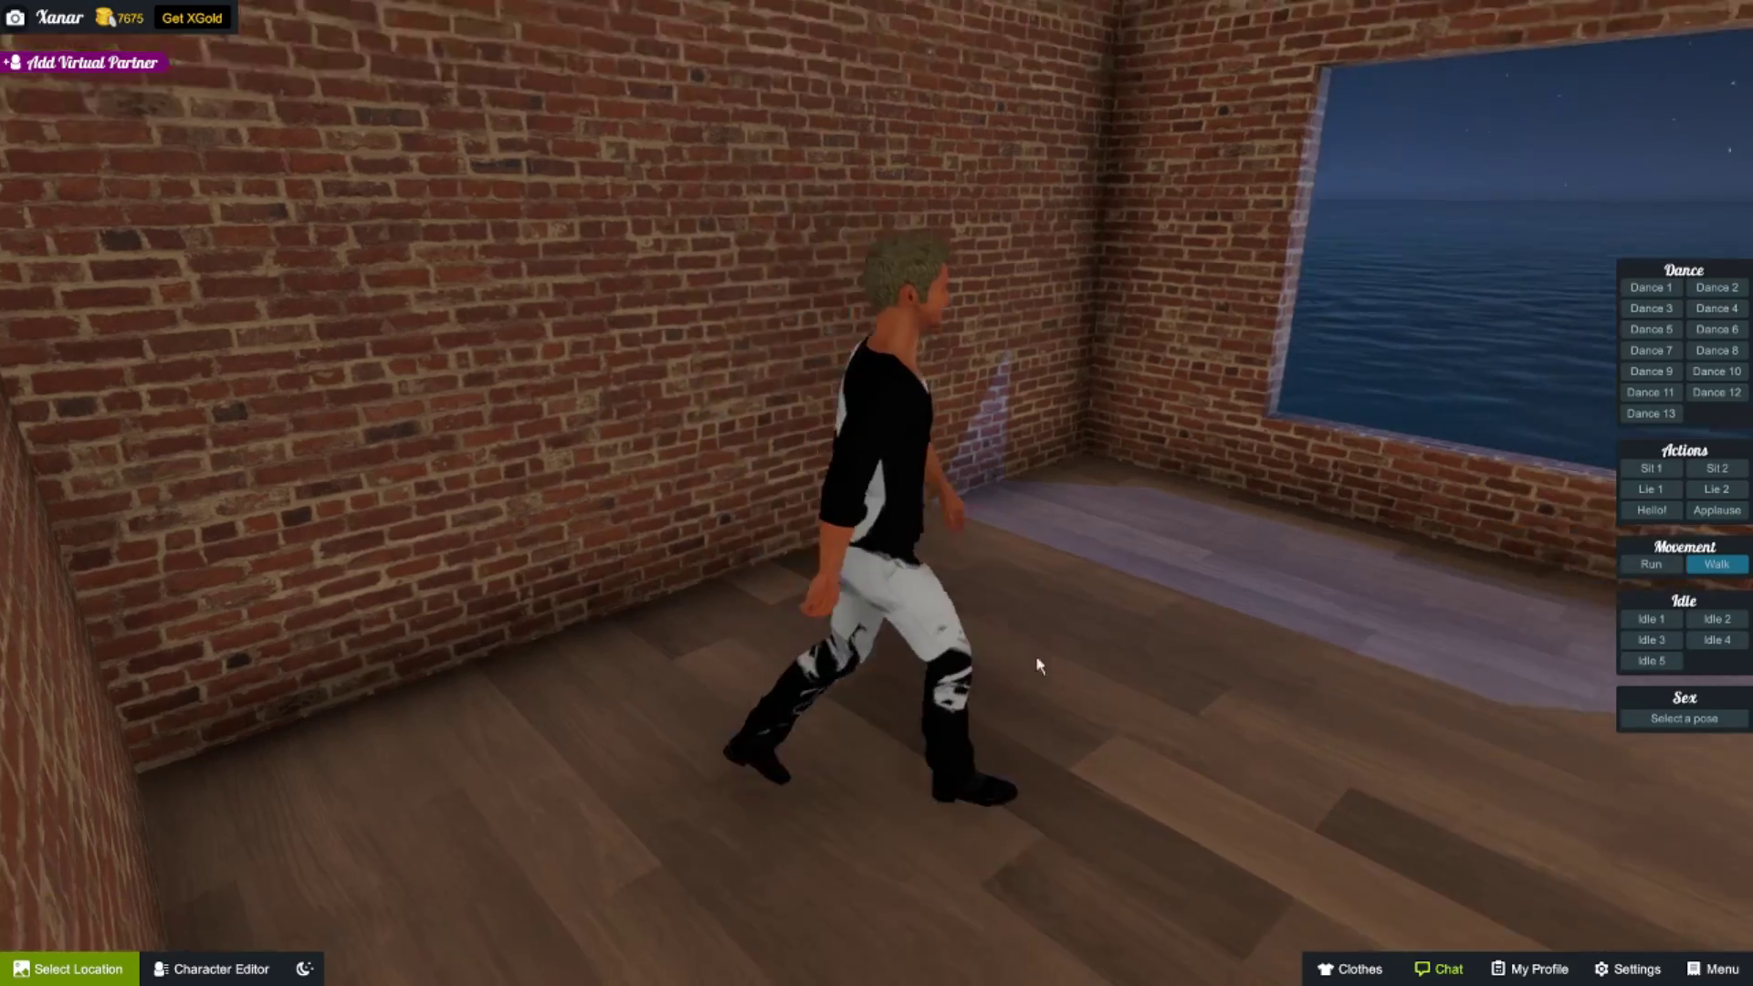
pyautogui.moveTo(977, 657); pyautogui.dragTo(1365, 618, button='right')
pyautogui.moveTo(1111, 546); pyautogui.dragTo(1178, 311, button='right')
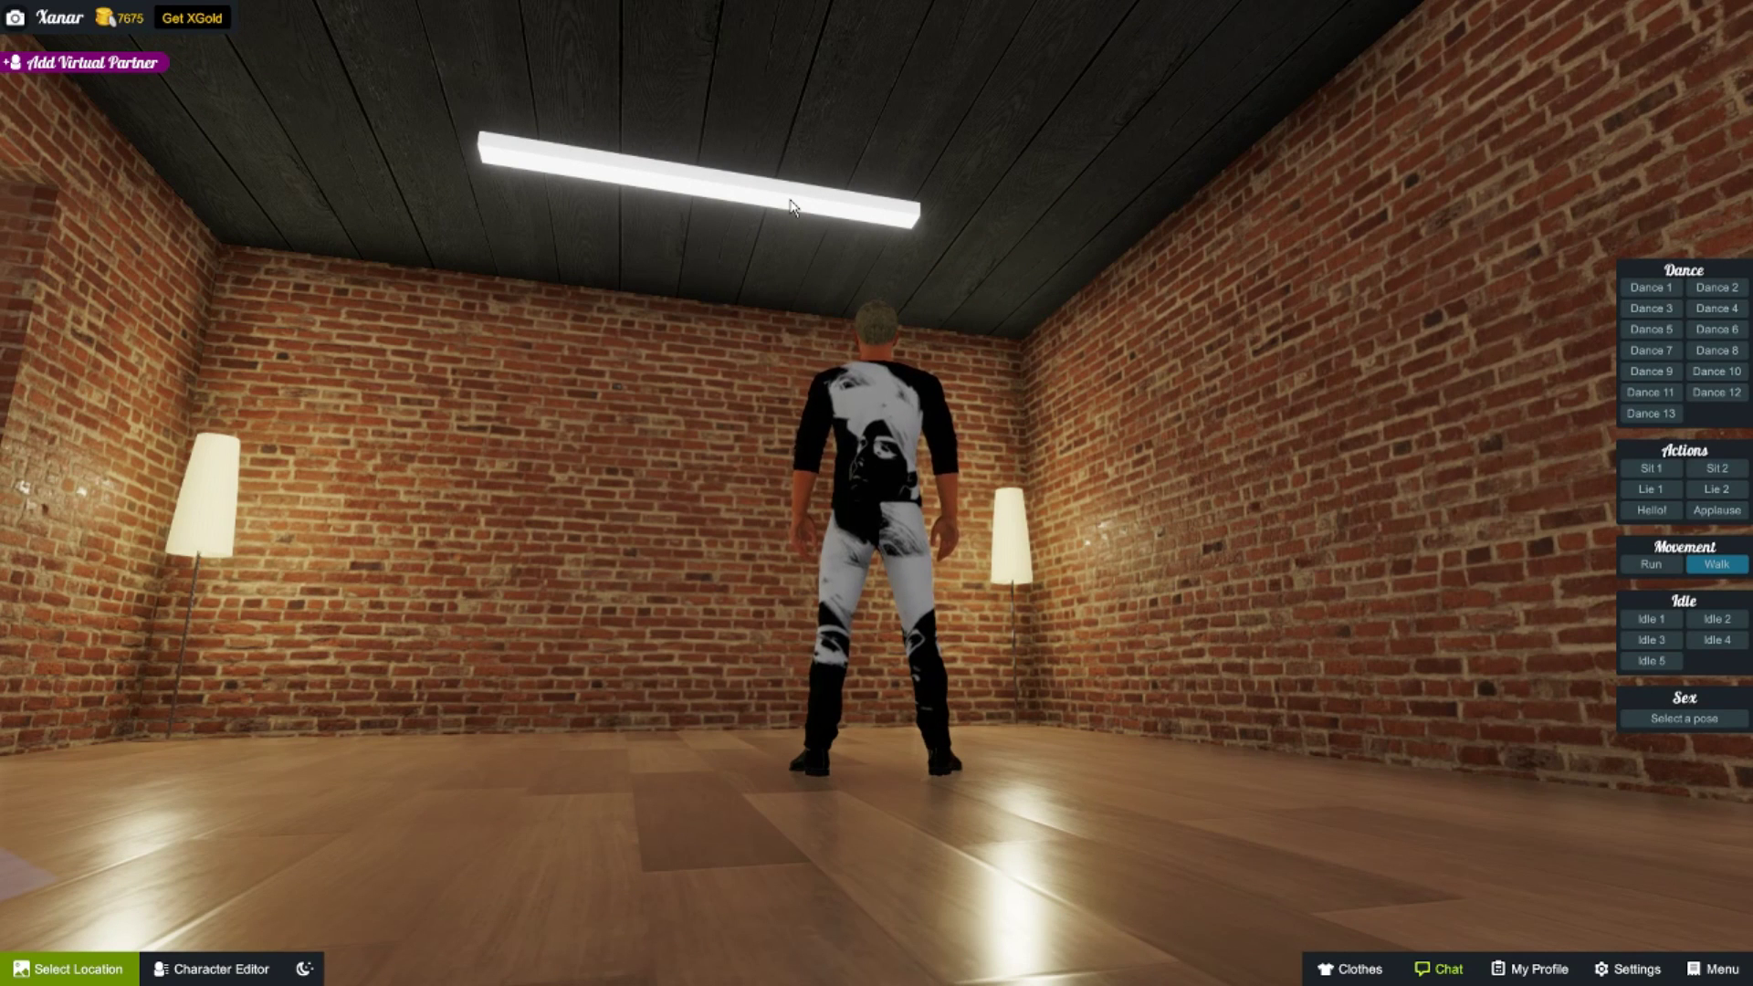
# - Reopen My World for customizing and examine the brick room and its lighting from inside and outside
pyautogui.click(105, 971)
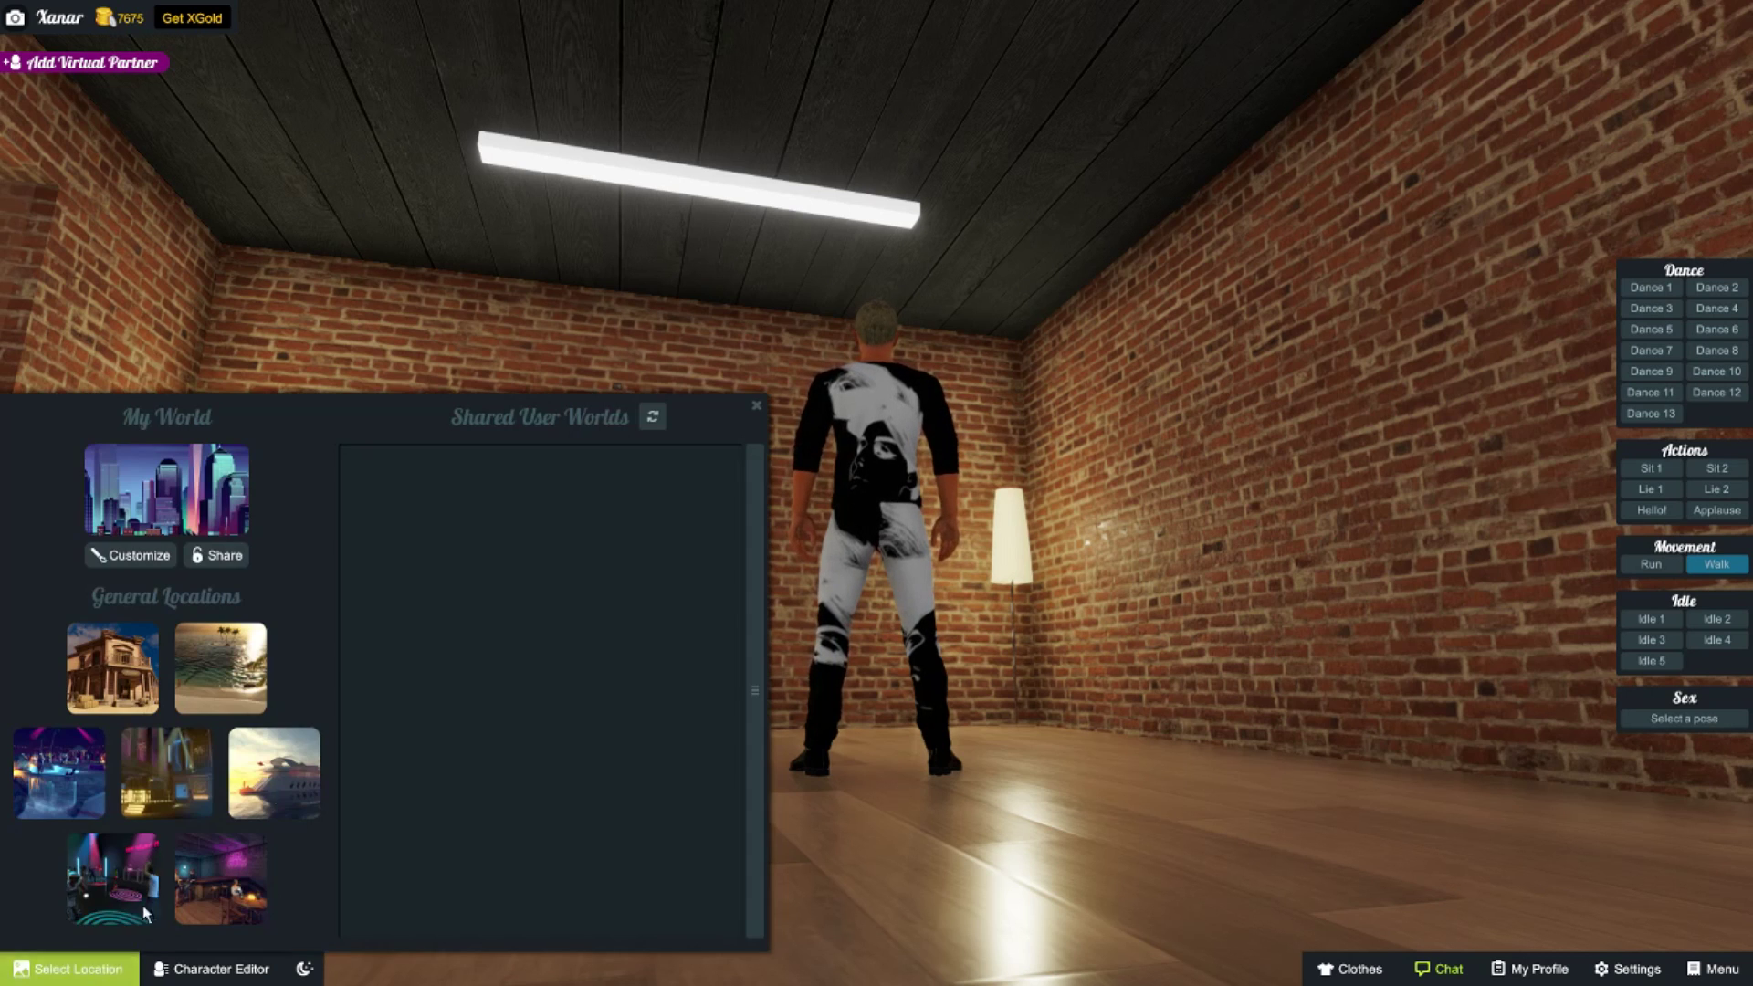
pyautogui.click(172, 507)
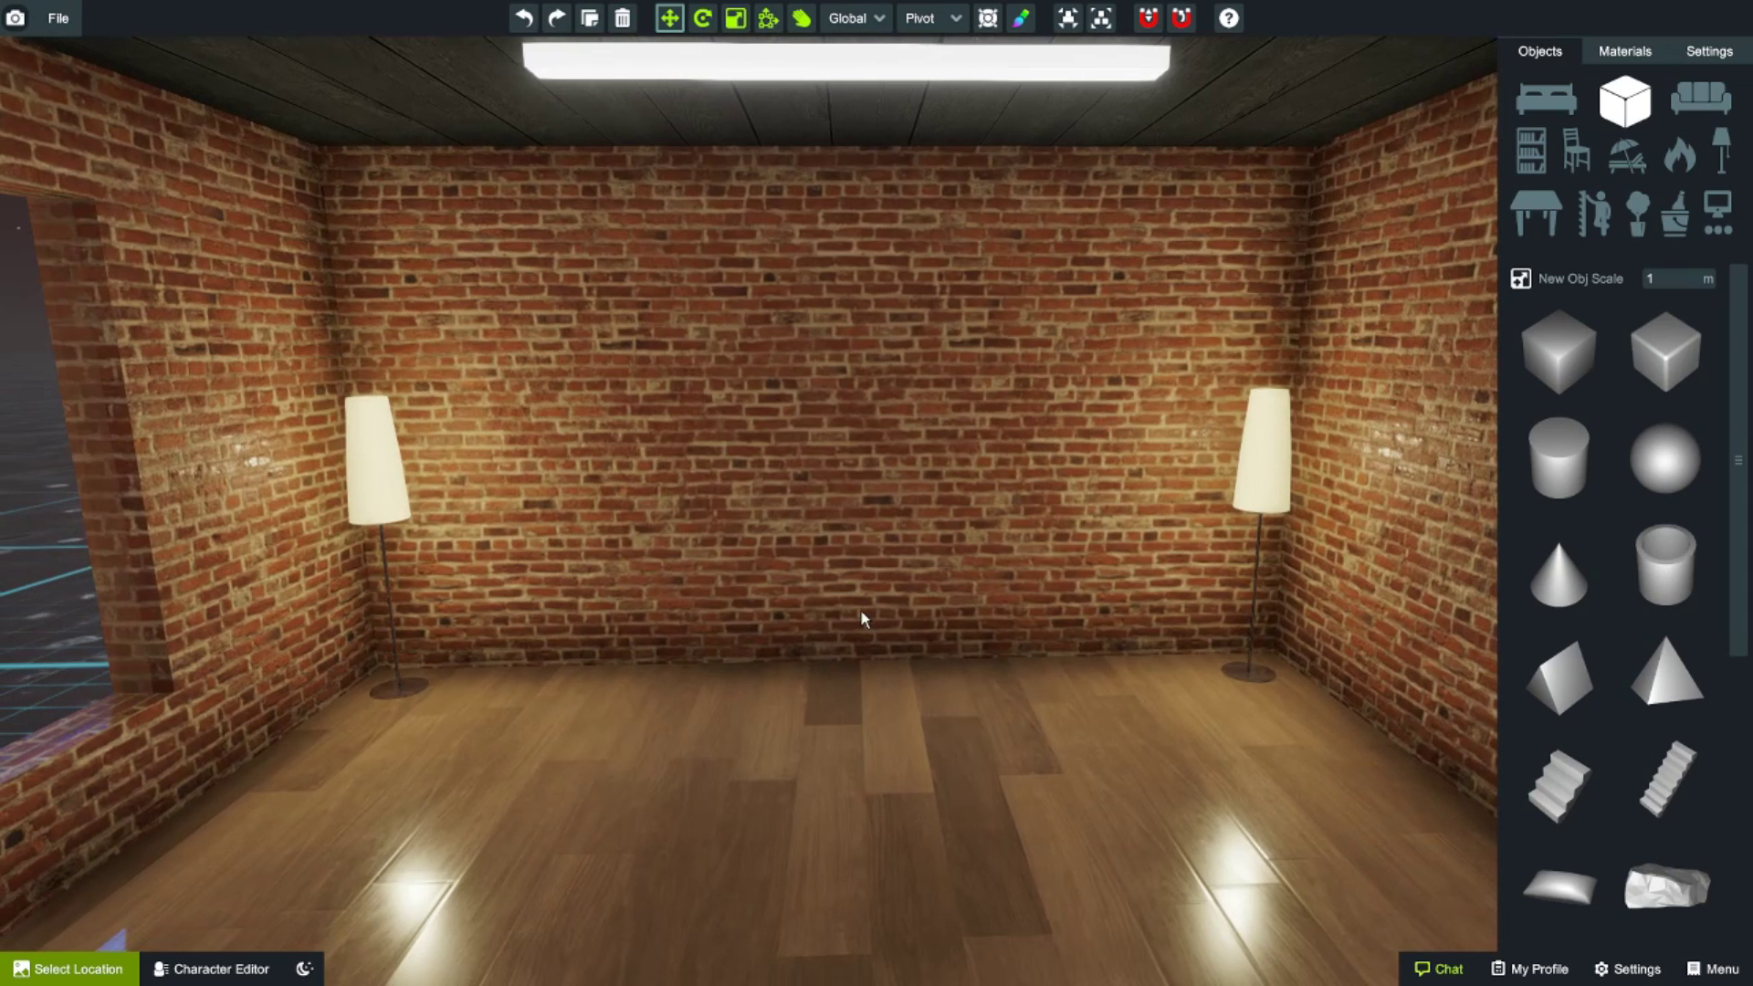
pyautogui.moveTo(834, 761); pyautogui.dragTo(971, 762, button='right')
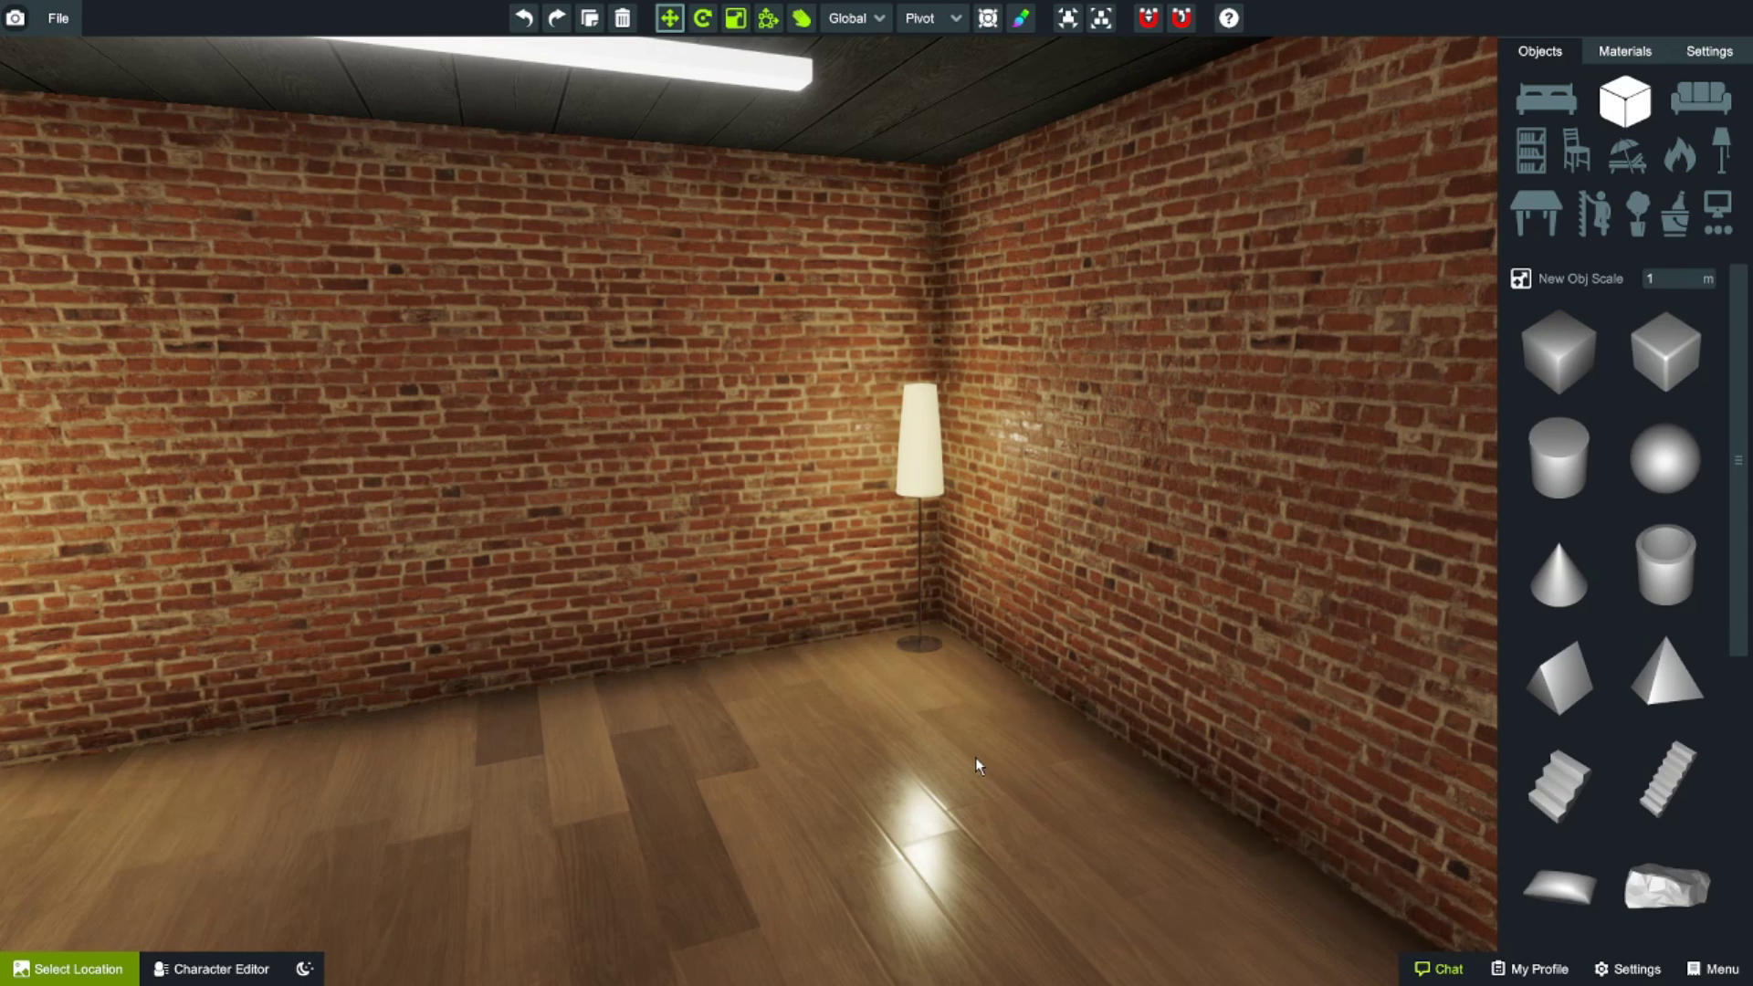
pyautogui.moveTo(975, 757); pyautogui.dragTo(1453, 819, button='right')
pyautogui.press('a')
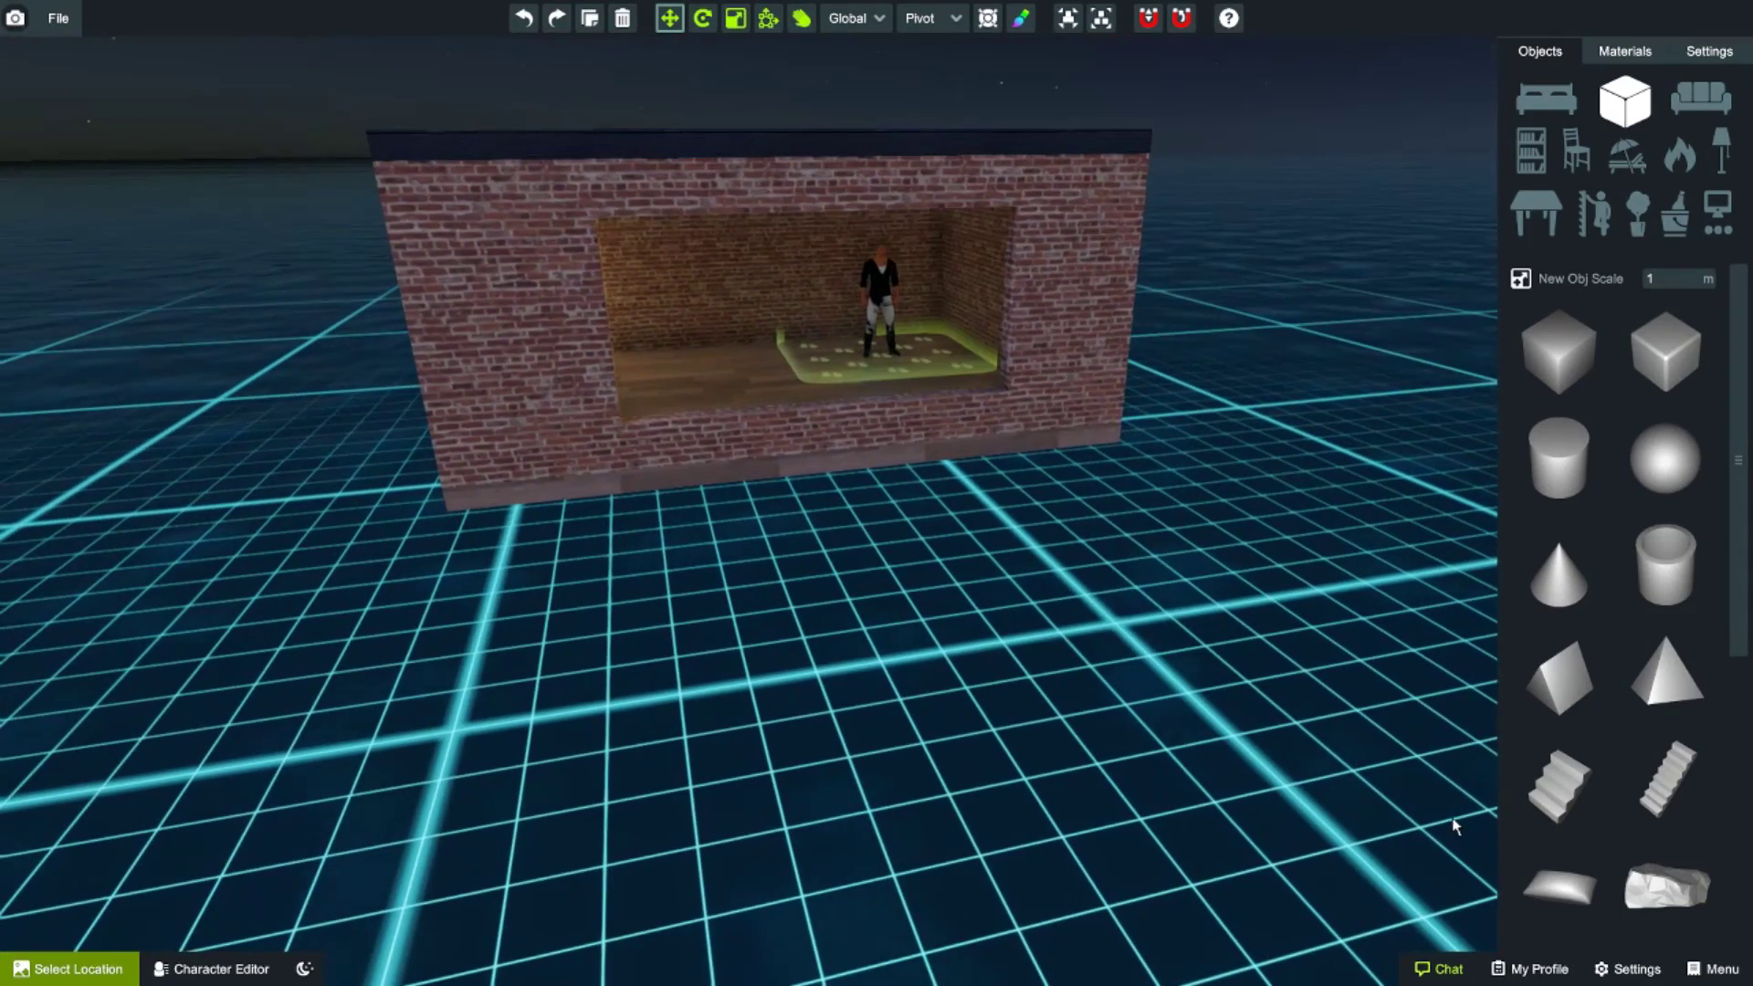
pyautogui.moveTo(897, 728); pyautogui.dragTo(465, 551, button='right')
pyautogui.press('w')
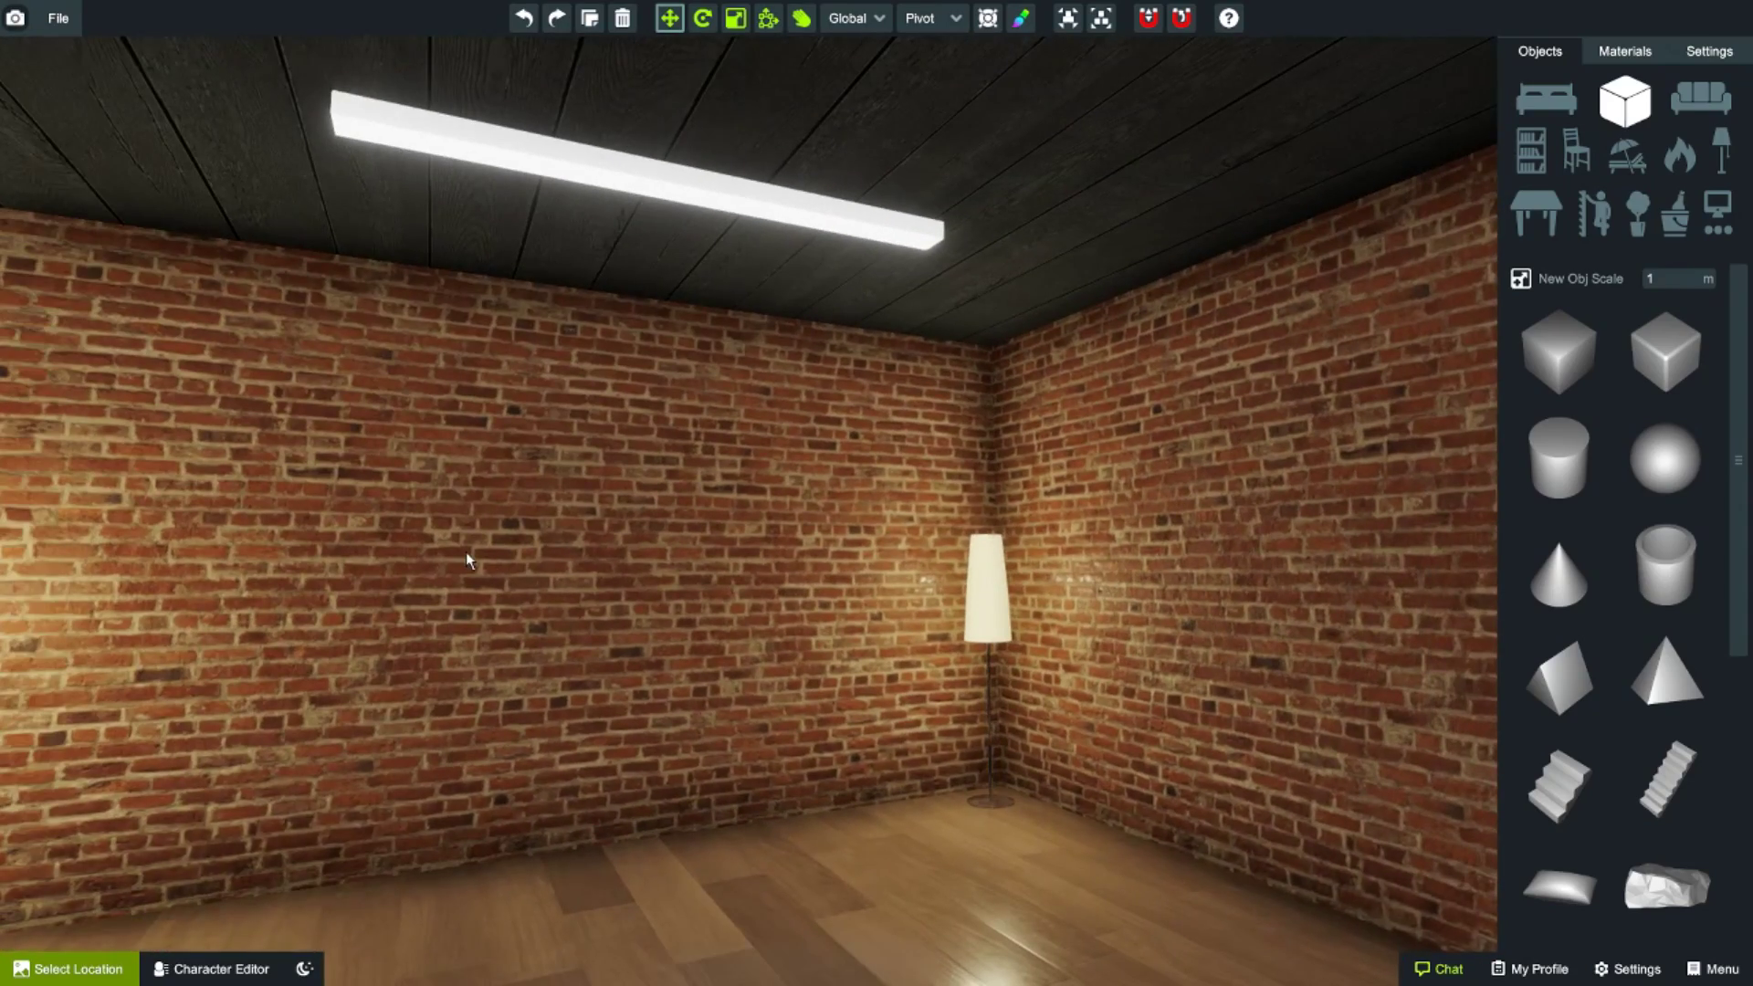
pyautogui.moveTo(923, 765); pyautogui.dragTo(852, 785, button='right')
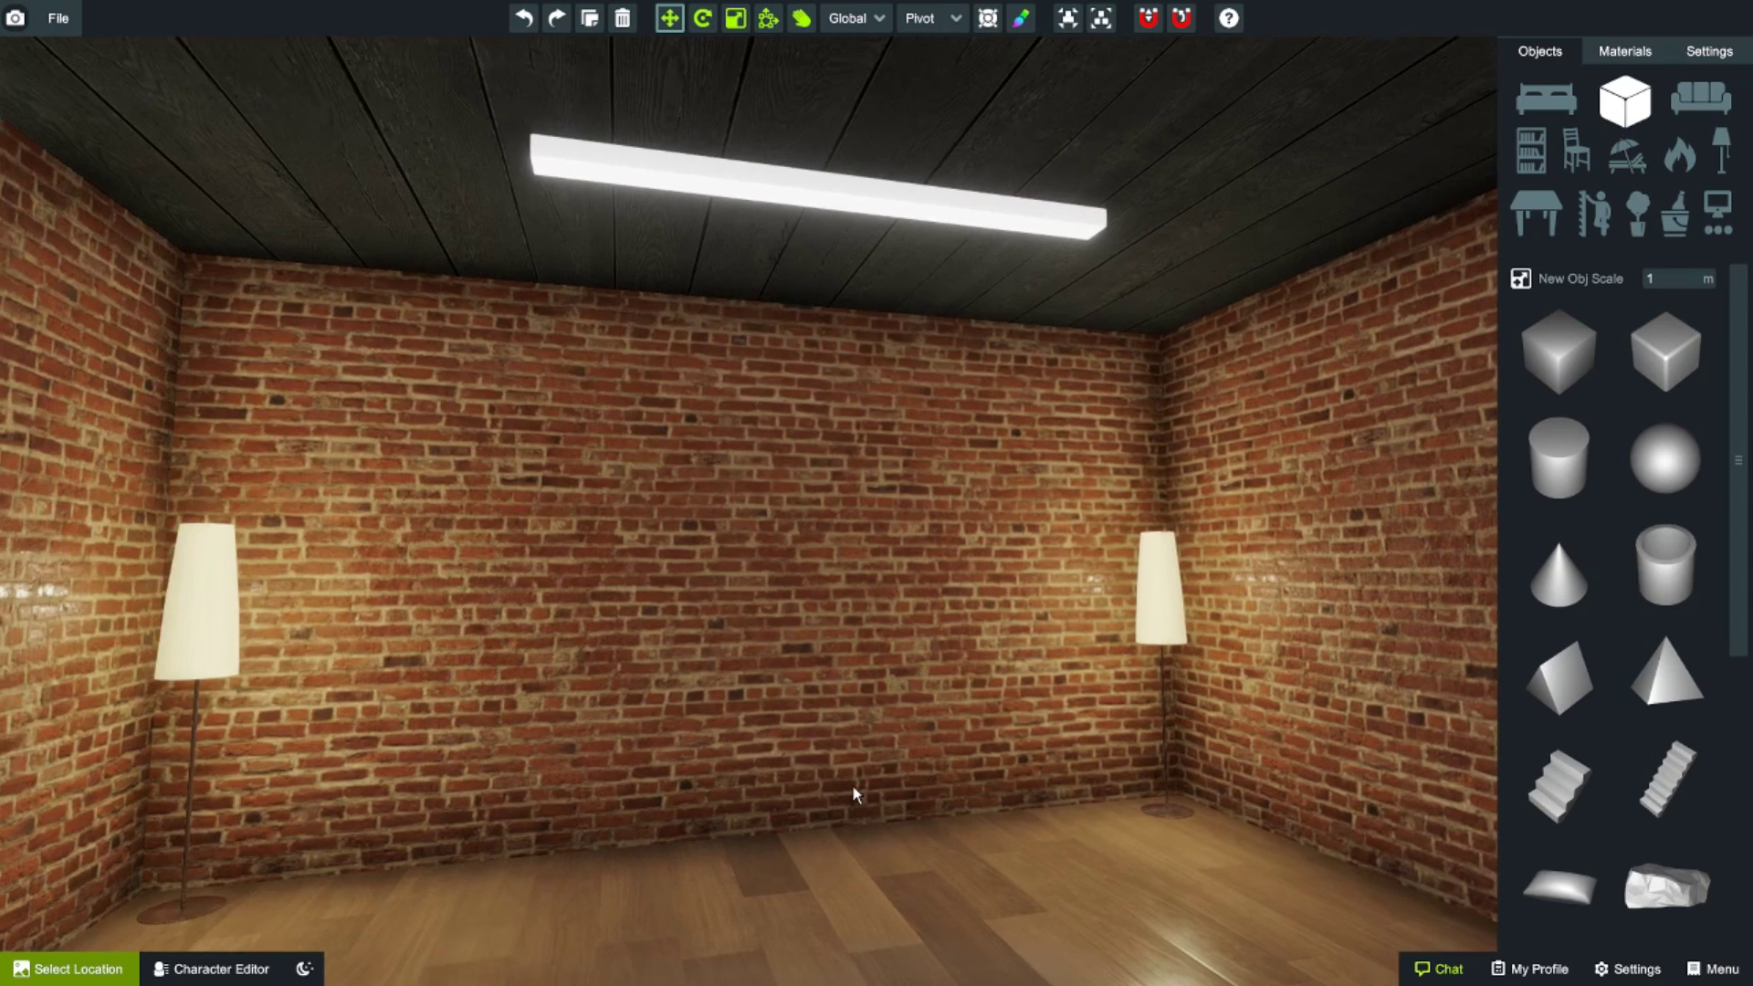